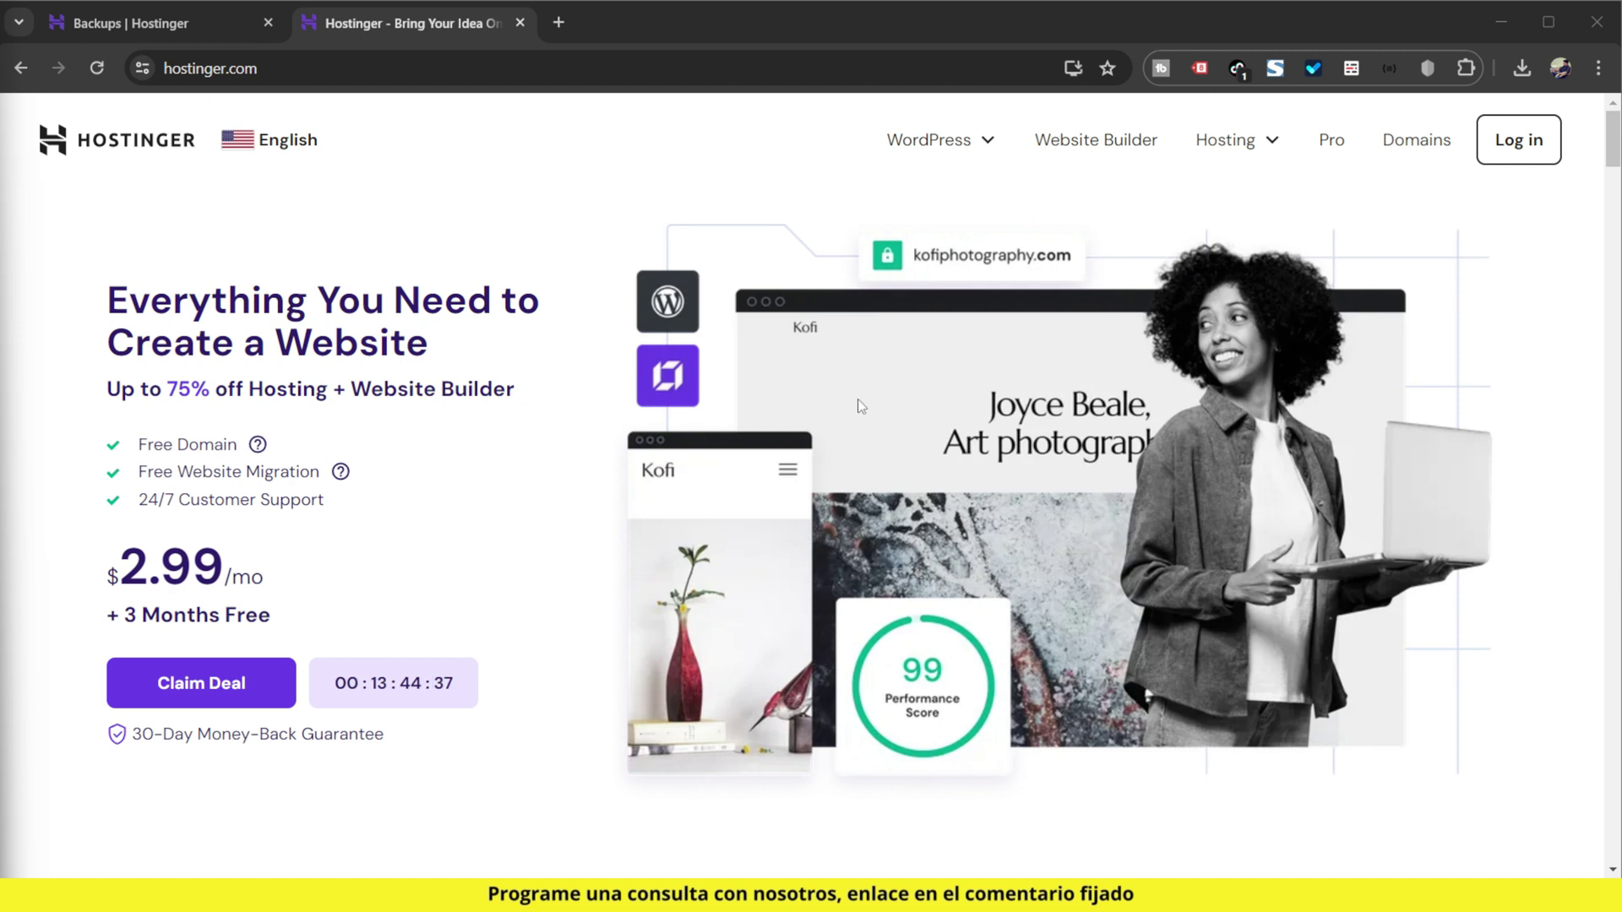
- View the countries and languages offered on the Hostinger homepage, and close the list without changing the selection
click(281, 141)
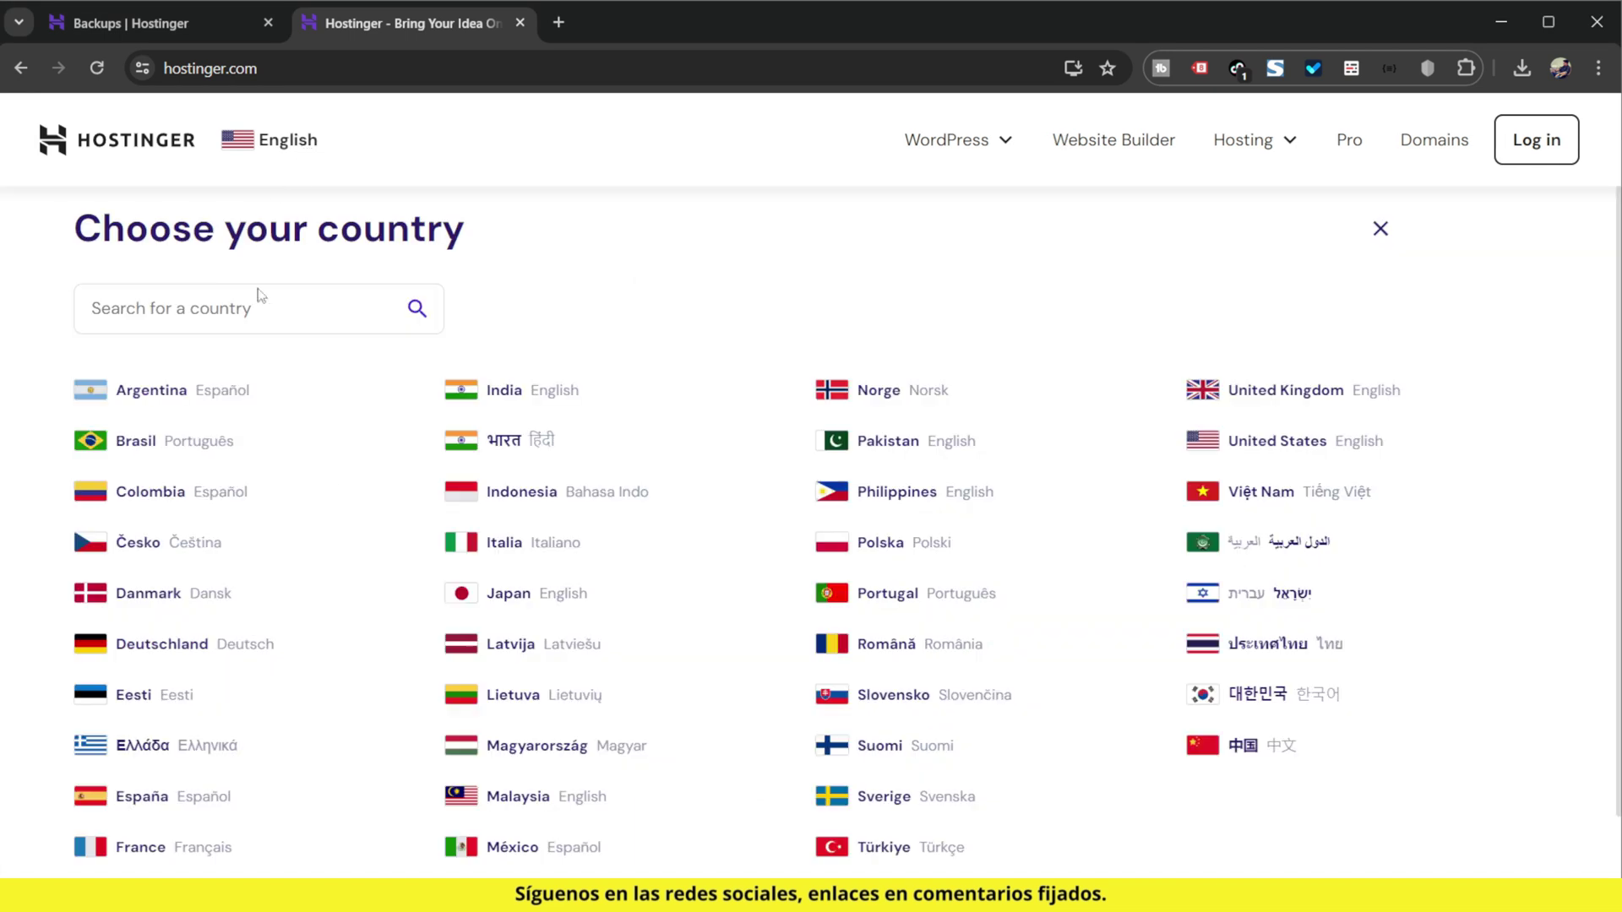
scroll(1115, 571, down, 1)
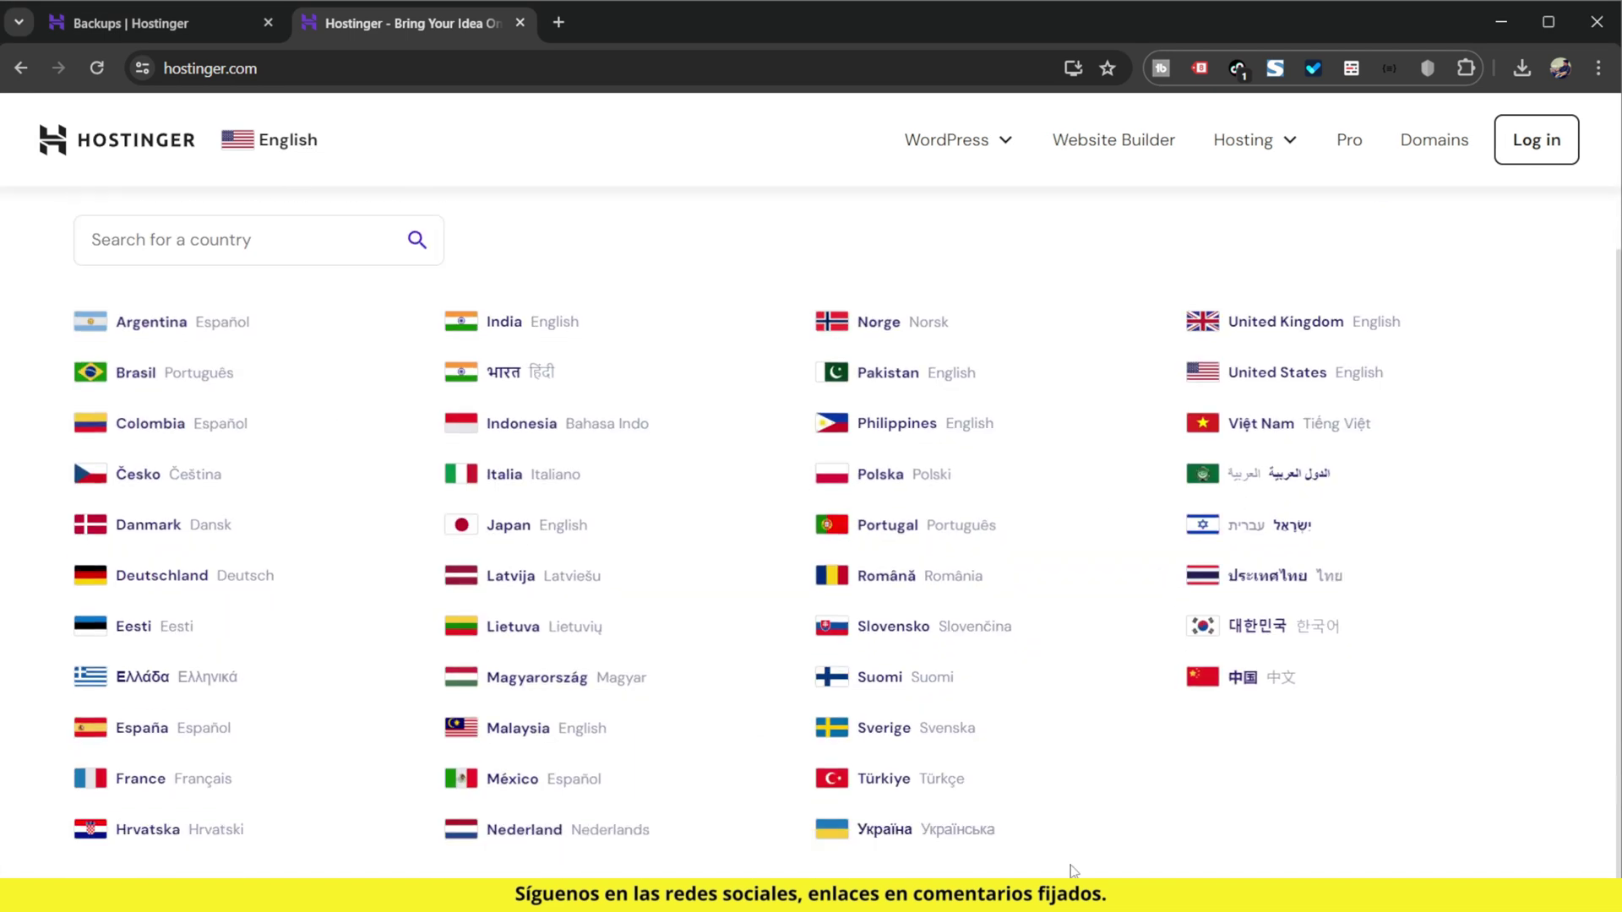
scroll(1202, 674, up, 1)
click(299, 145)
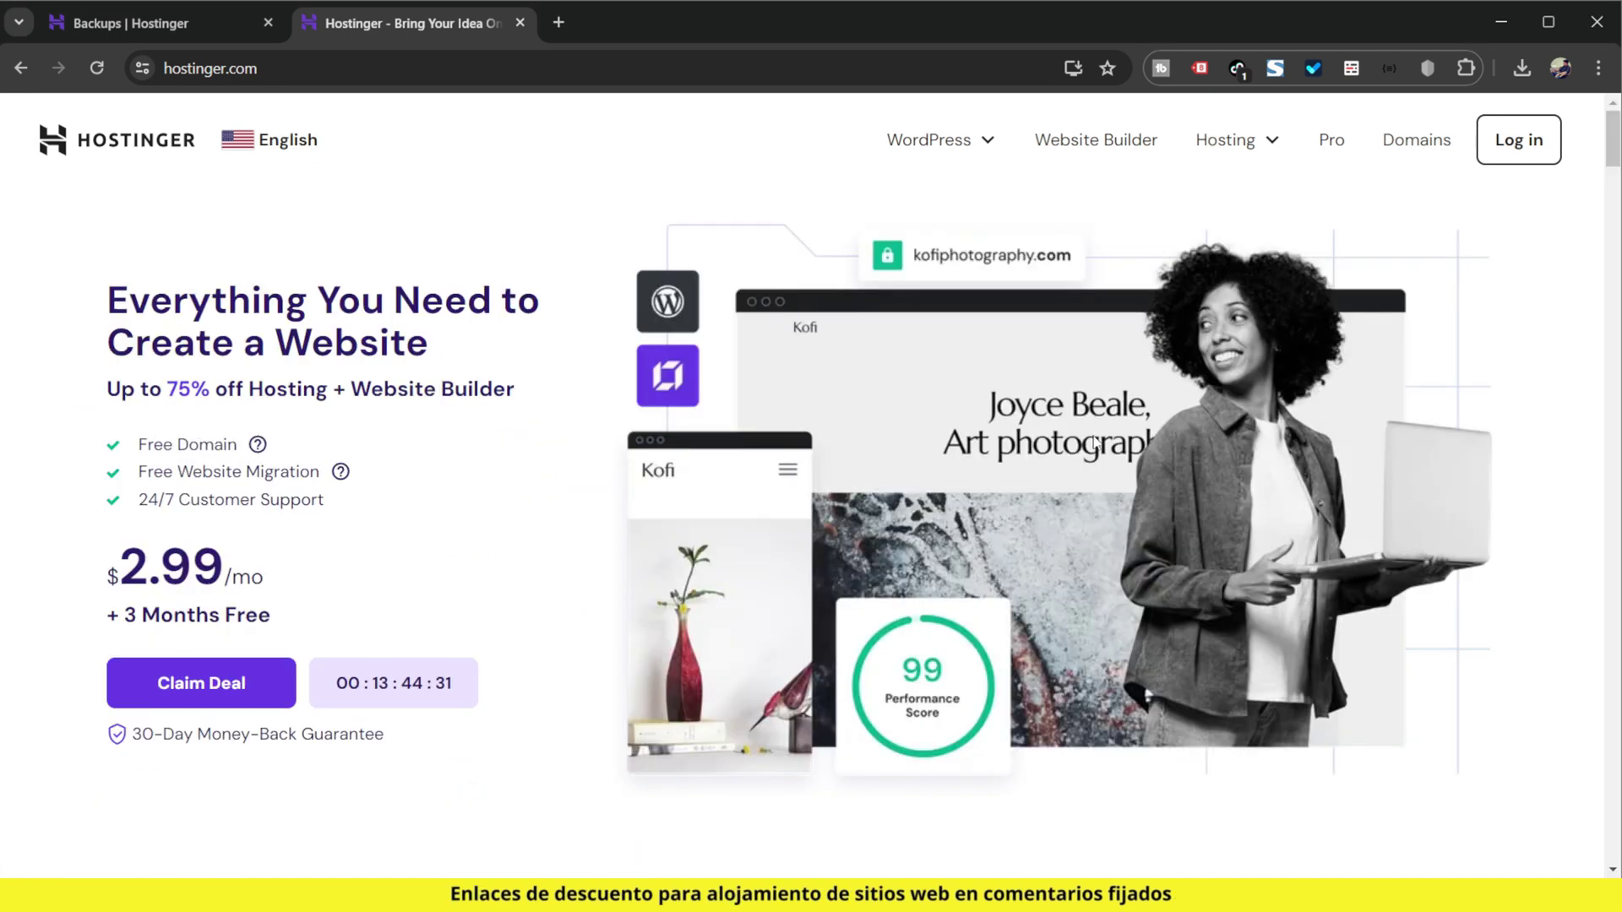
- Open the Managed WordPress hosting page and go to its plan comparison
scroll(773, 512, down, 5)
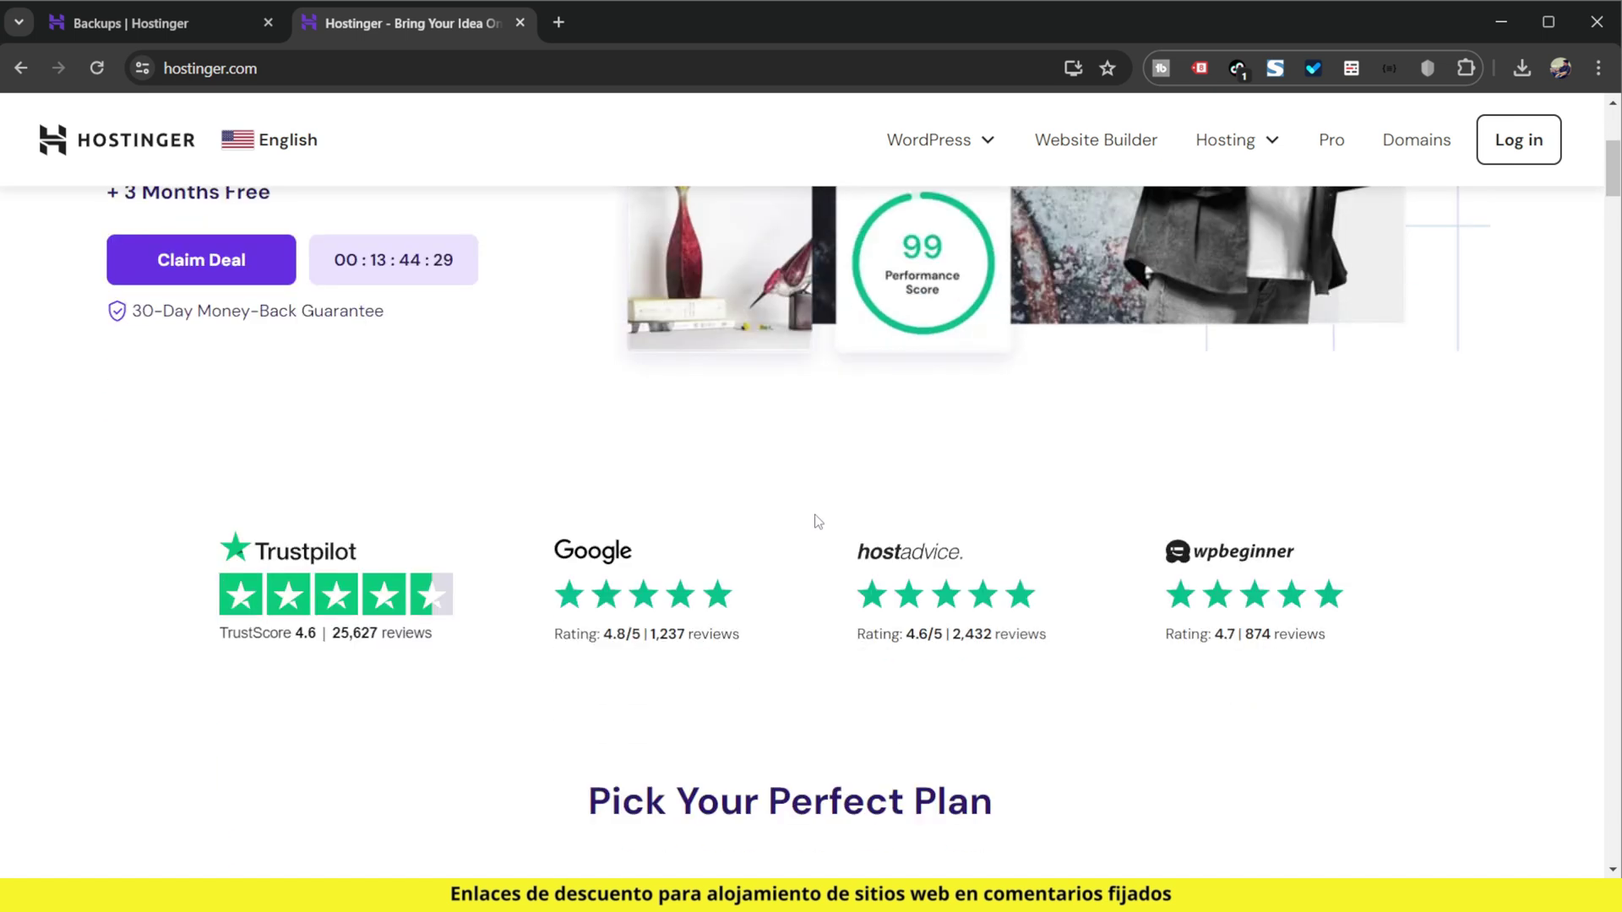
click(961, 150)
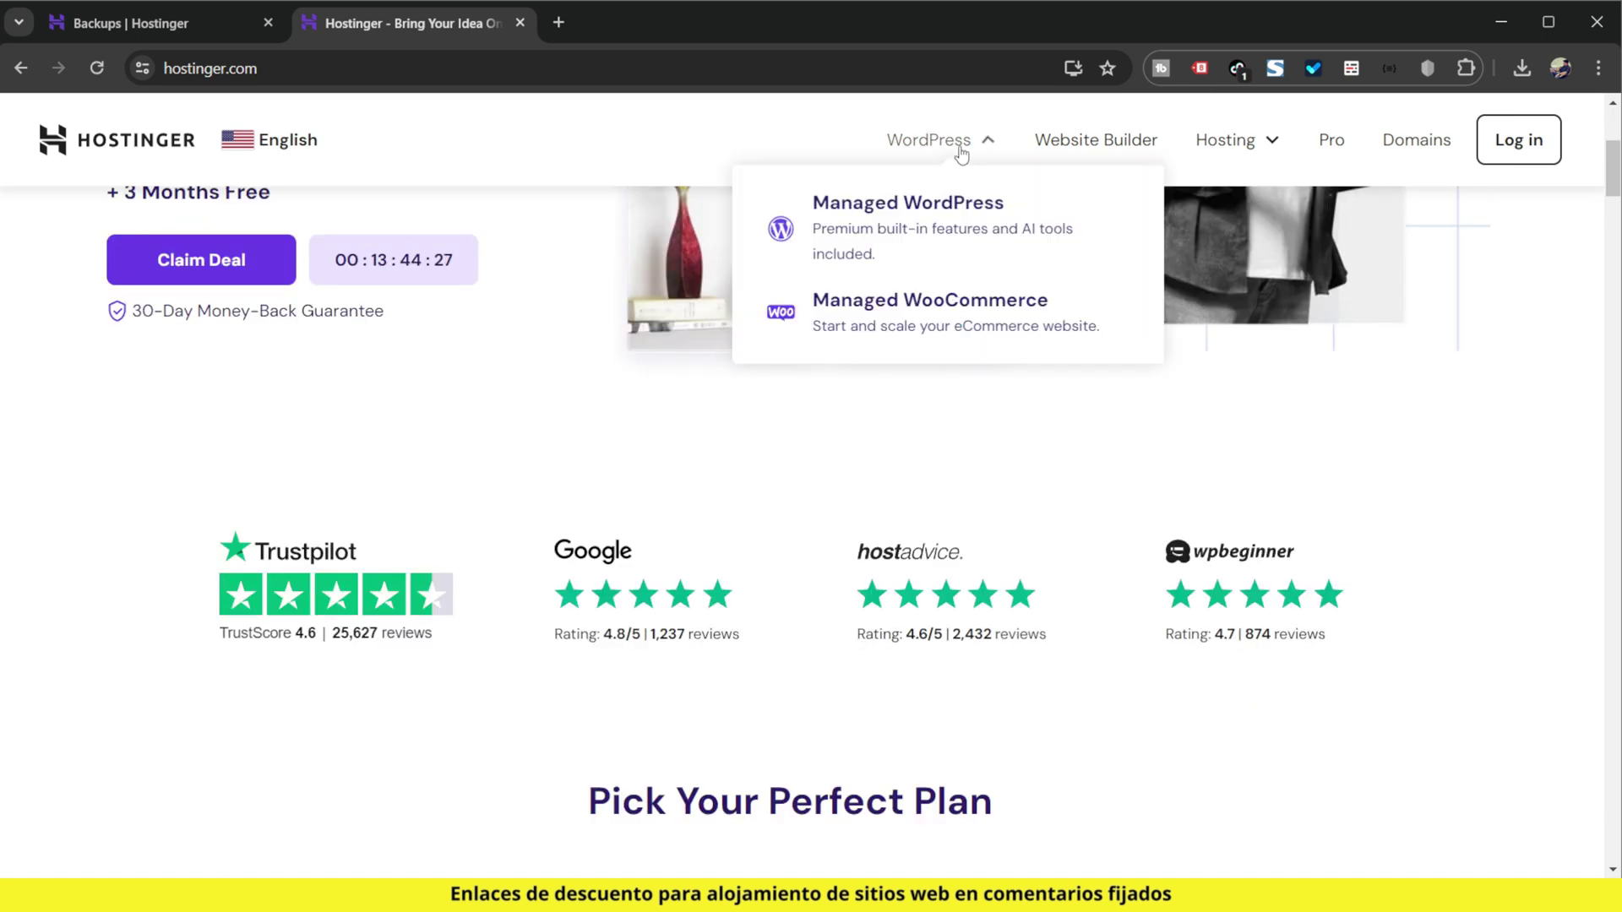
click(881, 238)
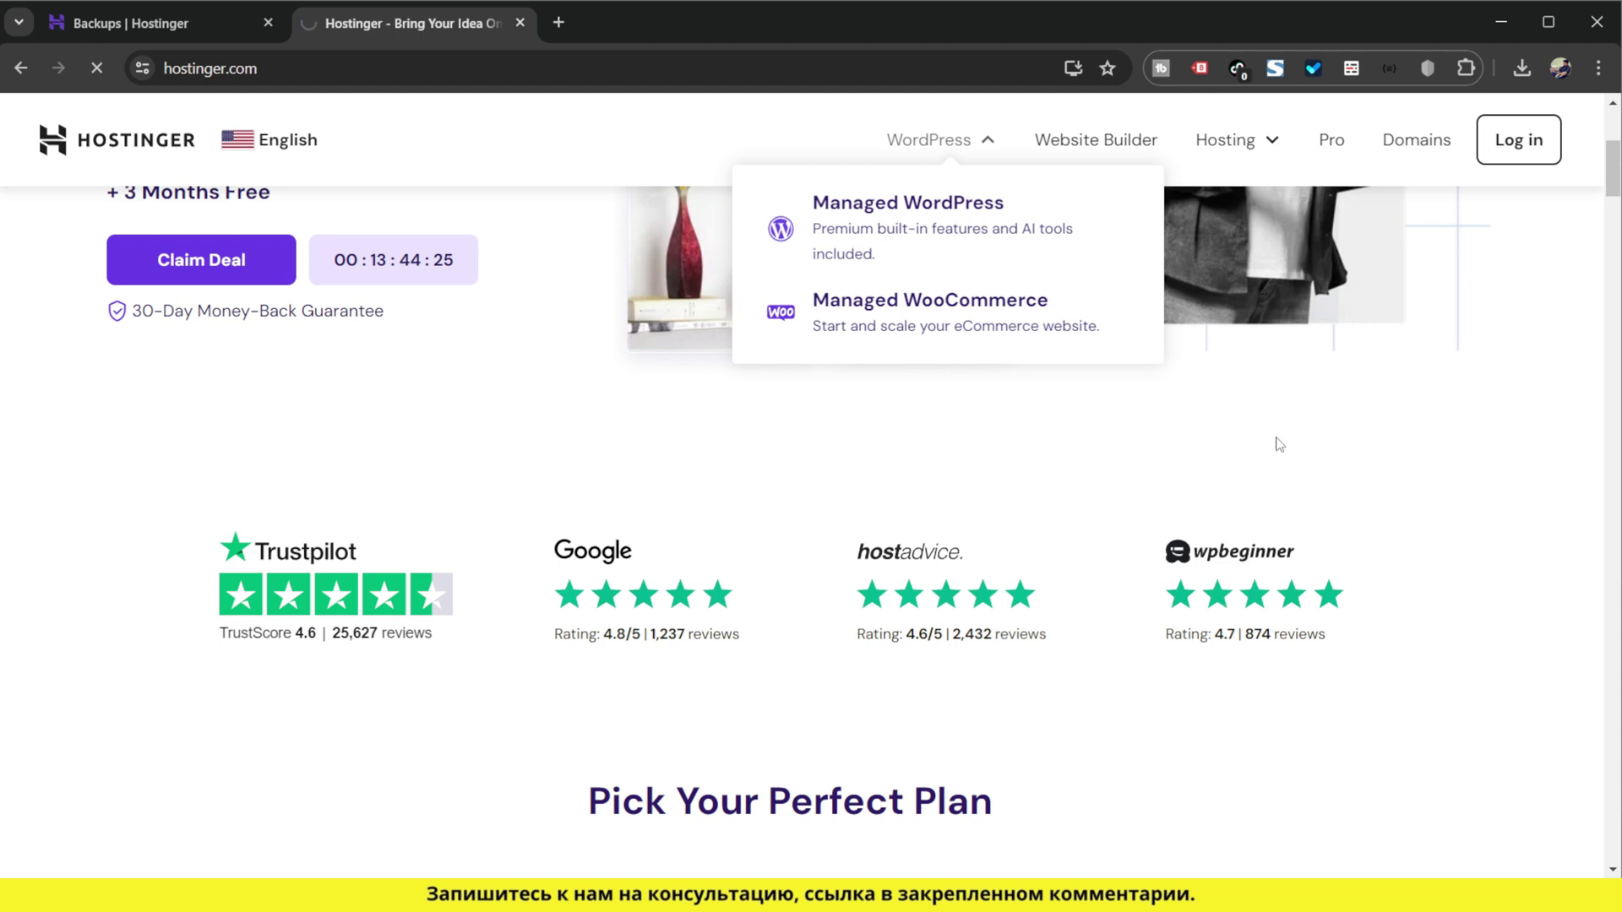
scroll(997, 507, down, 2)
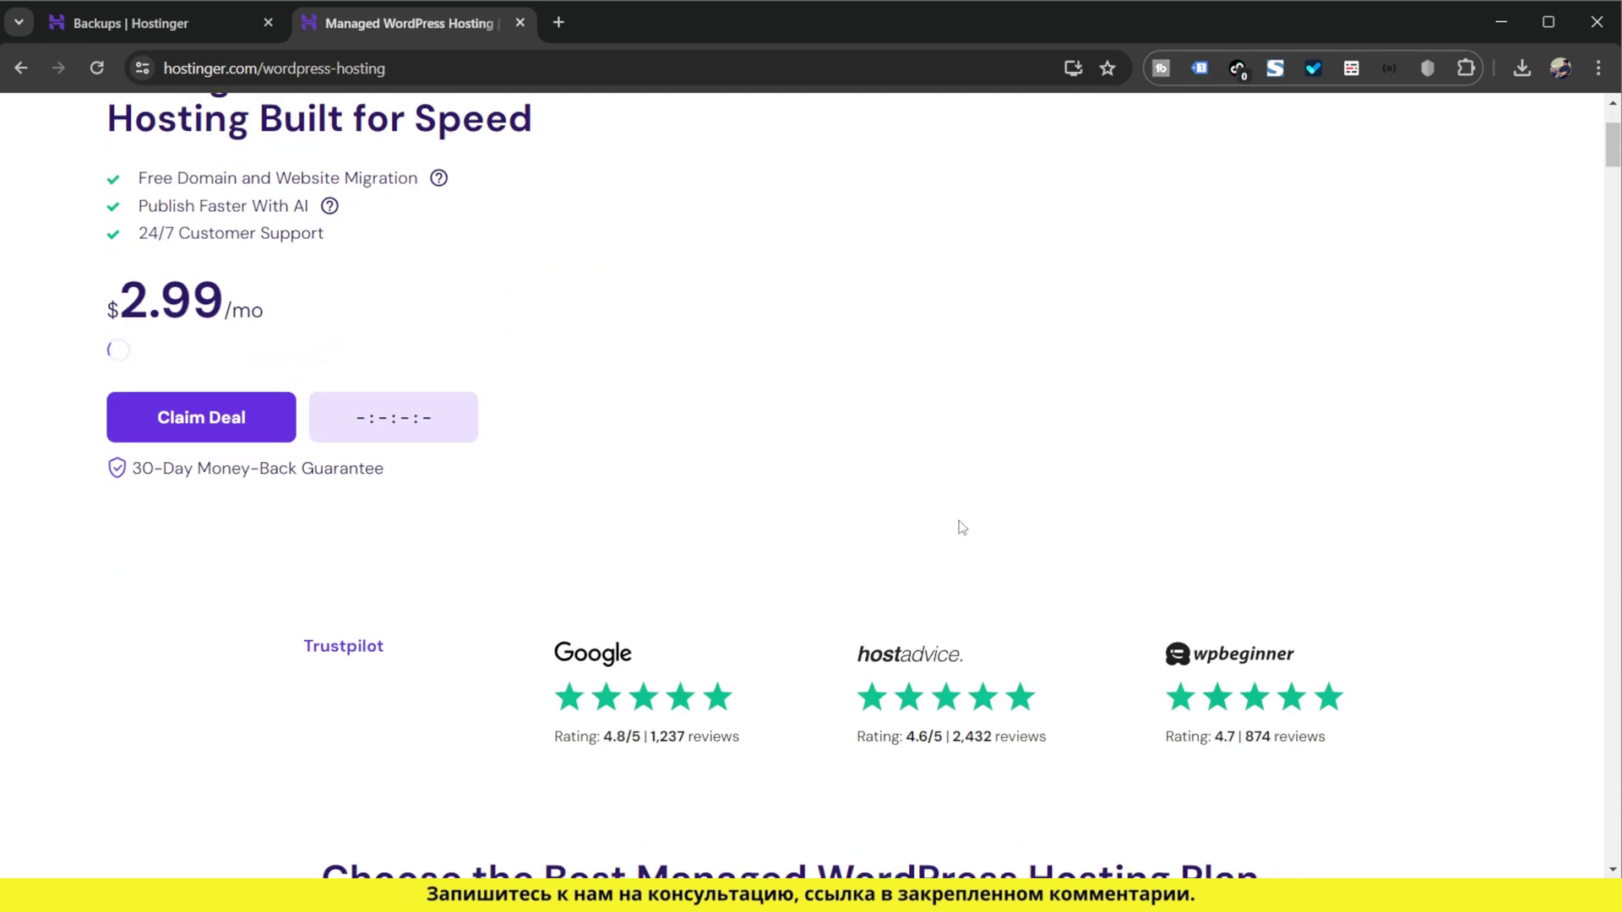
scroll(961, 528, down, 10)
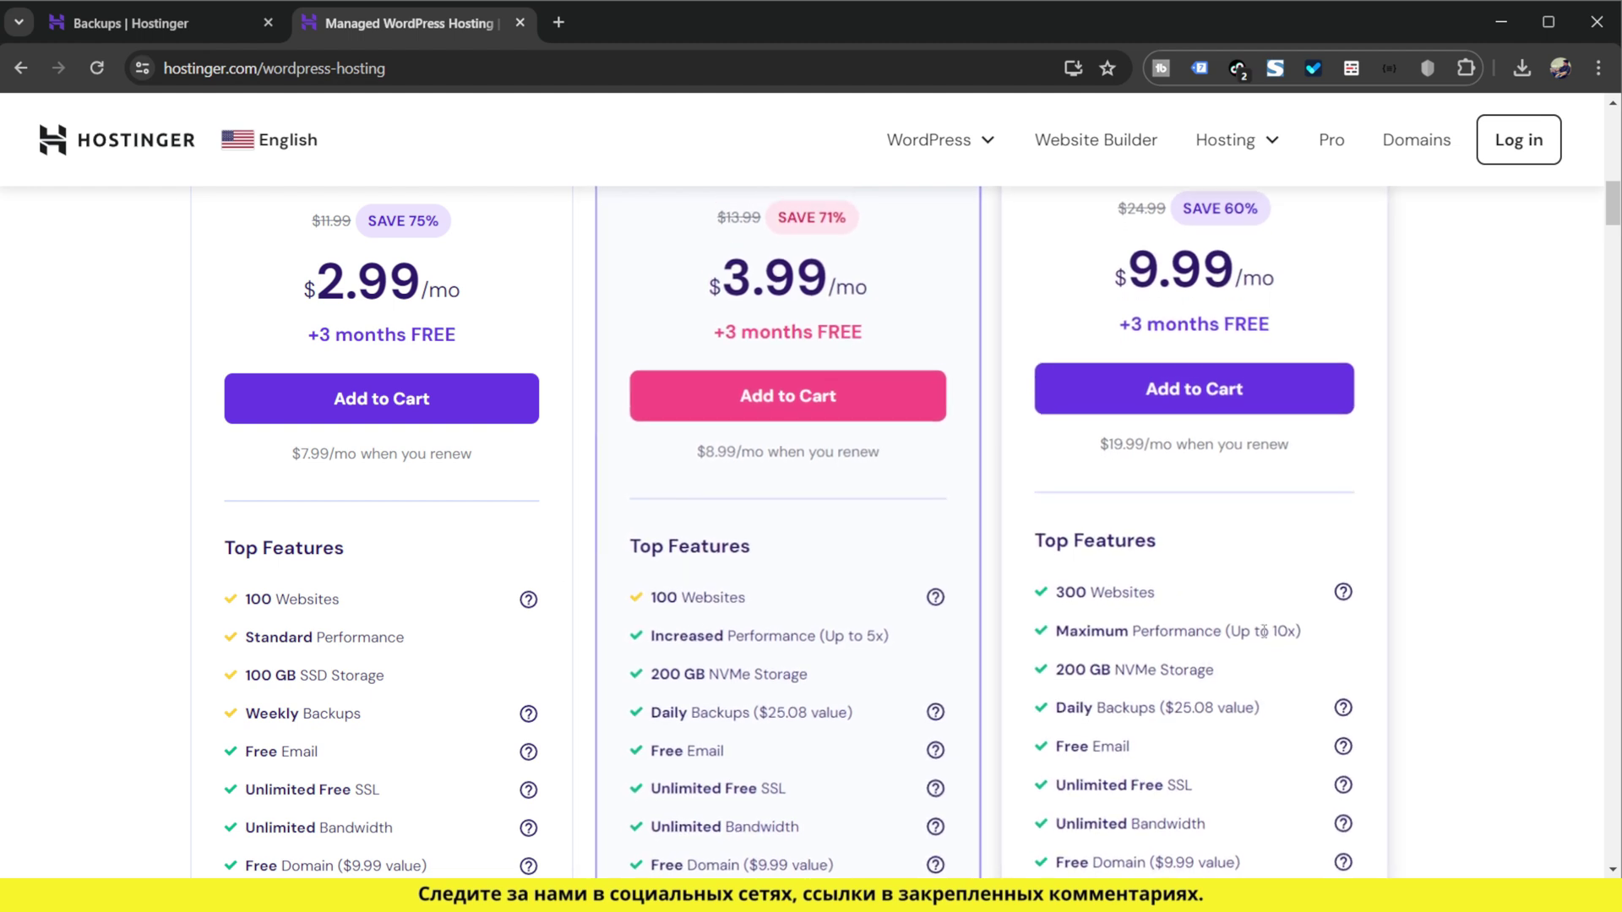
- Examine the top features, security, and service and support items of the Premium, Business and Cloud Startup plans
scroll(949, 532, down, 1)
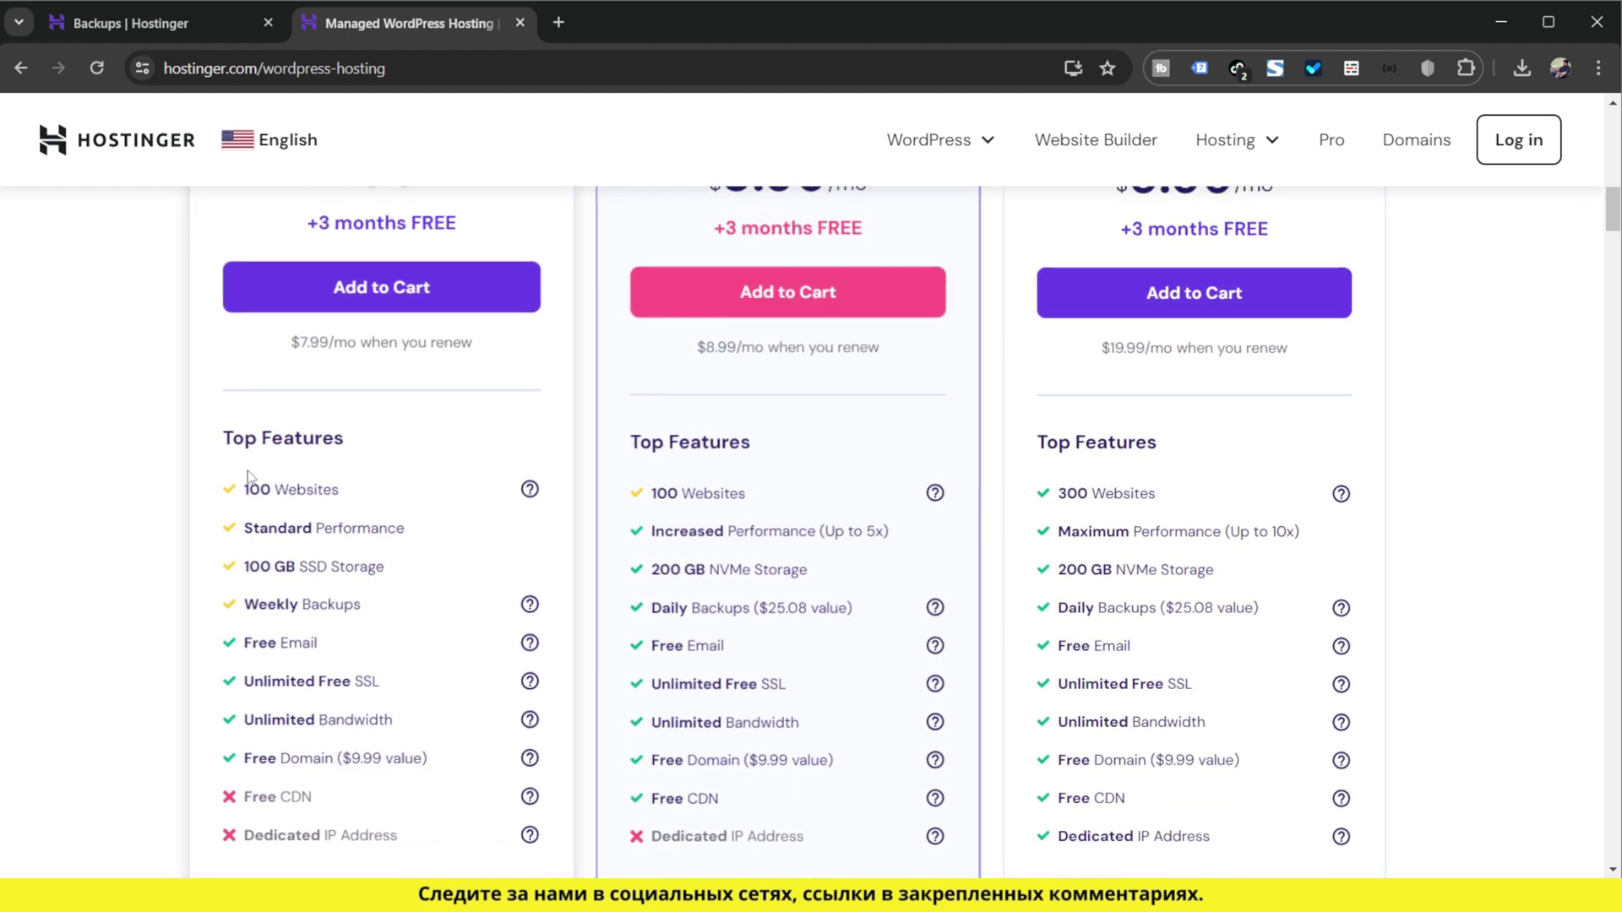
drag(243, 483, 311, 483)
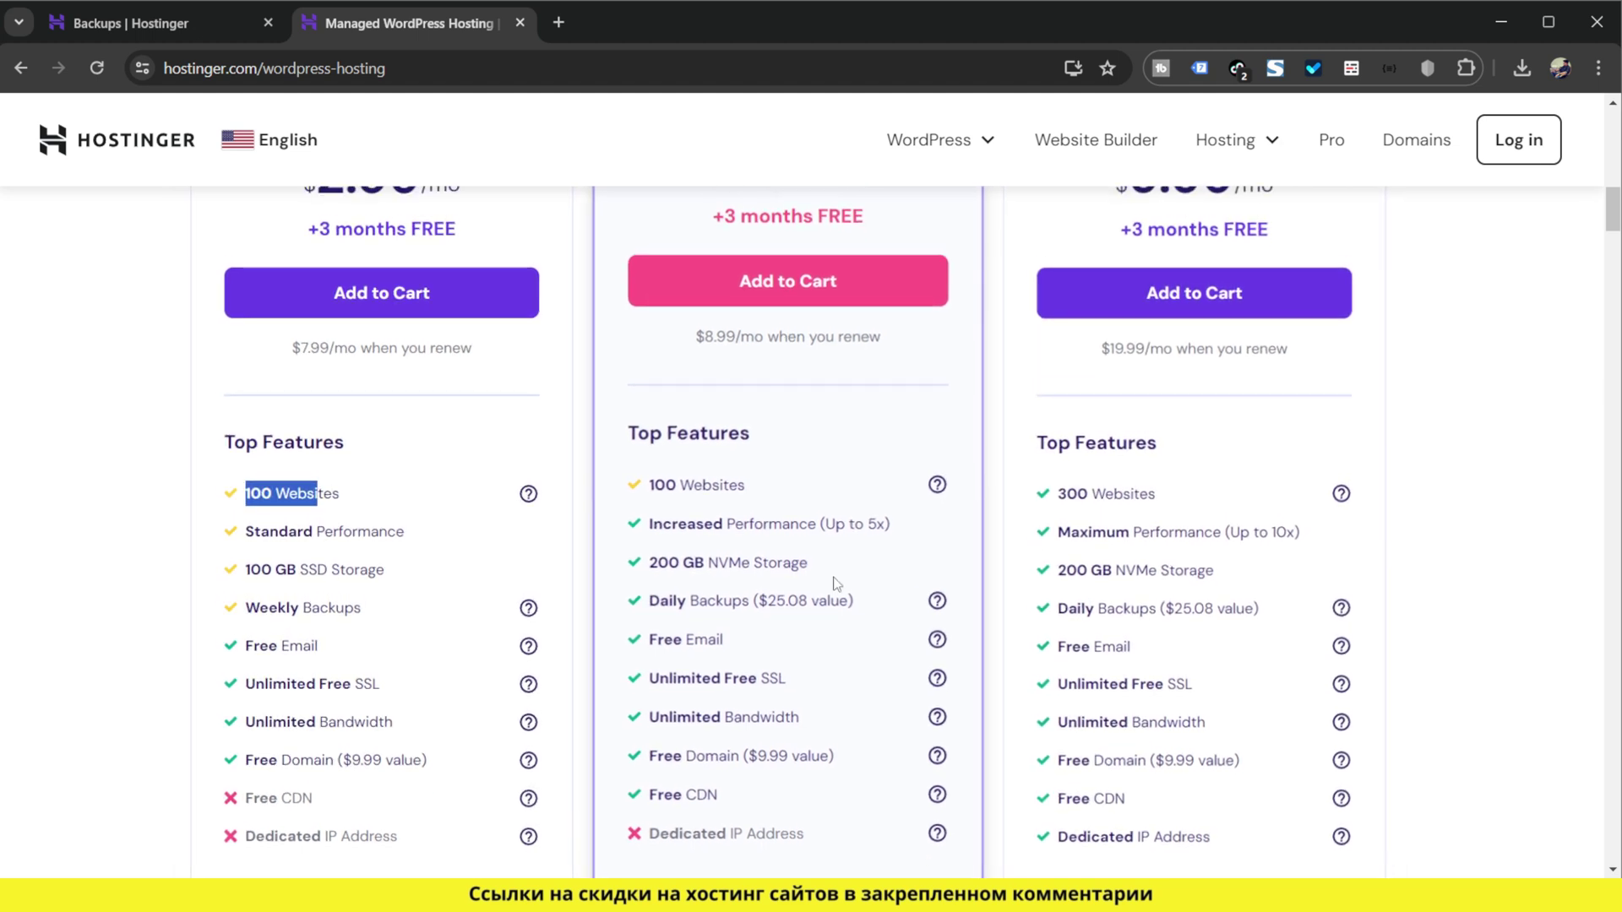
scroll(836, 583, down, 10)
scroll(833, 581, down, 4)
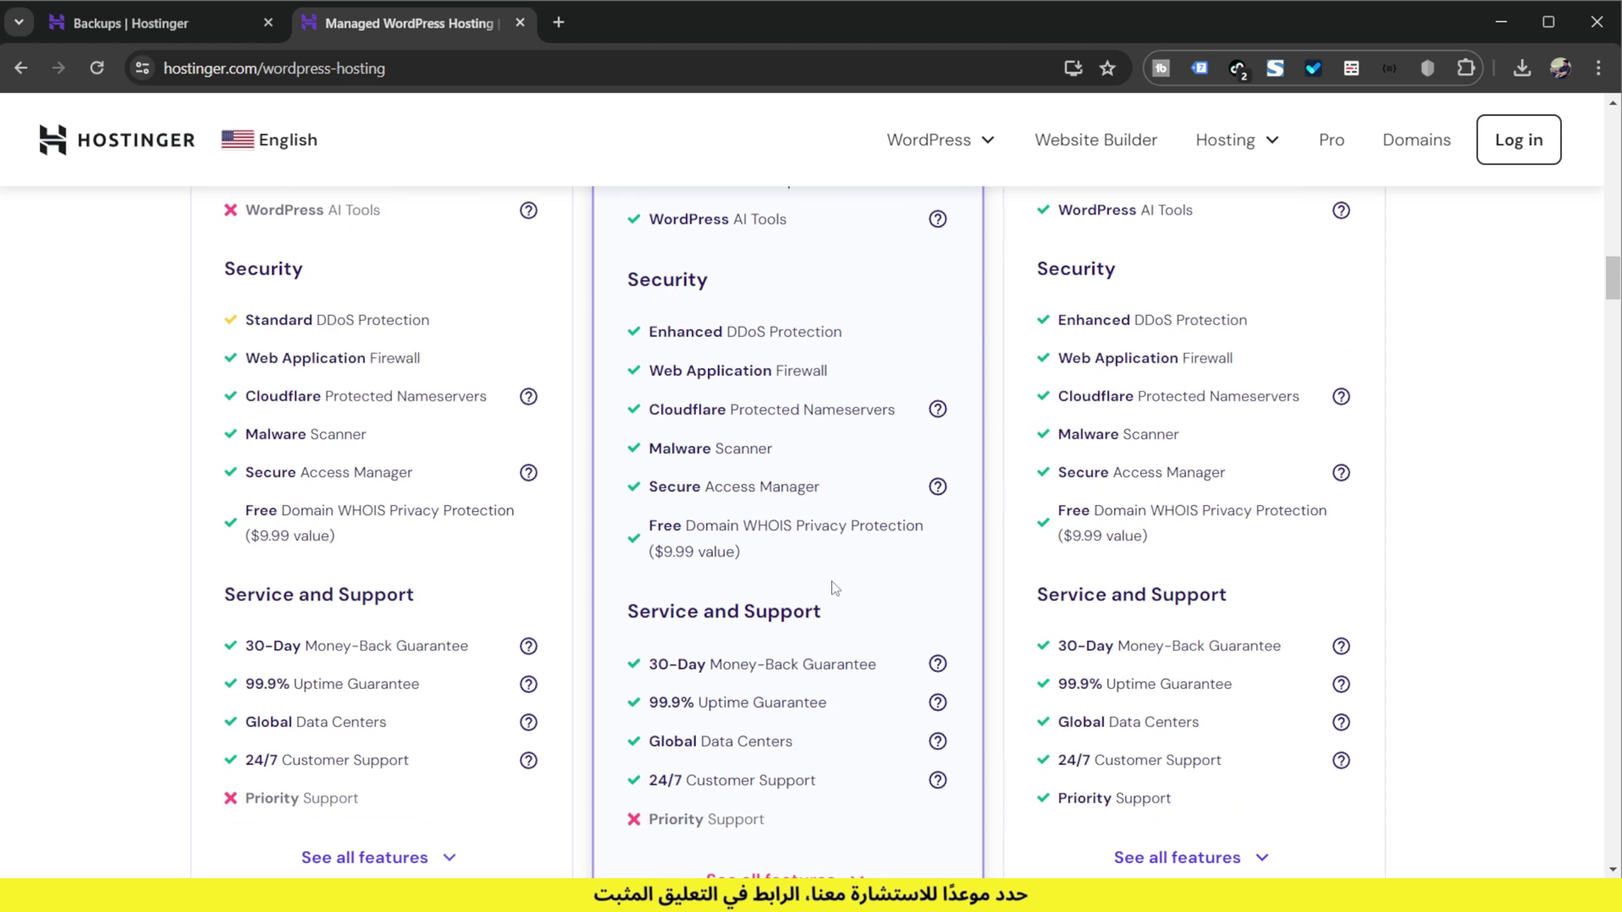
scroll(835, 588, down, 5)
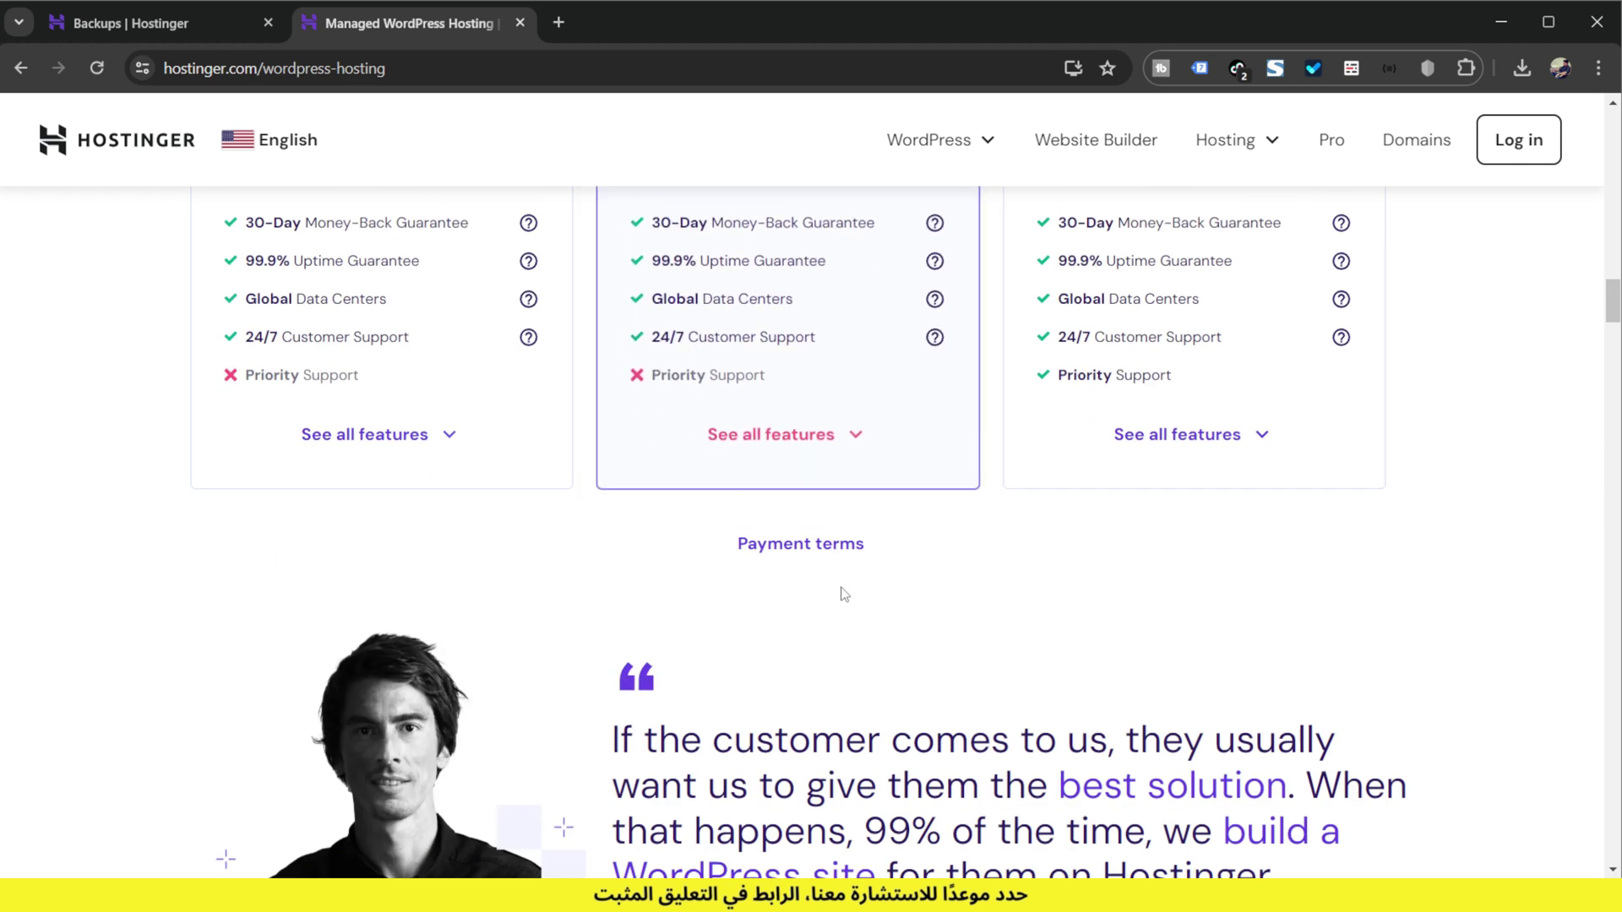
scroll(844, 594, up, 20)
scroll(845, 601, up, 6)
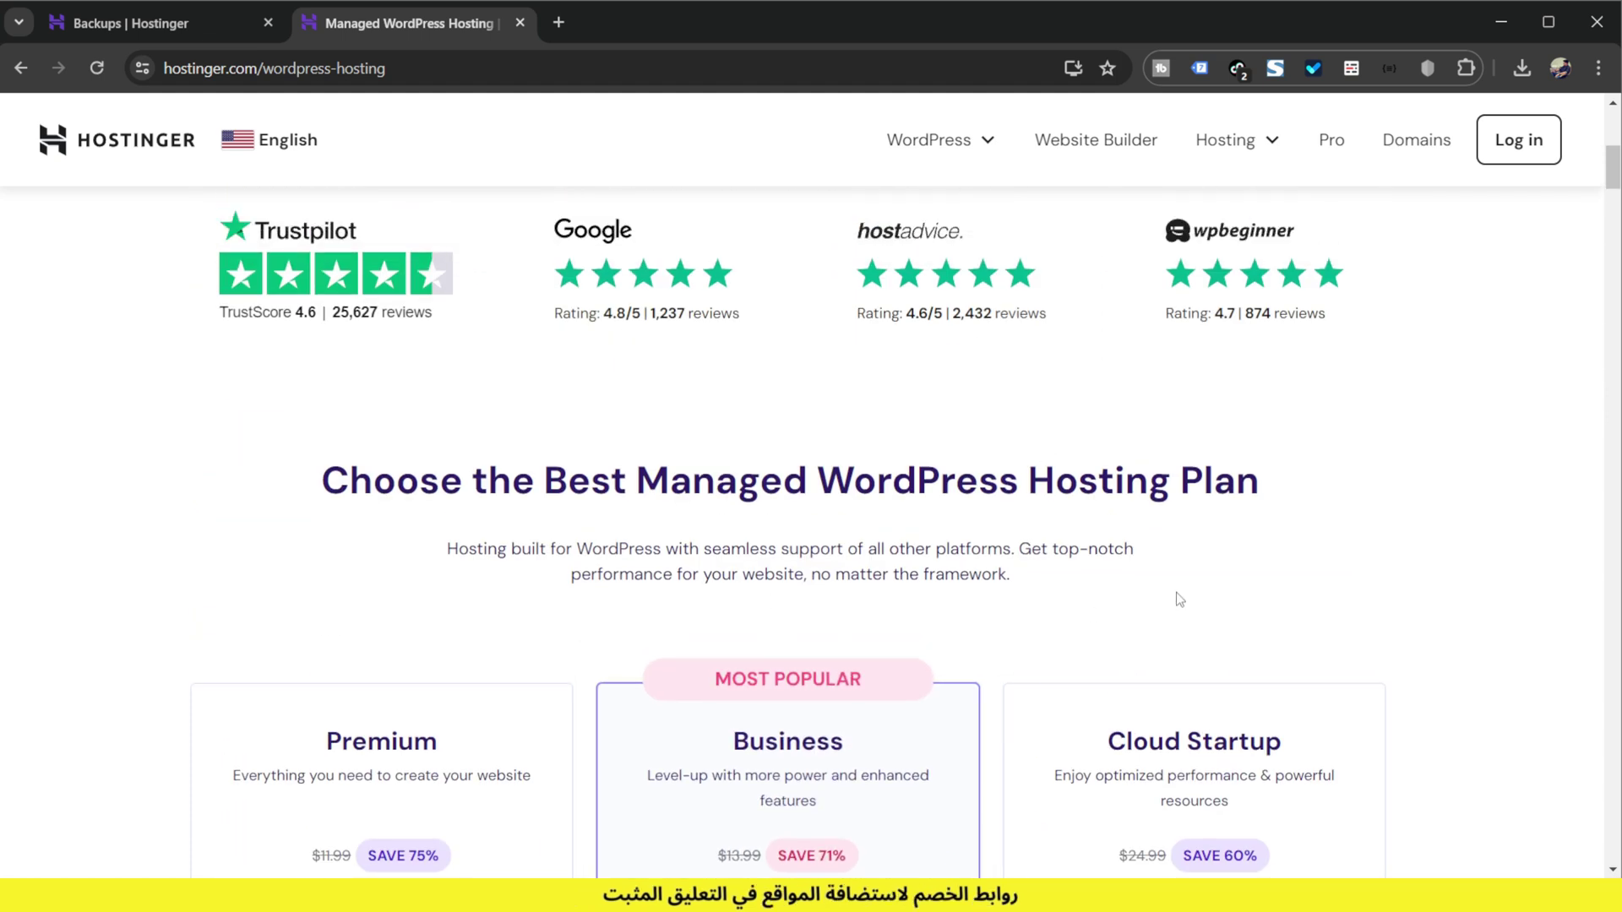
scroll(1179, 600, up, 7)
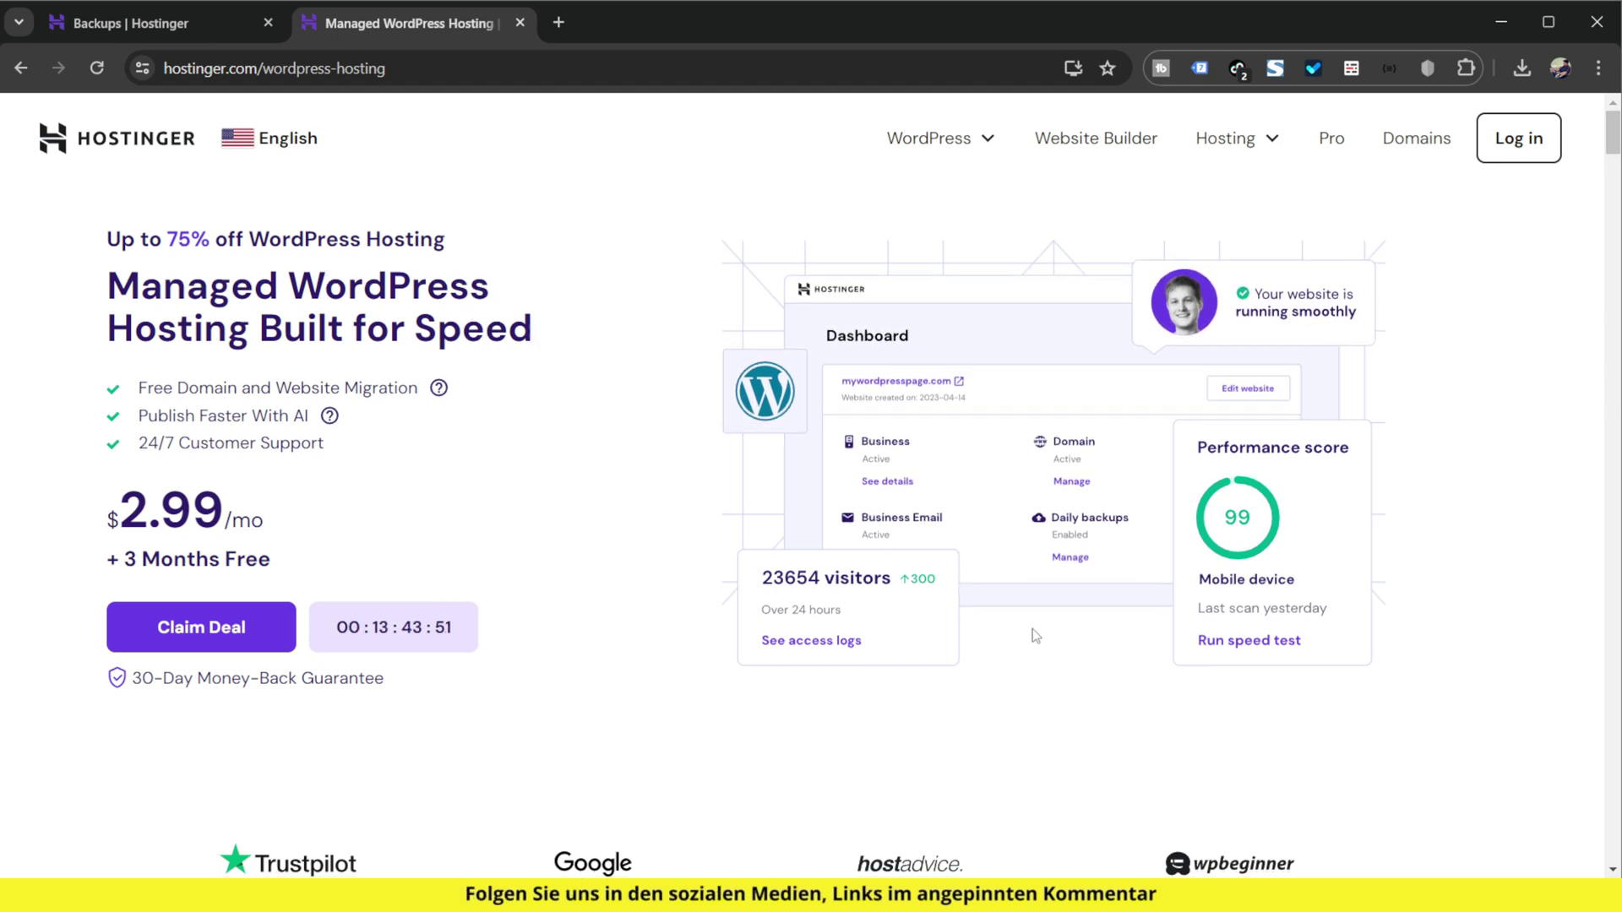
- Compare the prices and included features of the three WordPress hosting plans, and close the page to return to the Backups page
scroll(1033, 640, down, 8)
scroll(1032, 641, down, 2)
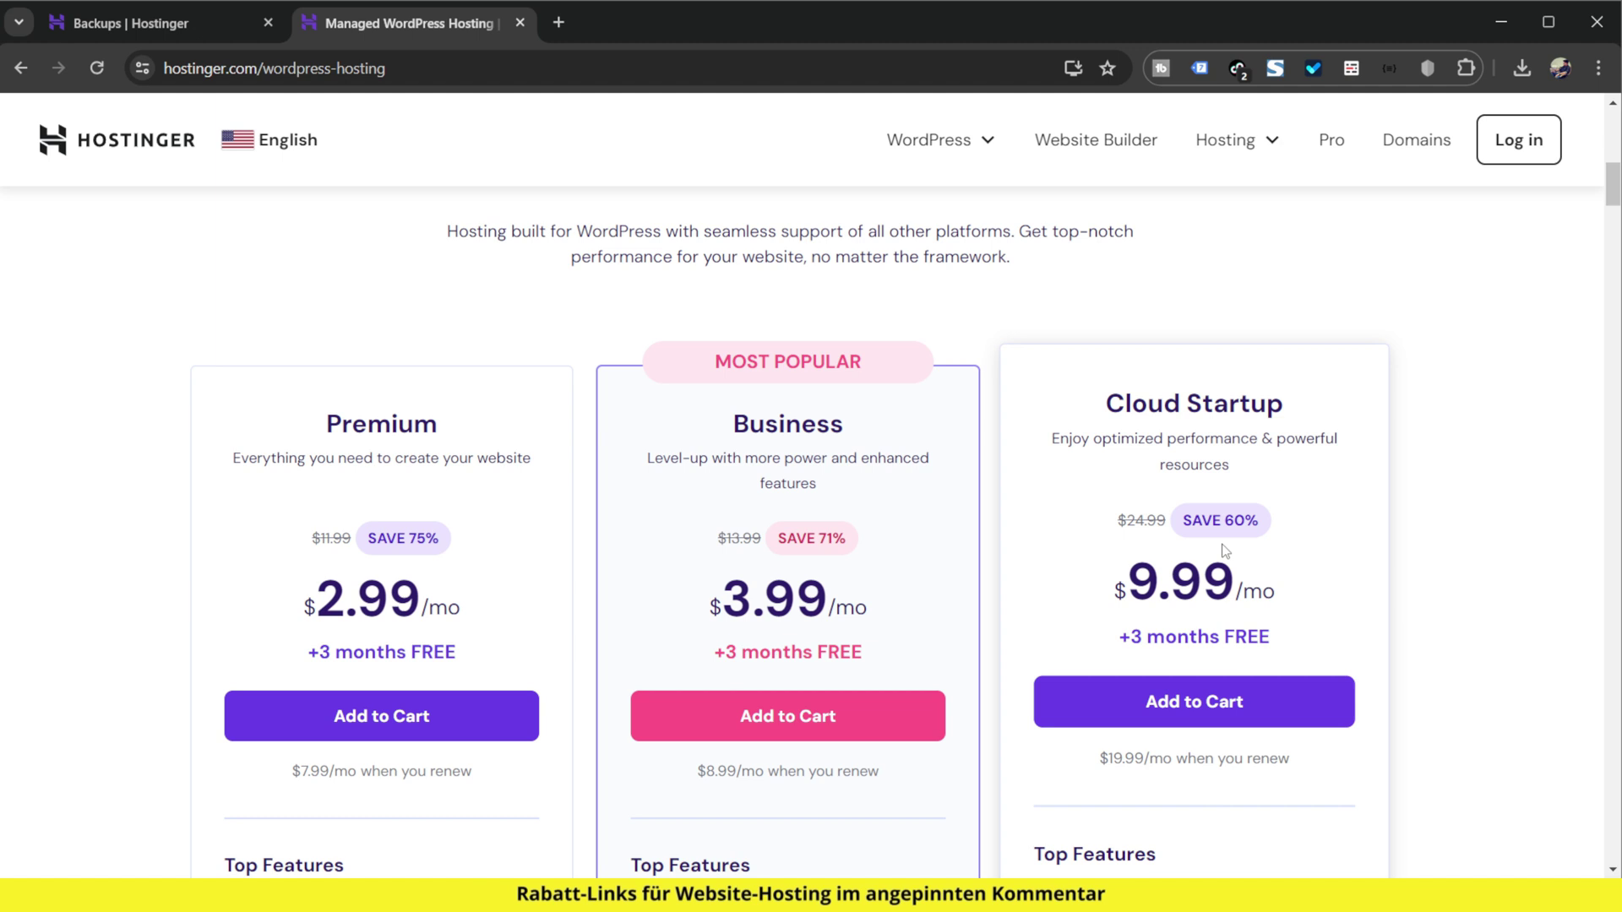
scroll(1225, 551, down, 1)
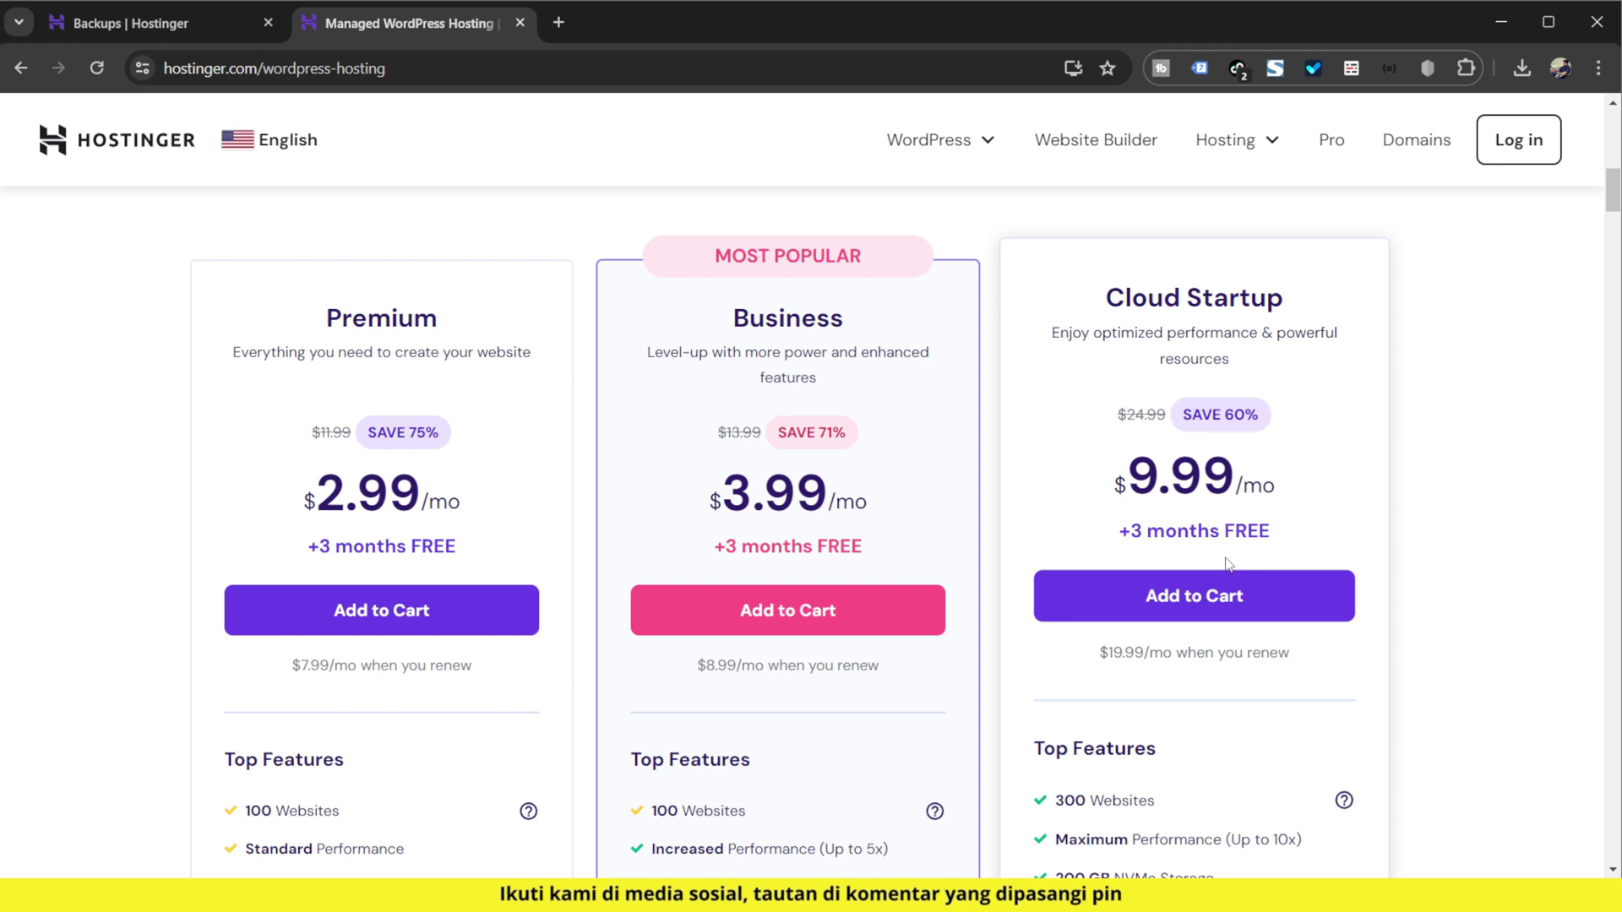
scroll(1228, 564, up, 10)
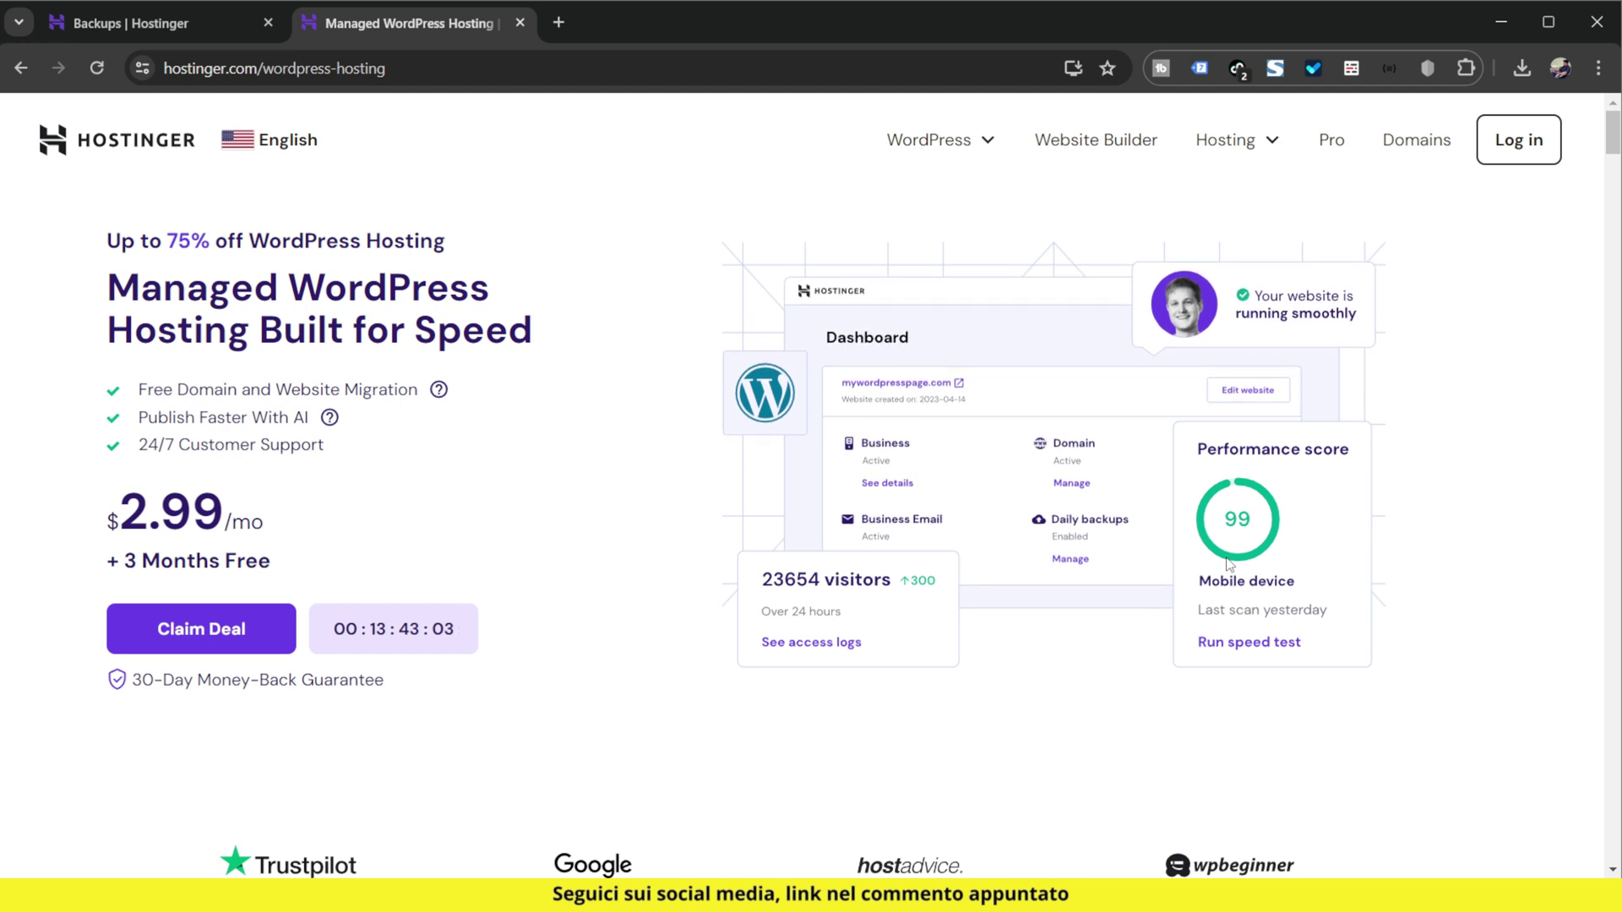
scroll(977, 608, down, 7)
scroll(977, 612, down, 4)
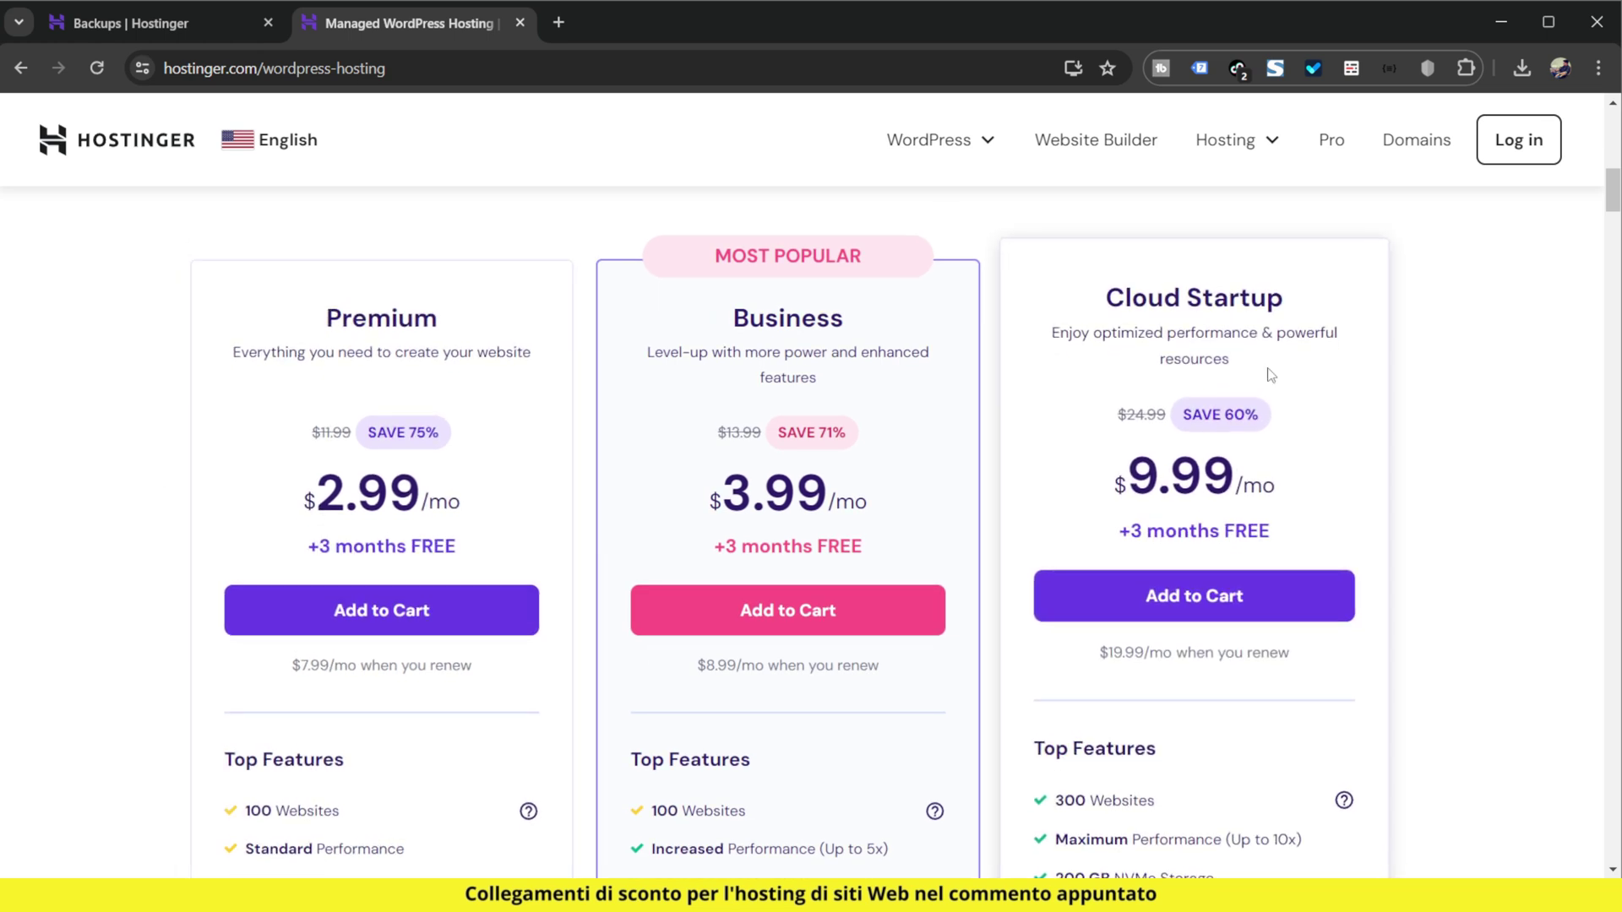
scroll(1202, 463, down, 3)
scroll(1202, 463, down, 12)
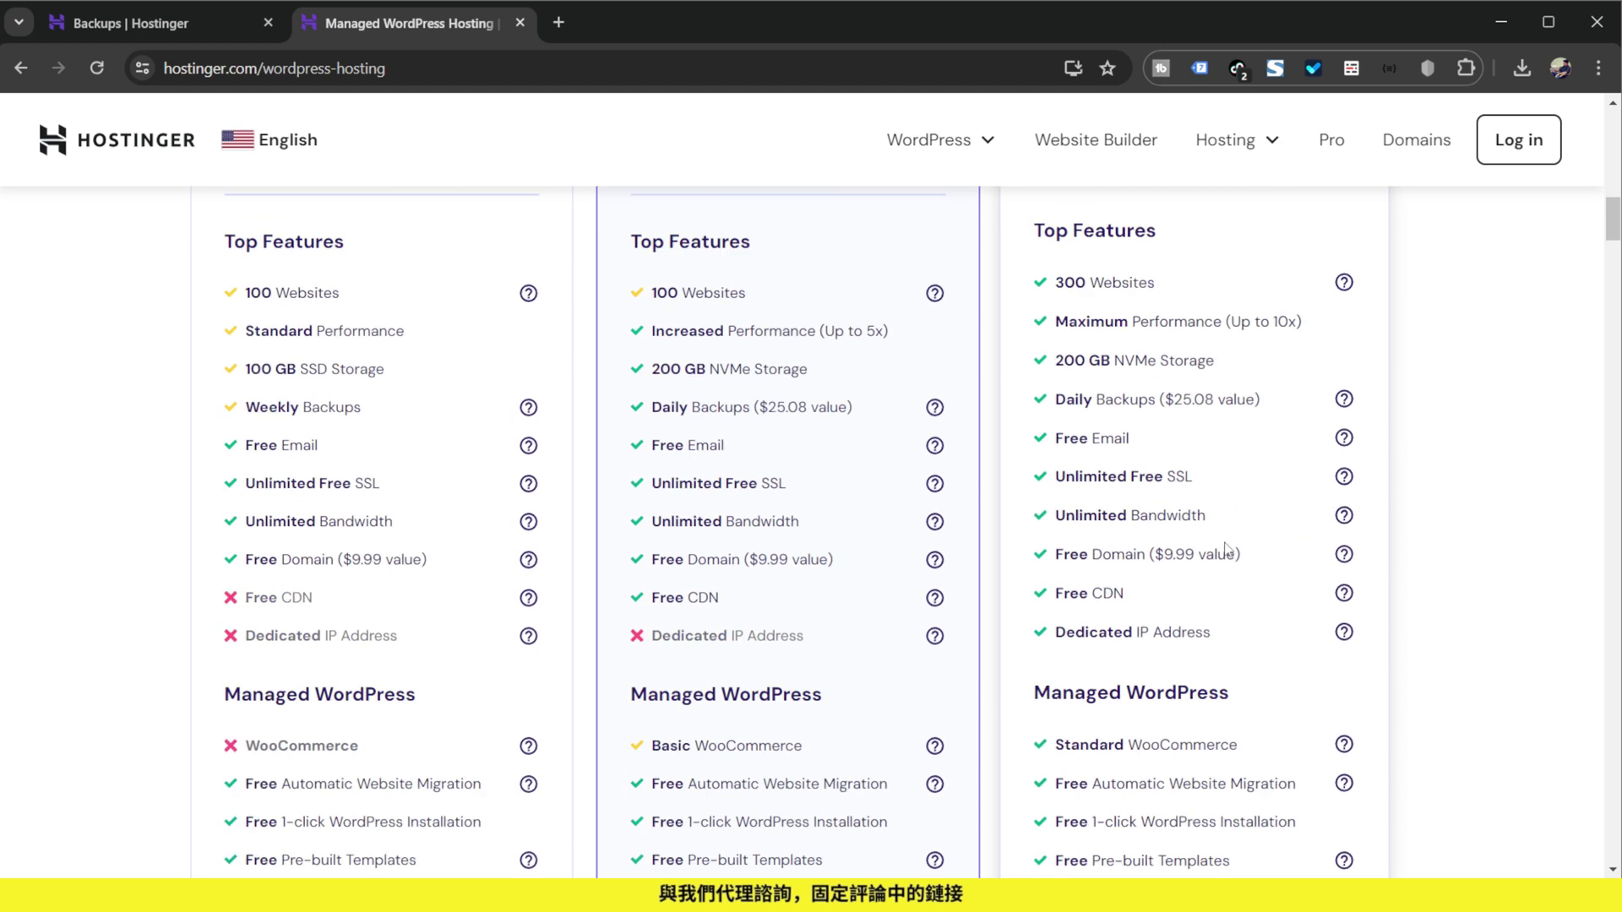
scroll(1278, 607, down, 5)
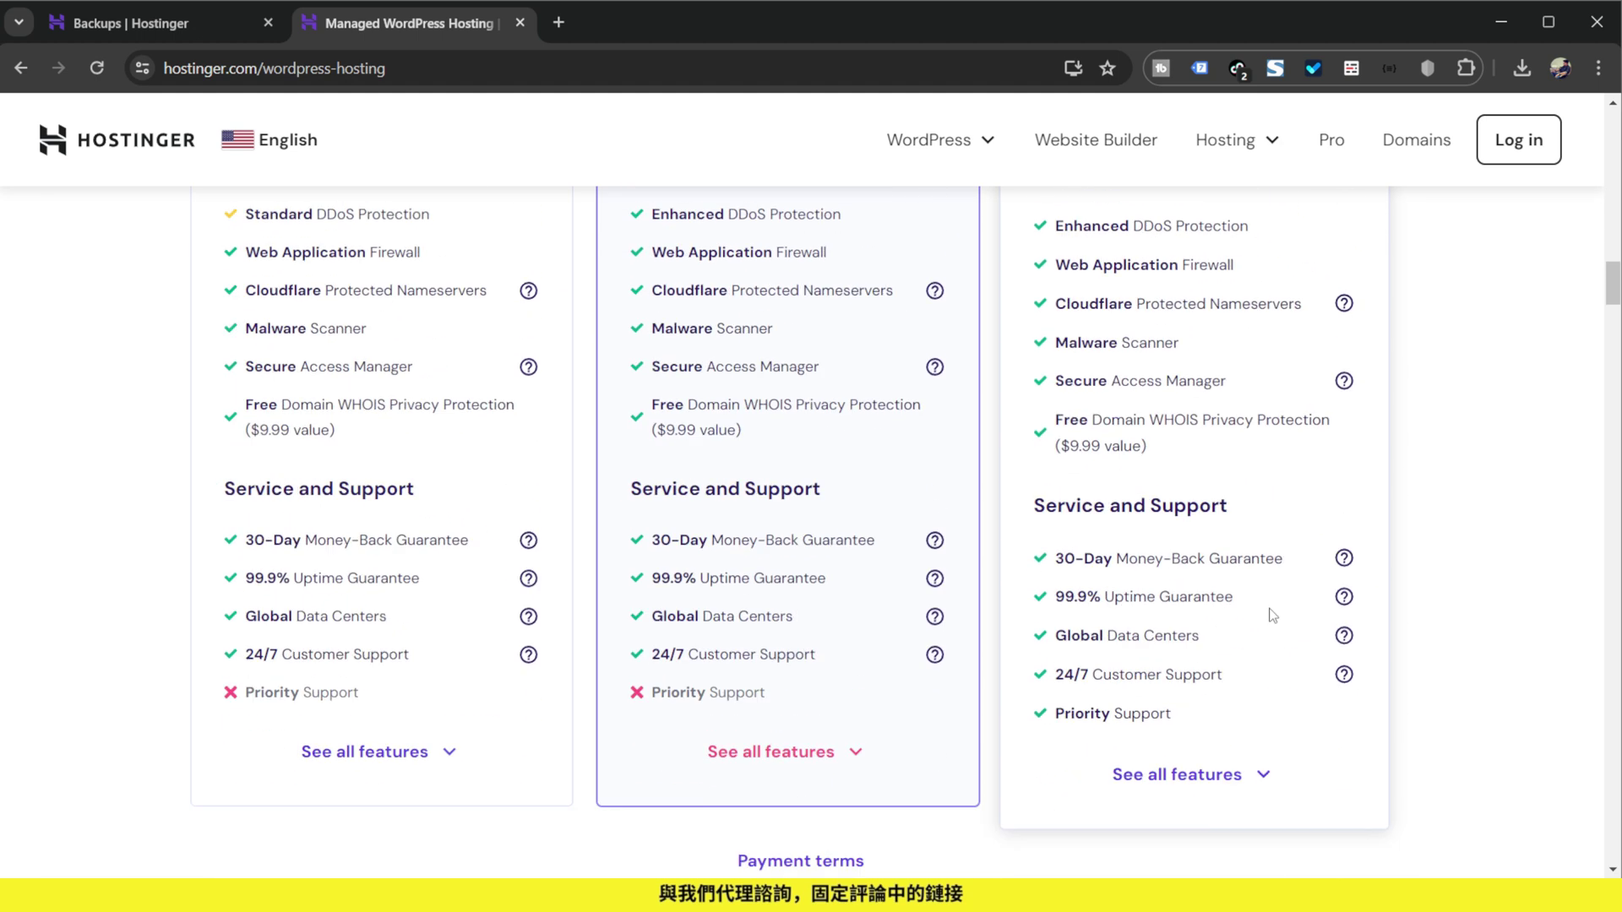
scroll(1273, 616, up, 20)
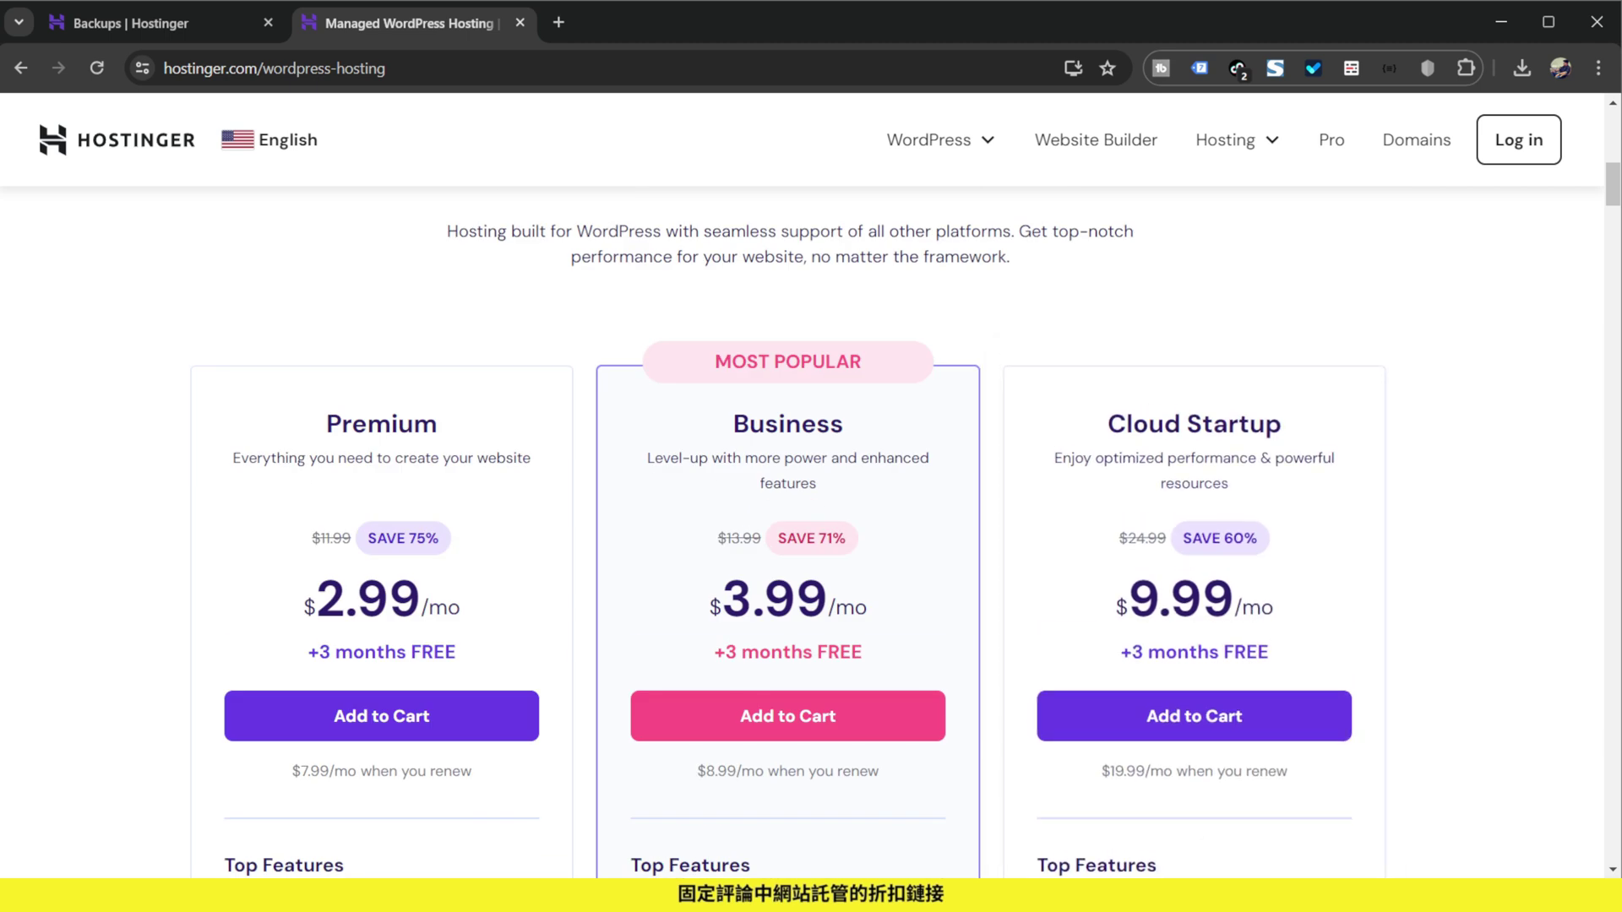
key(ctrl+w)
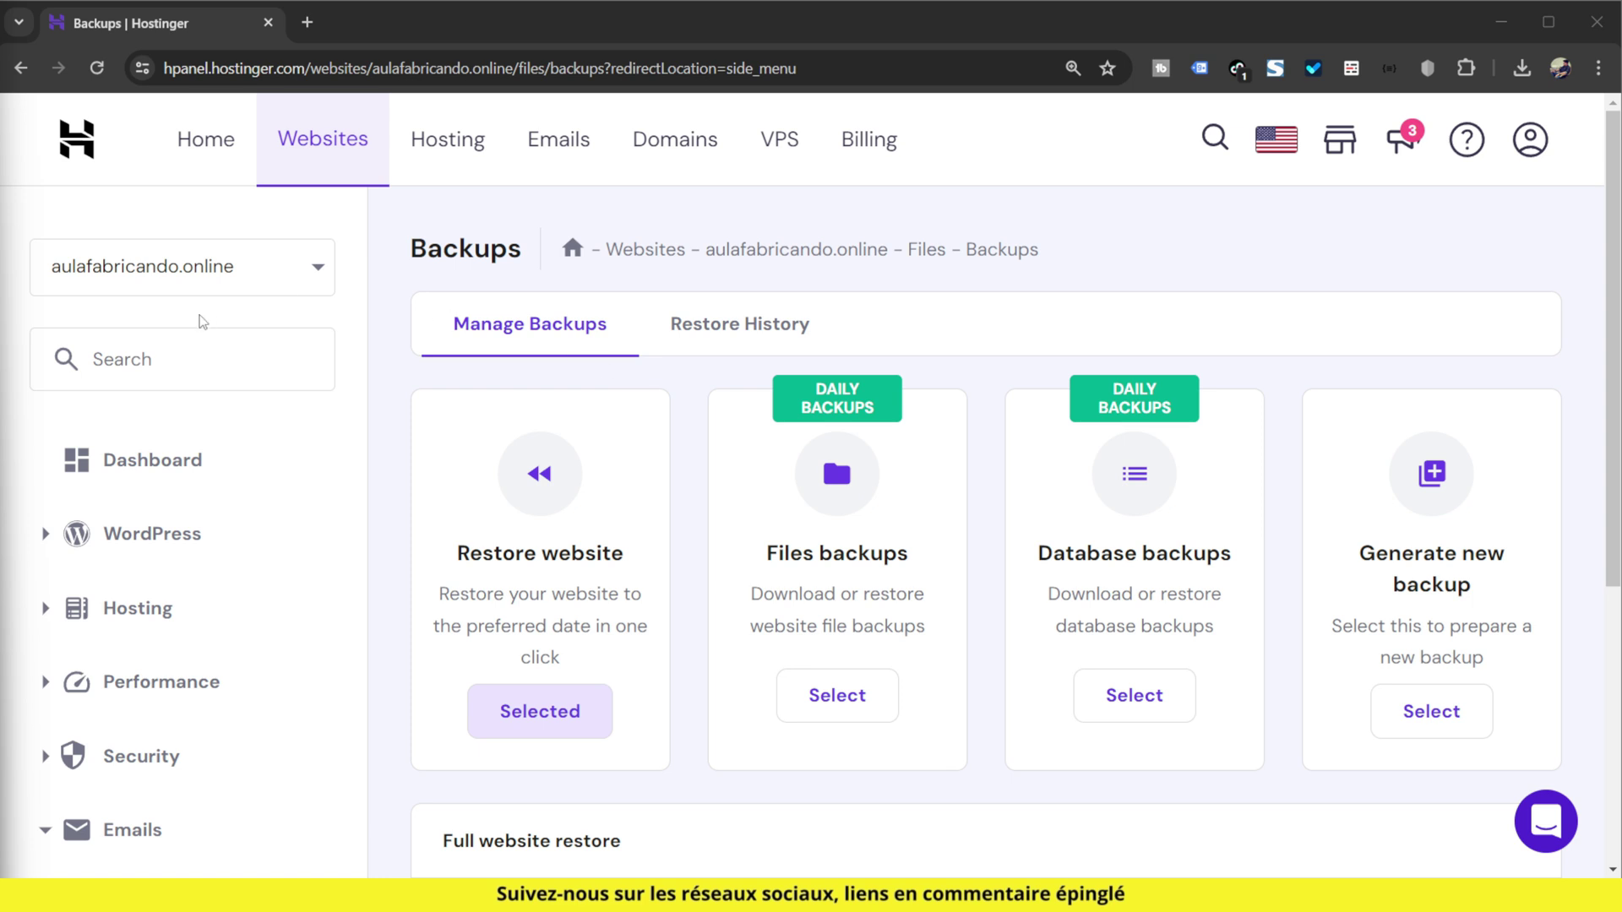
- Open the Backups page in the Files section for the website aulafabricando.online
scroll(225, 470, down, 5)
click(159, 654)
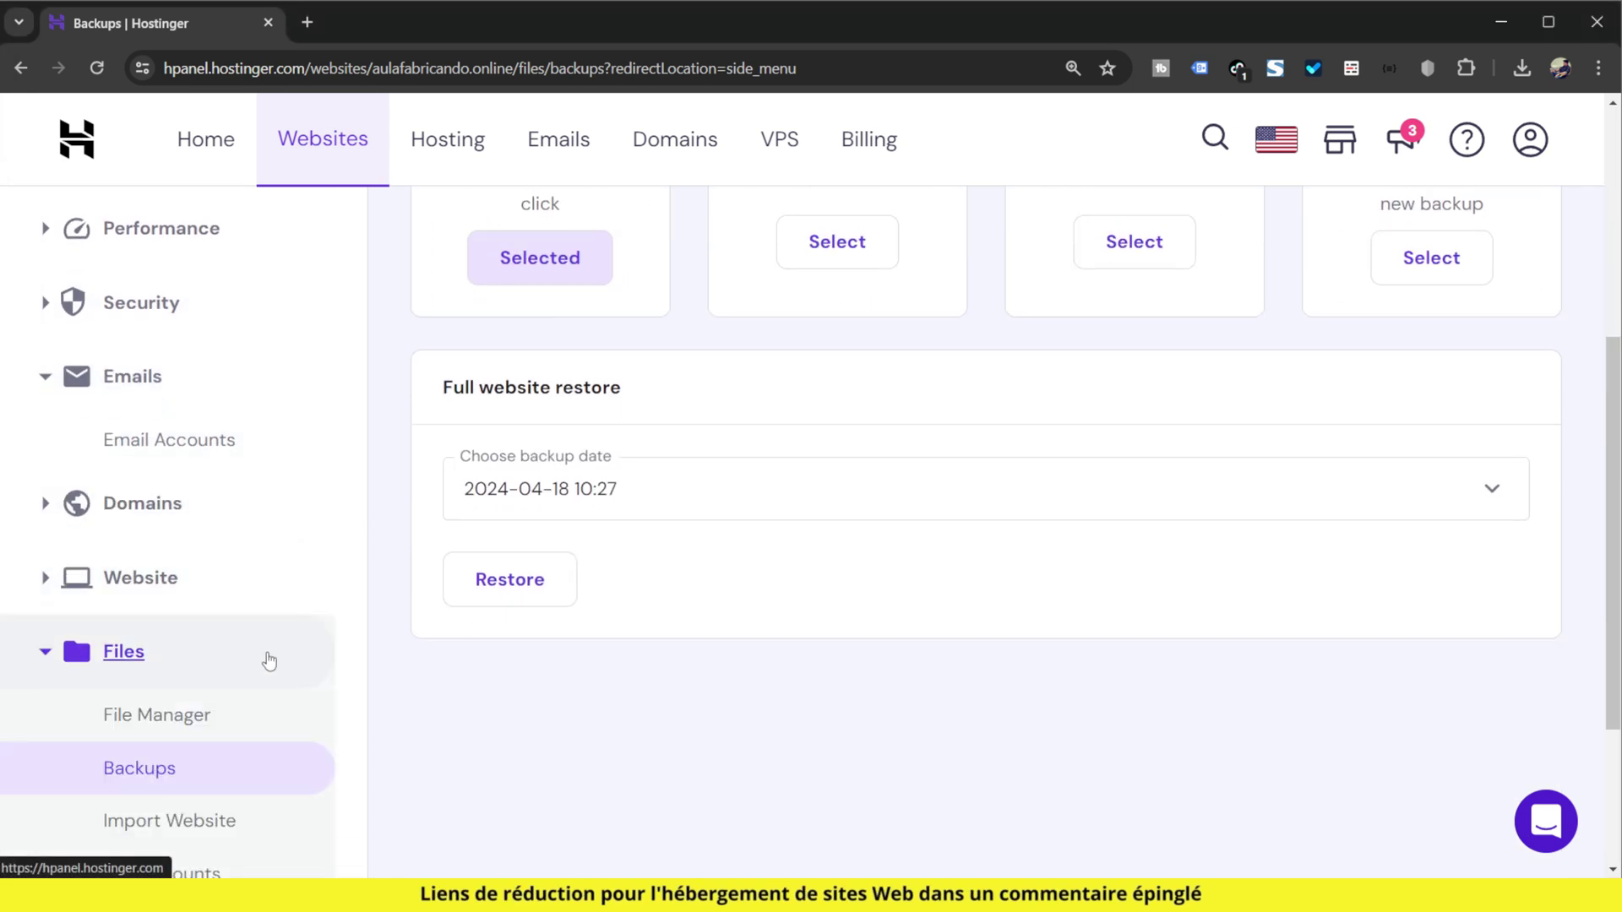
scroll(181, 612, down, 3)
click(148, 562)
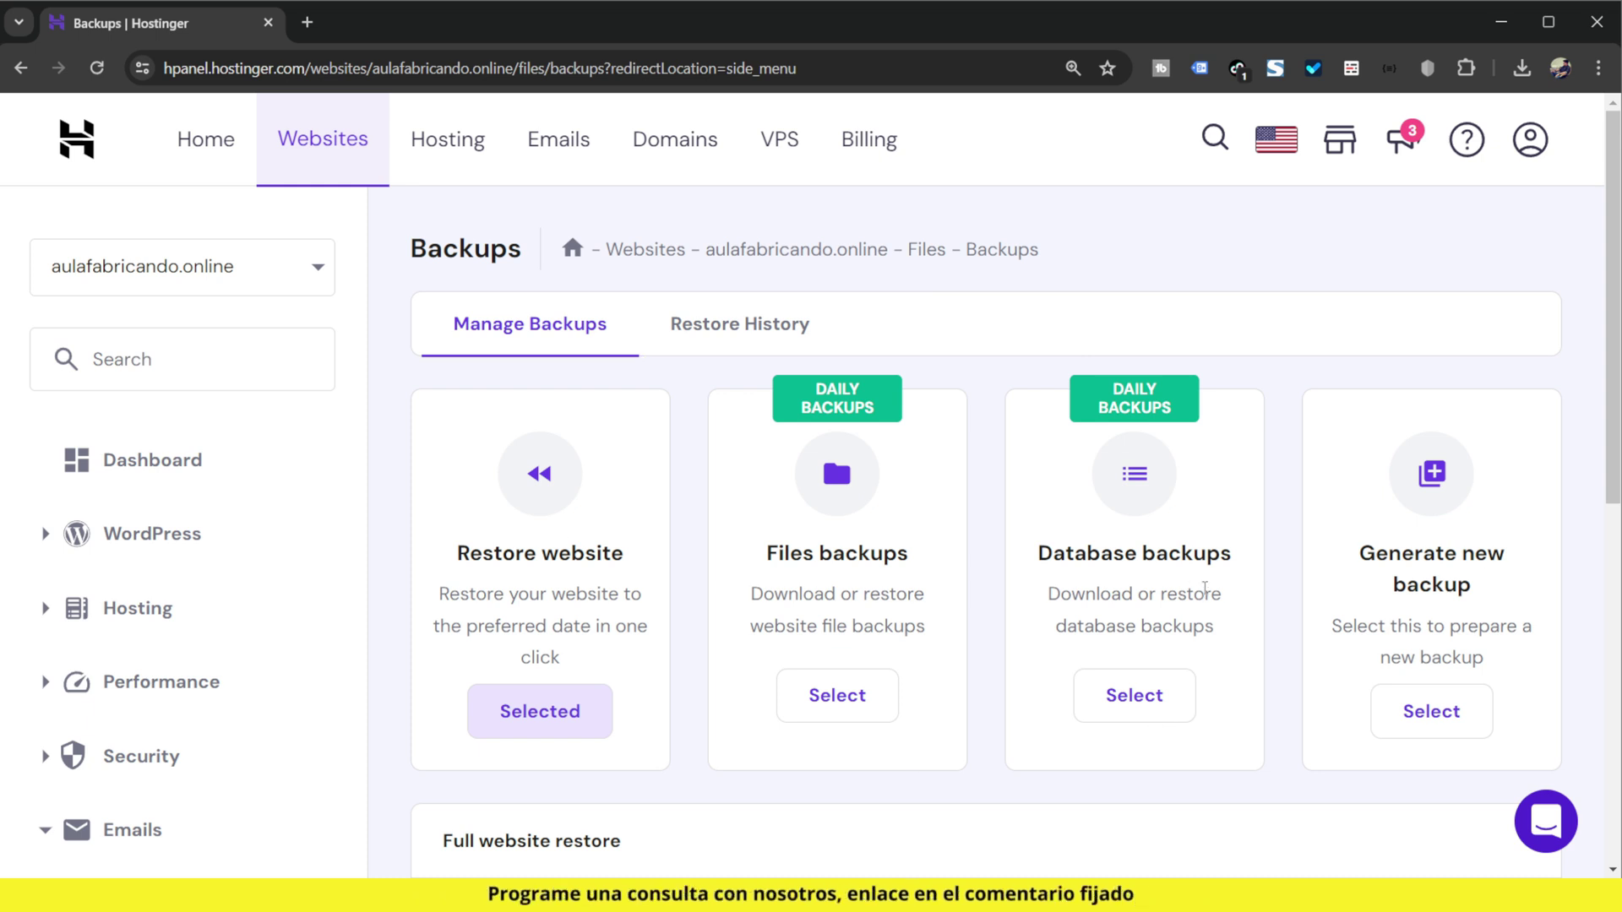
- Generate a new backup of the website's current files and databases, and confirm the request
scroll(1371, 512, down, 1)
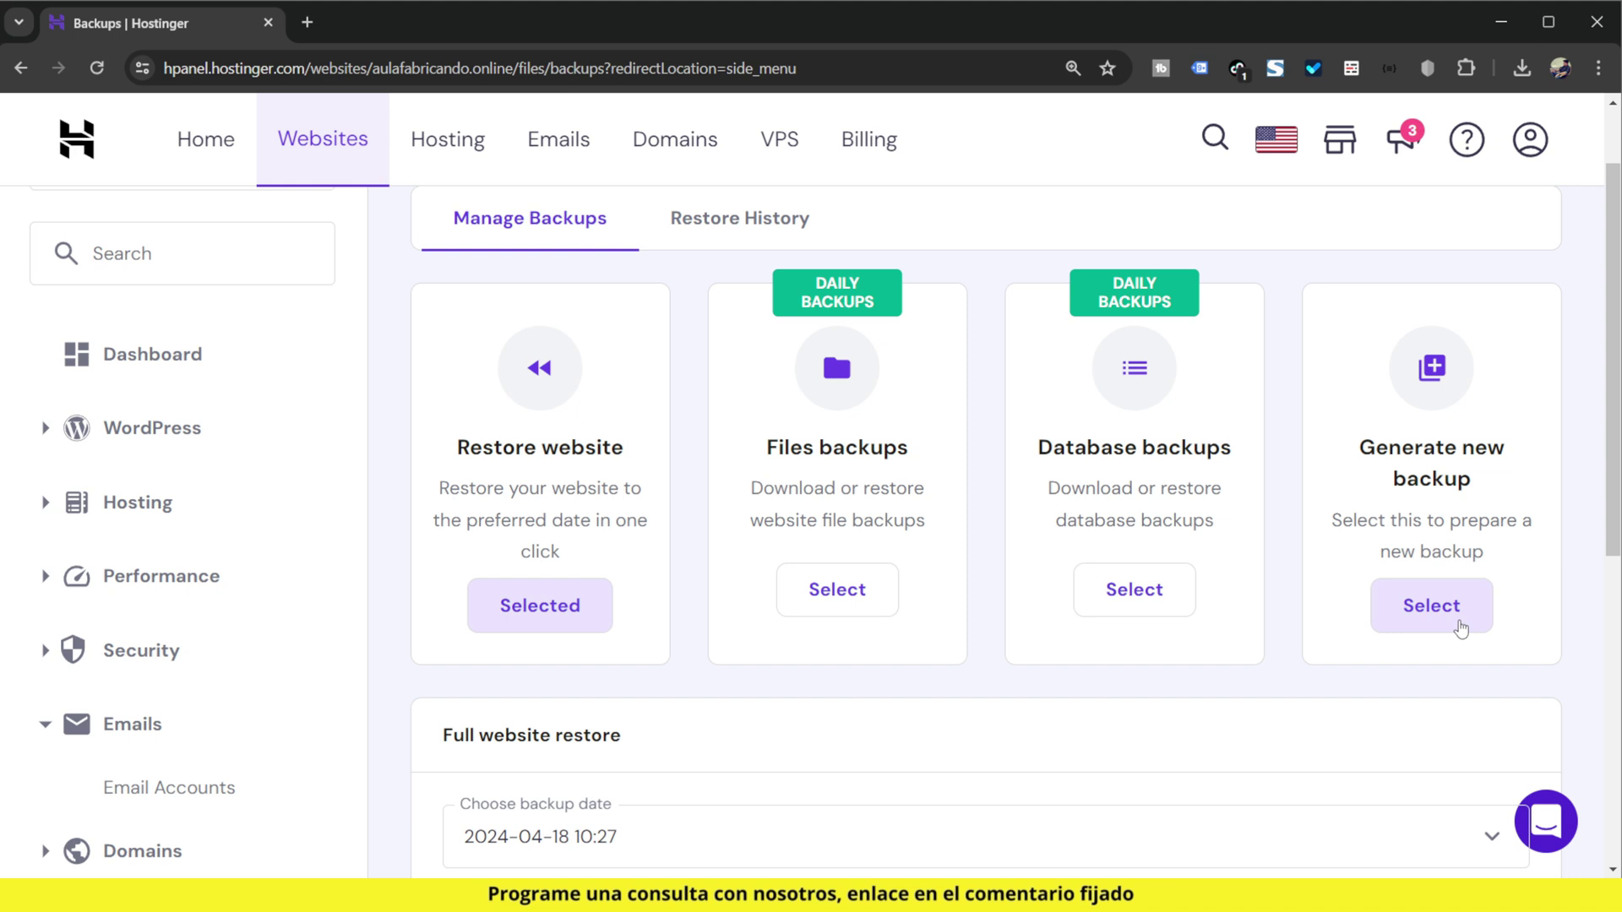
click(1459, 625)
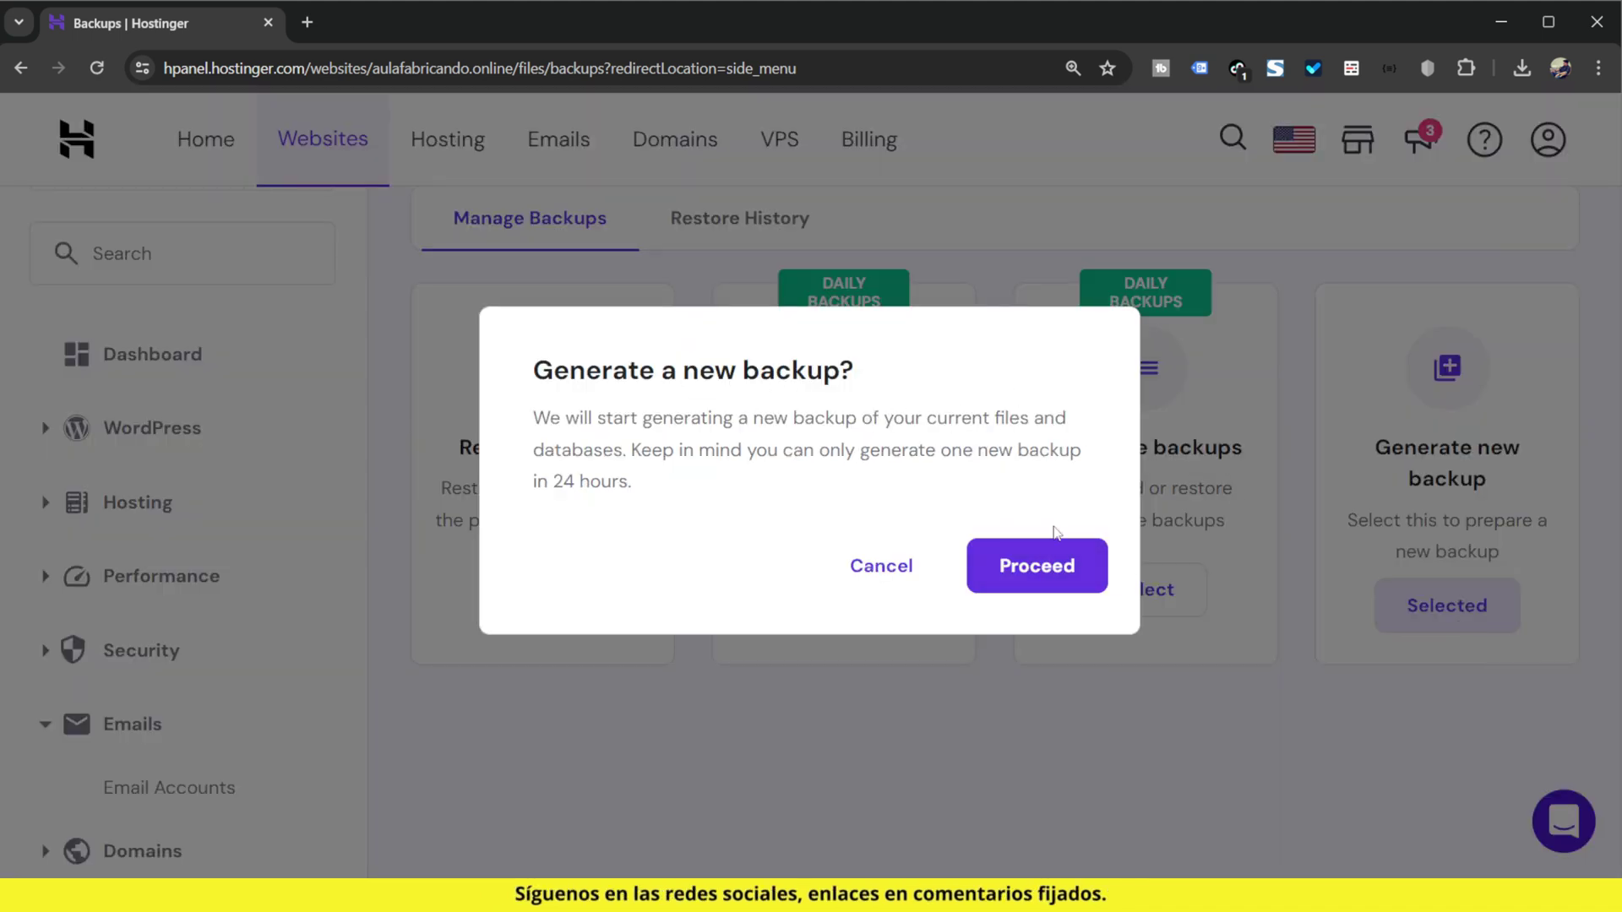
click(1037, 566)
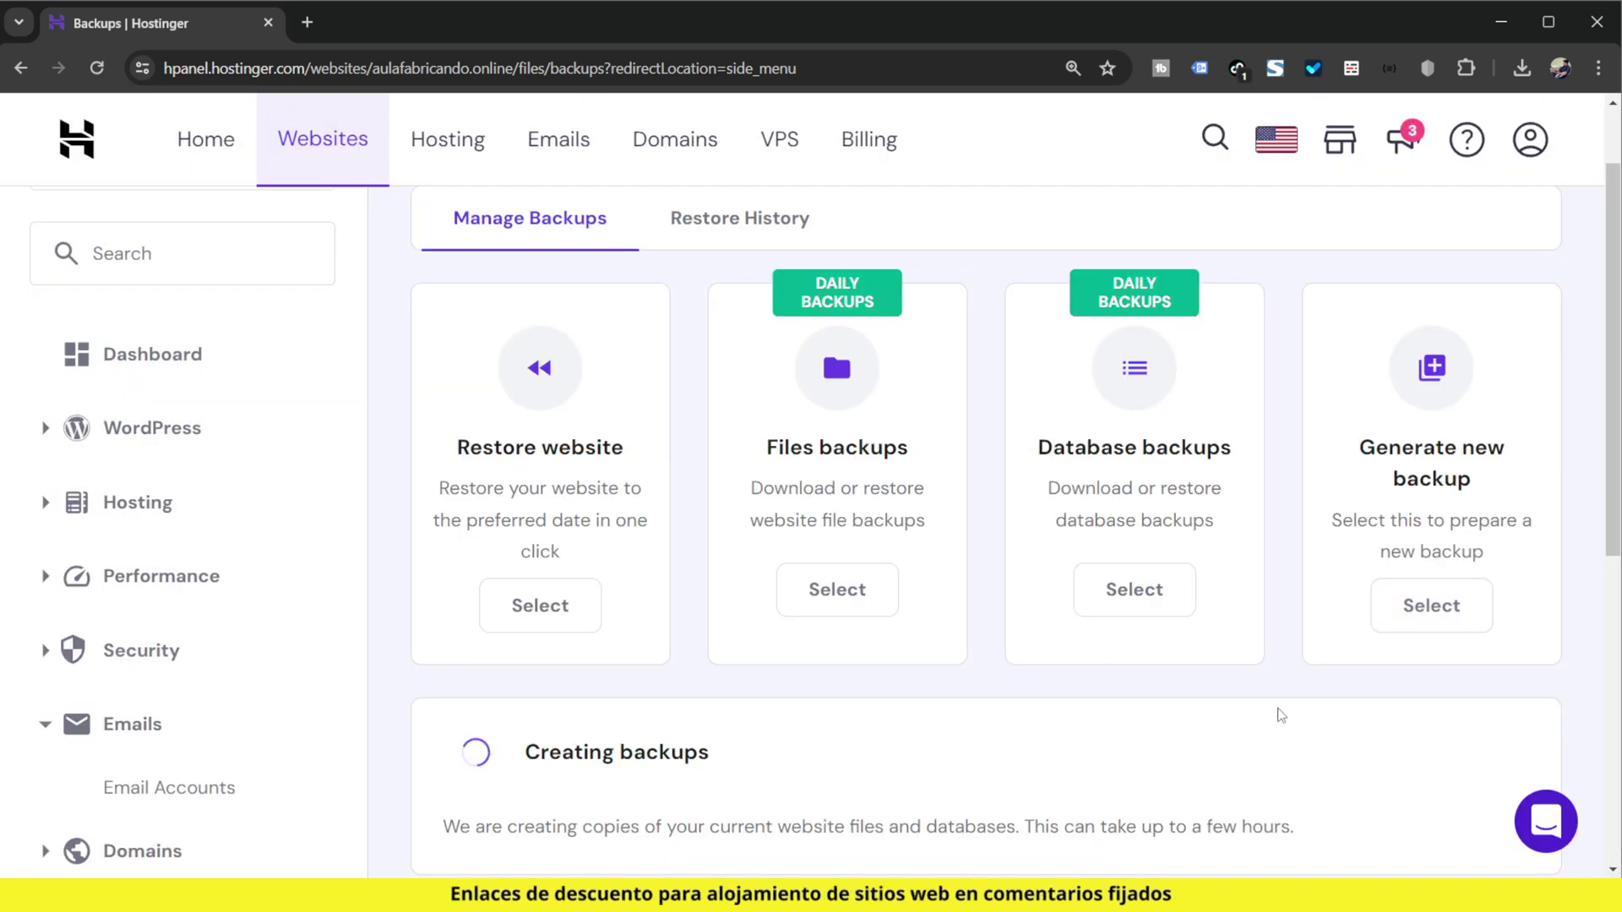
scroll(1115, 655, down, 2)
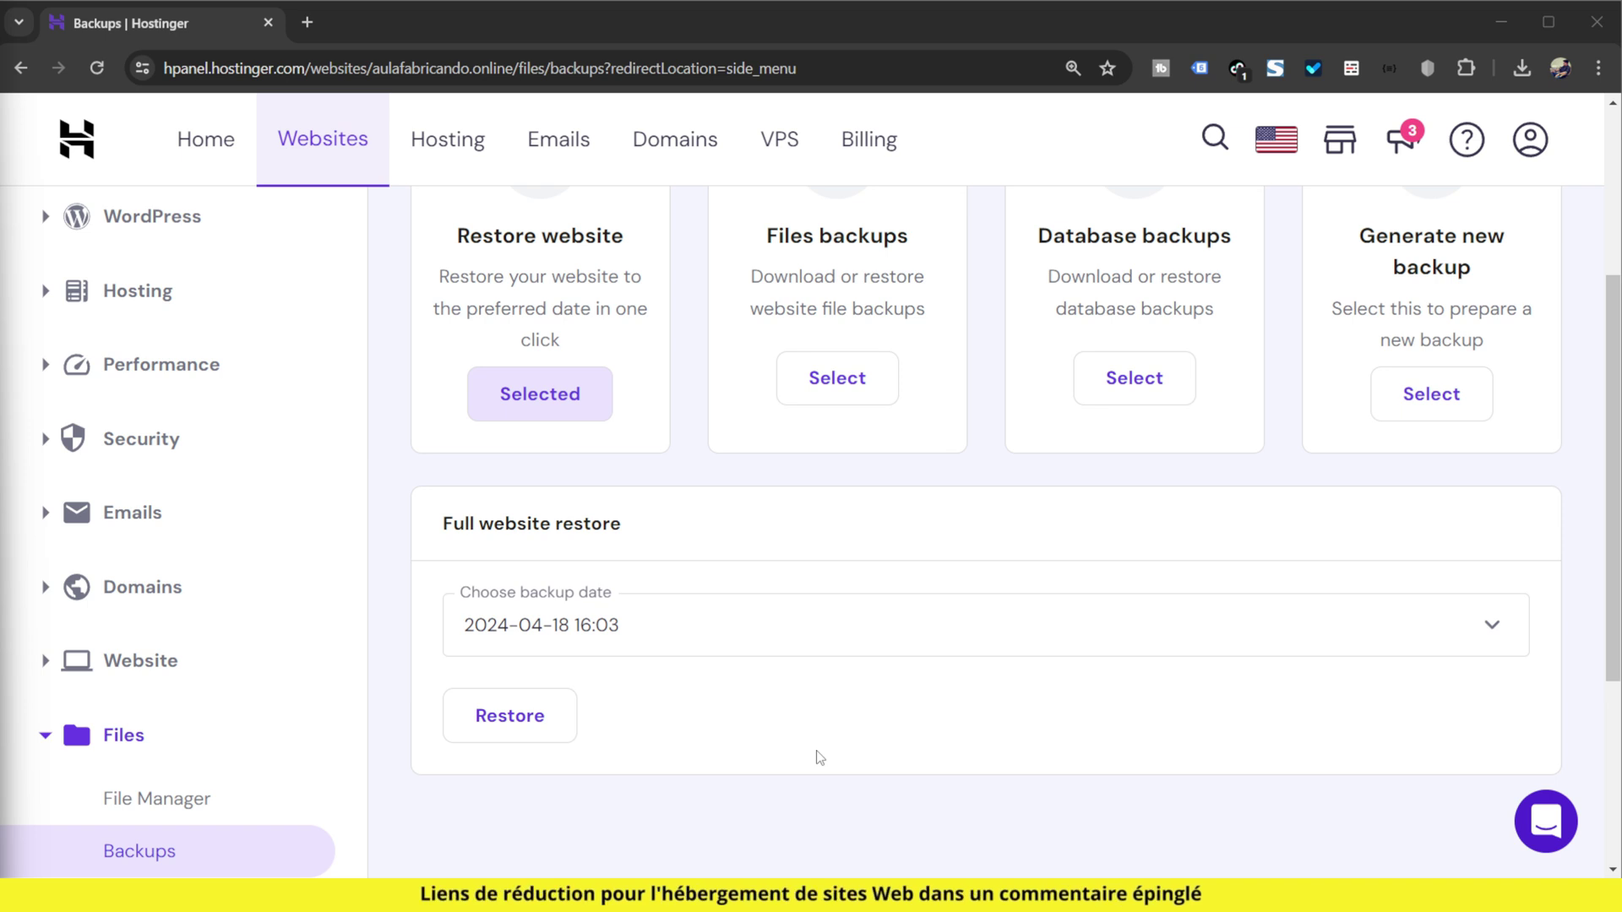
- Choose the website restore option and check the backup date selection for a full website restore
scroll(819, 758, up, 4)
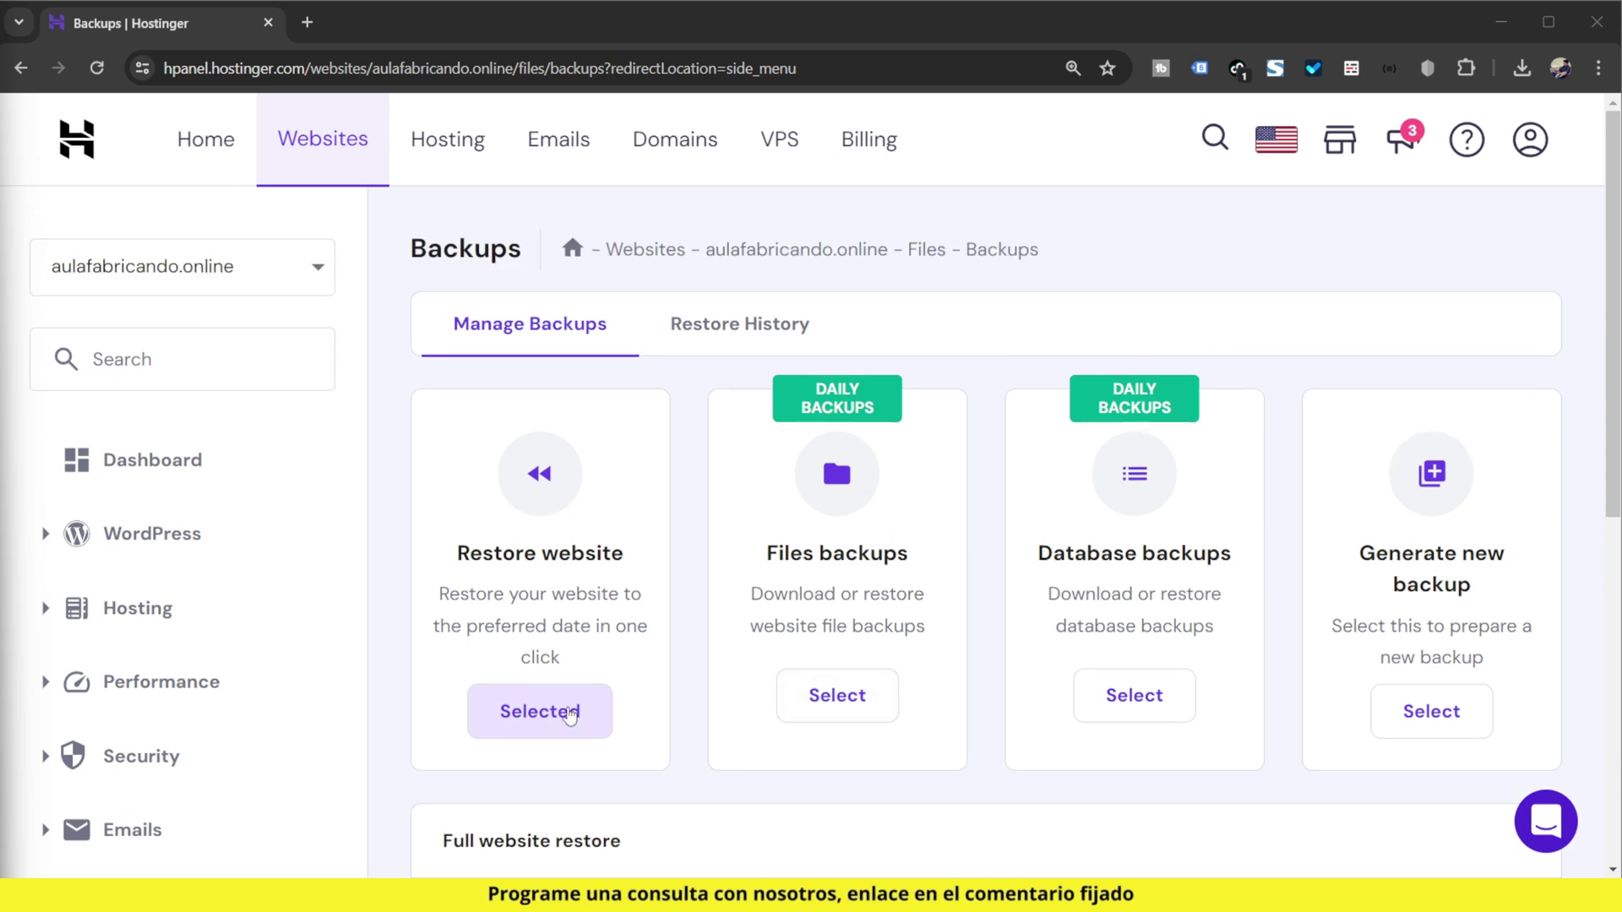
click(572, 720)
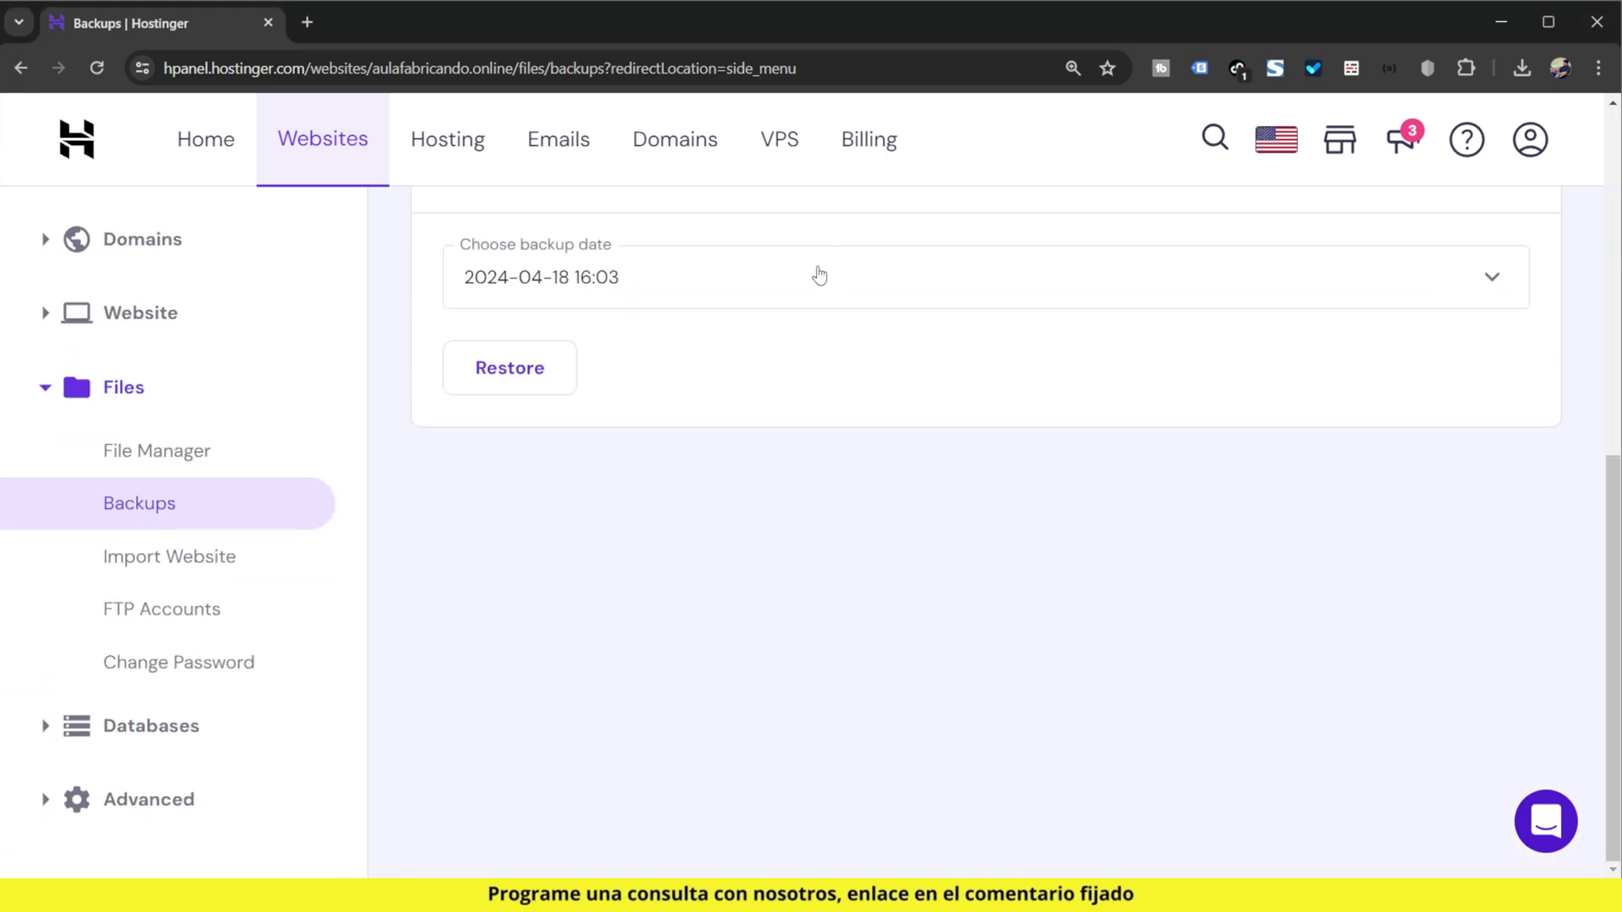
click(704, 287)
click(697, 283)
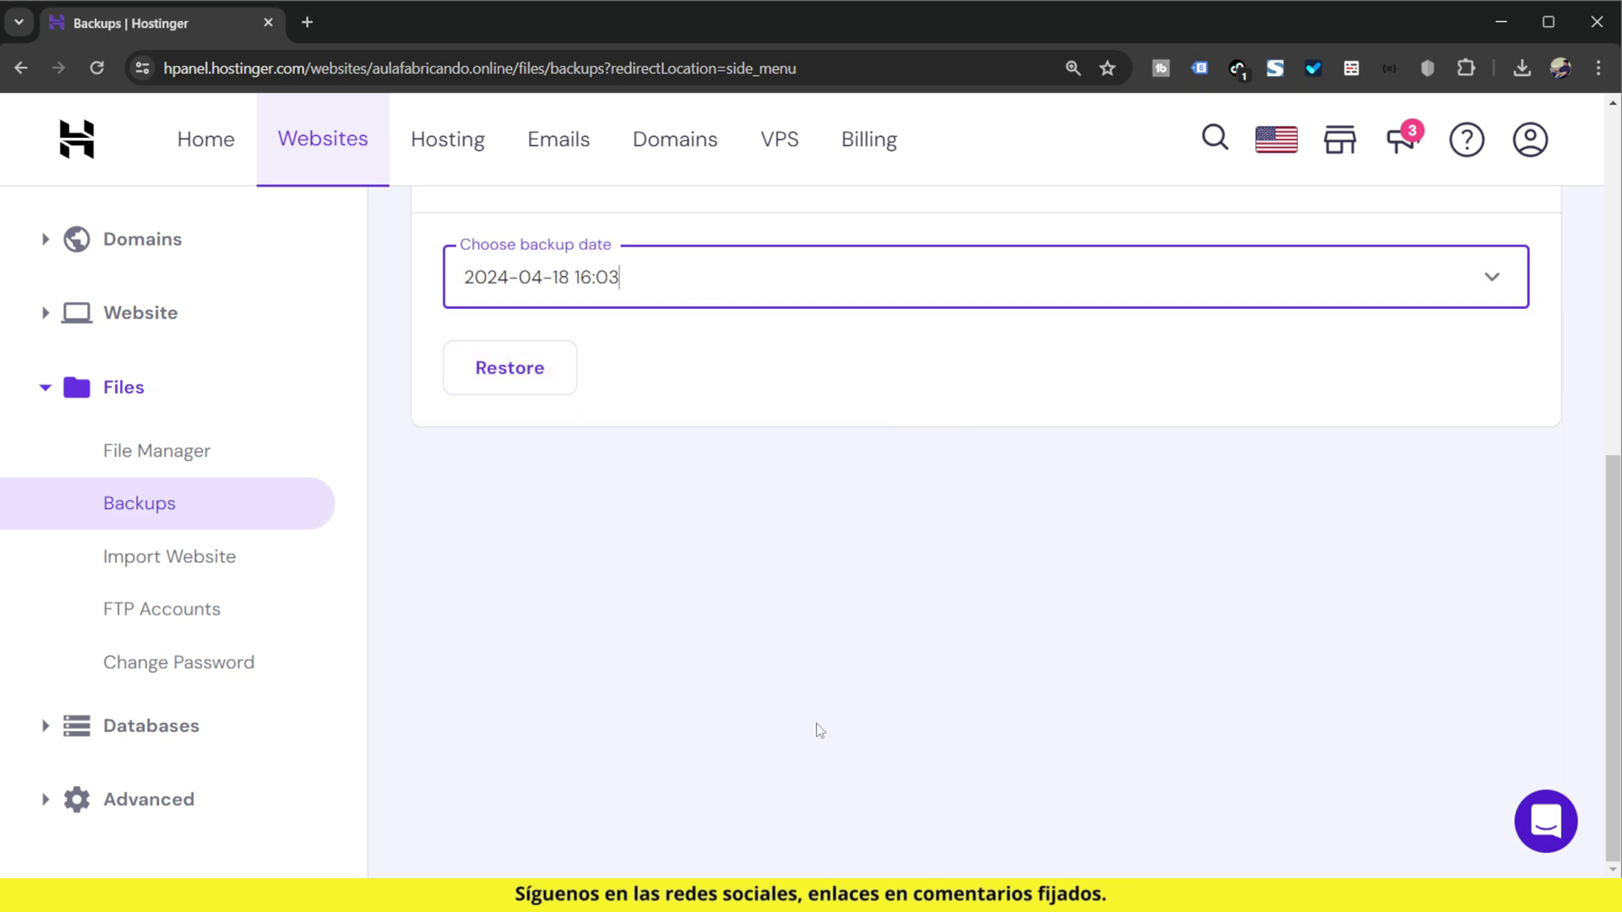
scroll(820, 731, up, 2)
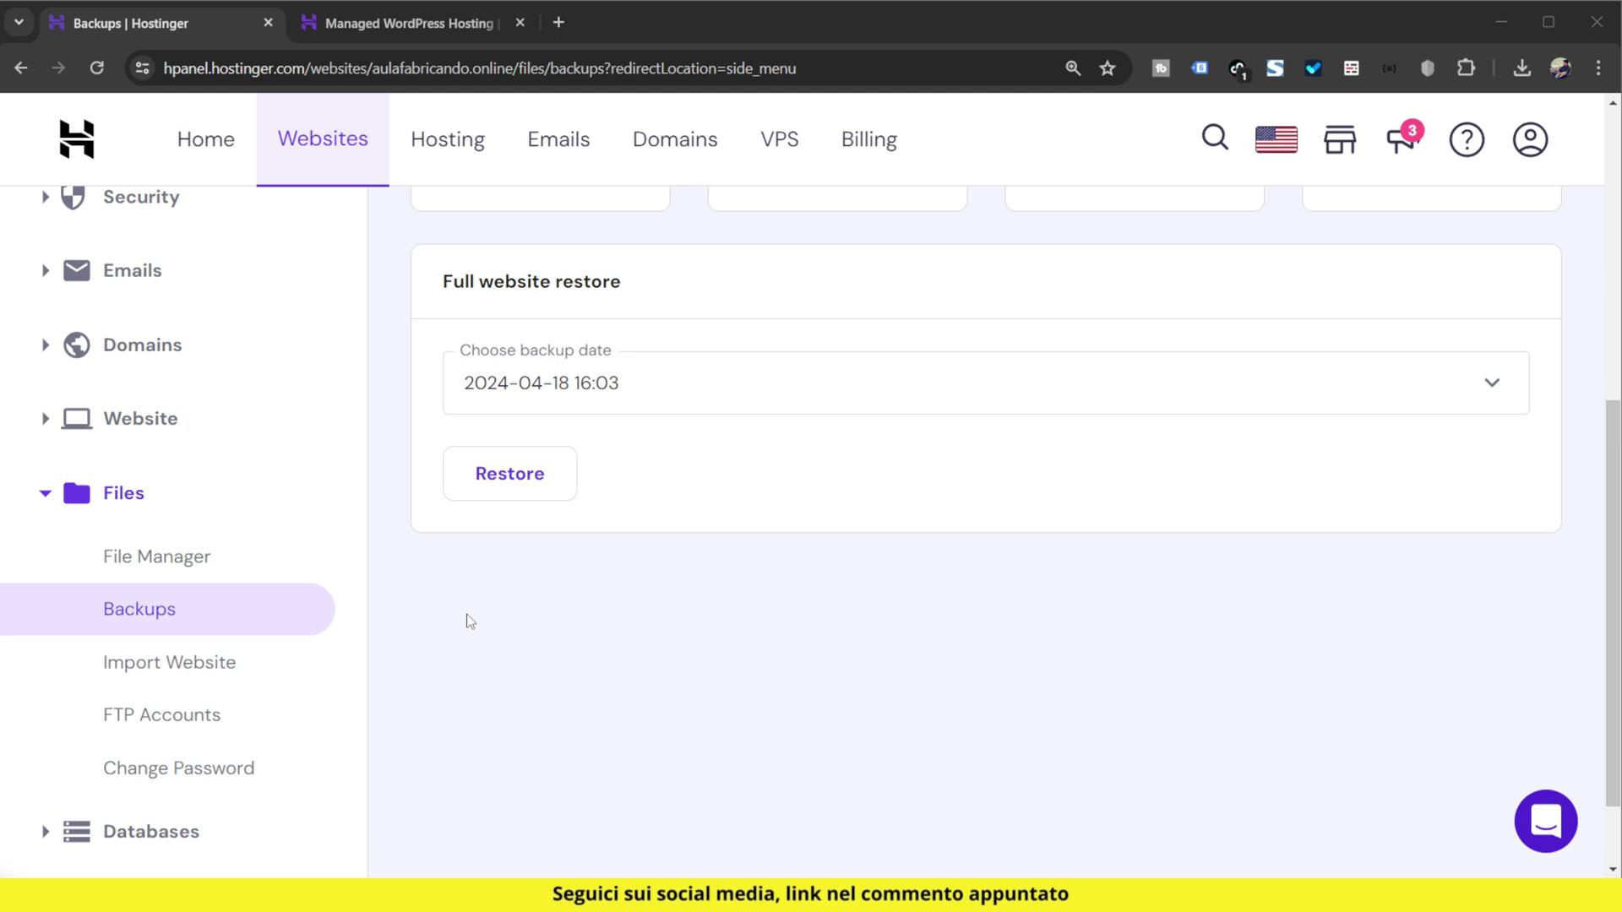
- Open the file manager for aulafabricando.online only and enter its public_html folder
click(165, 557)
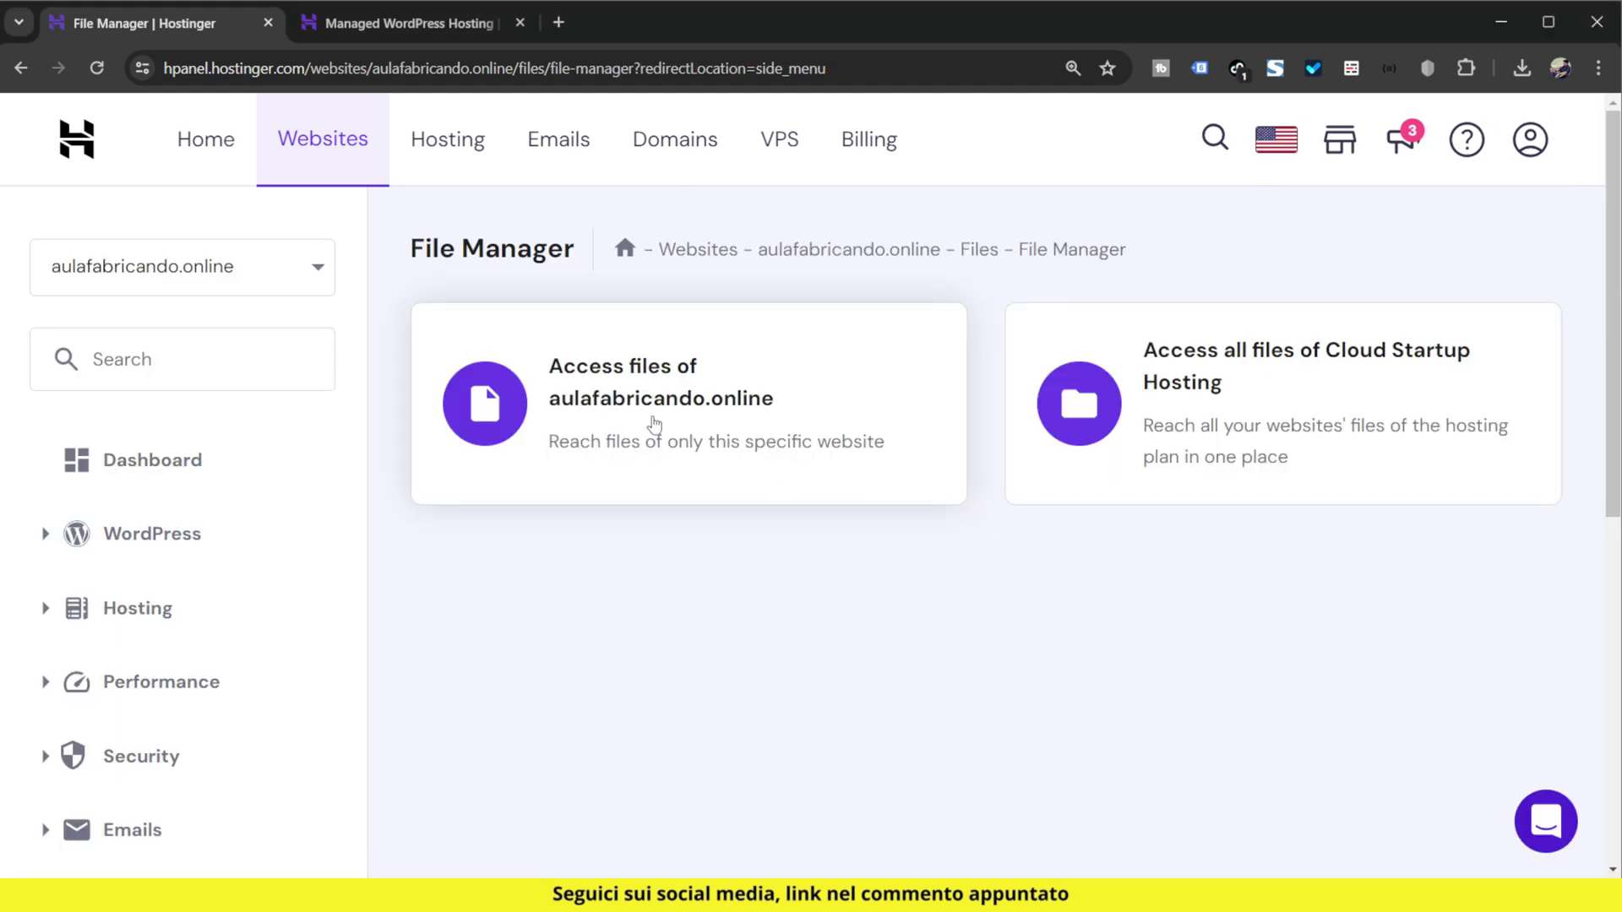
click(663, 438)
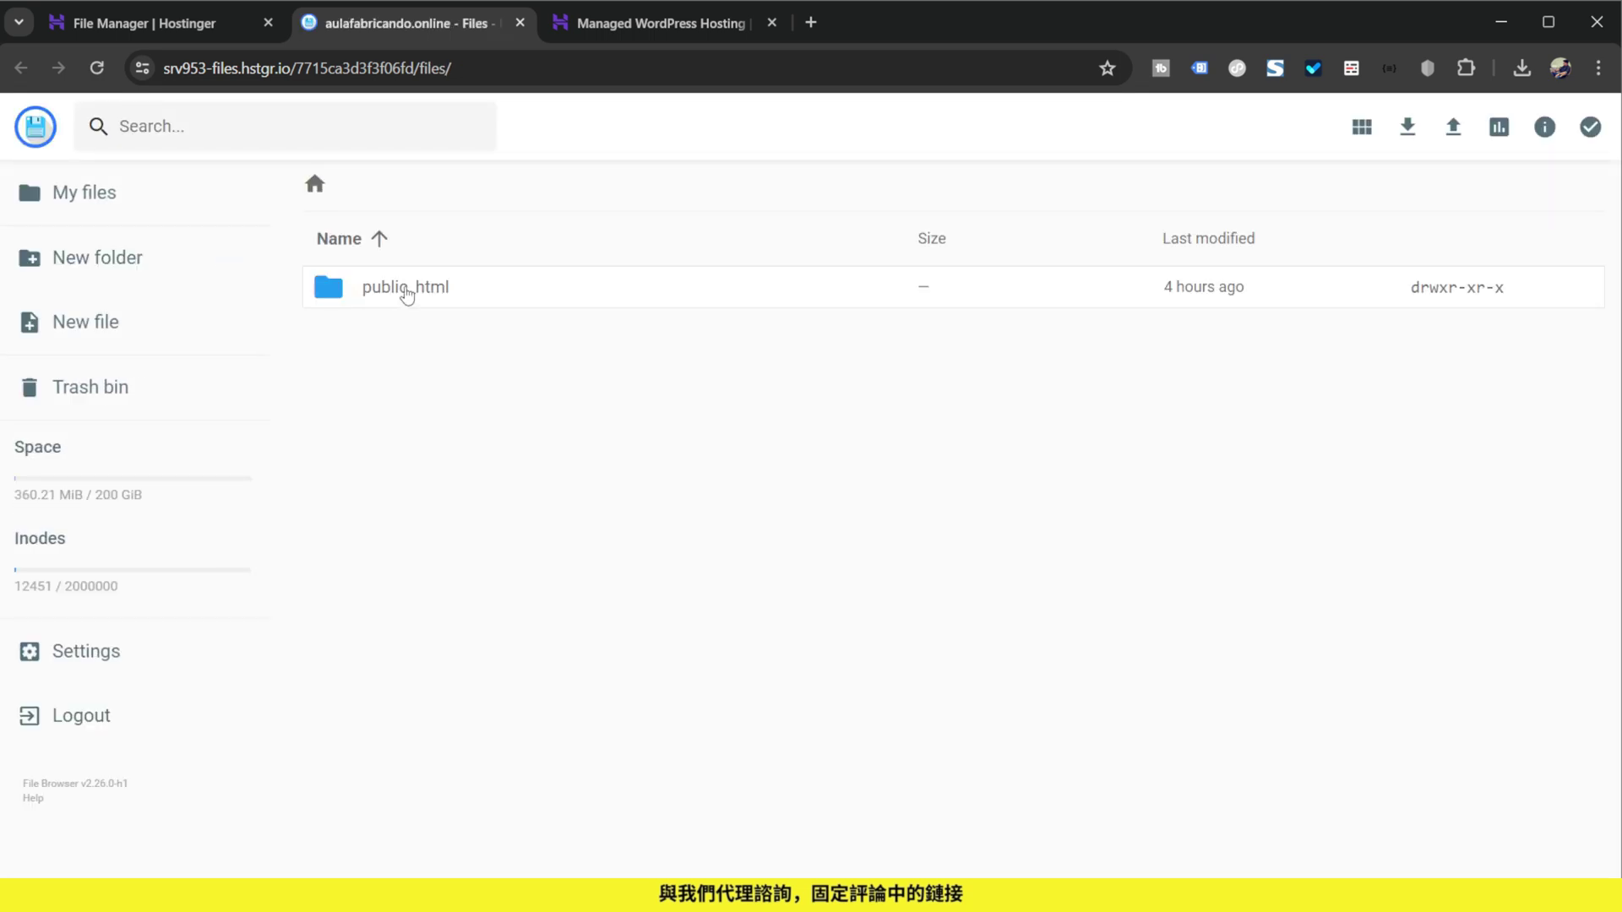
click(406, 296)
double_click(416, 297)
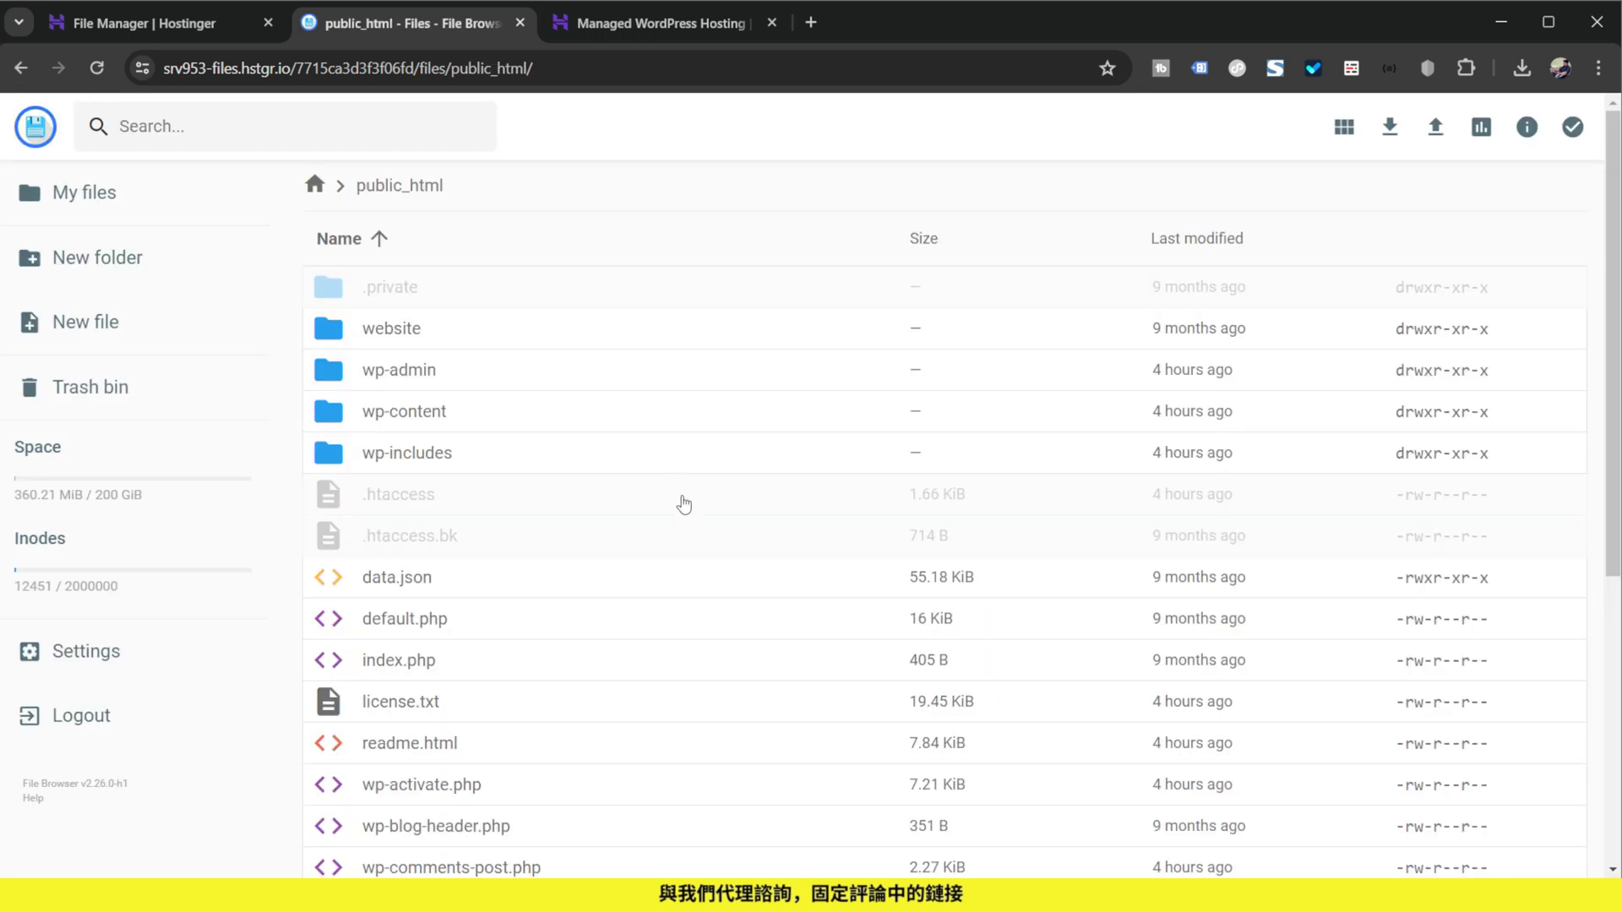
- Copy the .htaccess file from public_html into its parent folder as a backup
scroll(554, 630, down, 1)
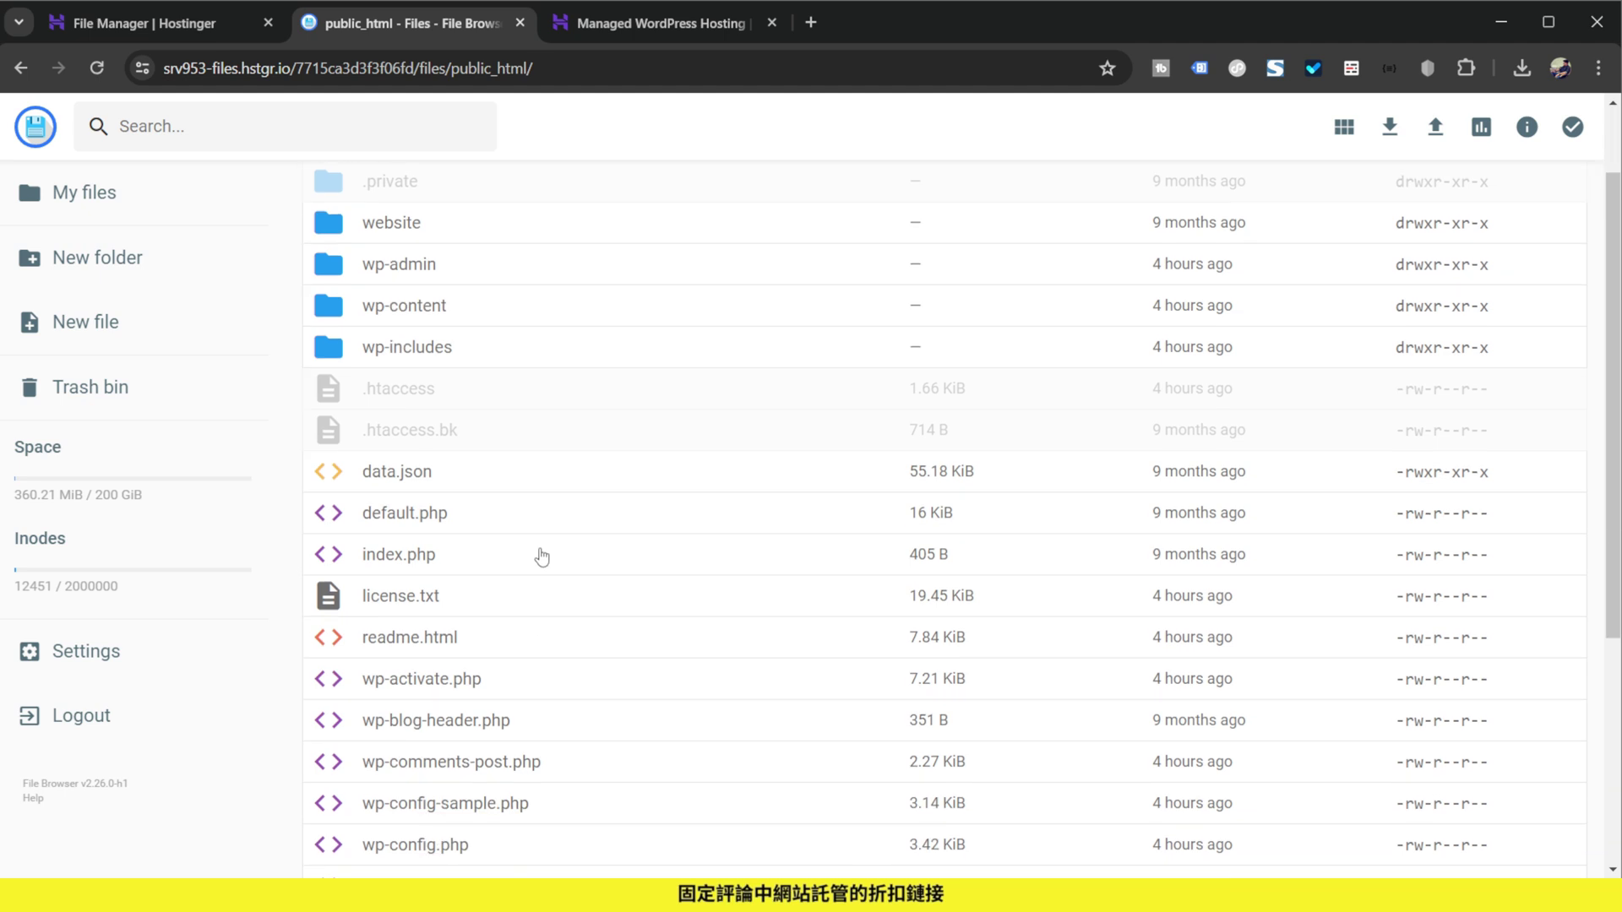
click(433, 392)
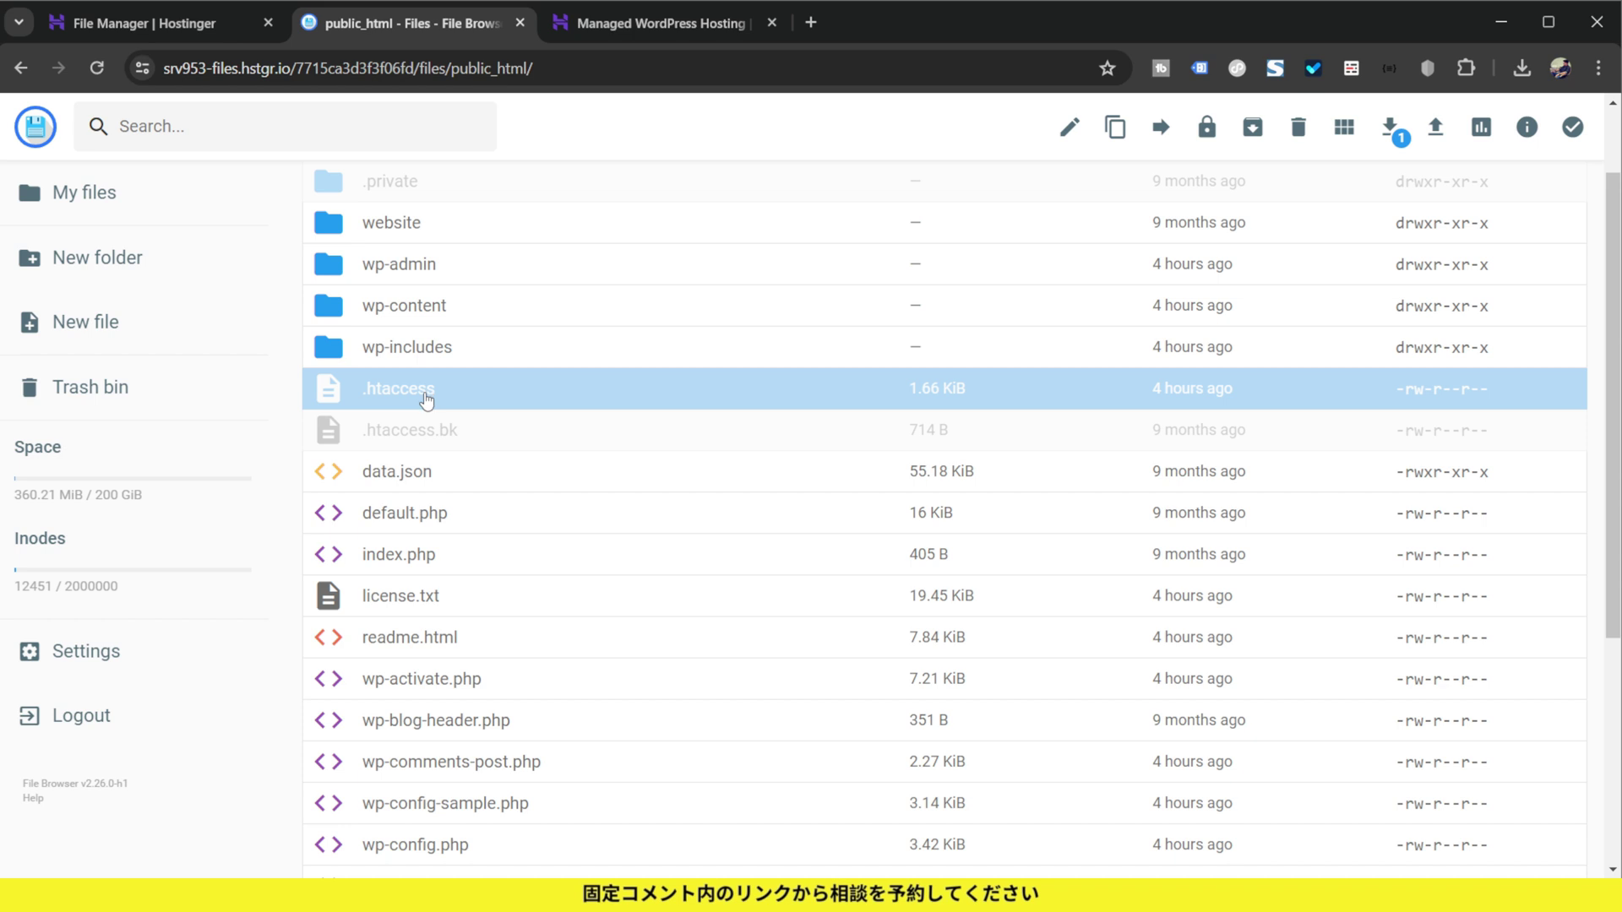
right_click(427, 397)
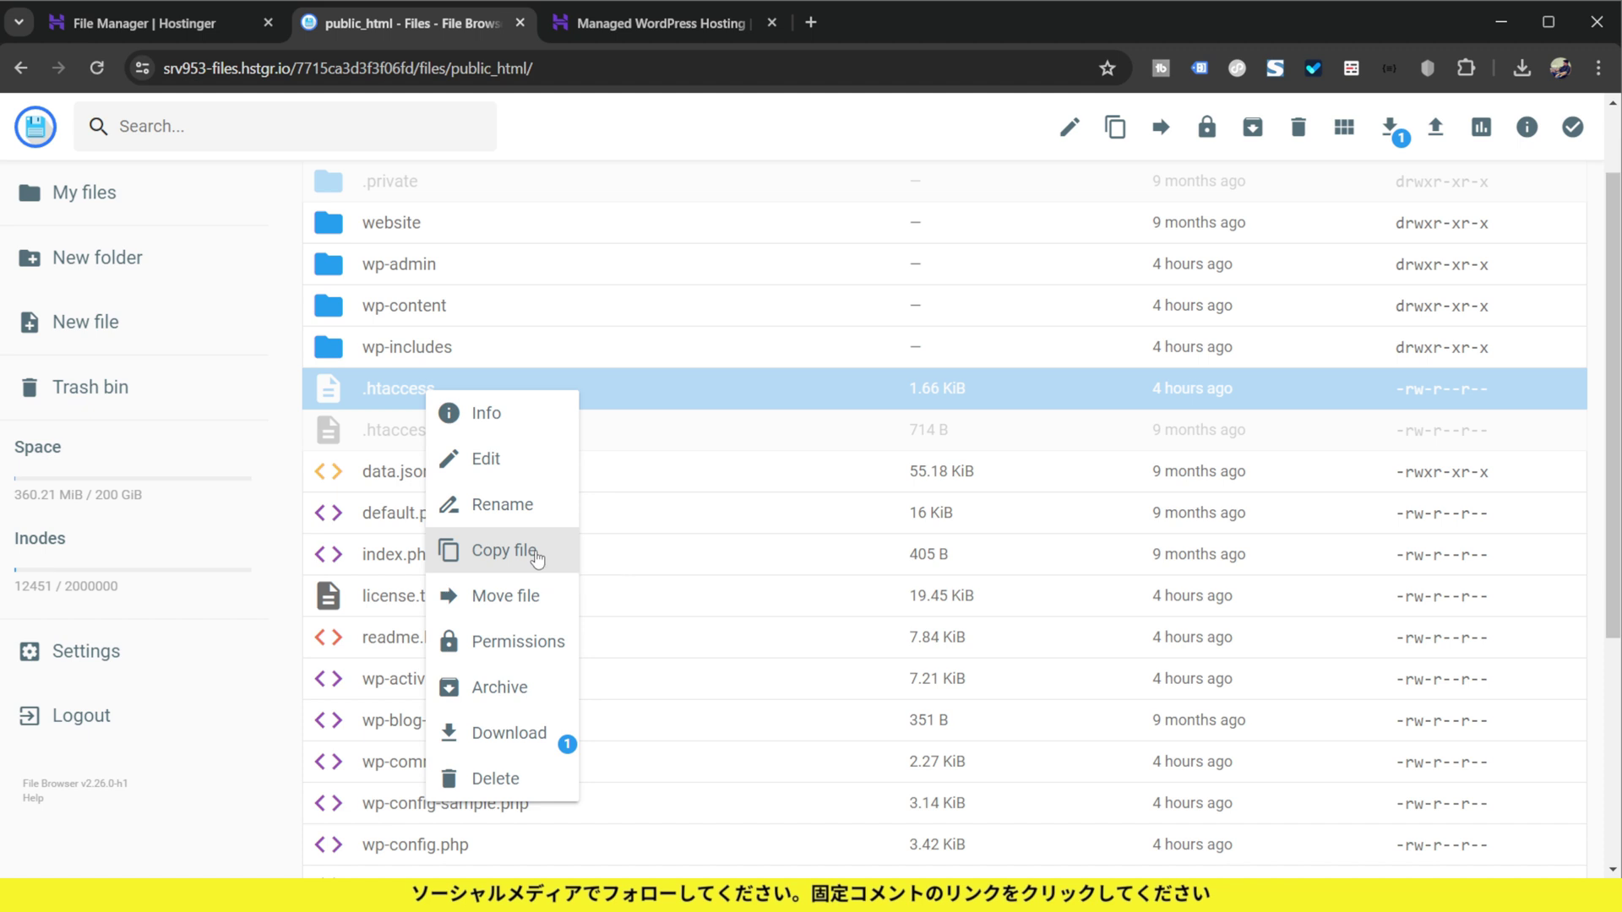
click(537, 555)
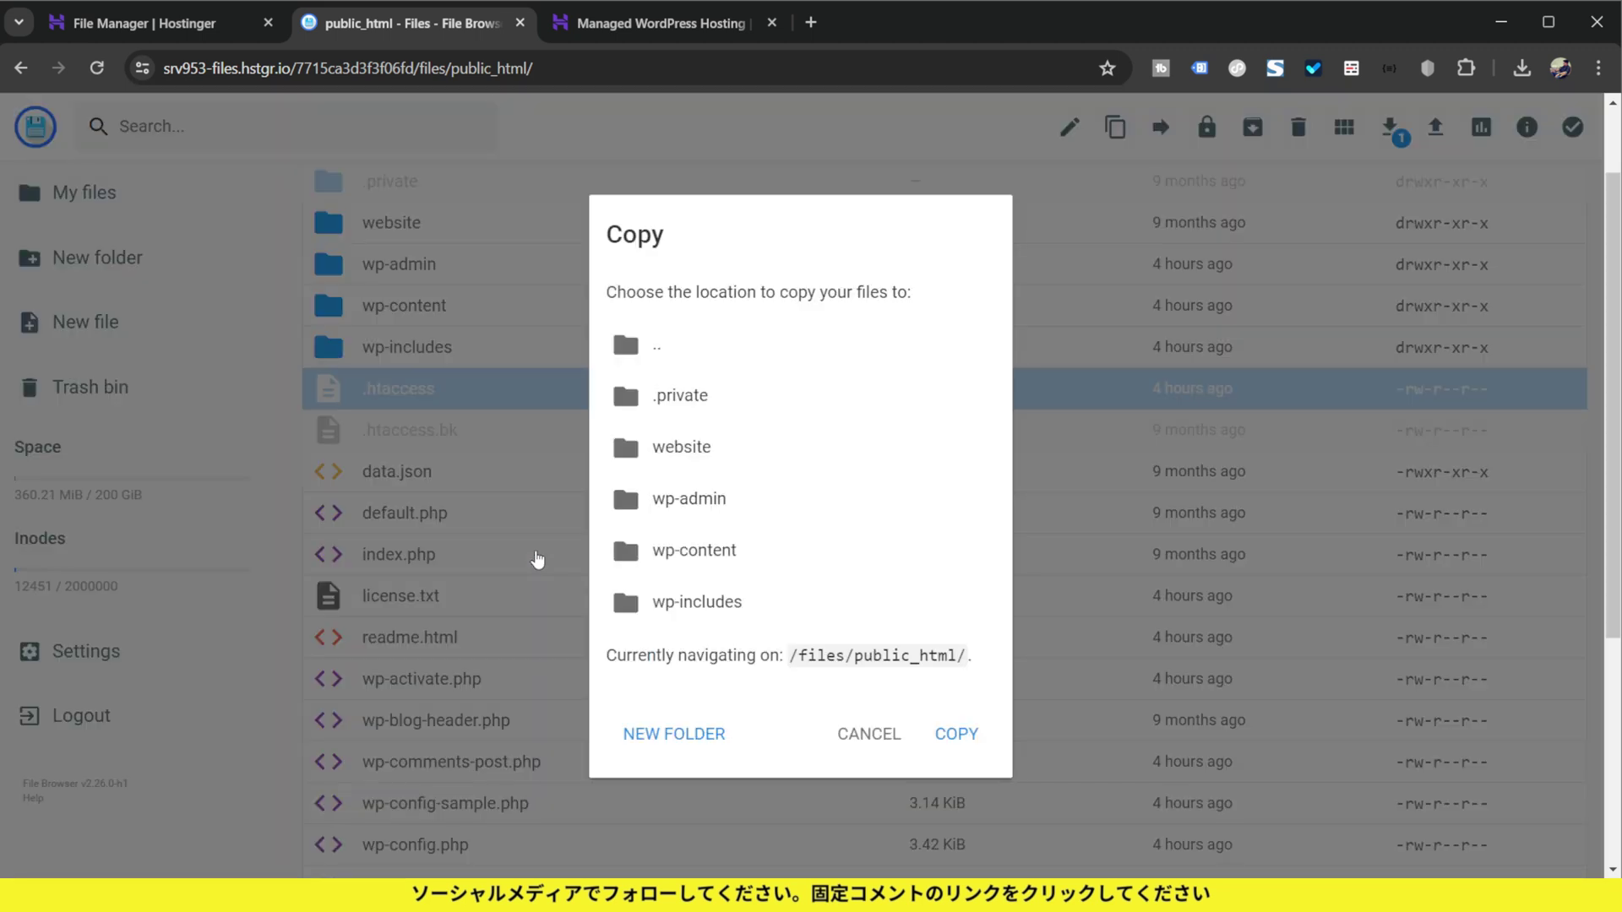
click(722, 355)
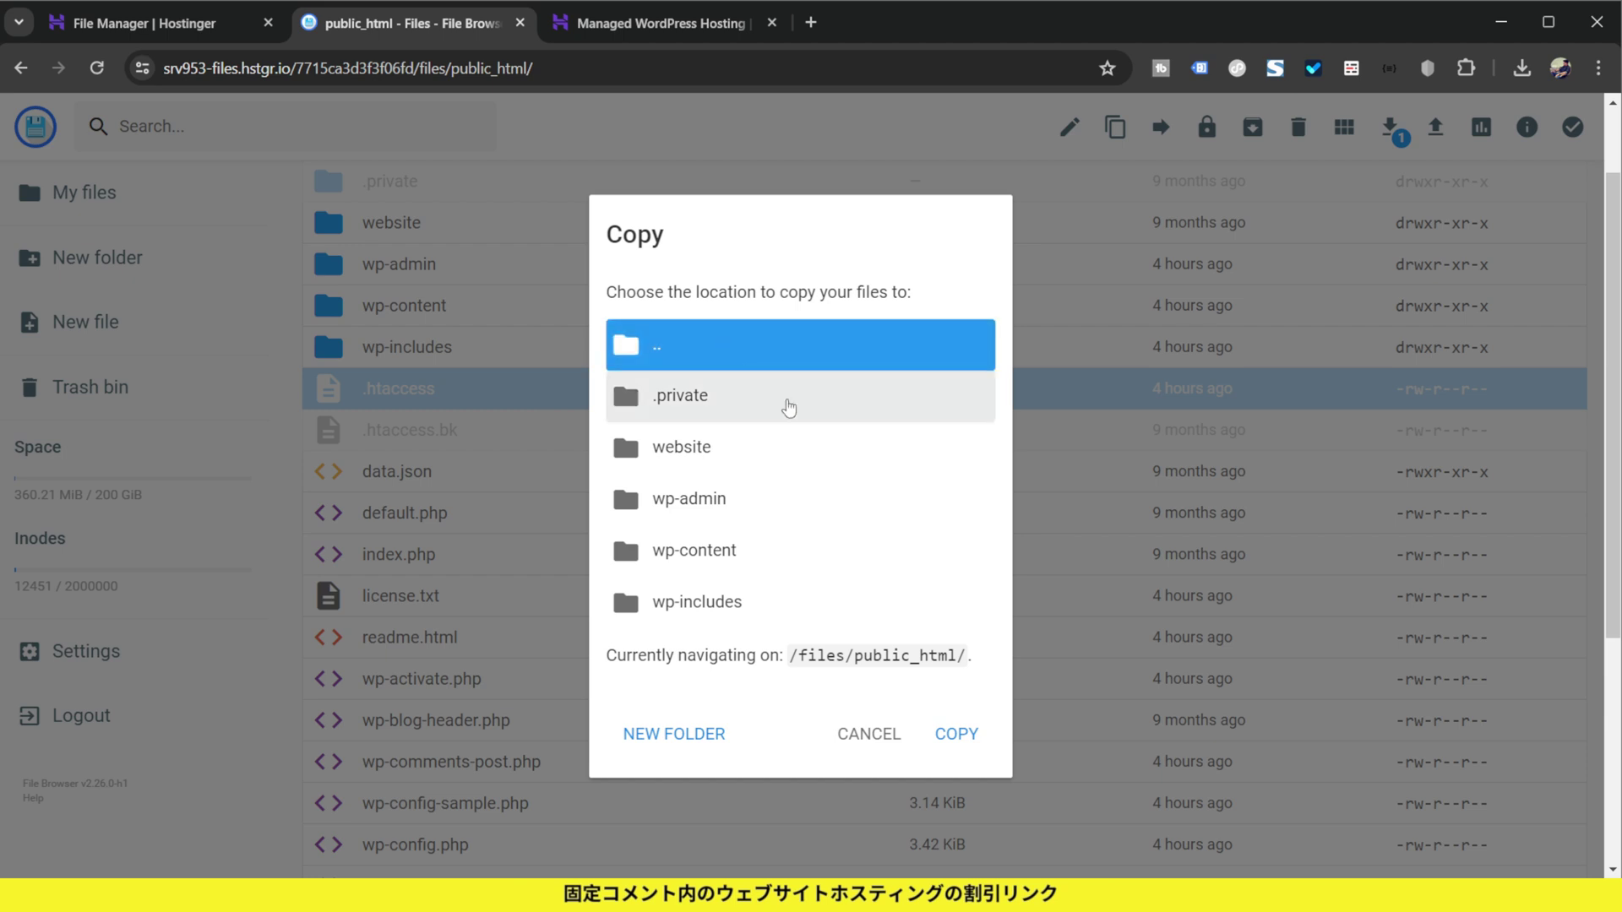
click(958, 735)
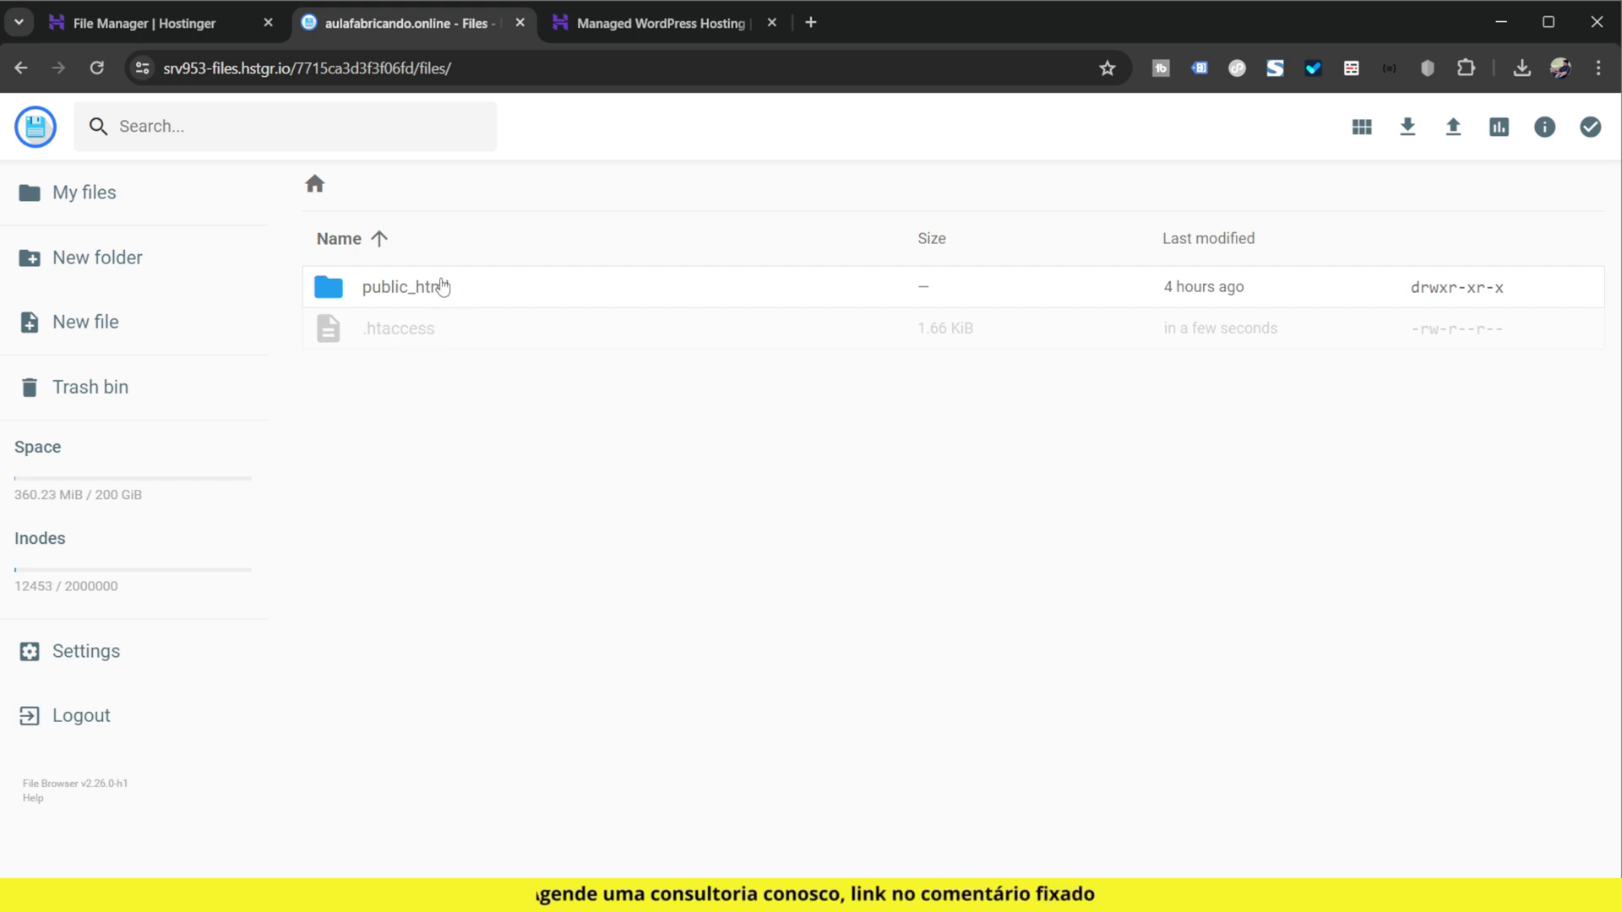
- Return to the public_html folder, archive the .htaccess file in zip format under the name .htaccess, and select the archive
click(441, 287)
double_click(443, 288)
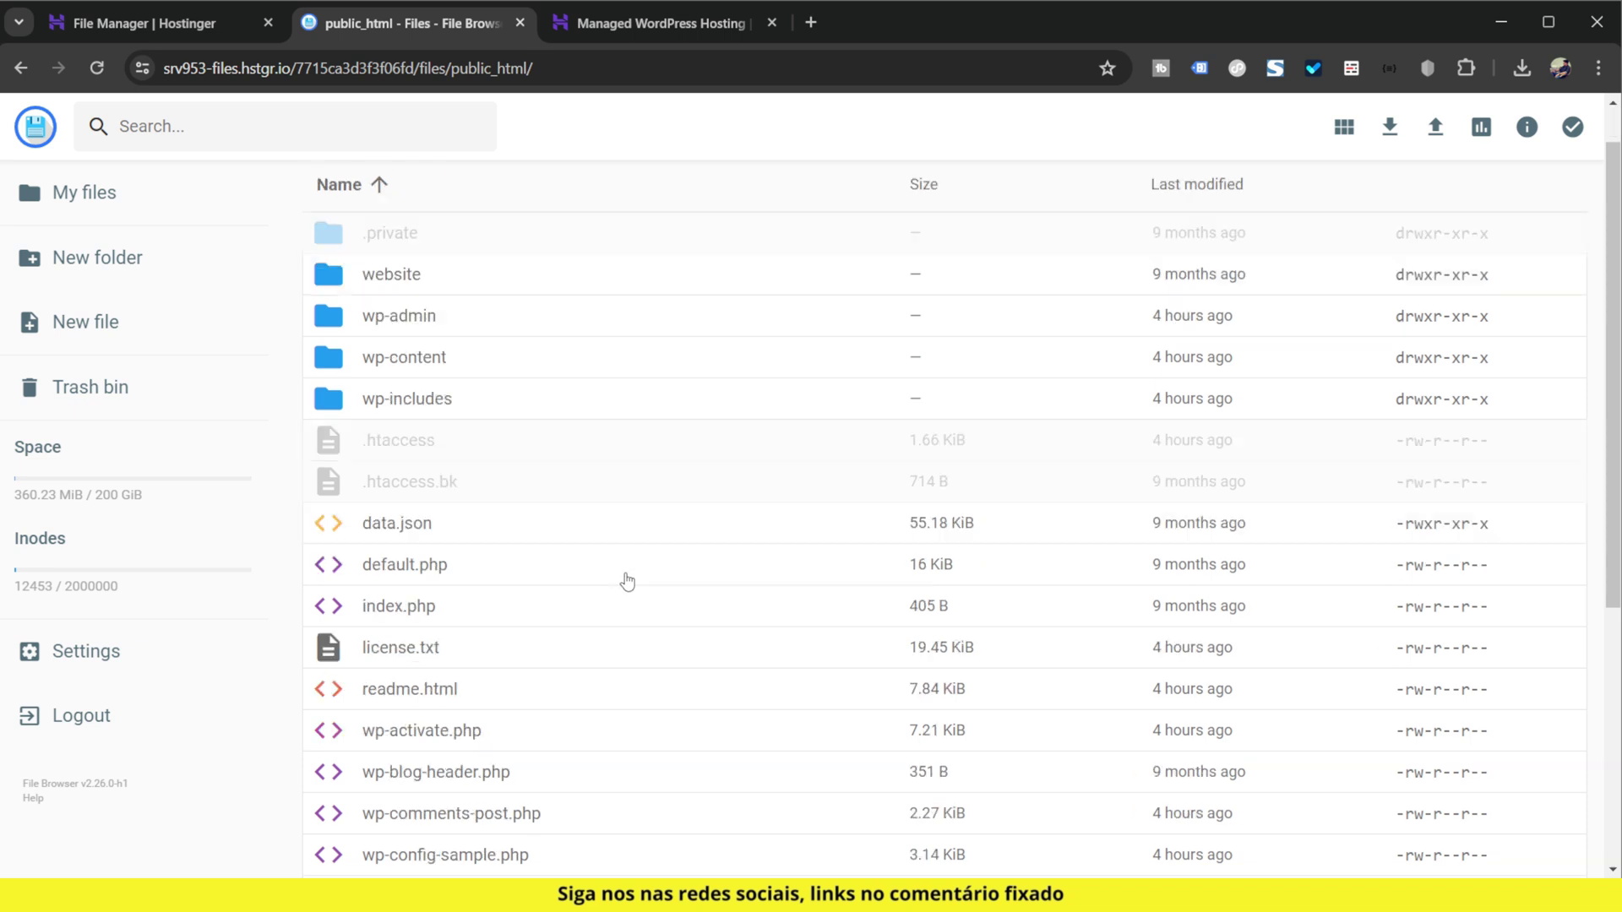
scroll(627, 581, down, 1)
right_click(441, 391)
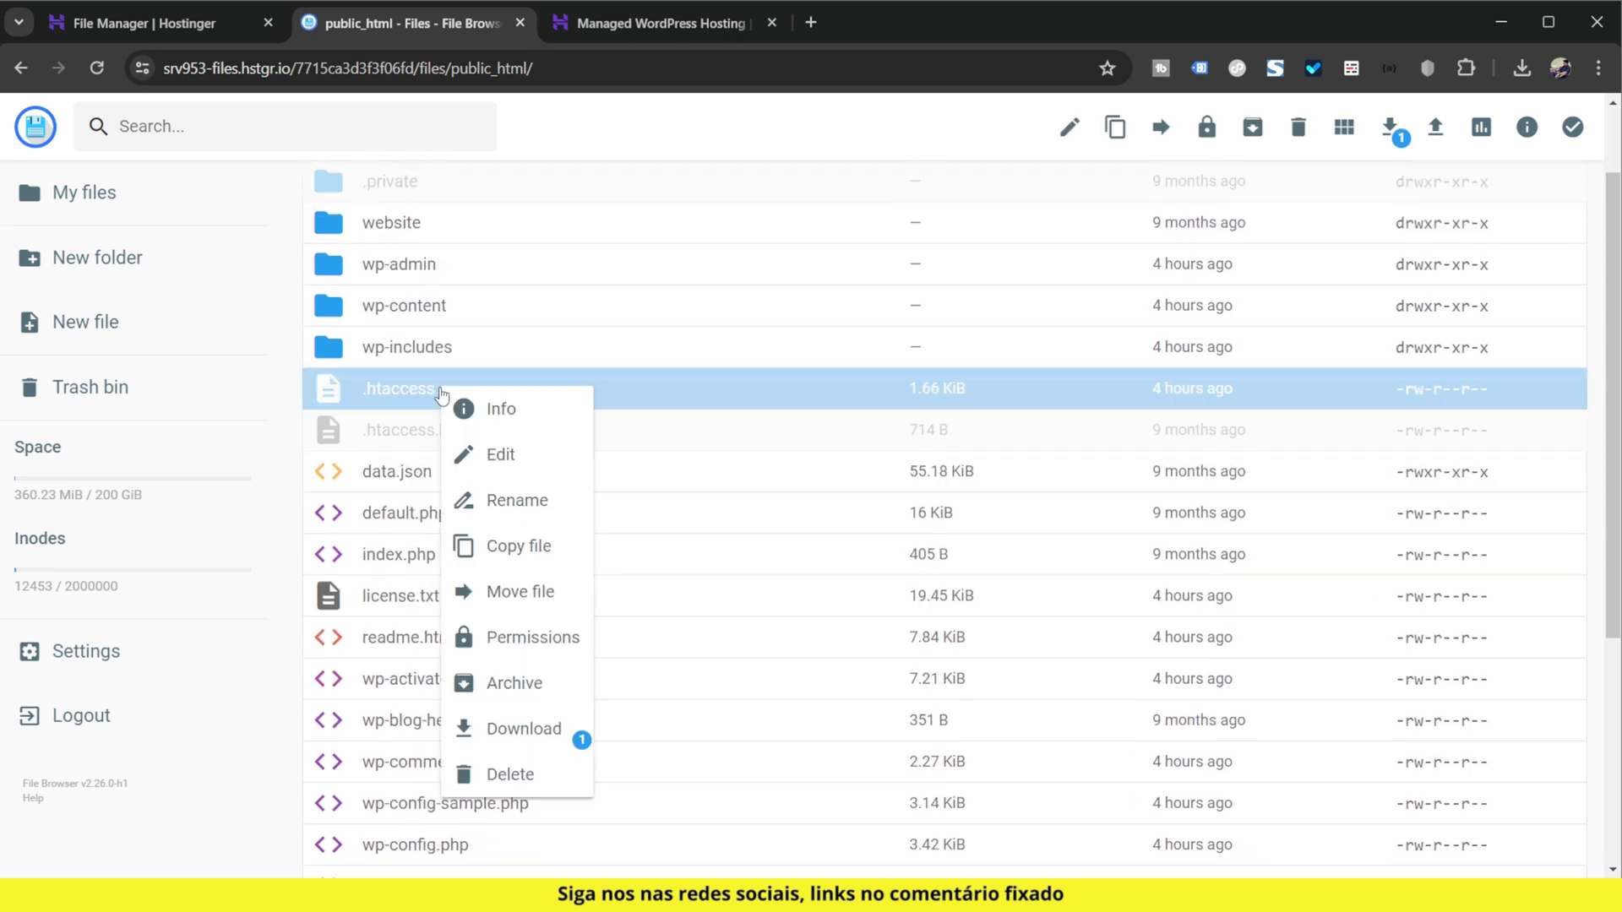
click(545, 703)
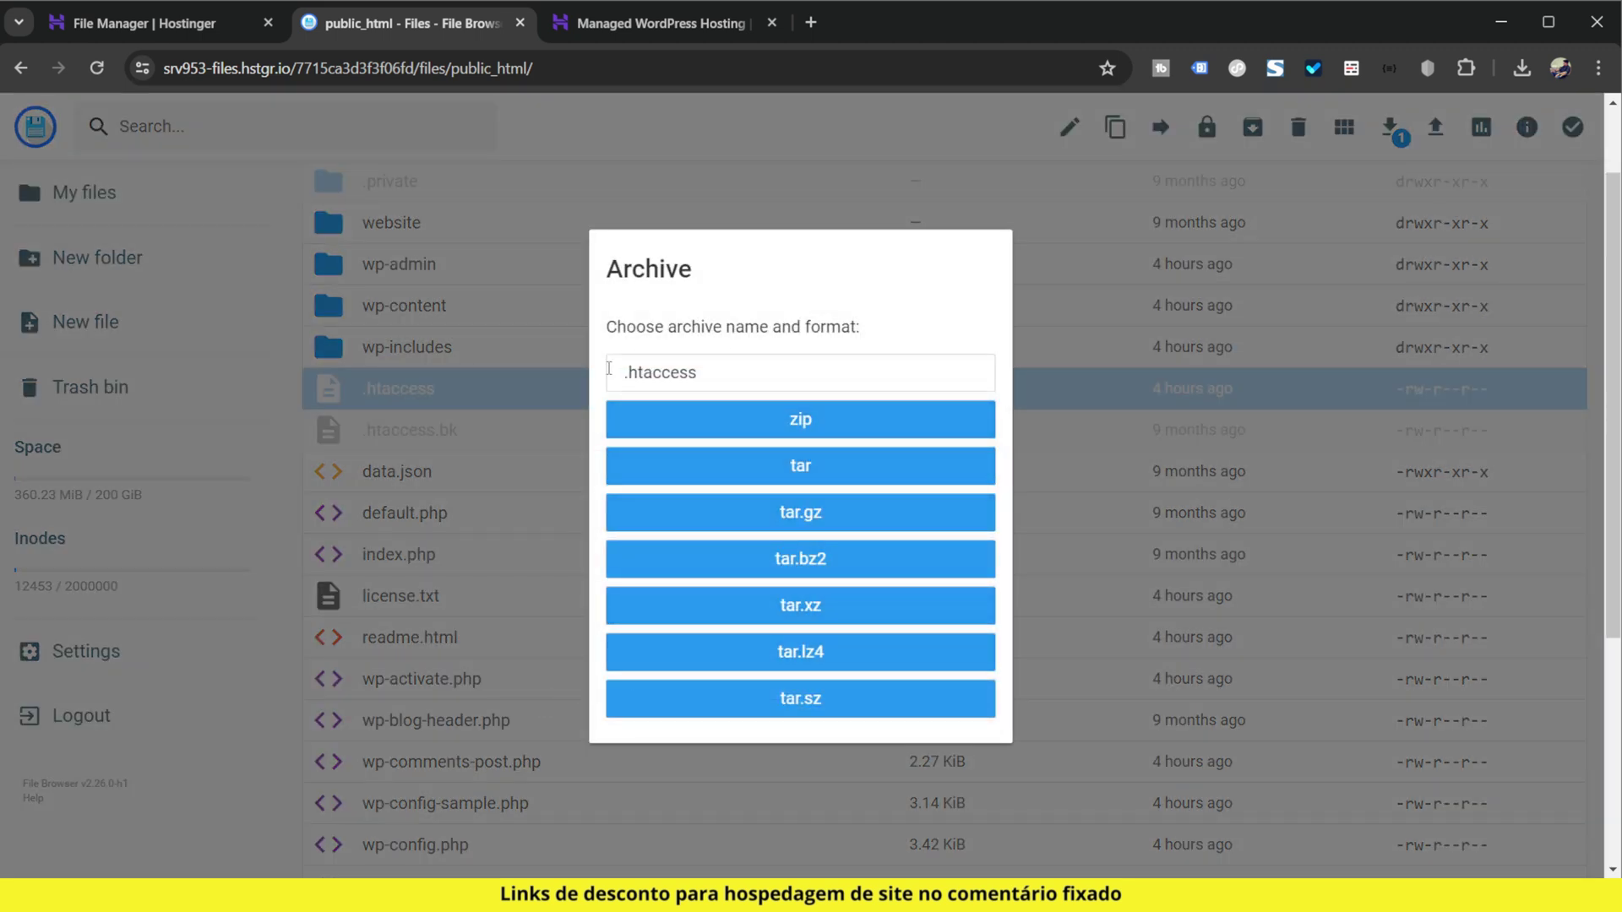
click(774, 431)
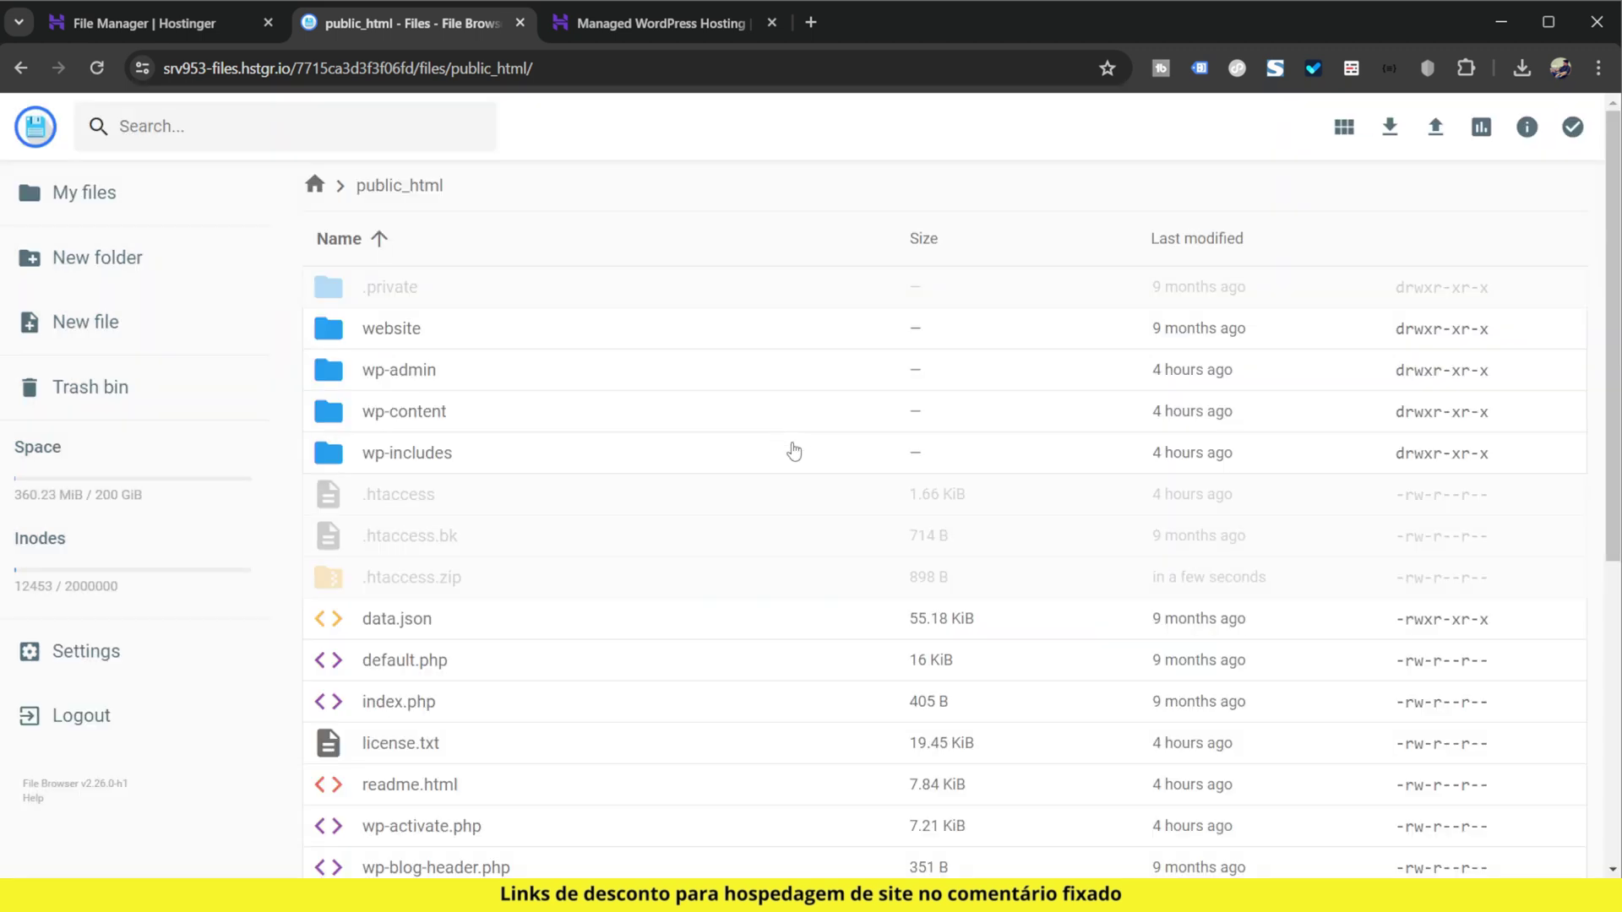
click(465, 588)
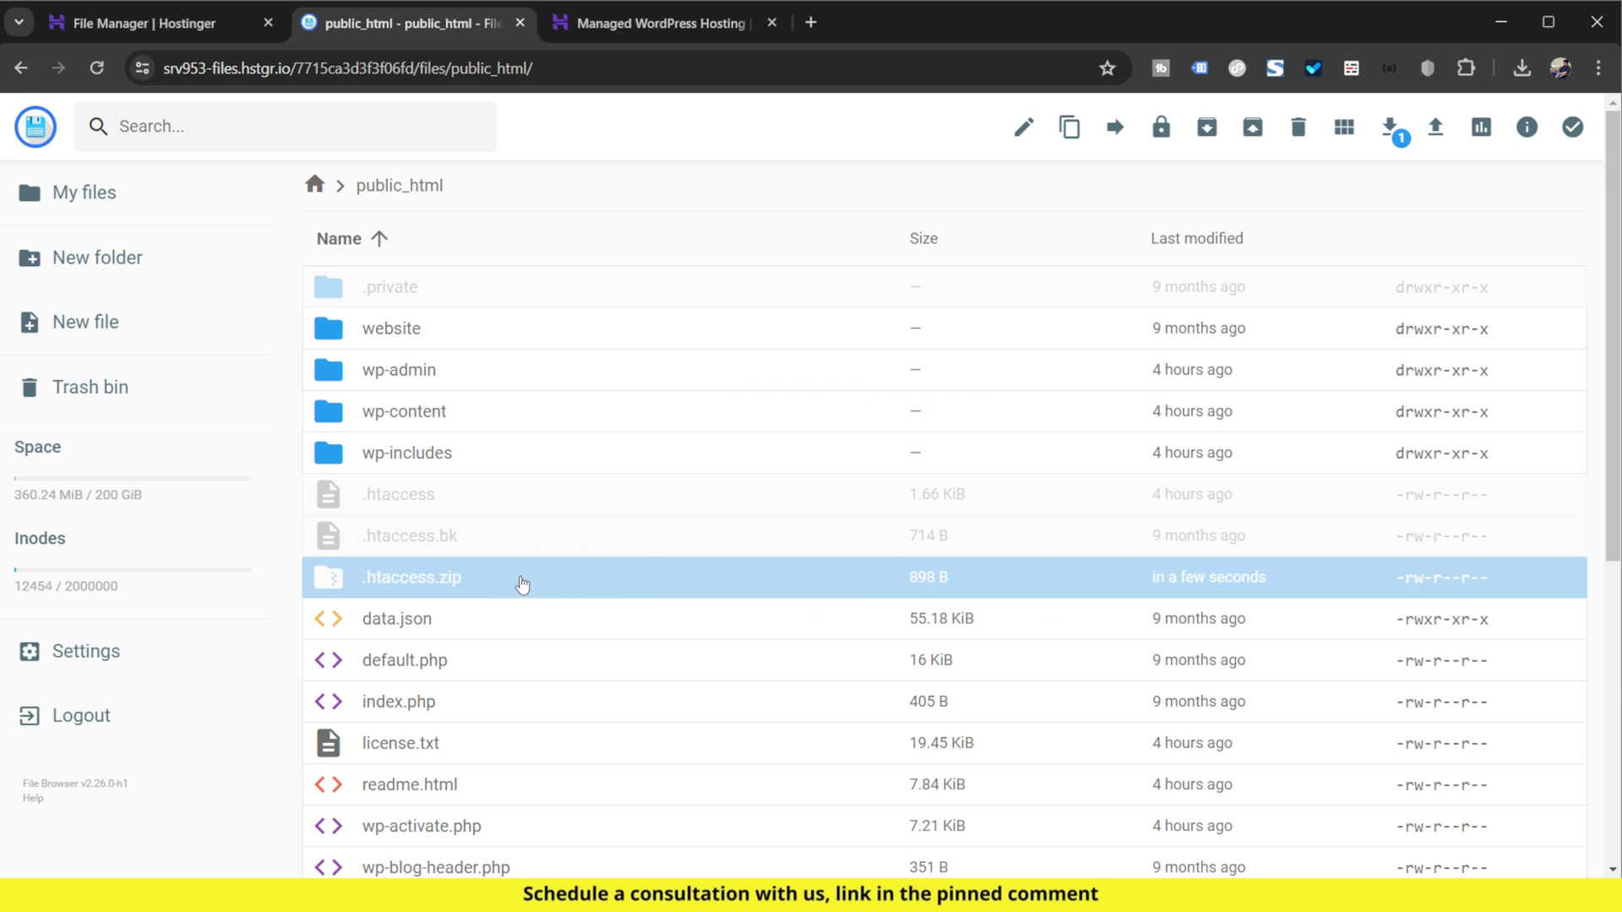
- Open the .htaccess file in public_html and examine its rules from beginning to end at an enlarged page zoom
double_click(429, 501)
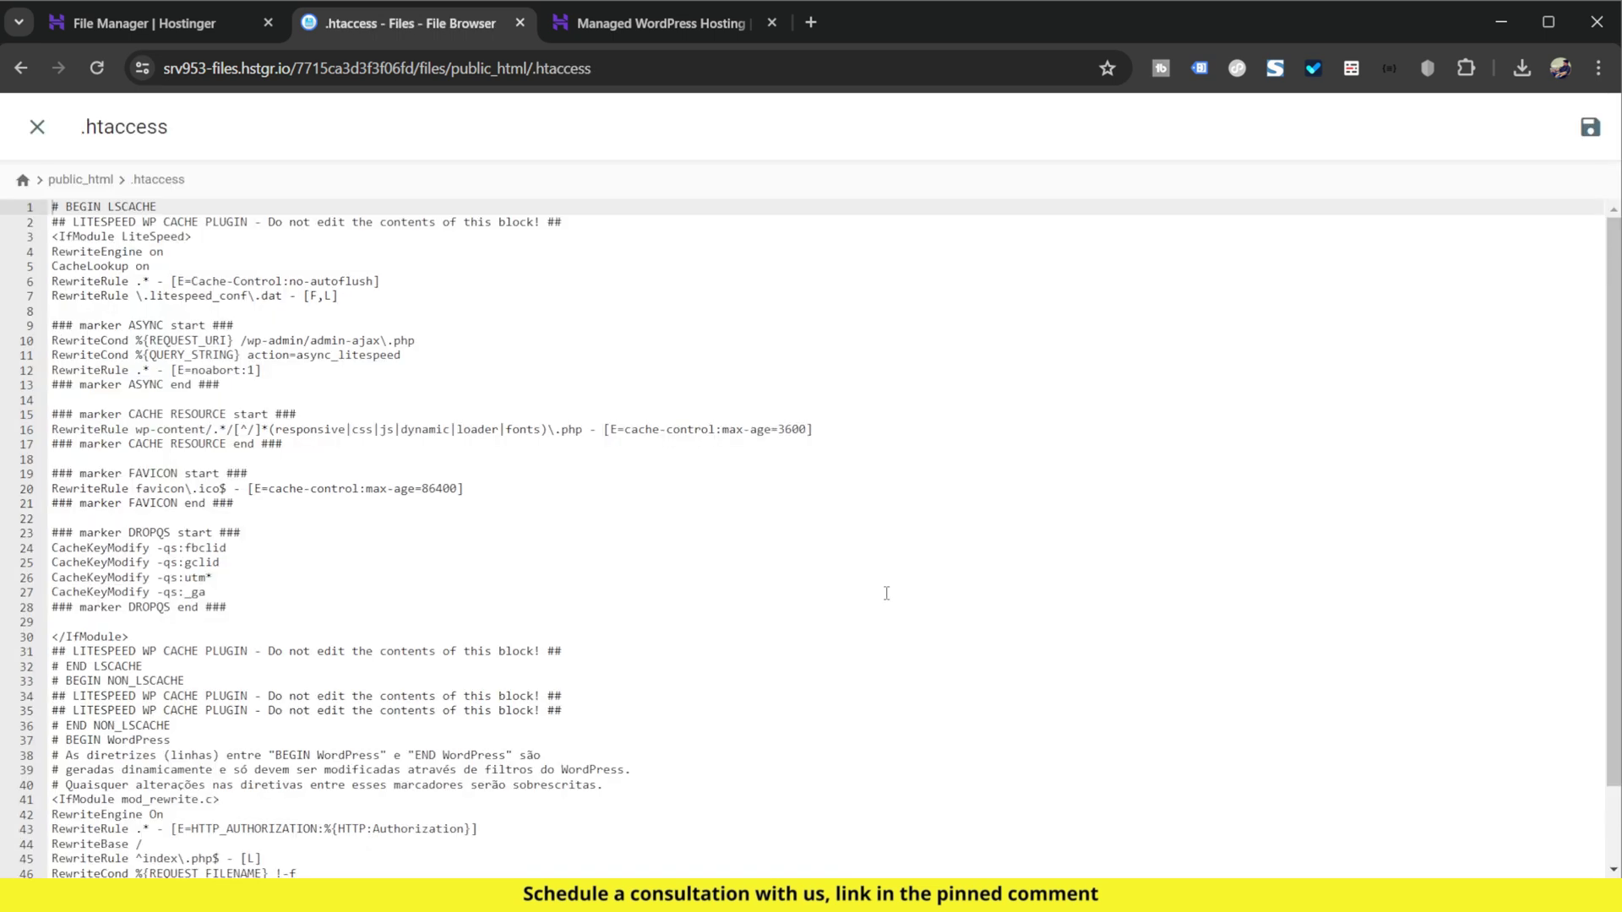
scroll(700, 513, down, 1)
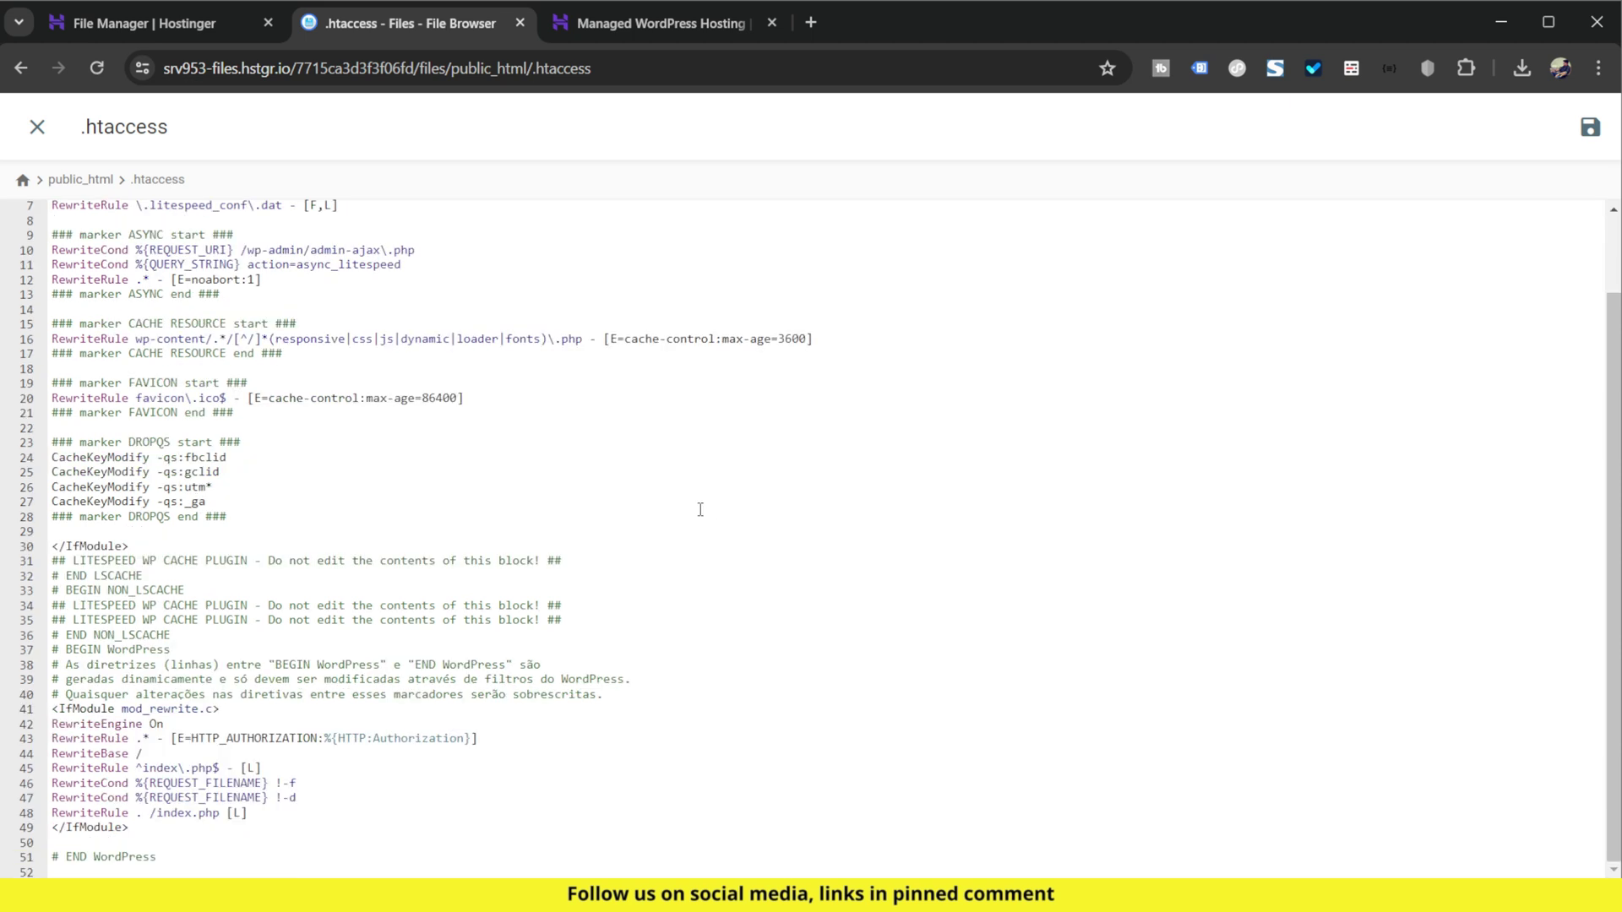
scroll(692, 525, up, 1)
scroll(691, 524, down, 1)
scroll(691, 525, up, 5)
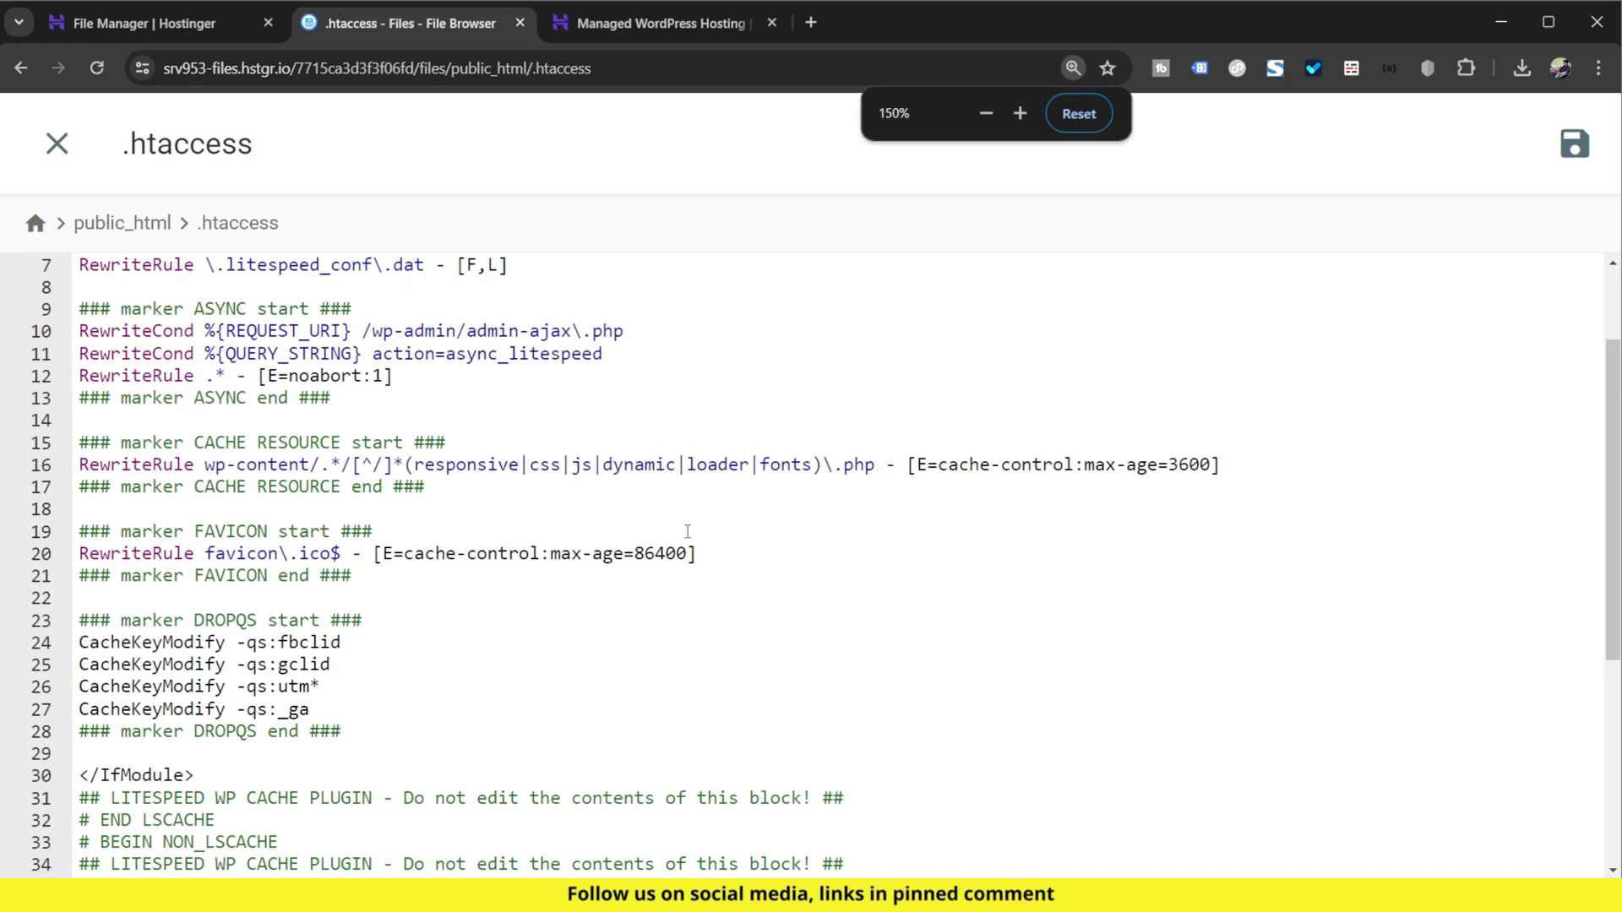
scroll(684, 534, up, 1)
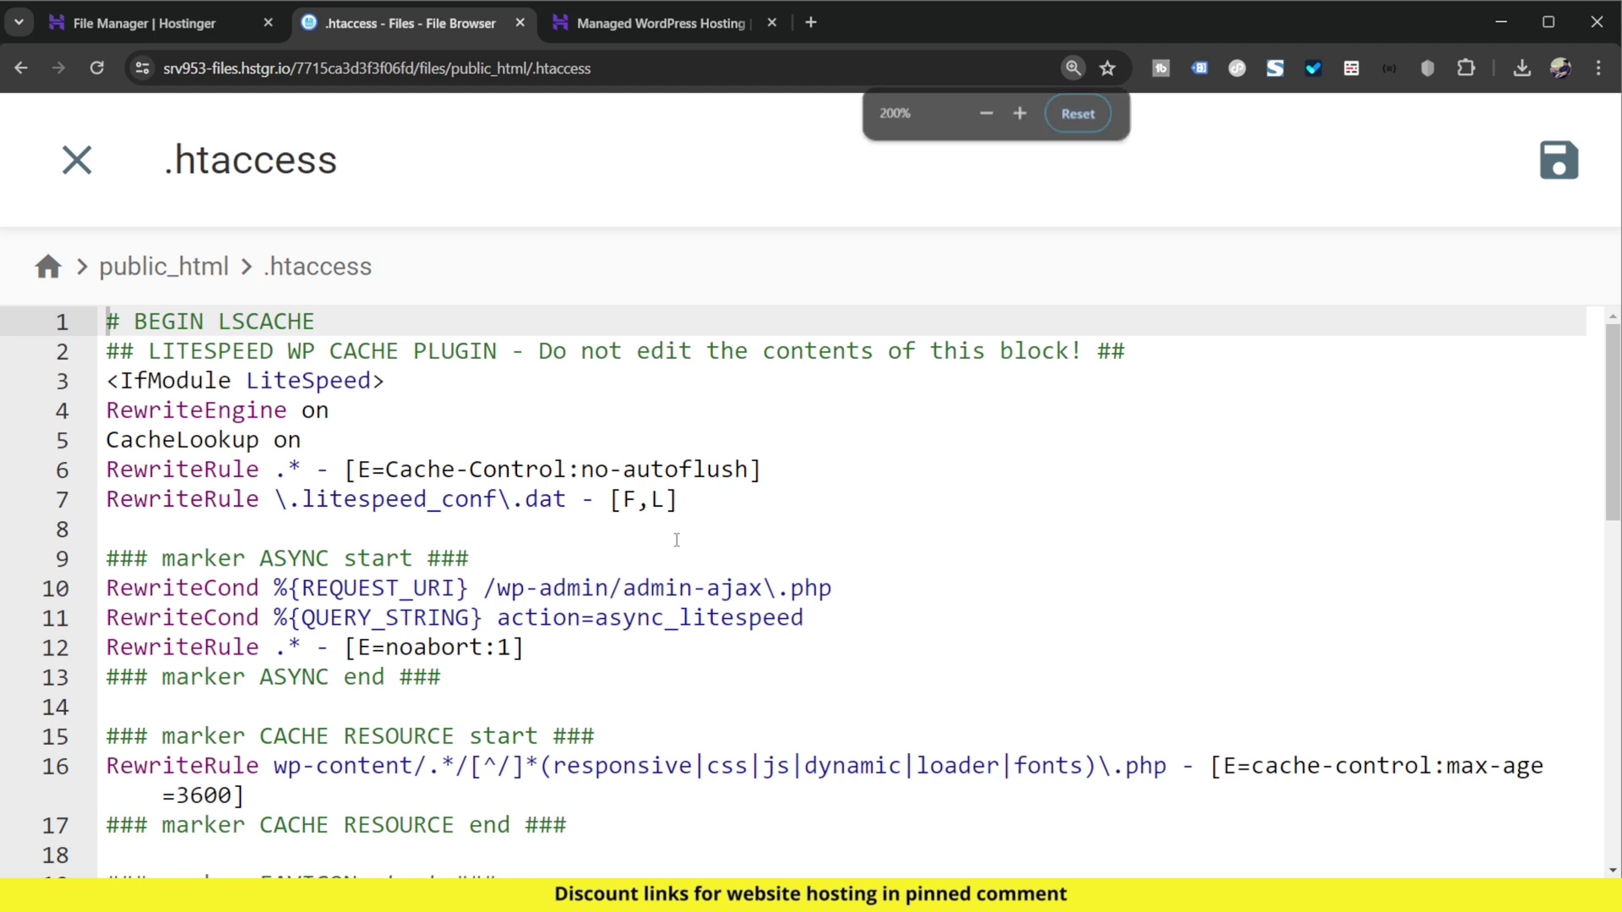
scroll(677, 540, down, 1)
scroll(676, 540, down, 9)
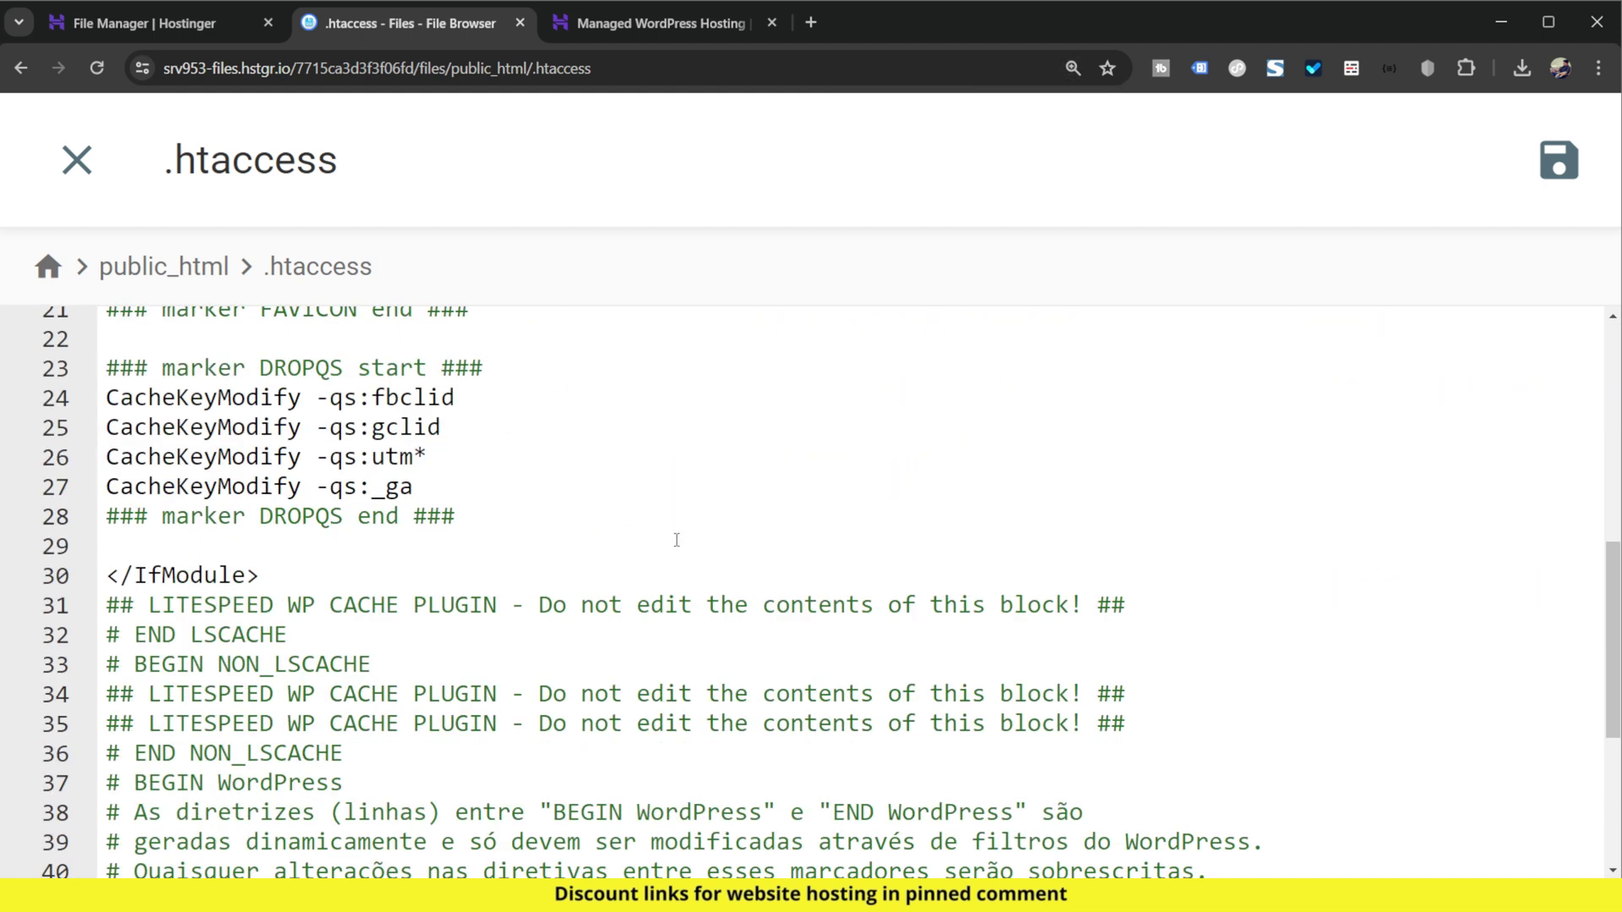
scroll(676, 540, down, 1)
scroll(677, 539, up, 11)
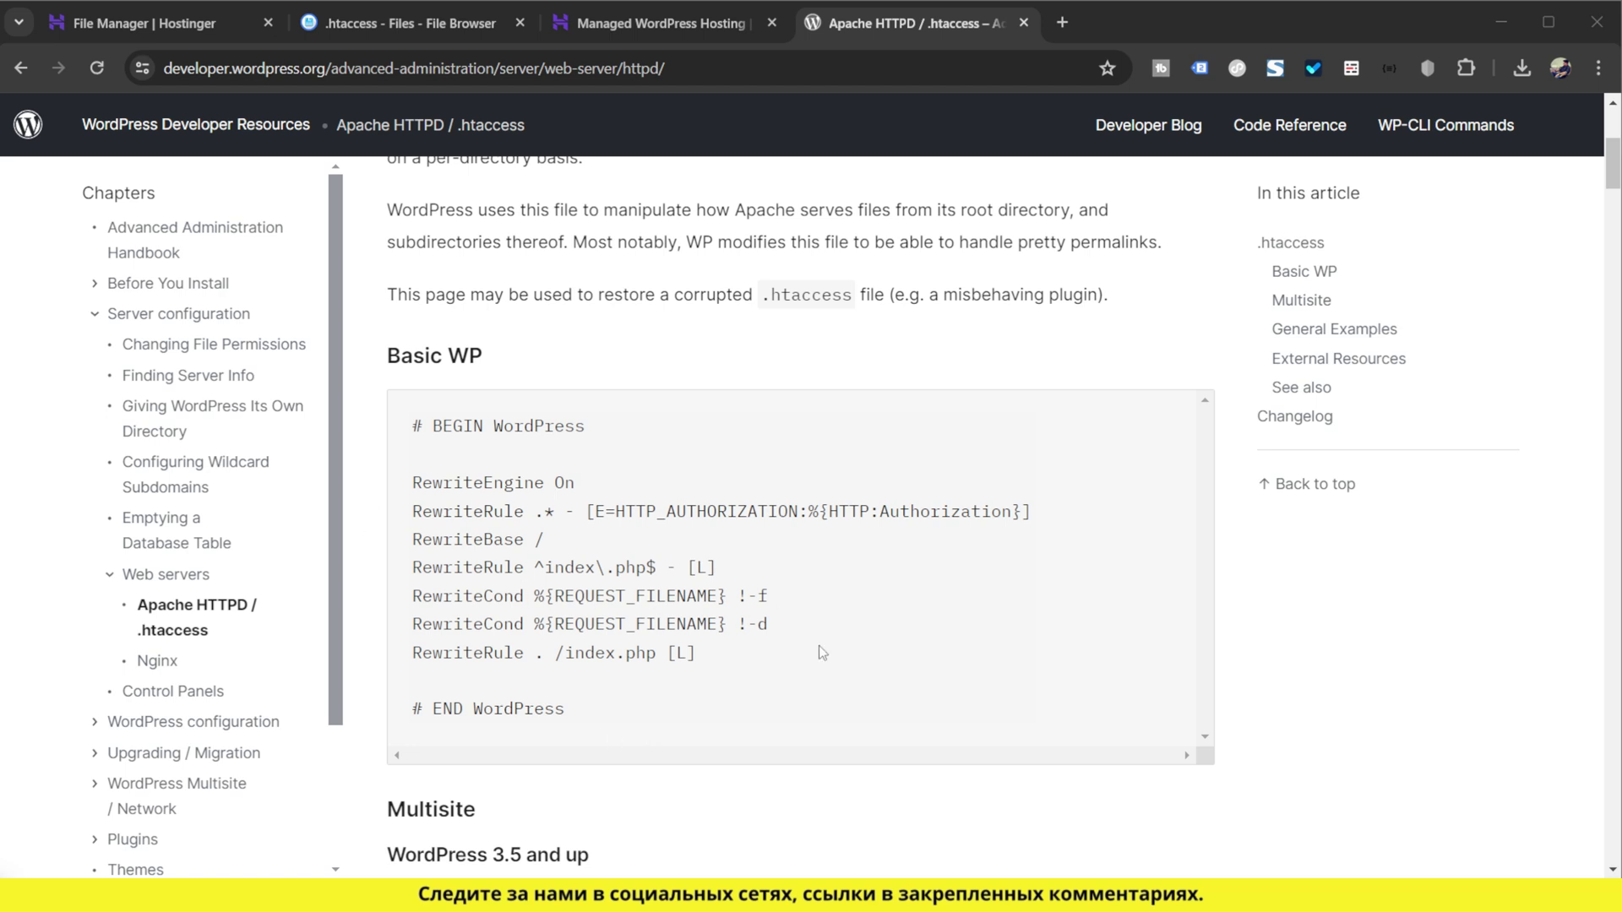
- Replace the entire content of the open .htaccess file with the Basic WP code block copied from the WordPress Apache HTTPD documentation
drag(566, 714, 416, 429)
right_click(479, 534)
click(515, 550)
click(456, 23)
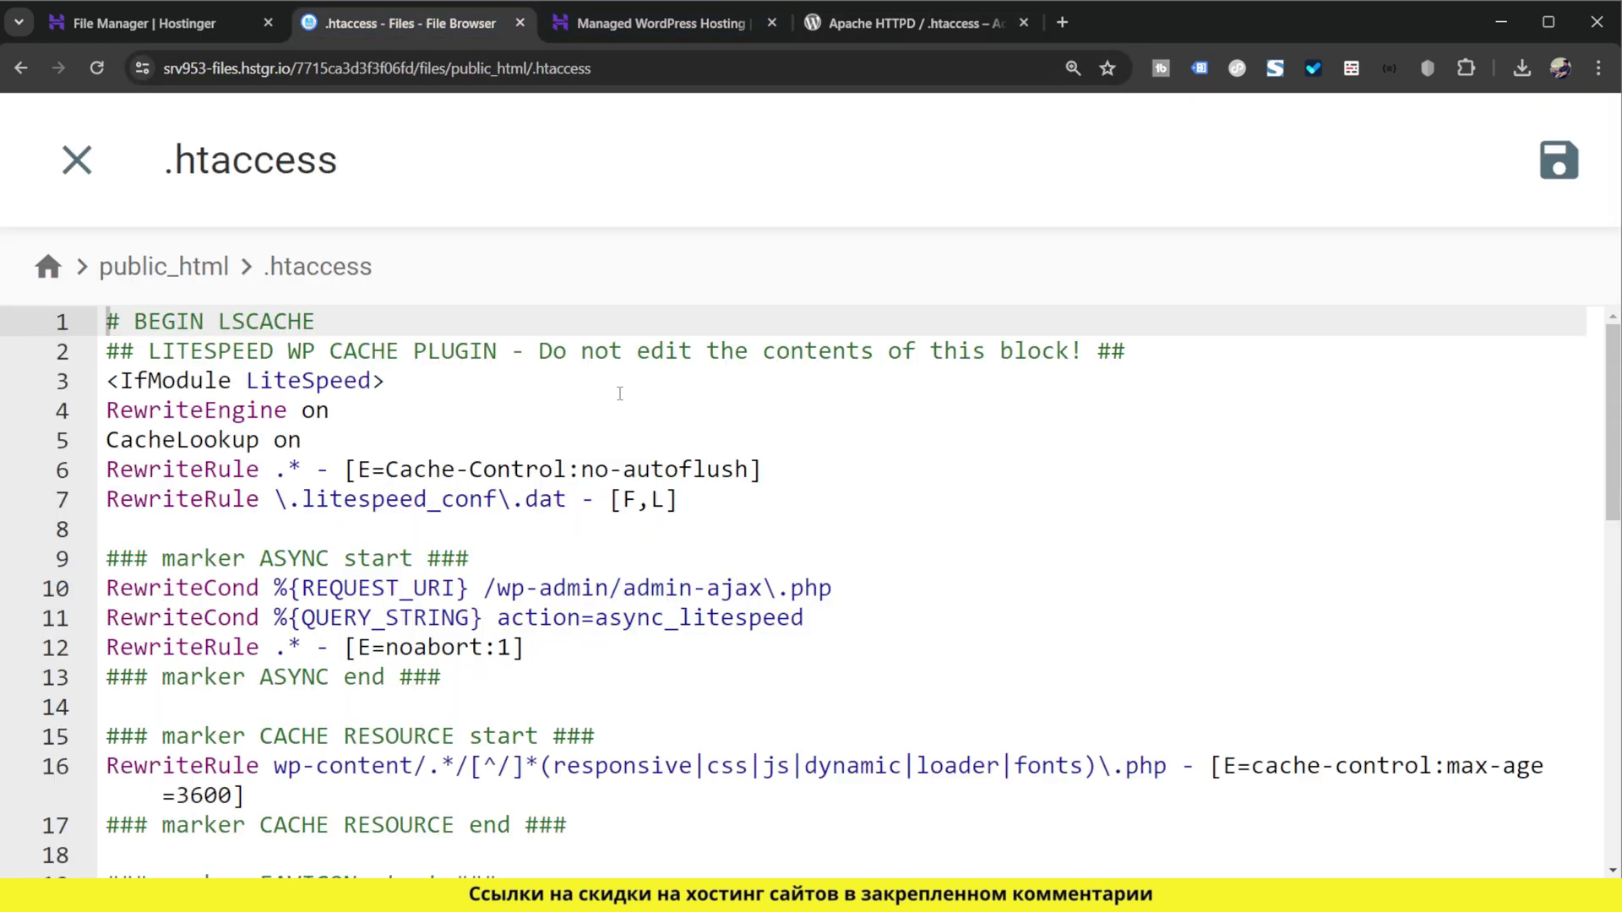
click(650, 531)
key(ctrl+a)
key(ctrl+v)
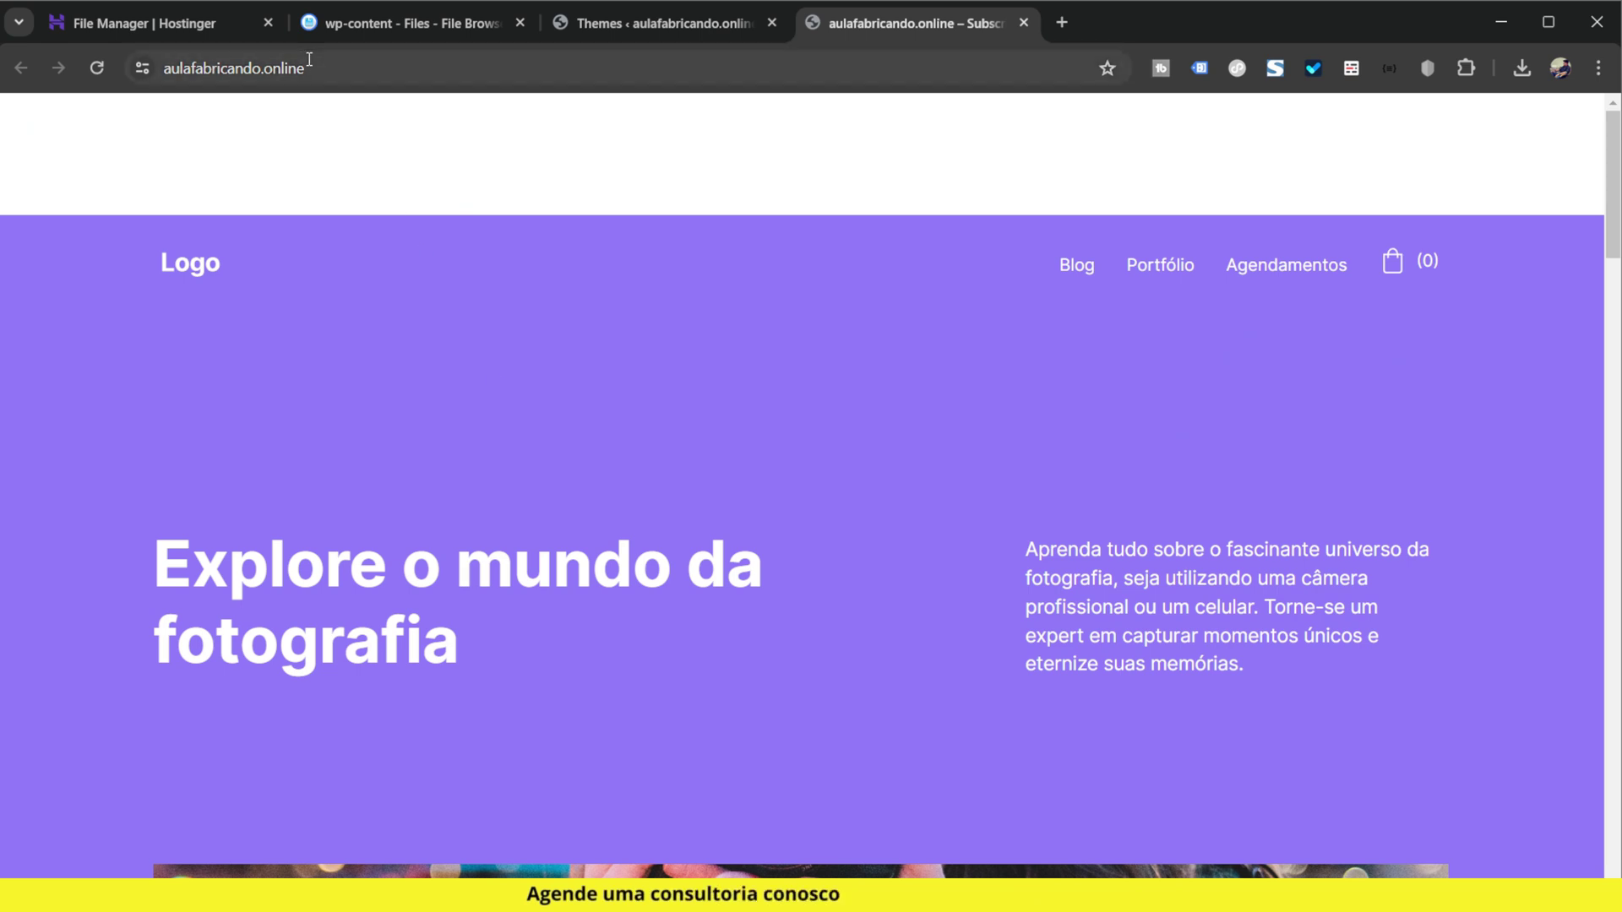
- Copy the aulafabricando.online address and load the site in the Brave browser
click(315, 59)
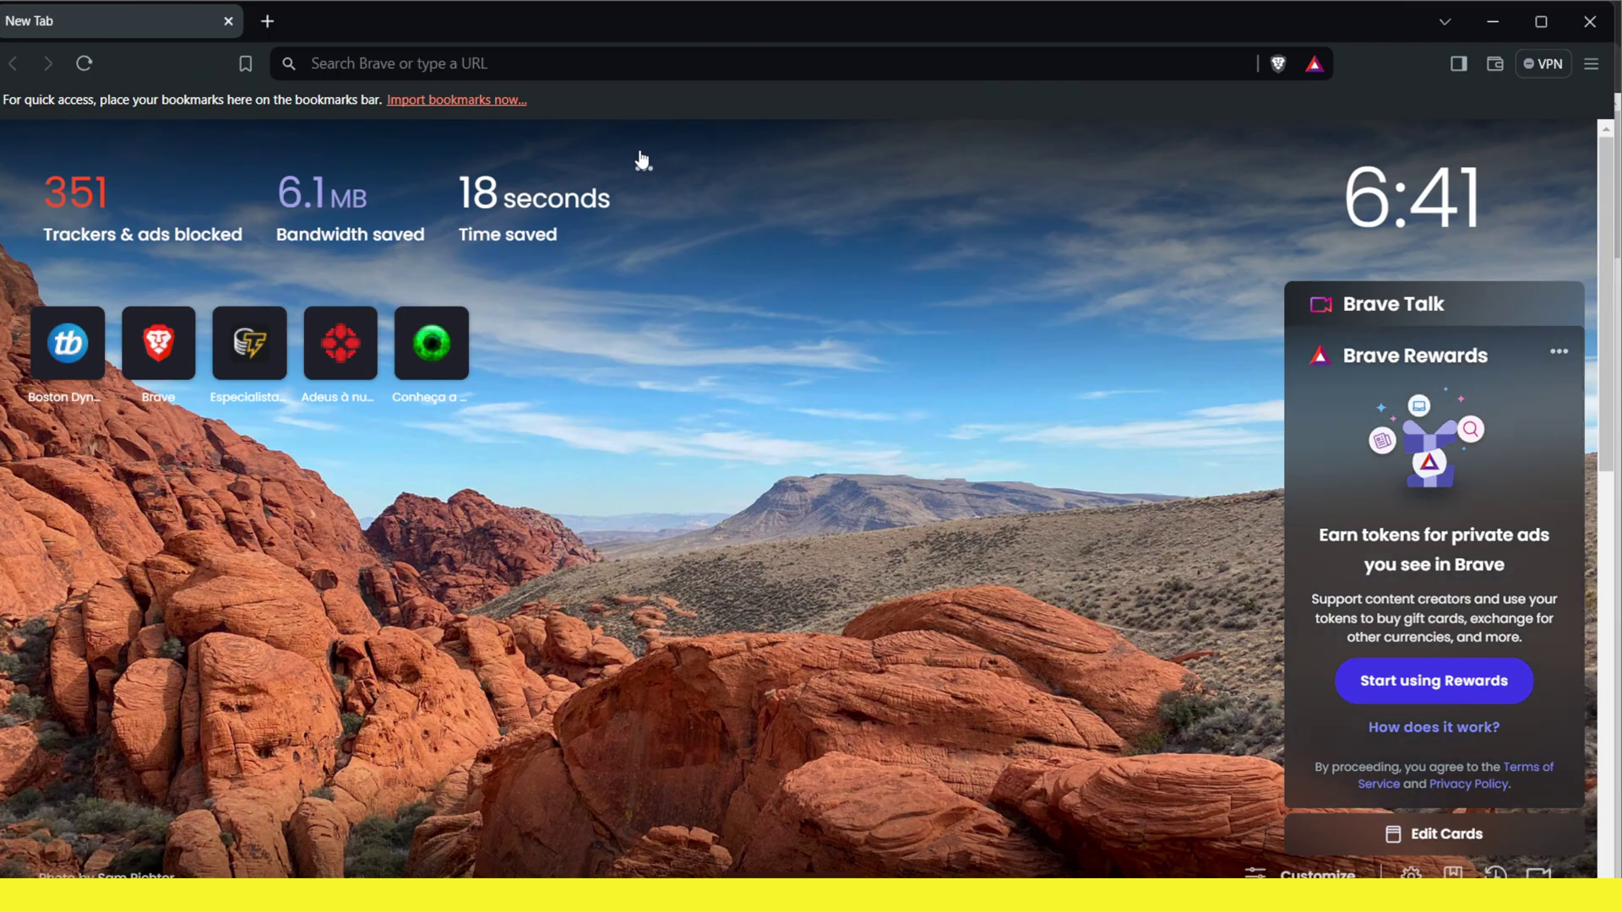
click(570, 59)
key(ctrl+v)
key(Return)
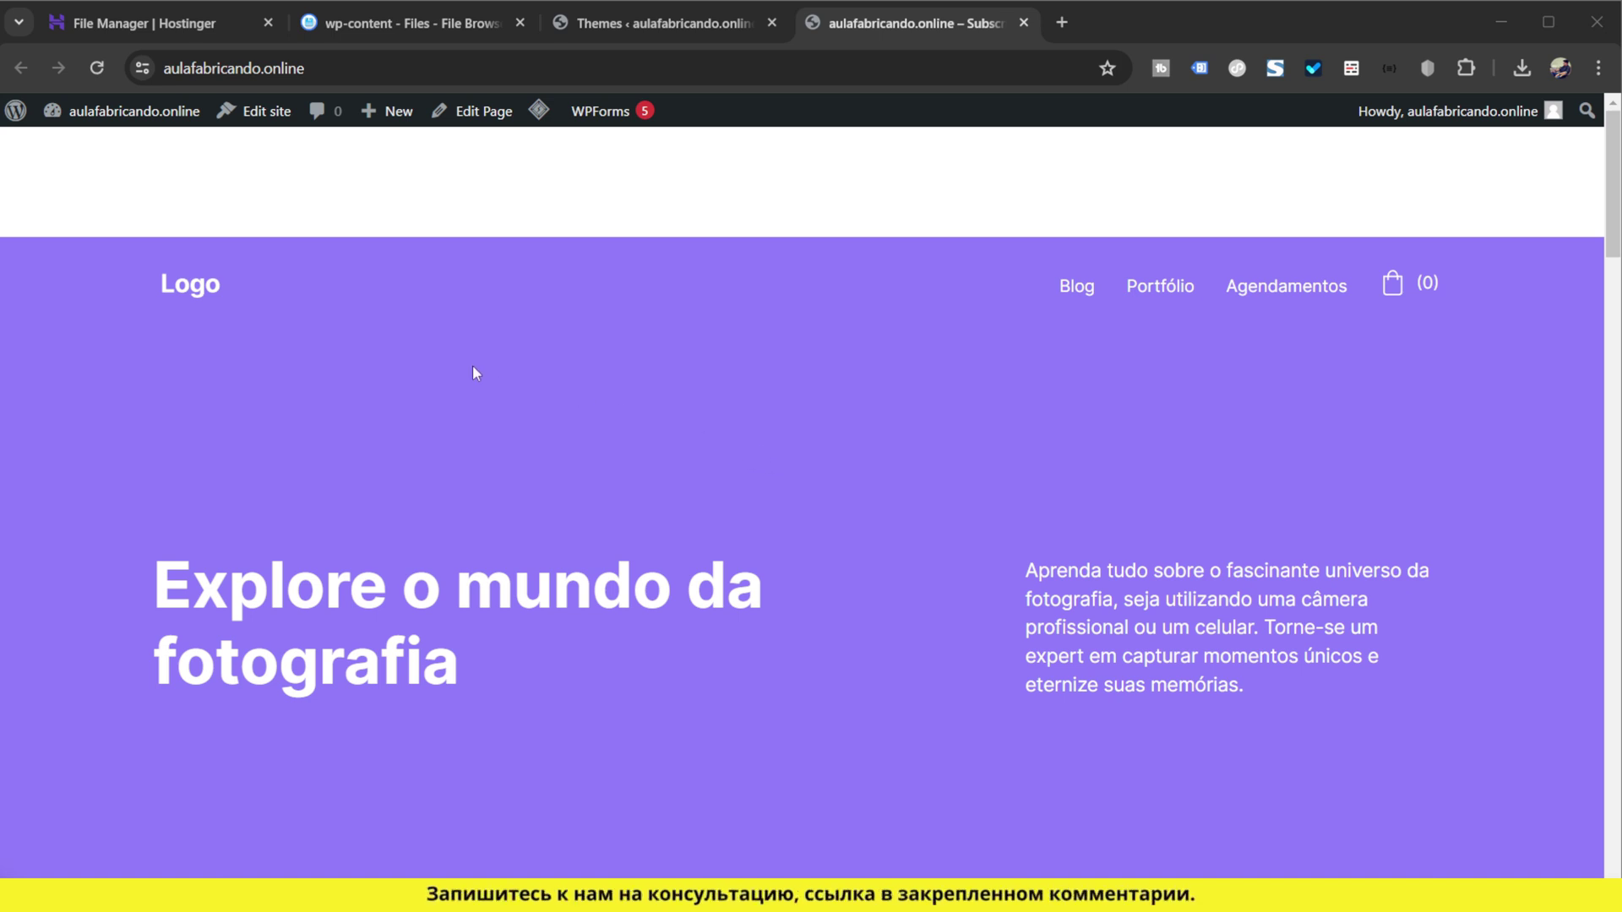
- Delete the stored browser data for aulafabricando.online and reset its permissions in the site settings, then close the settings
click(144, 68)
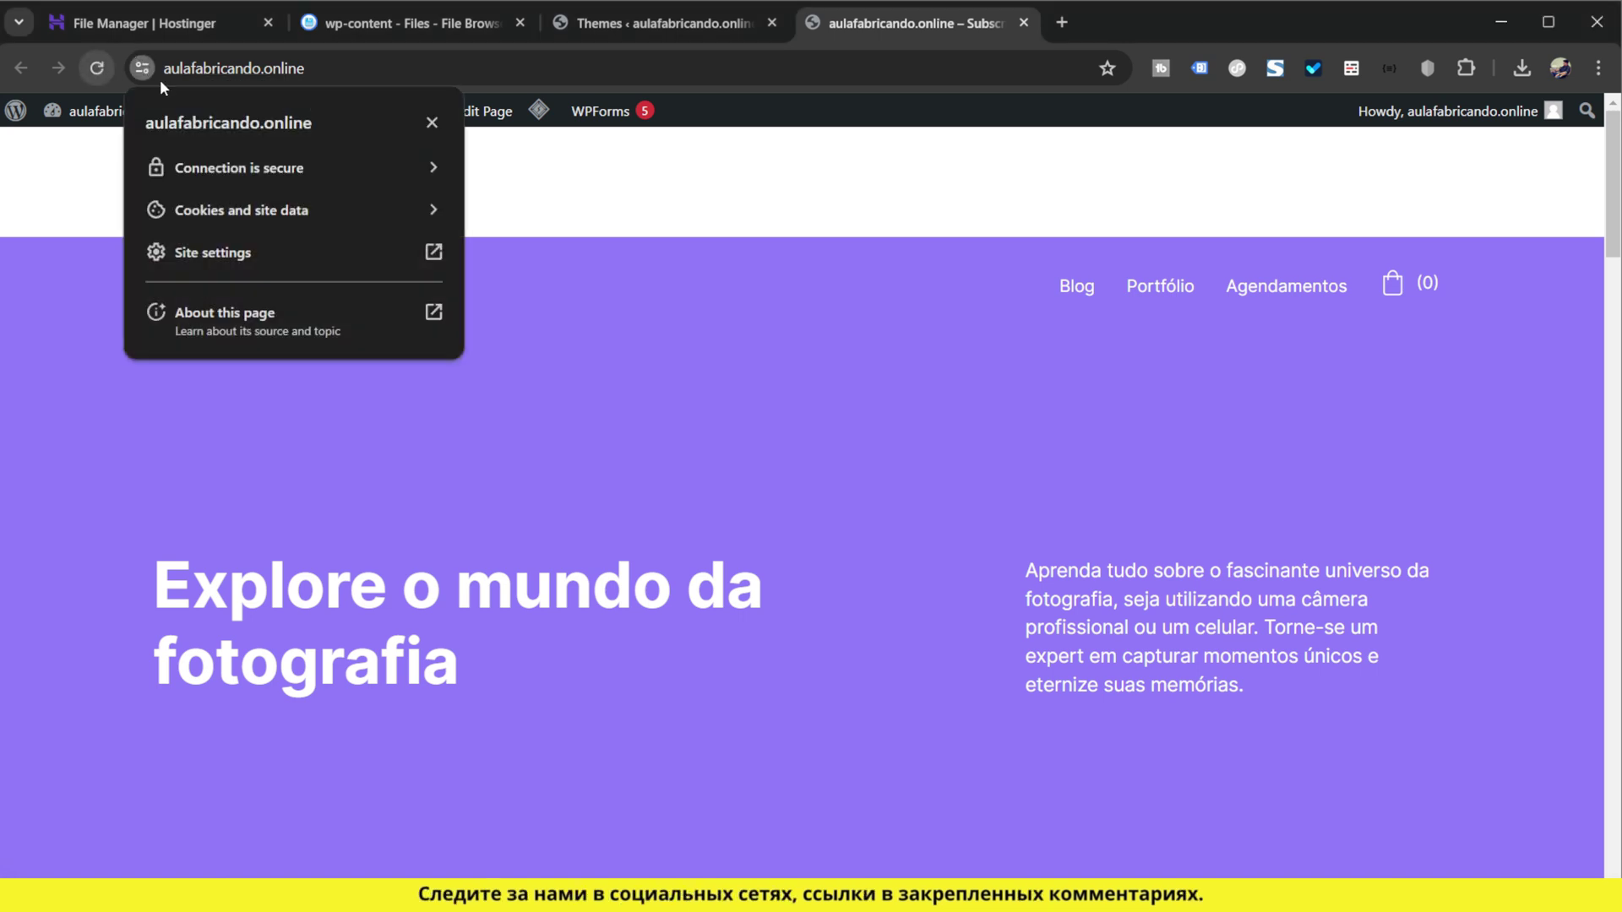
click(250, 257)
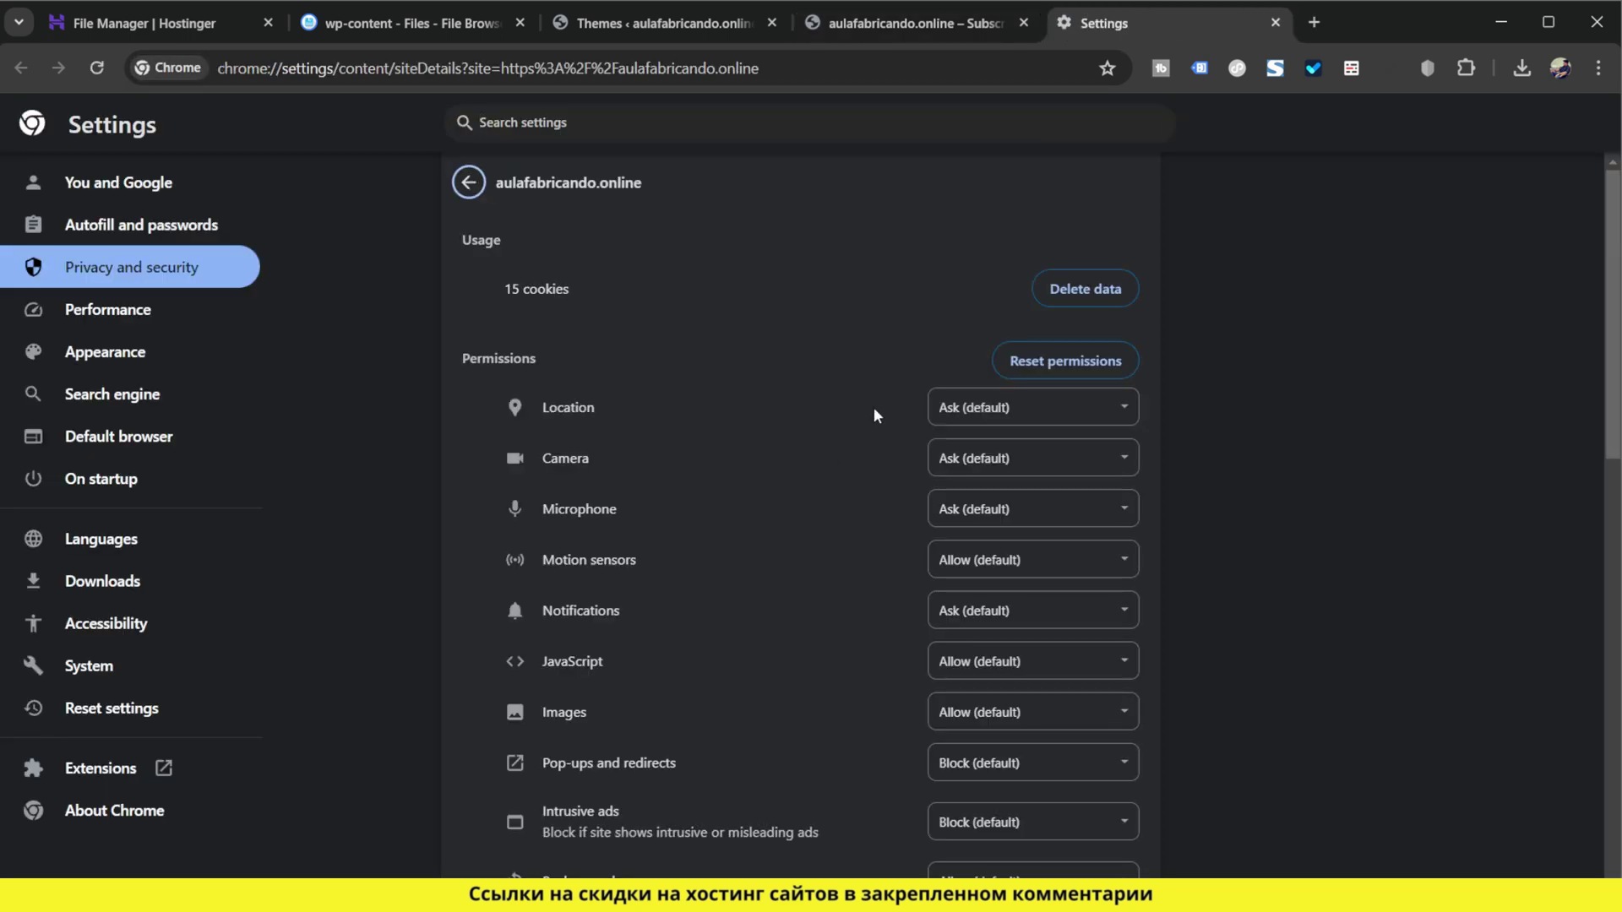
click(1093, 292)
click(1026, 577)
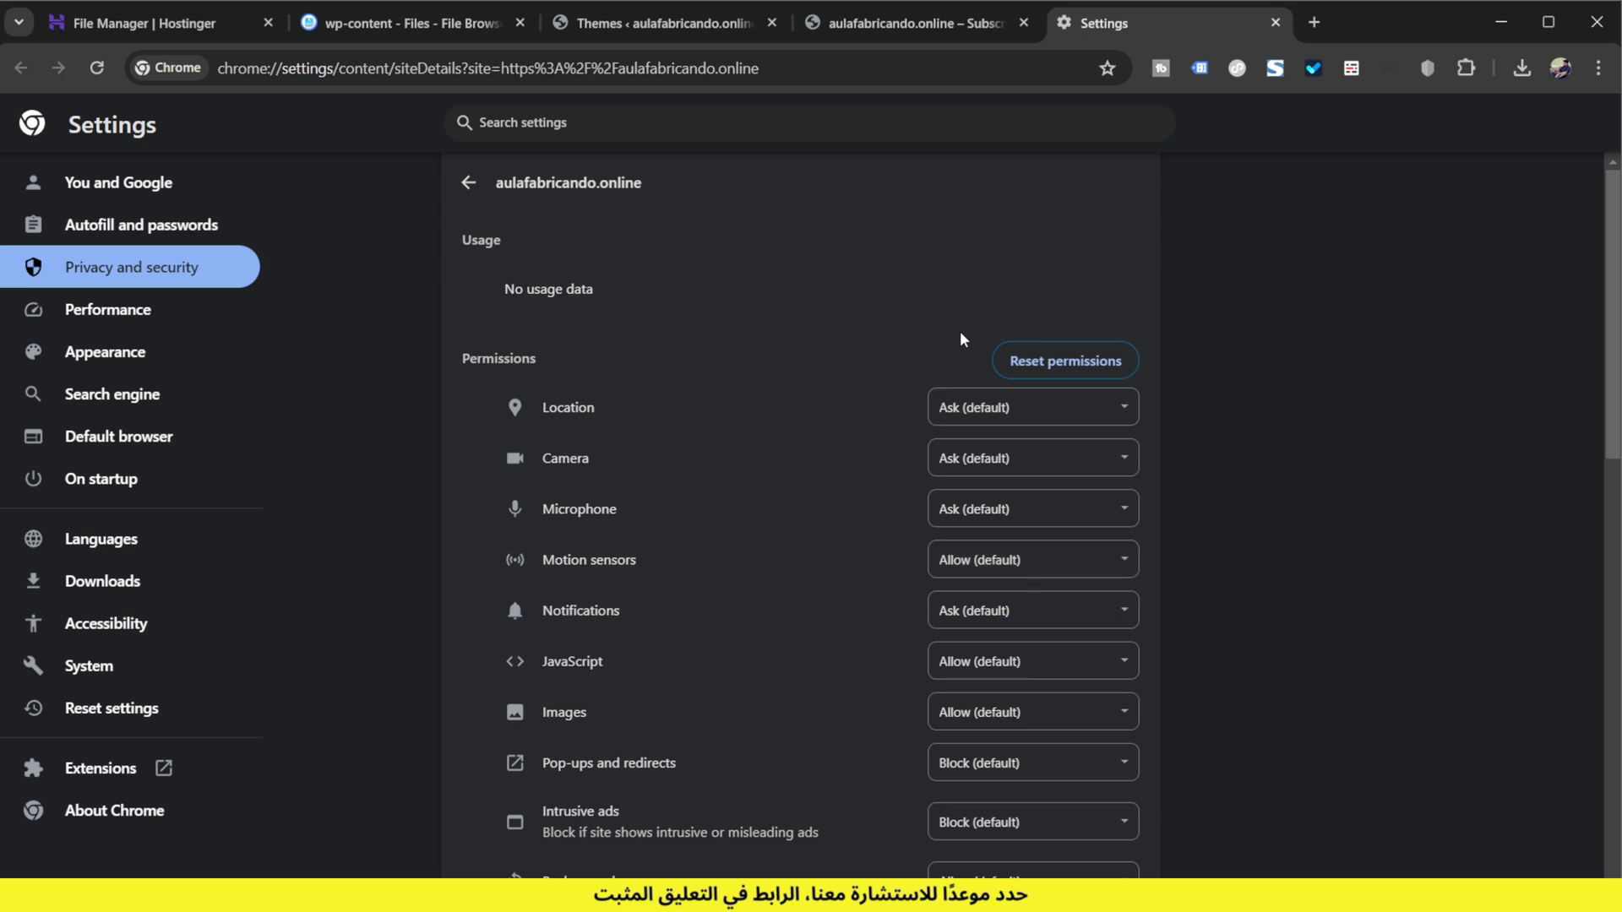
click(1034, 359)
click(1027, 521)
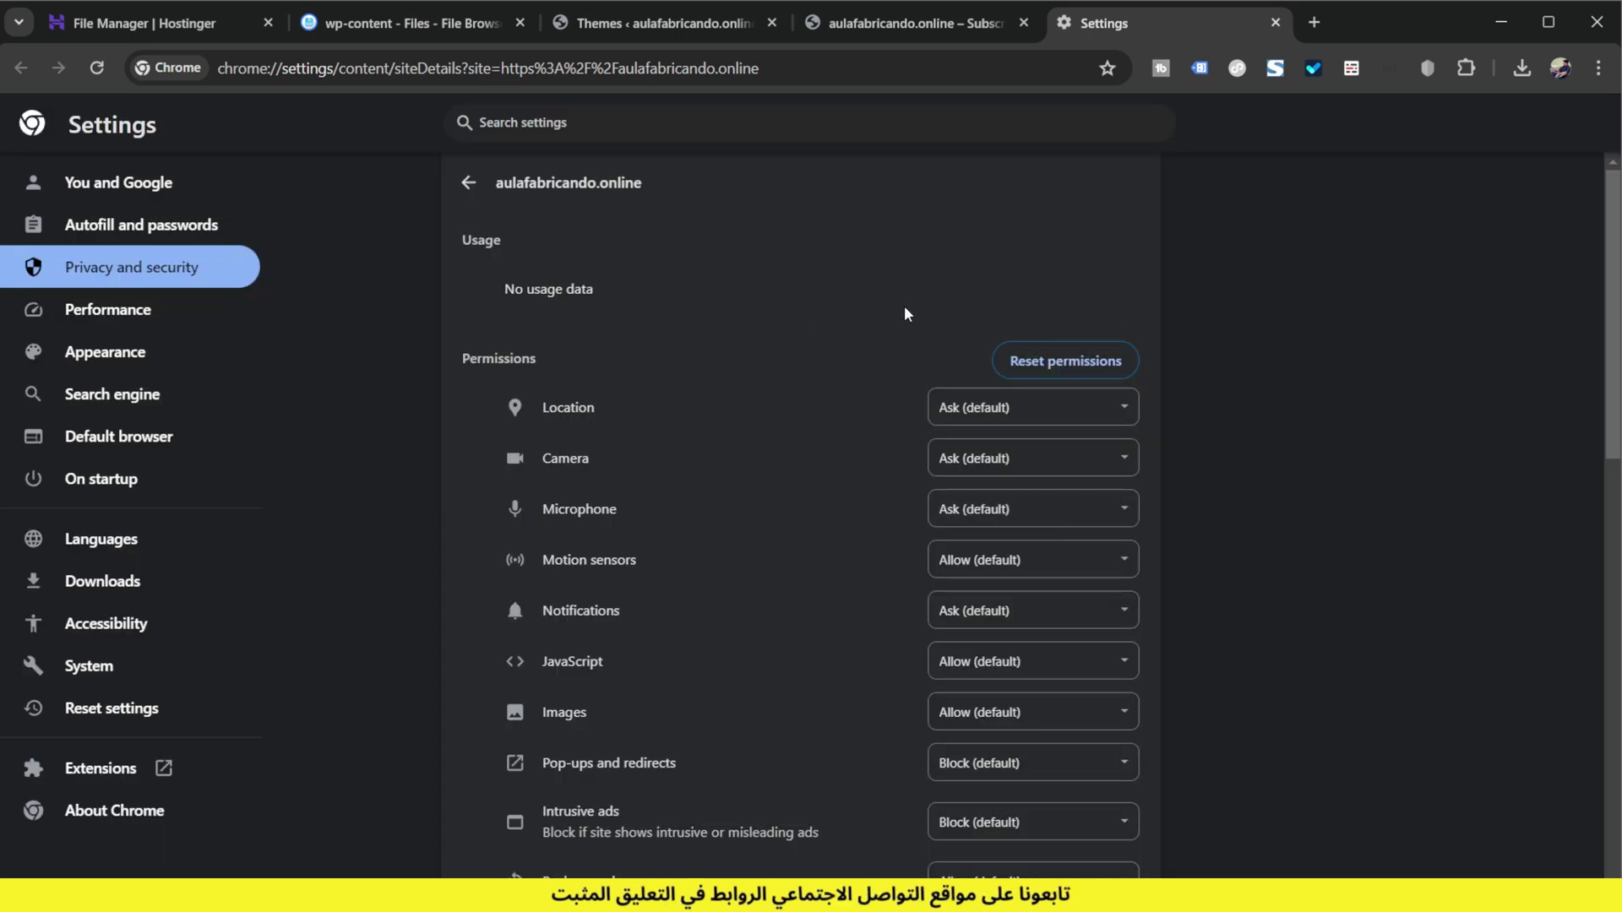
click(1276, 23)
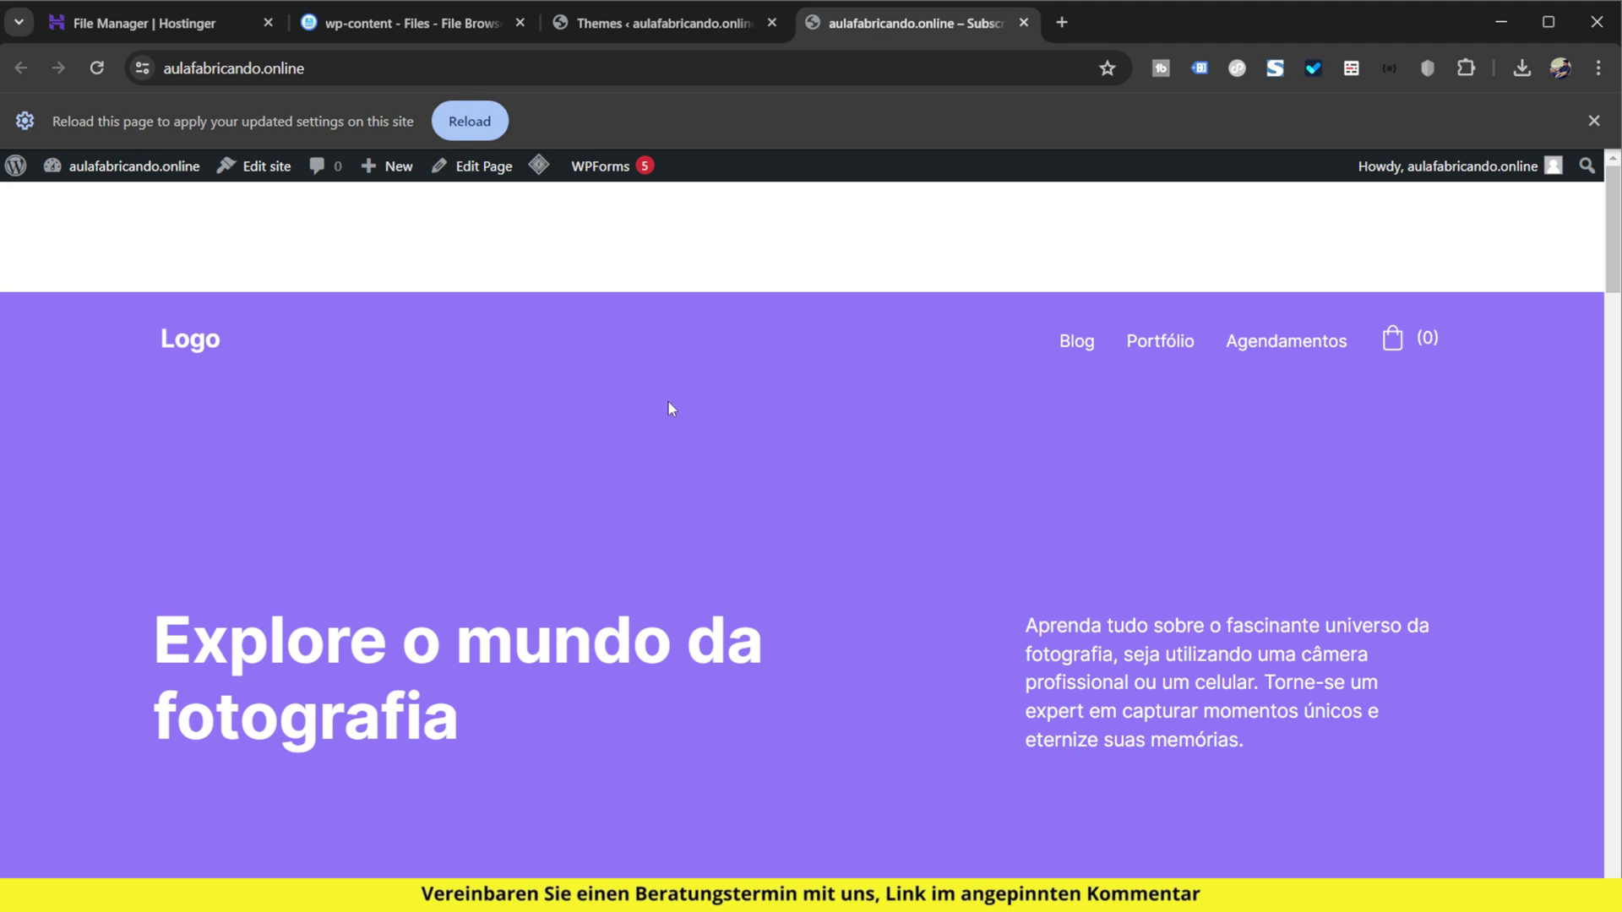
- Reload the aulafabricando.online homepage and check how its sections display from top to bottom
key(F5)
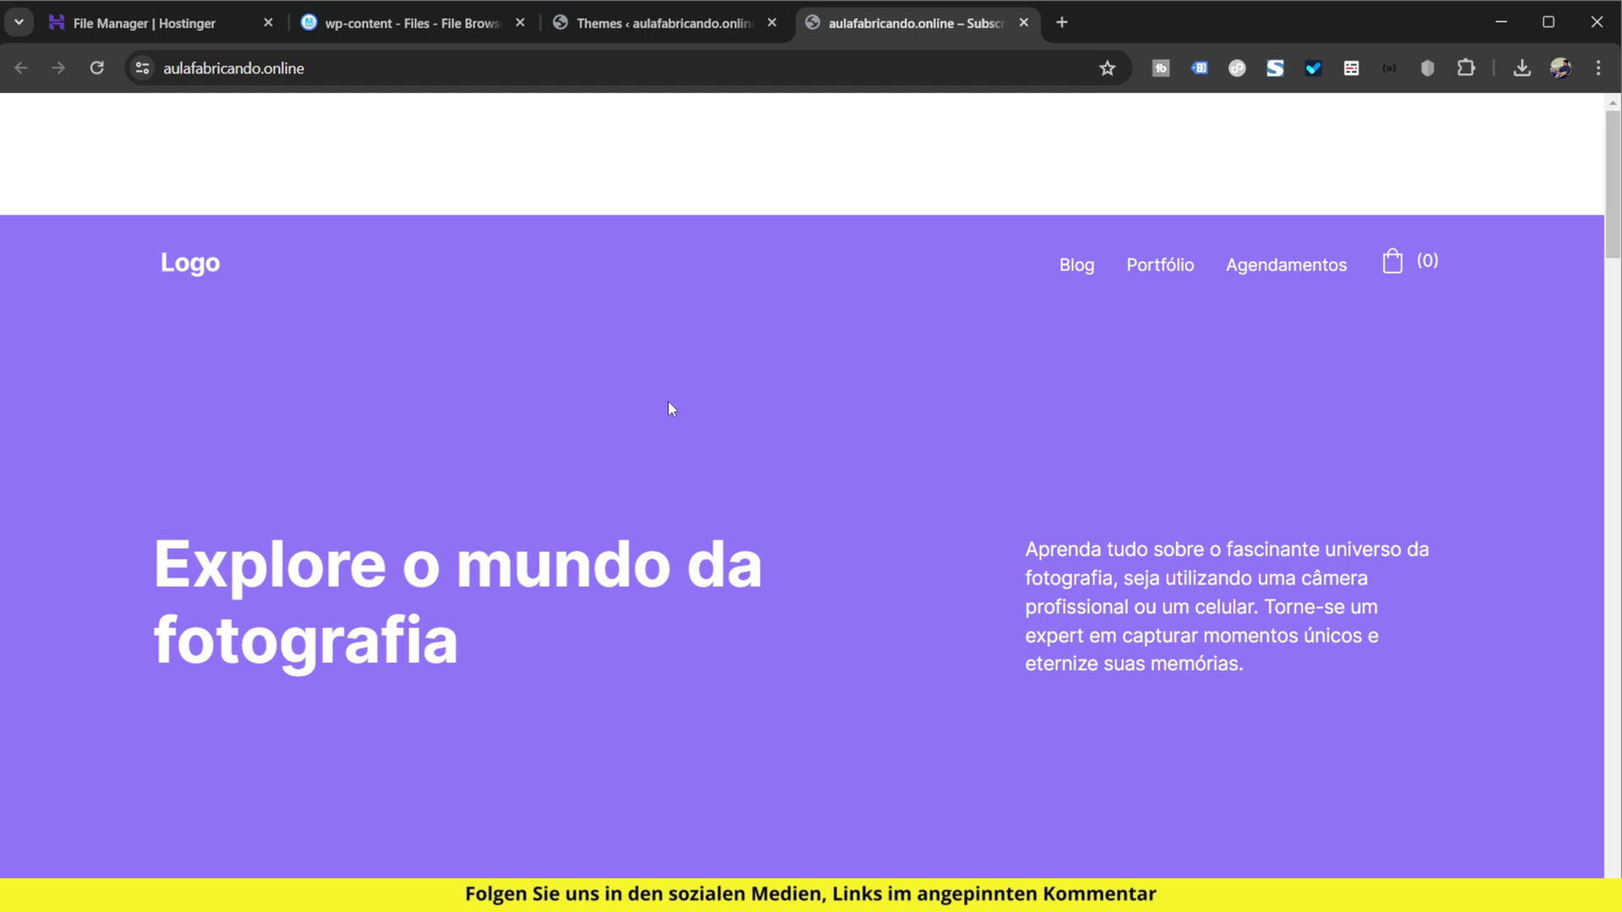
scroll(664, 422, down, 10)
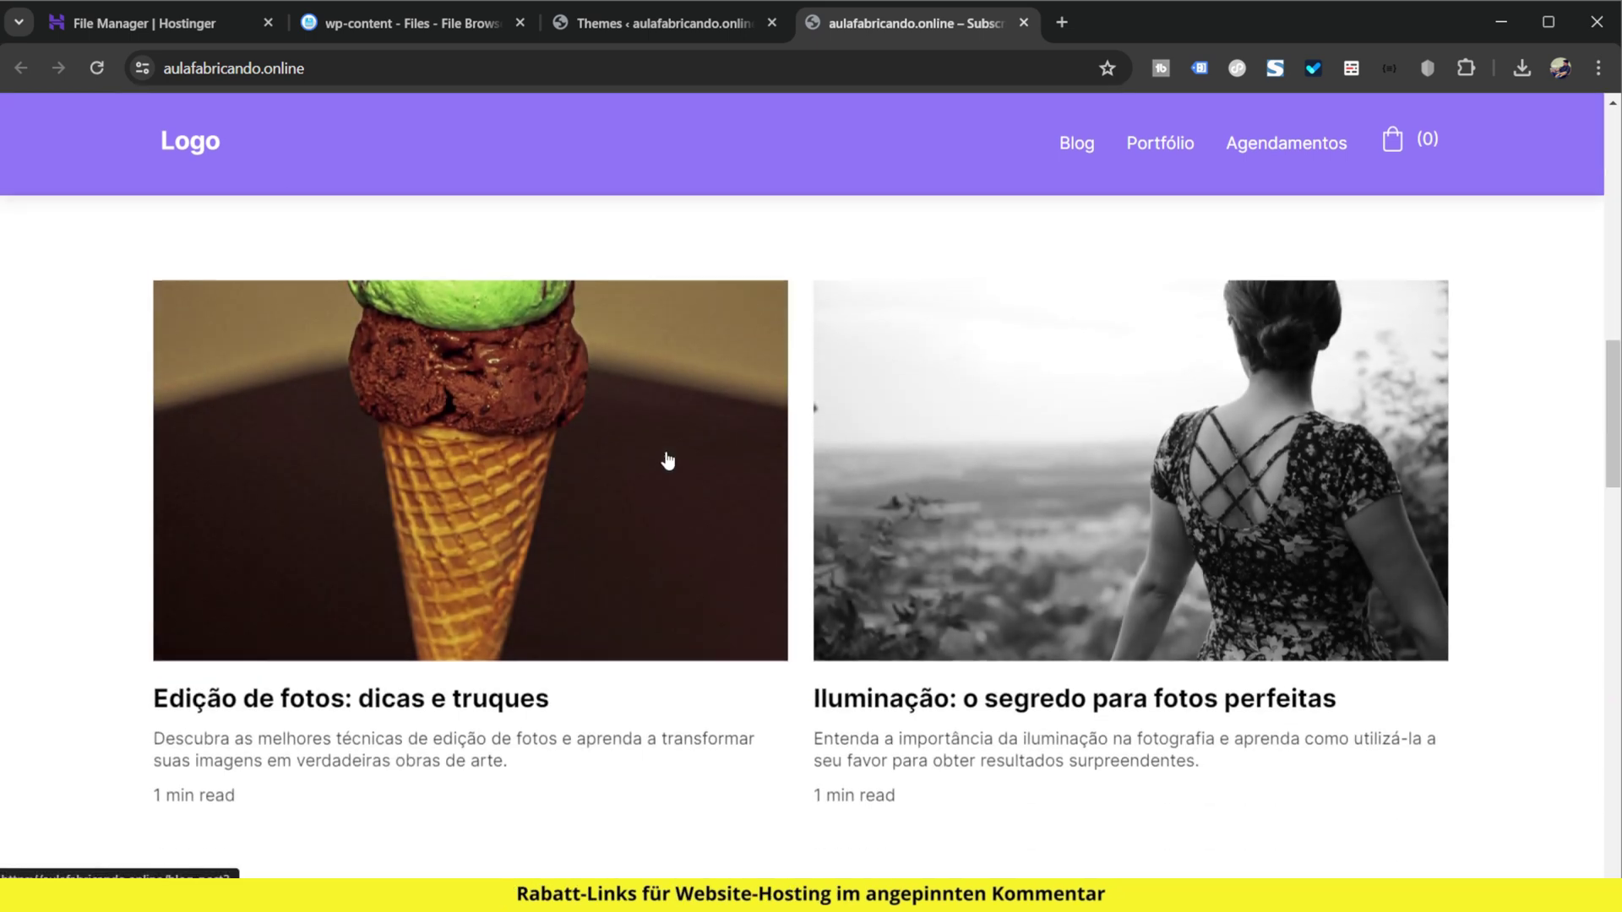
scroll(666, 456, up, 10)
scroll(662, 452, down, 14)
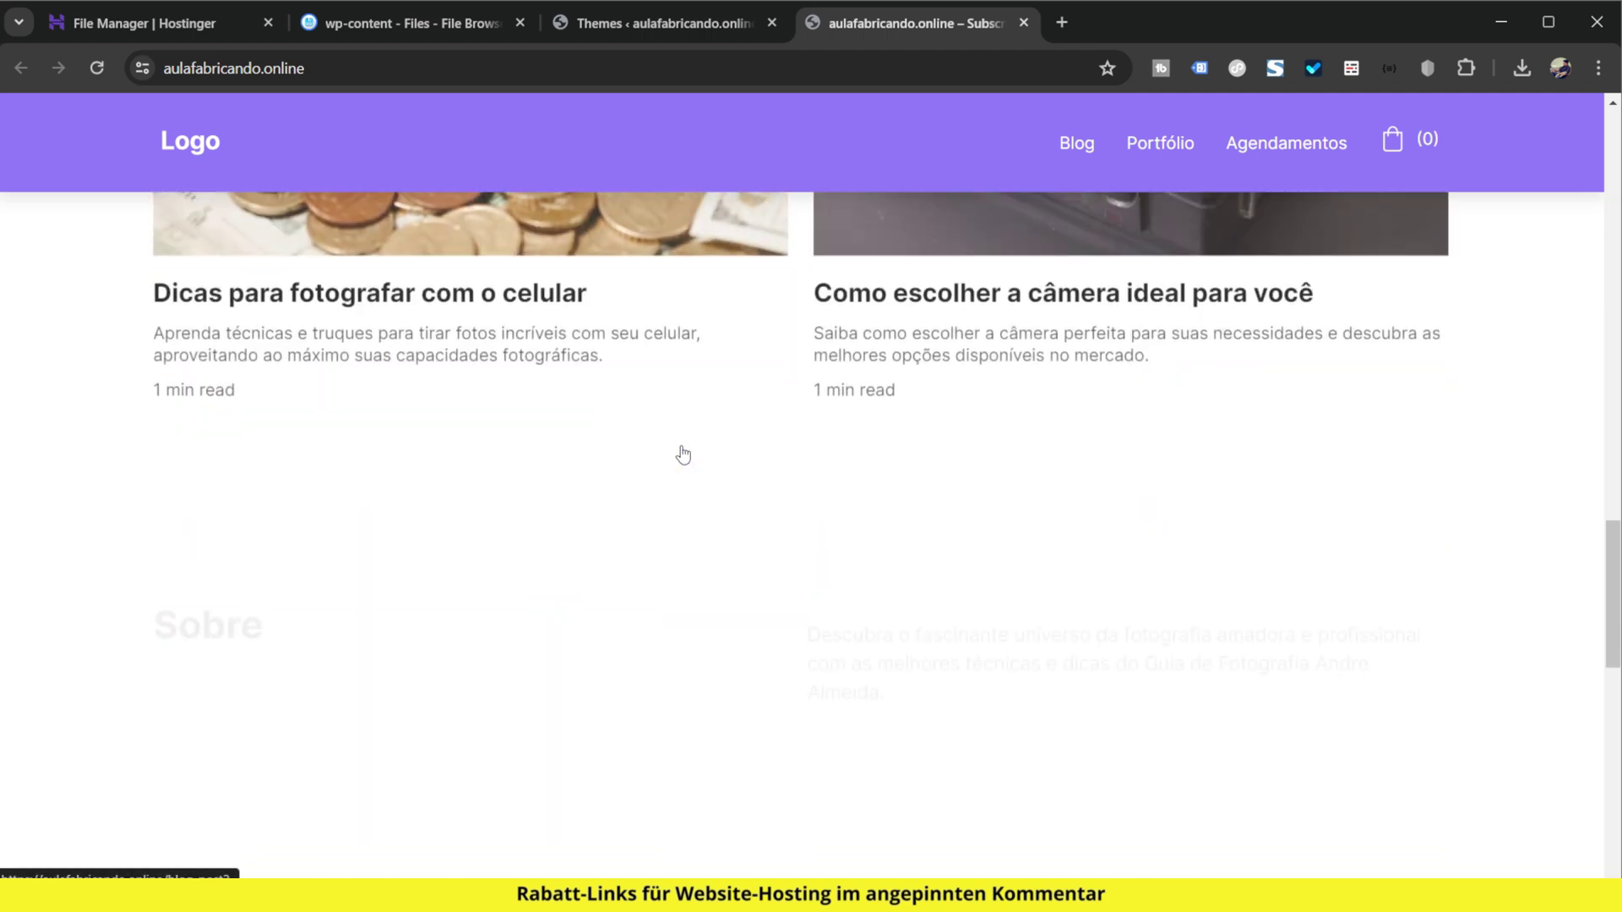
scroll(683, 456, down, 10)
scroll(700, 499, up, 7)
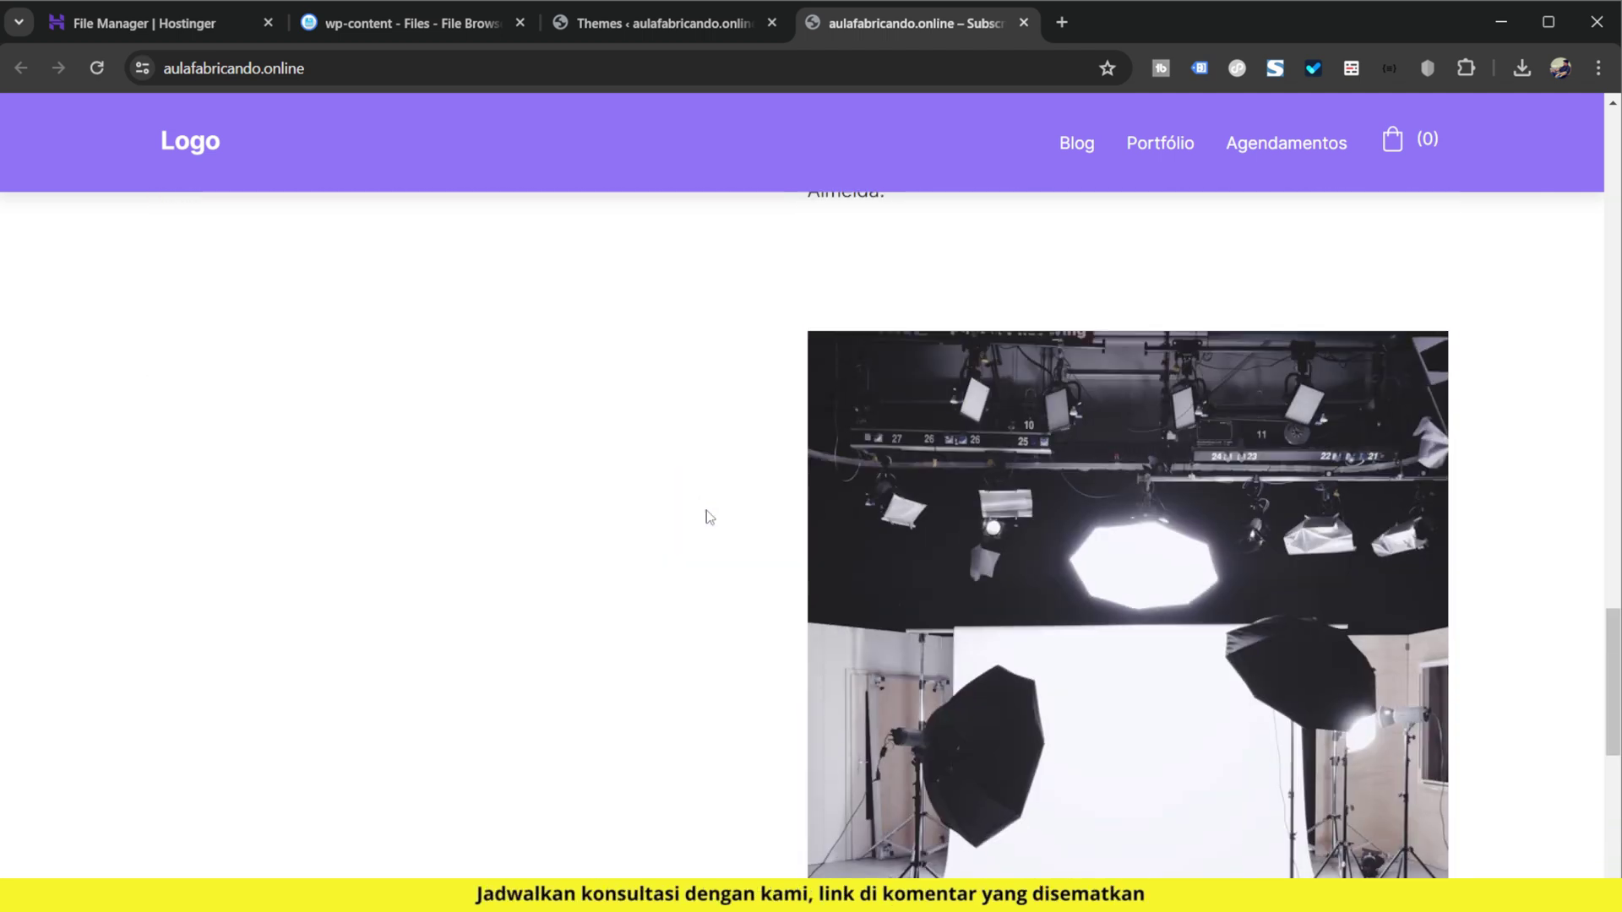
scroll(710, 517, up, 15)
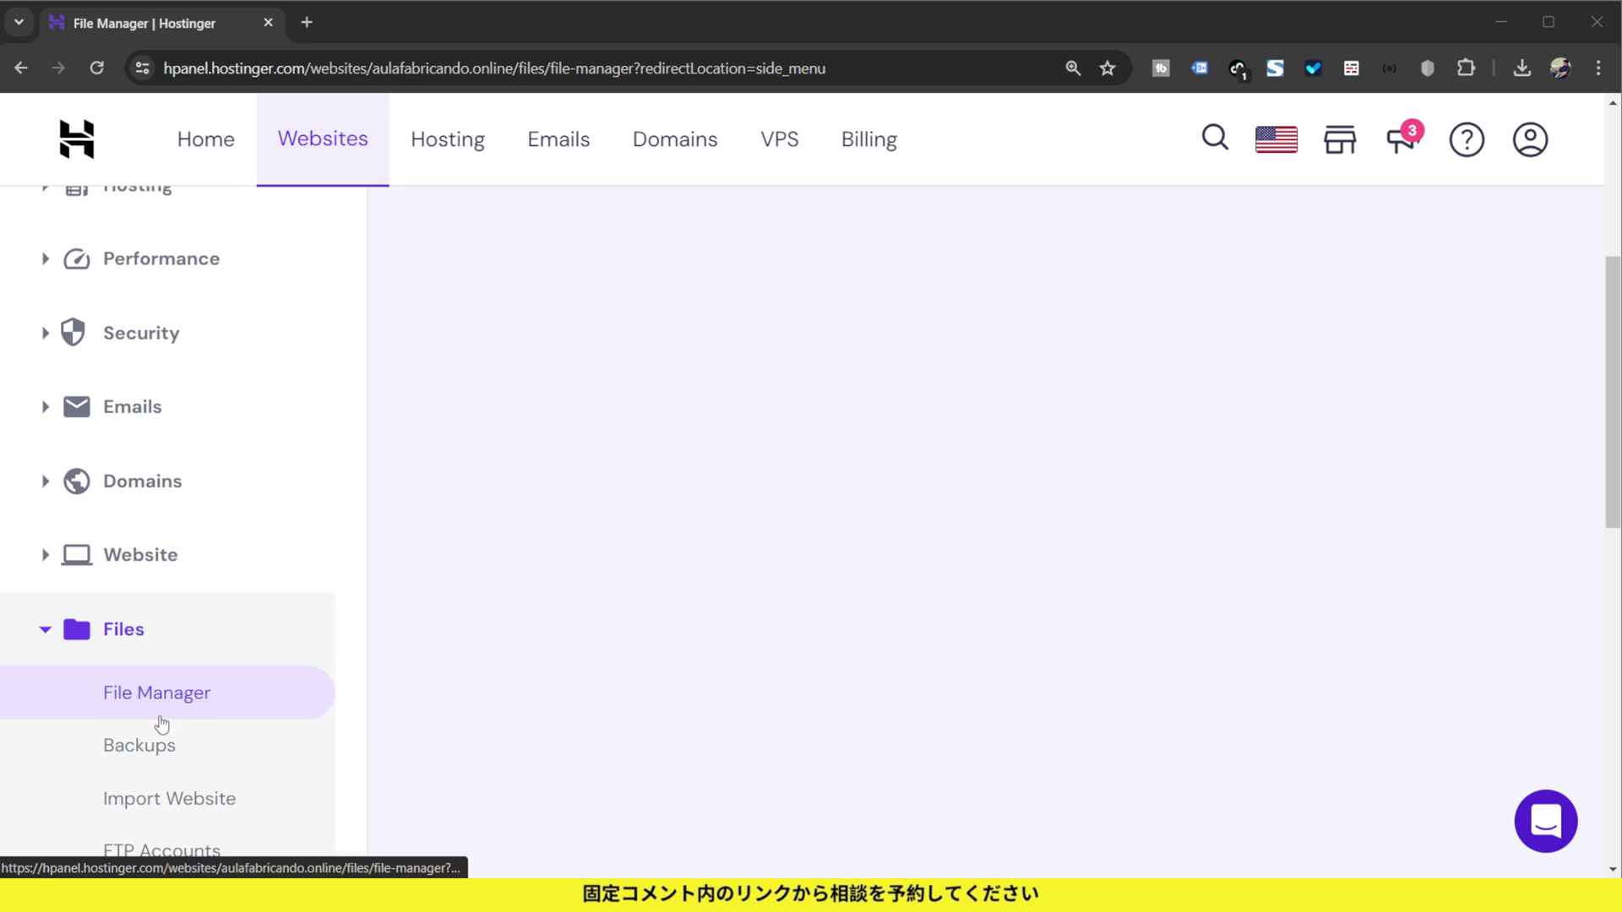
- Open the Hostinger file manager for the website and go to the plugins folder inside public_html/wp-content
click(163, 706)
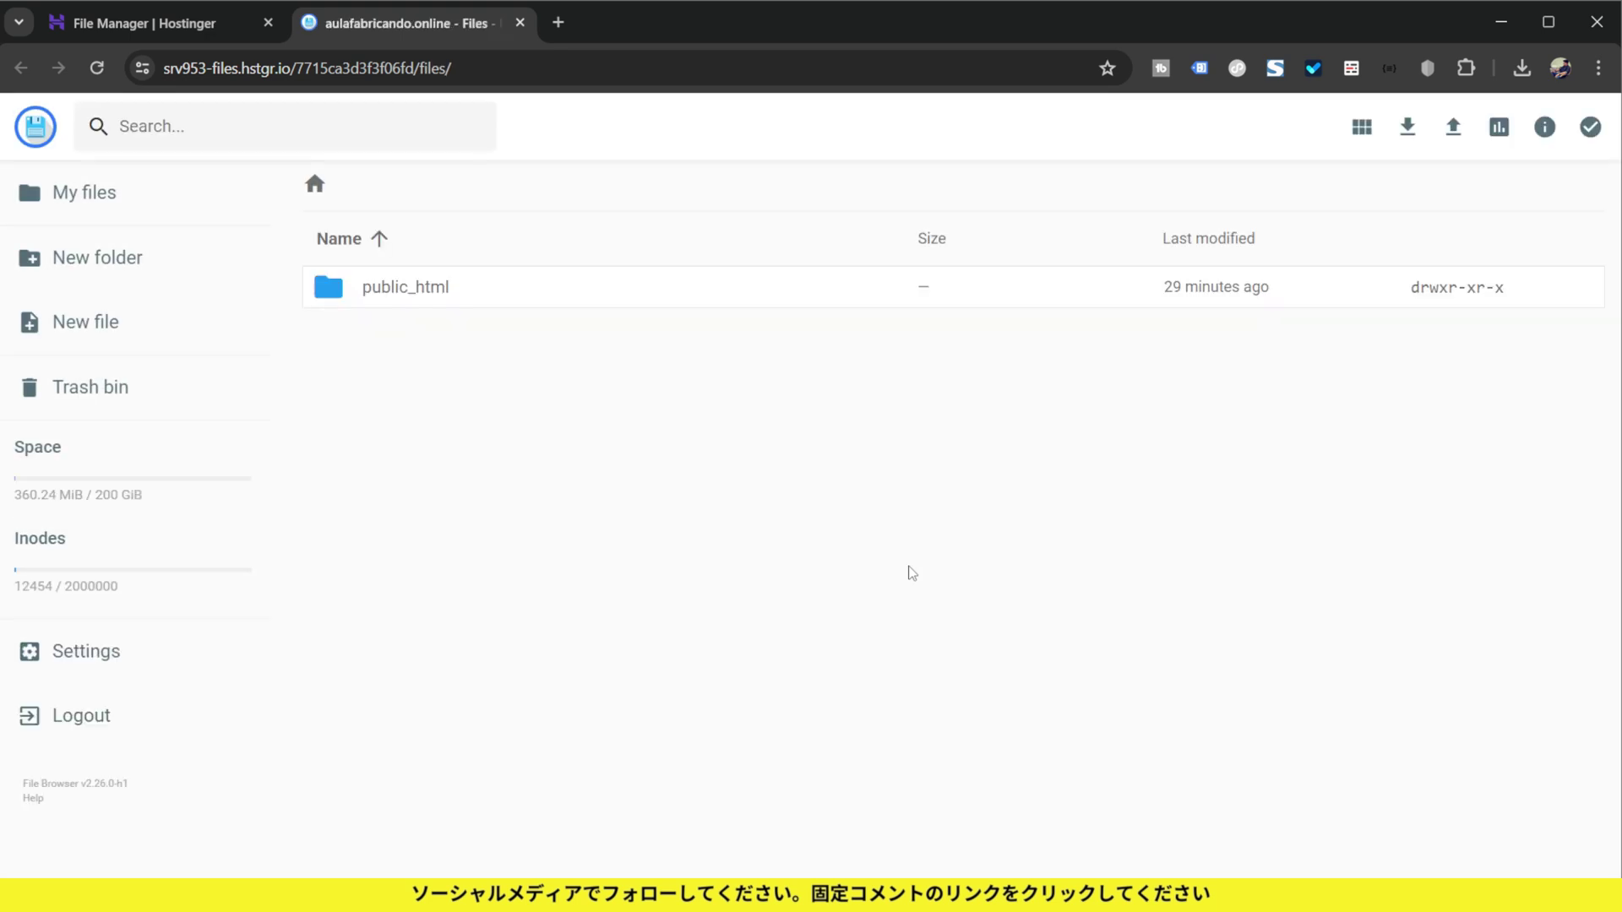
double_click(434, 303)
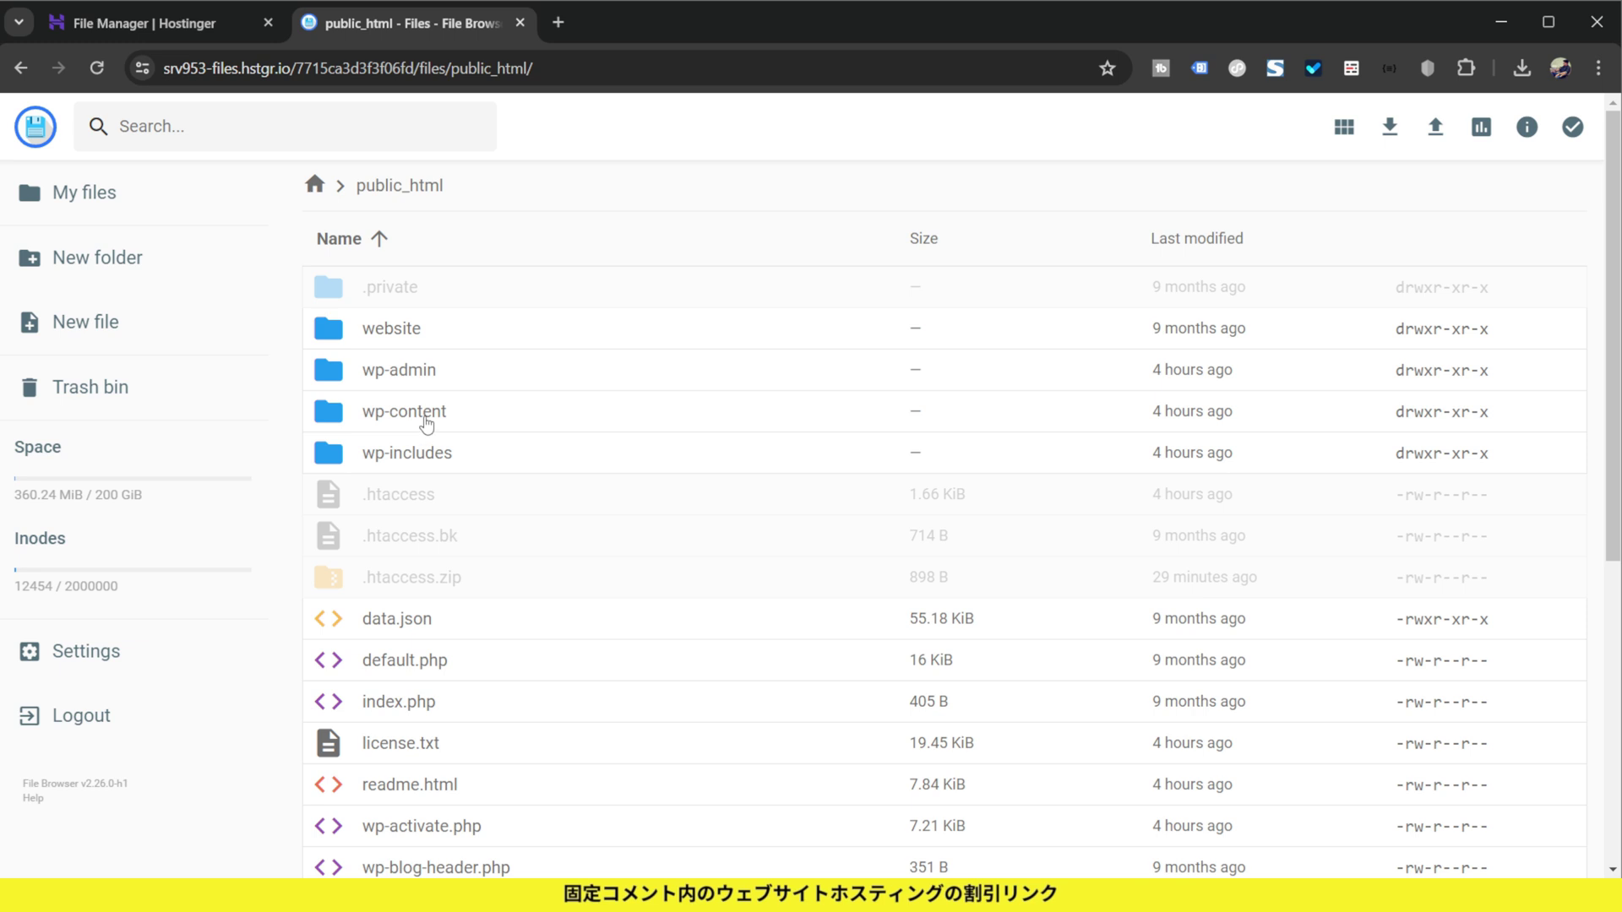
double_click(424, 430)
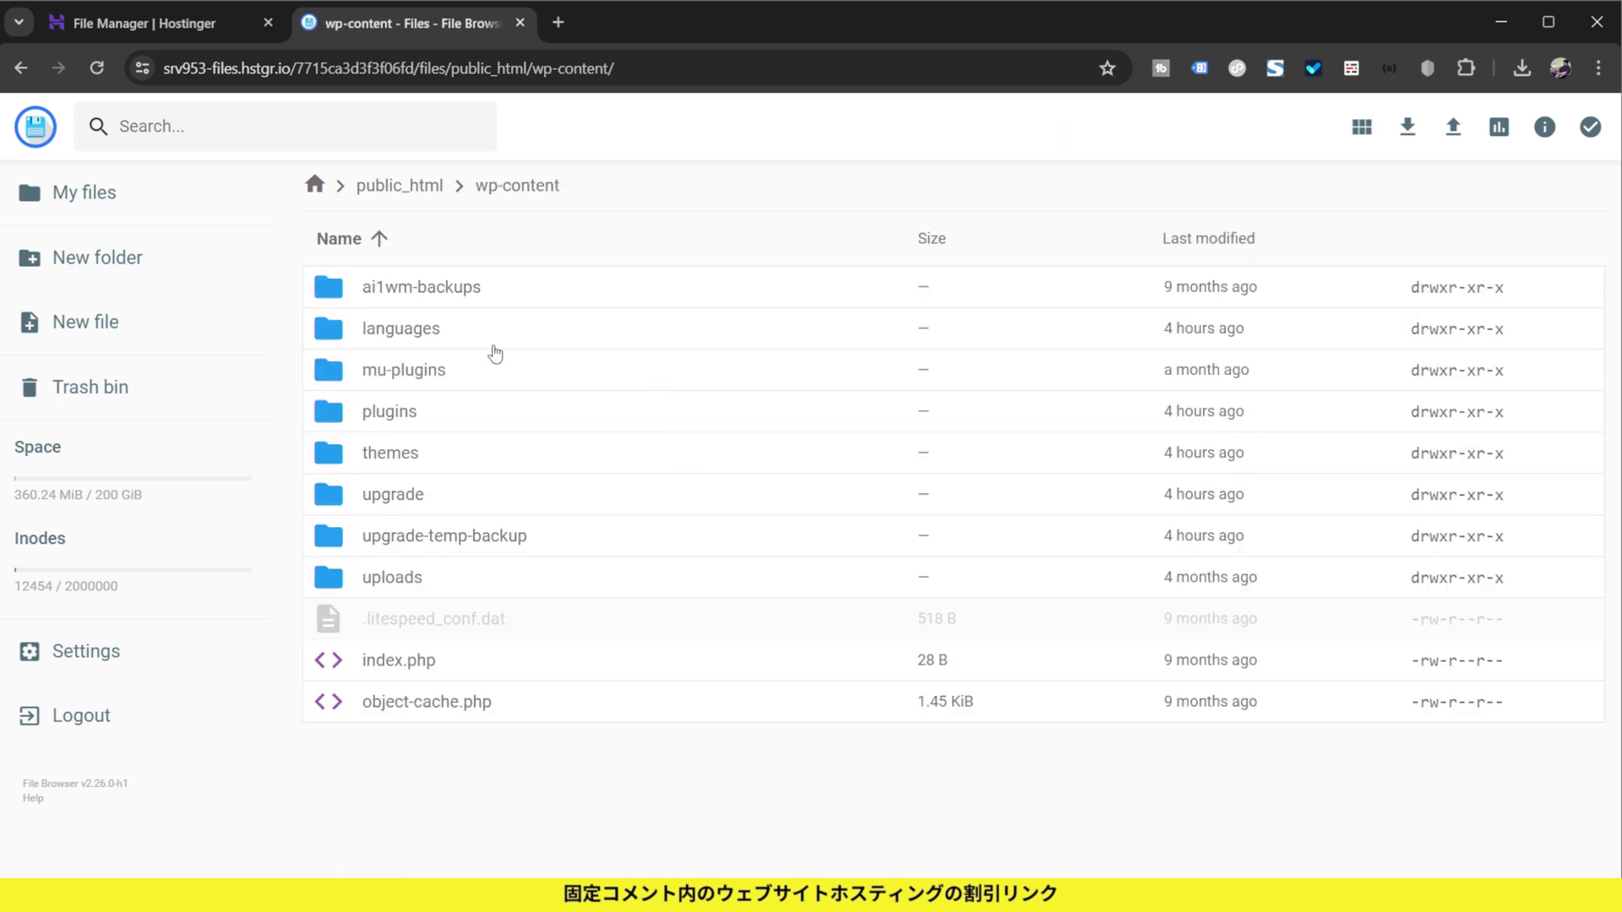
double_click(450, 417)
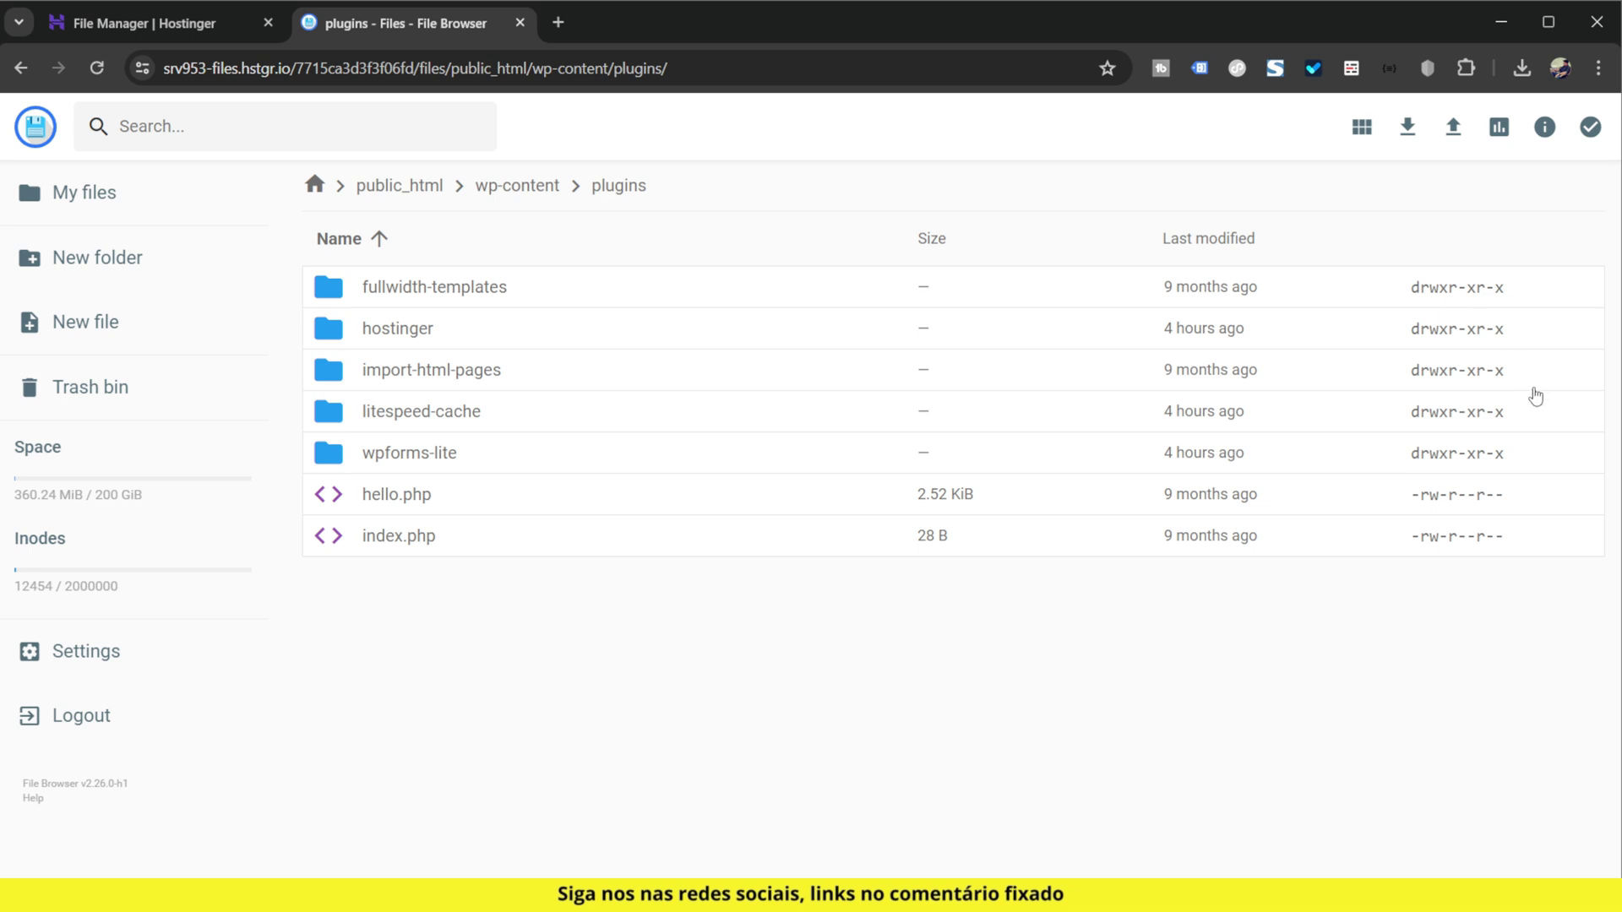
- Try group and others write access and recursive application in the fullwidth-templates folder's permissions, then cancel the dialog
key(ctrl+plus)
key(ctrl+plus)
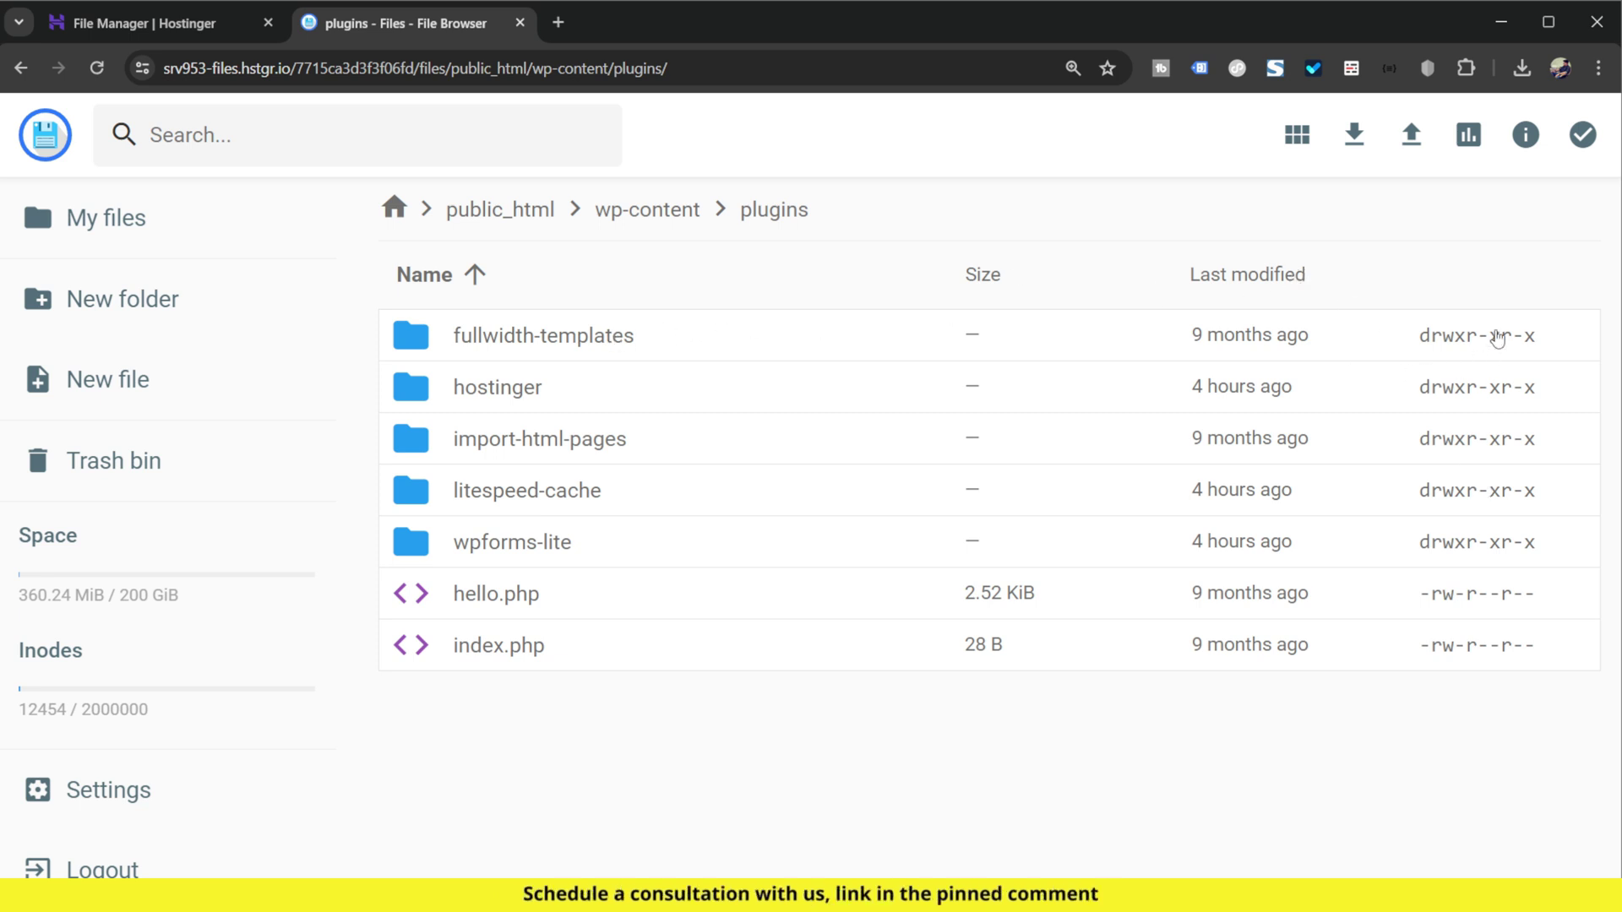
click(597, 345)
right_click(597, 345)
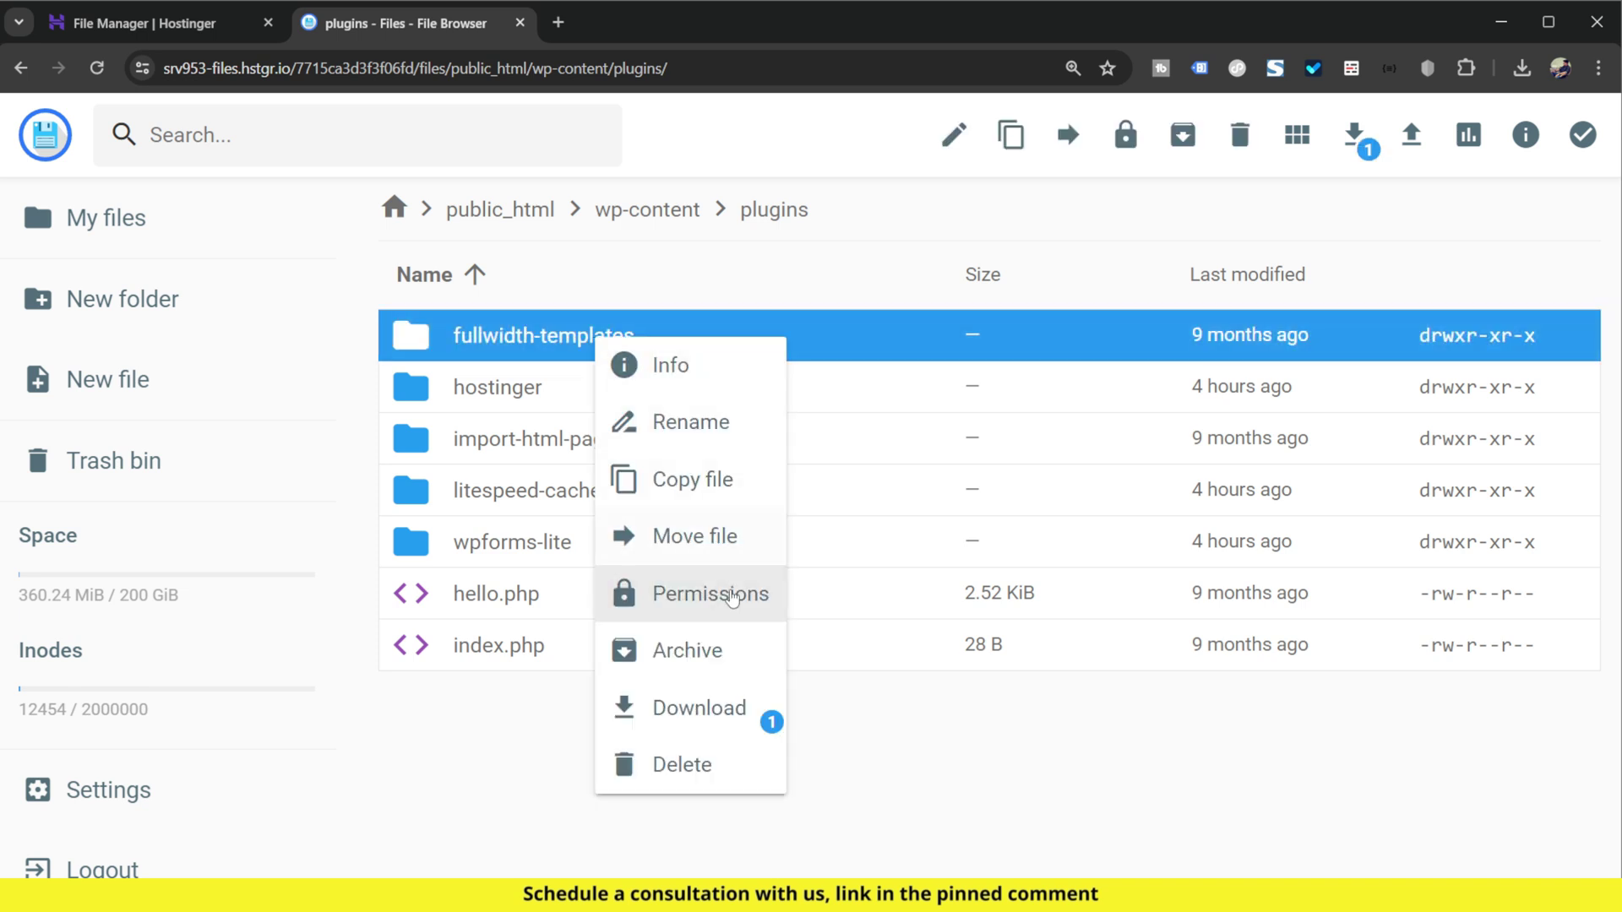
click(727, 621)
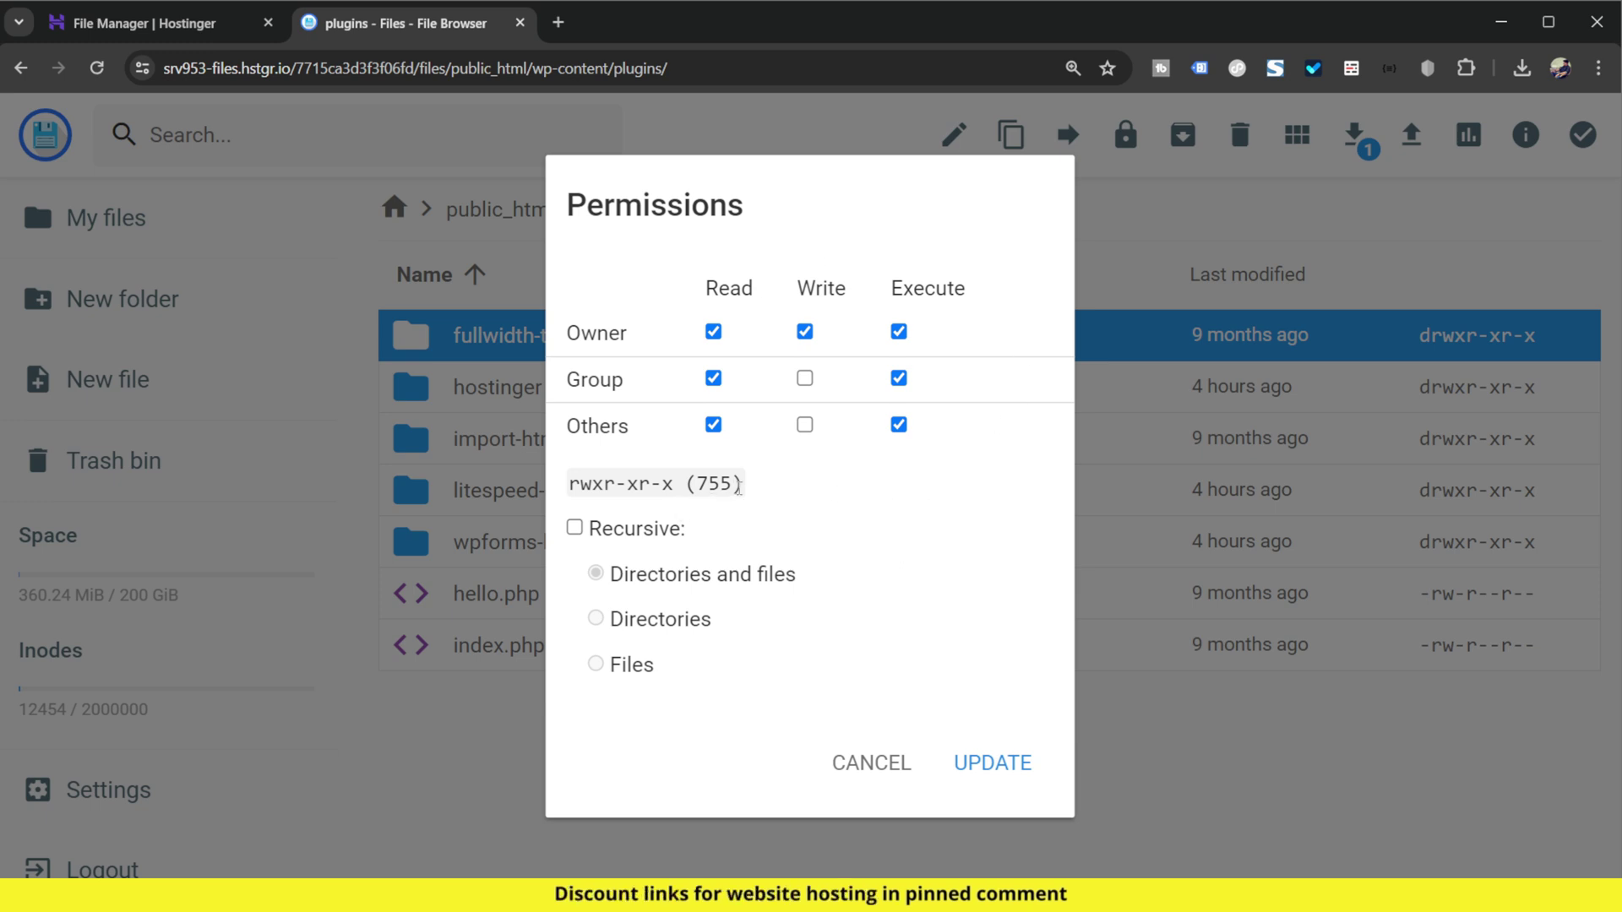
click(804, 378)
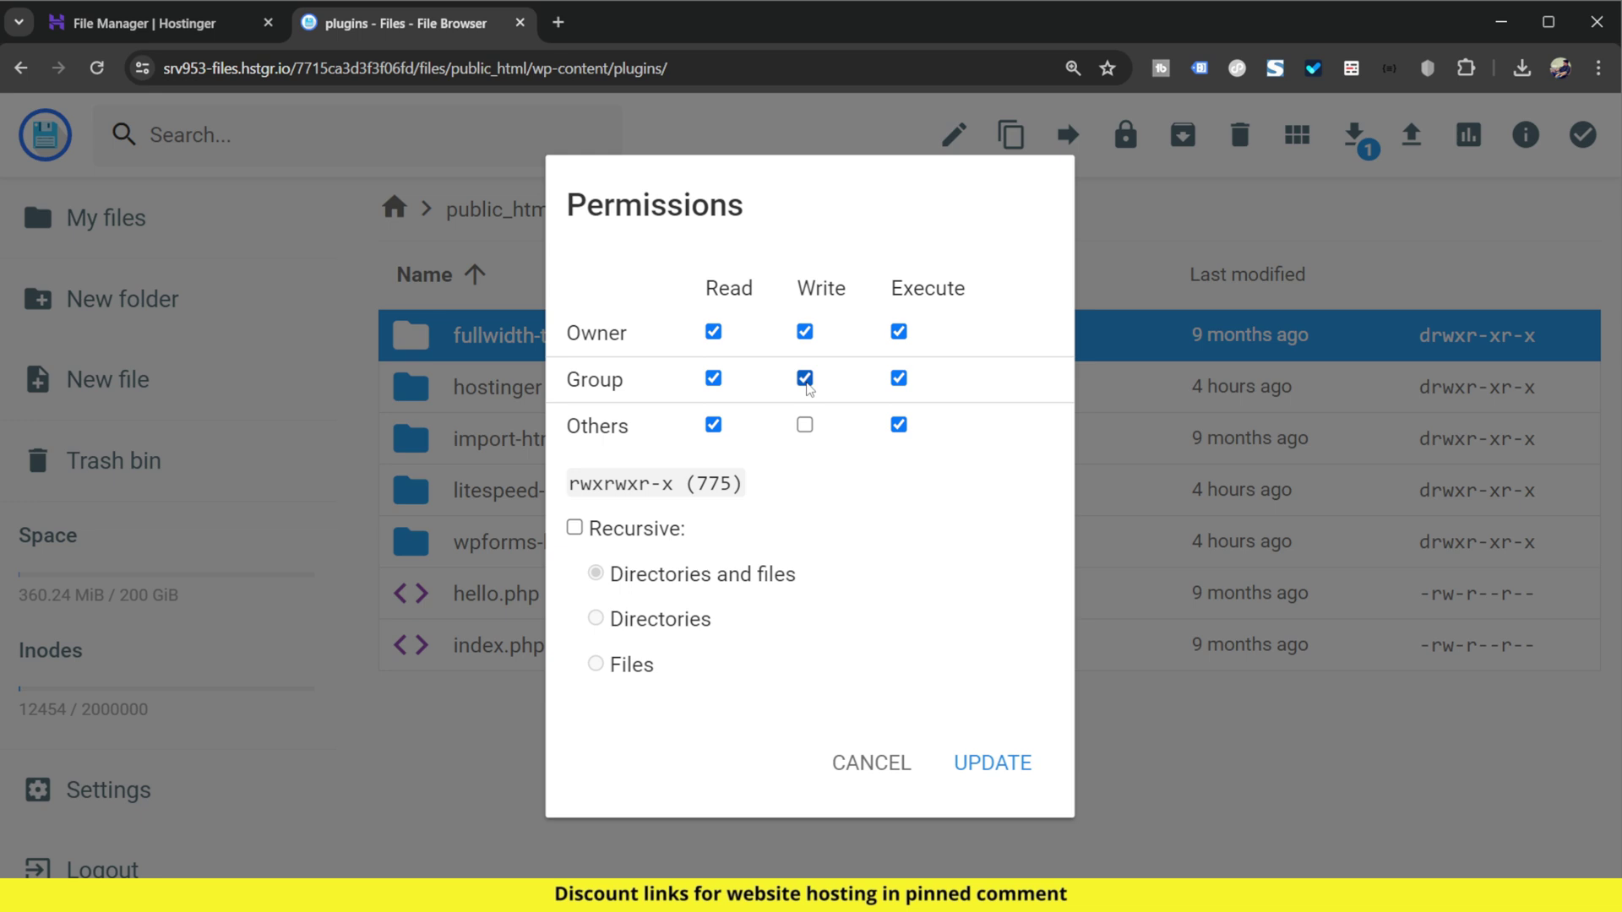
click(805, 426)
click(805, 378)
click(805, 425)
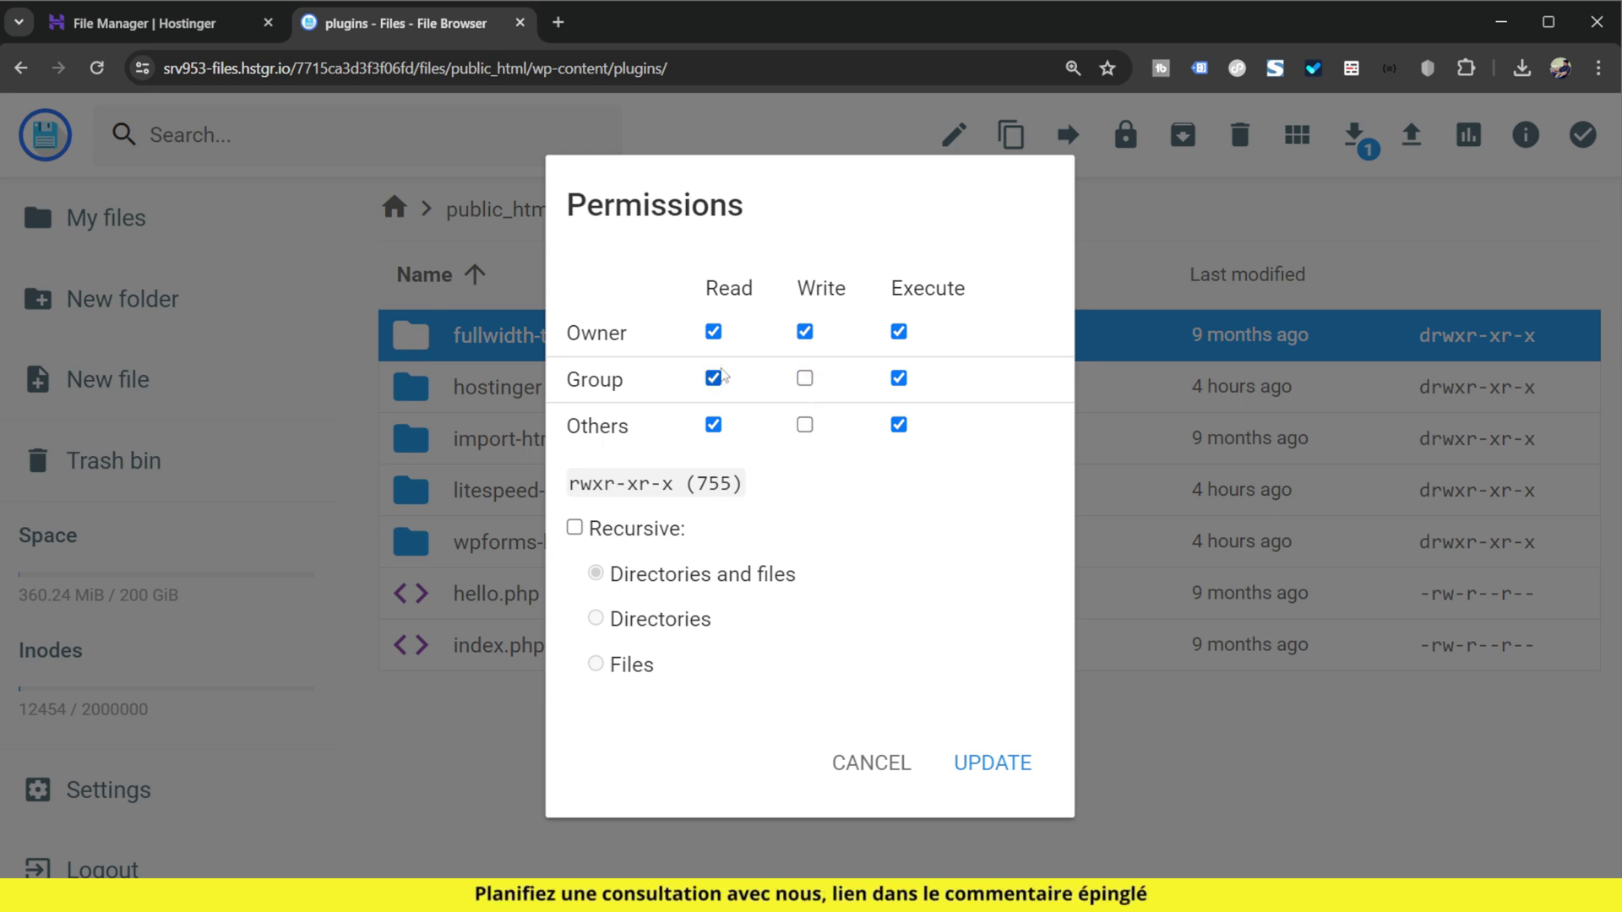
click(576, 531)
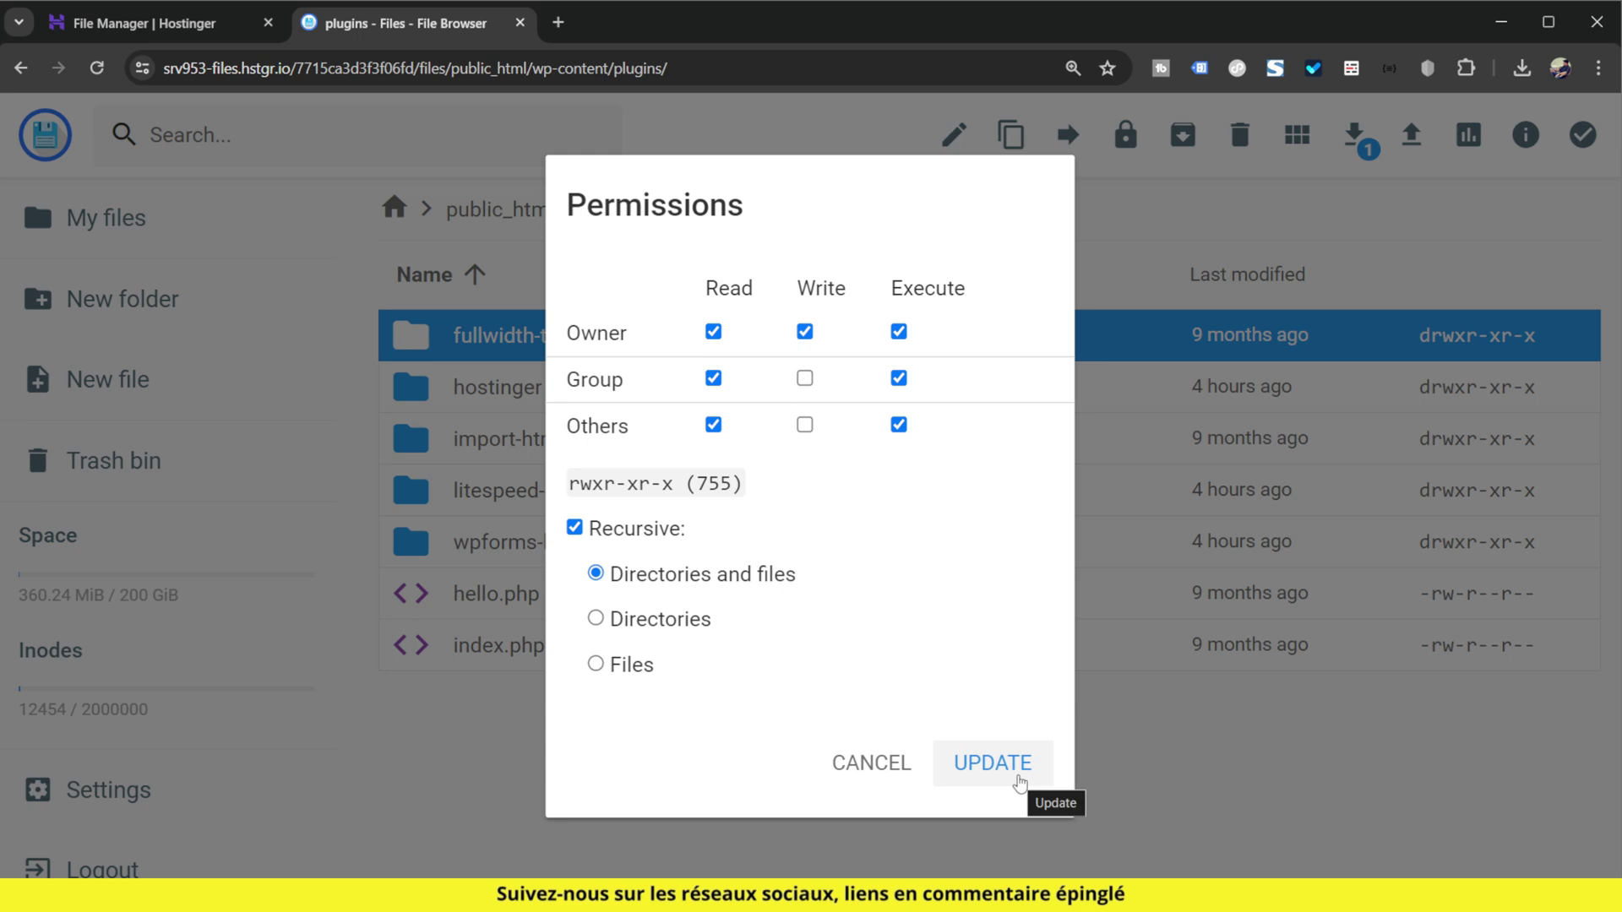
click(889, 773)
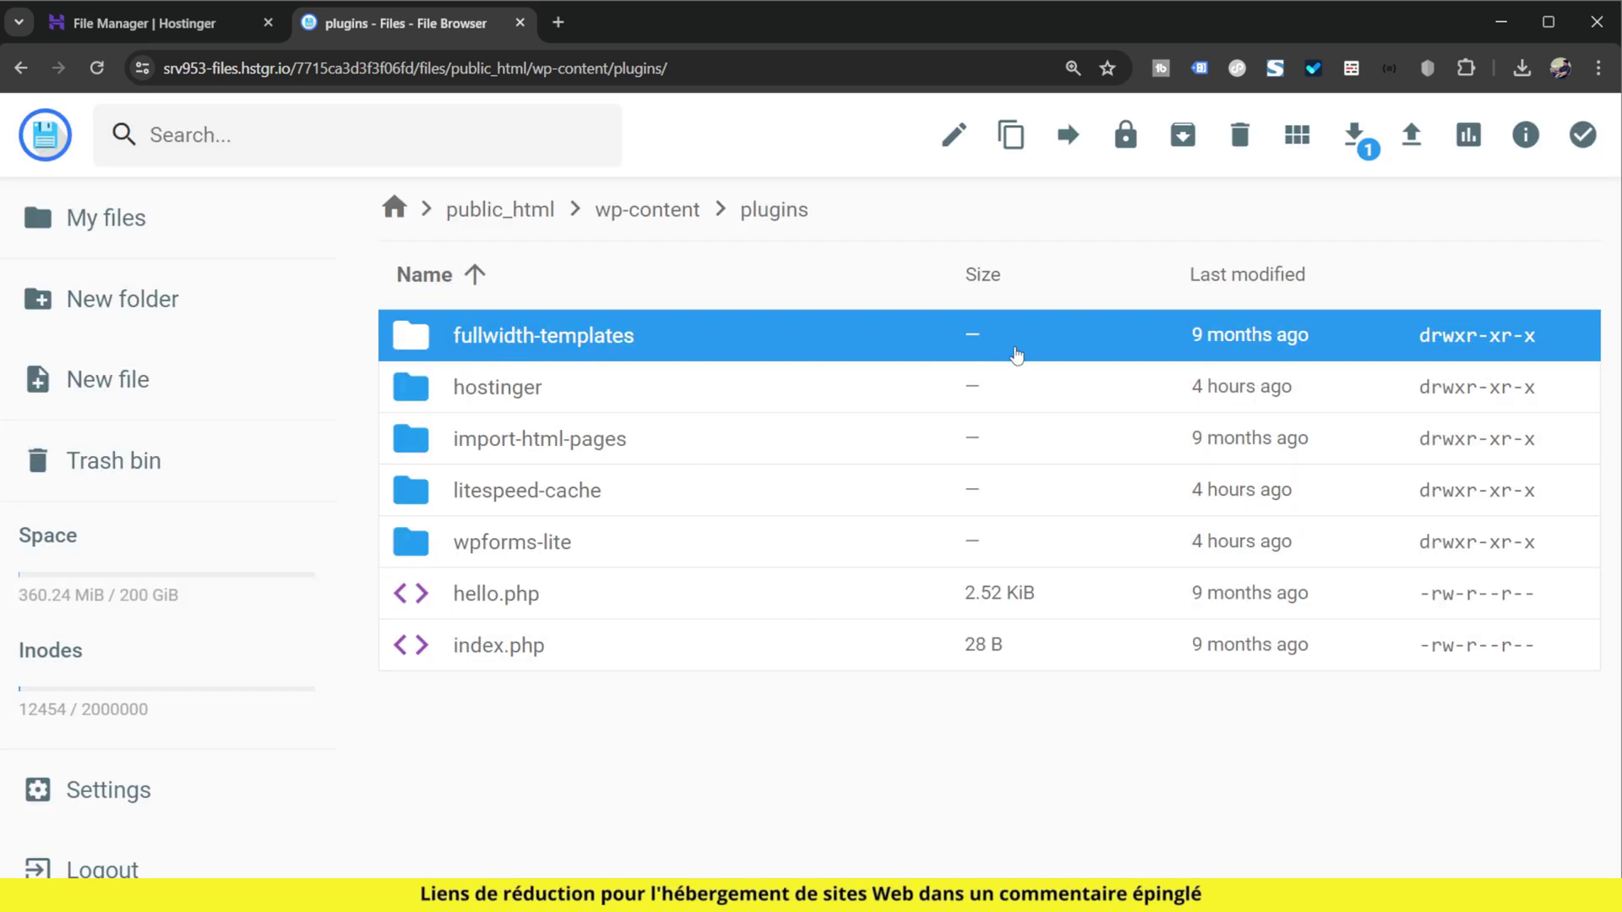
- Archive the fullwidth-templates plugin folder as a zip file under its own name
right_click(648, 344)
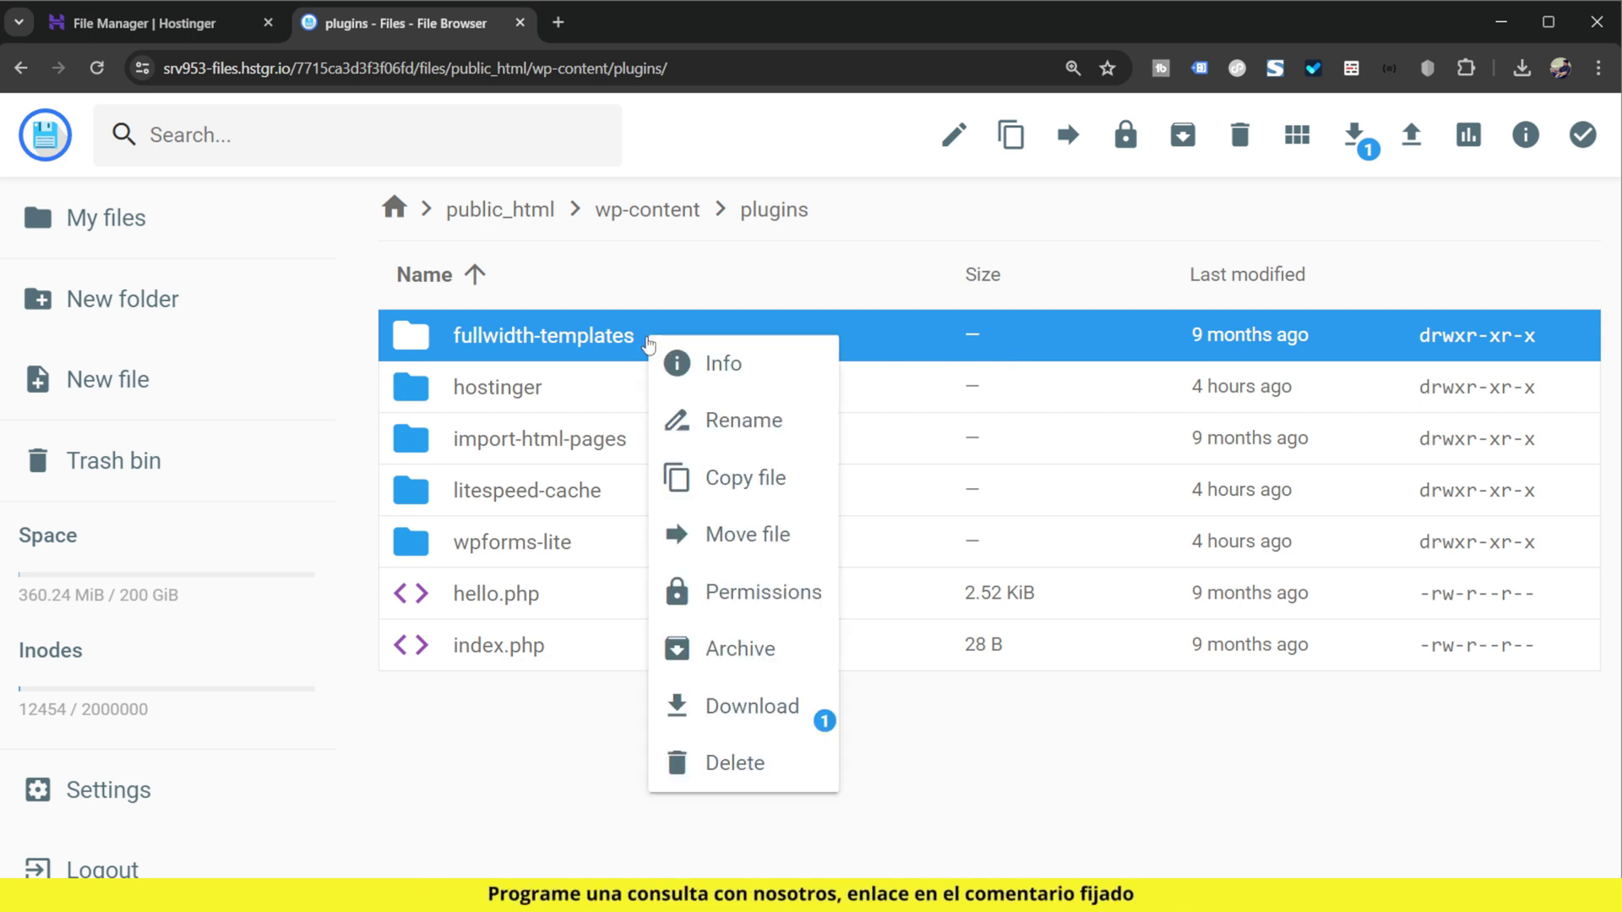
click(786, 648)
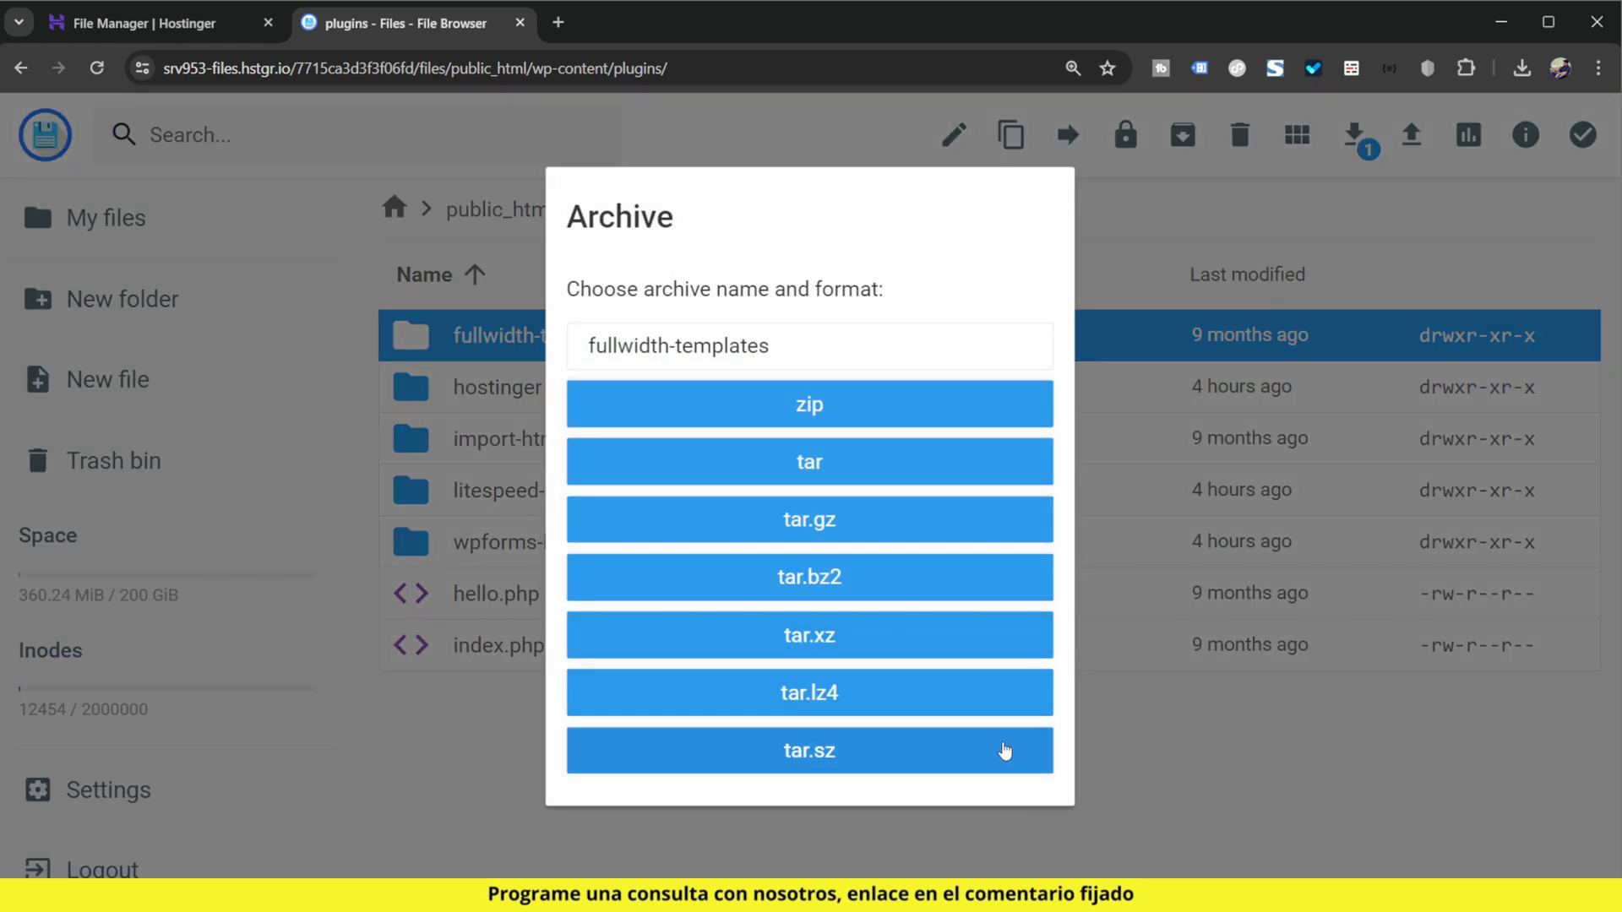
click(768, 403)
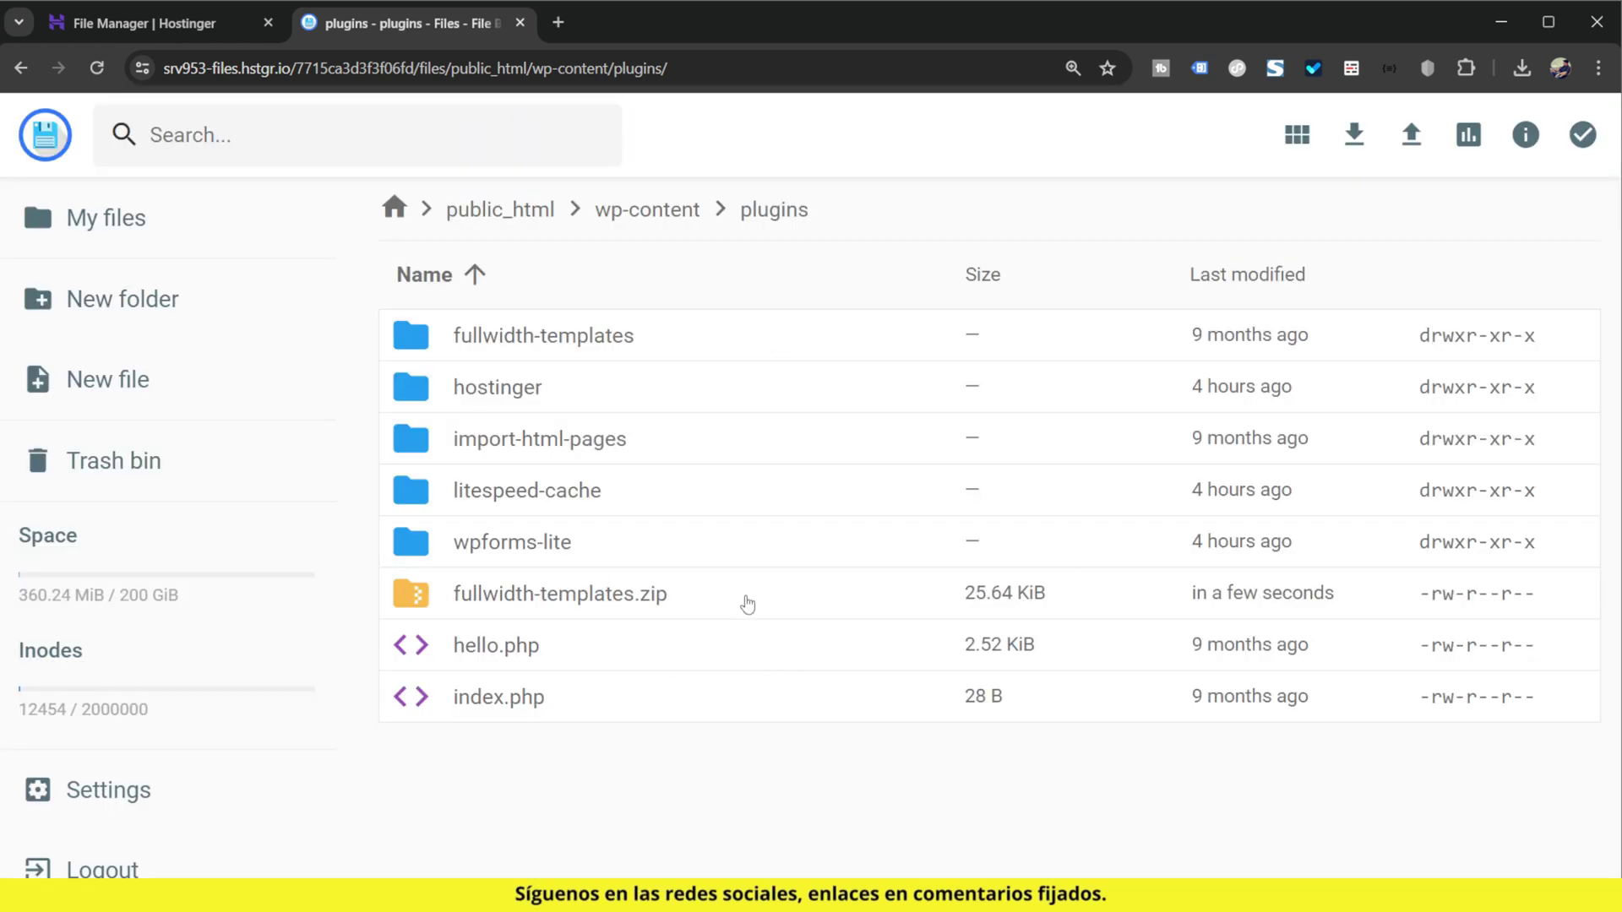
click(747, 602)
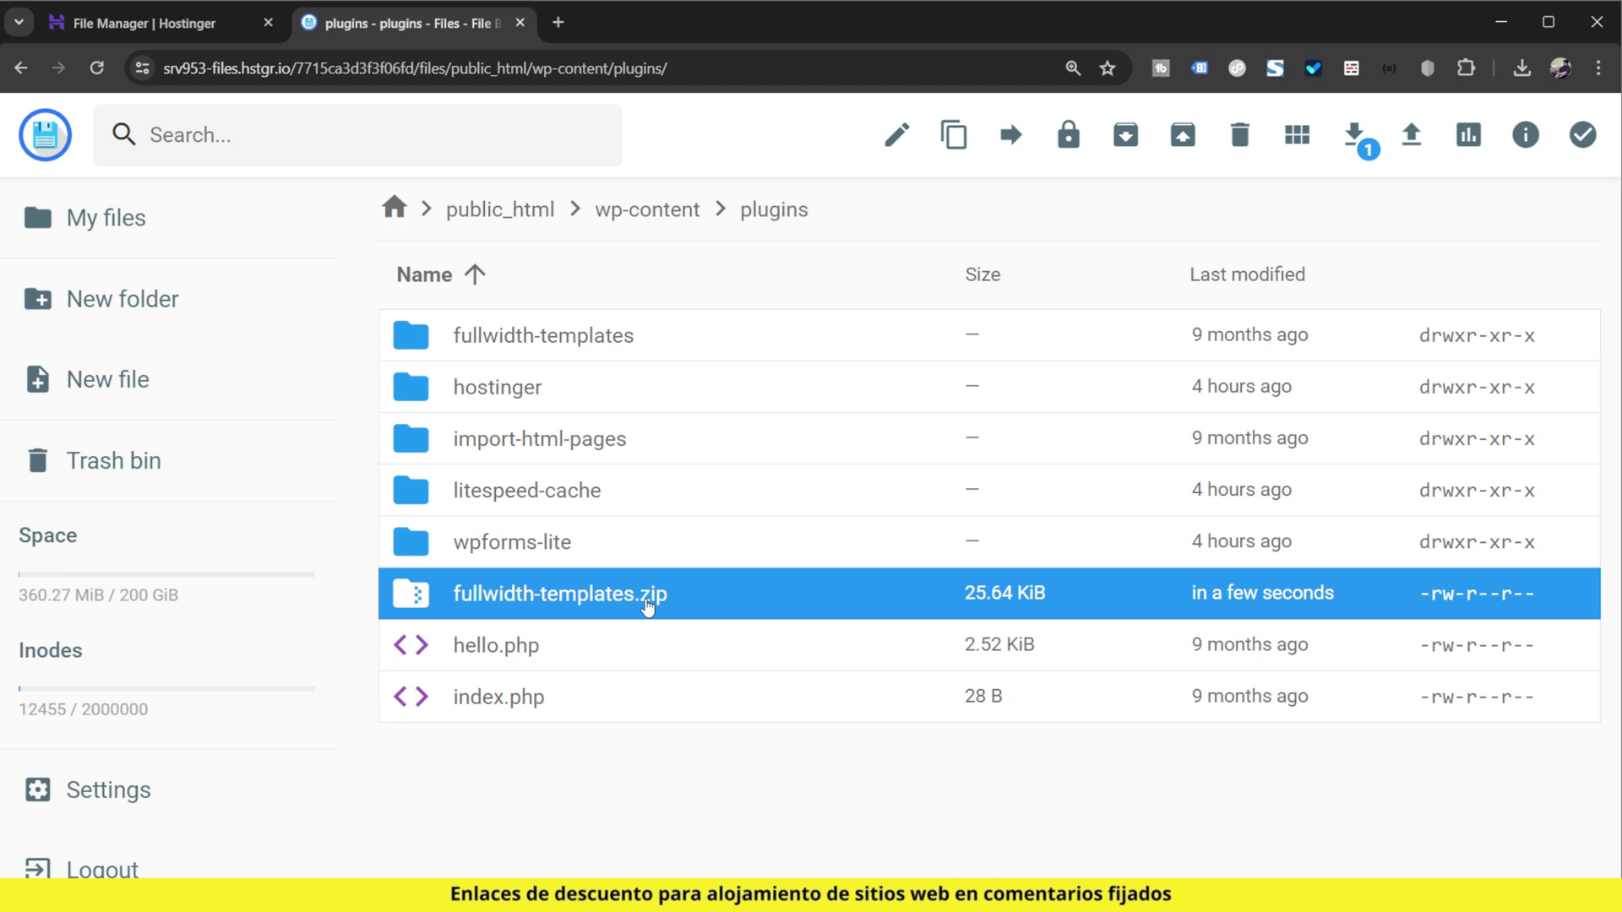
click(746, 347)
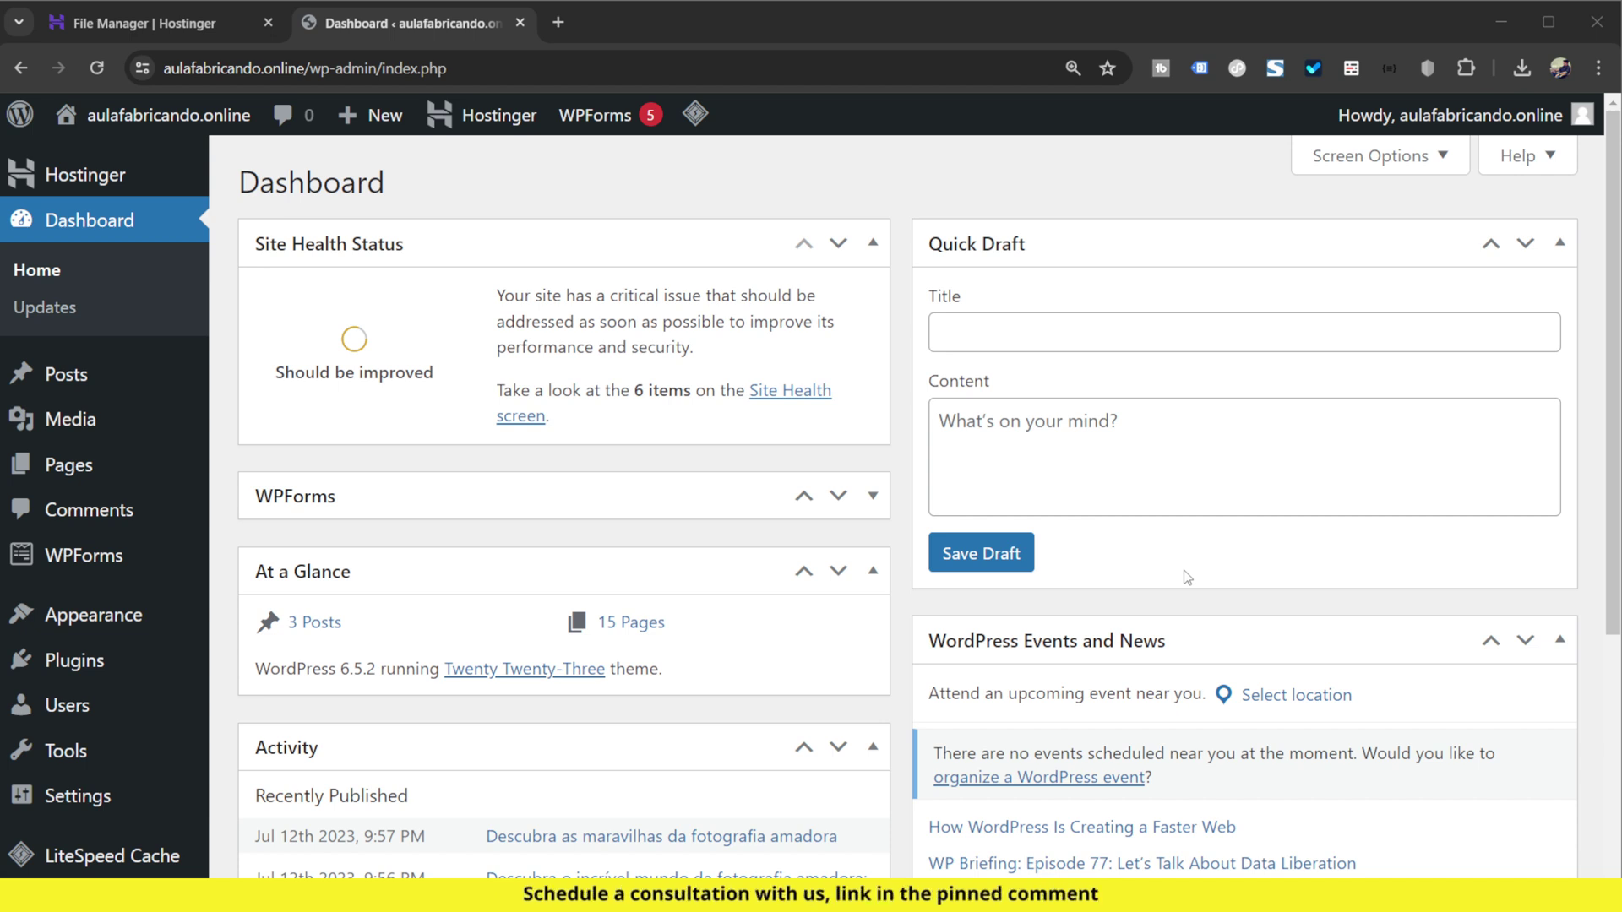
- Activate the Twenty Twenty-Four theme in the WordPress admin of aulafabricando.online
click(138, 621)
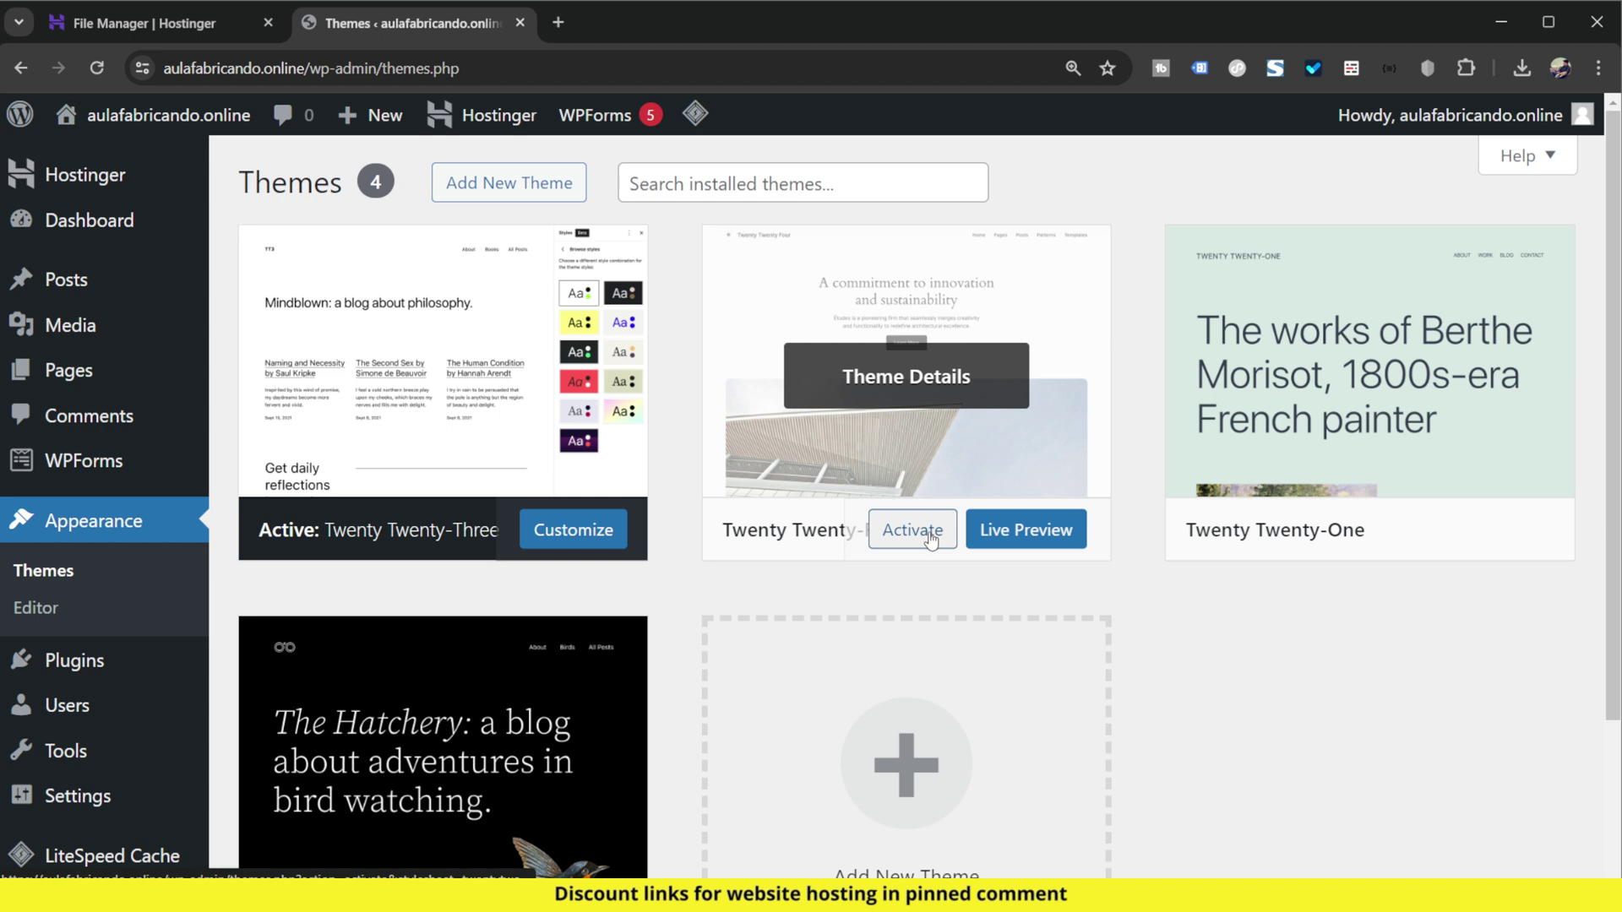
key(ctrl+plus)
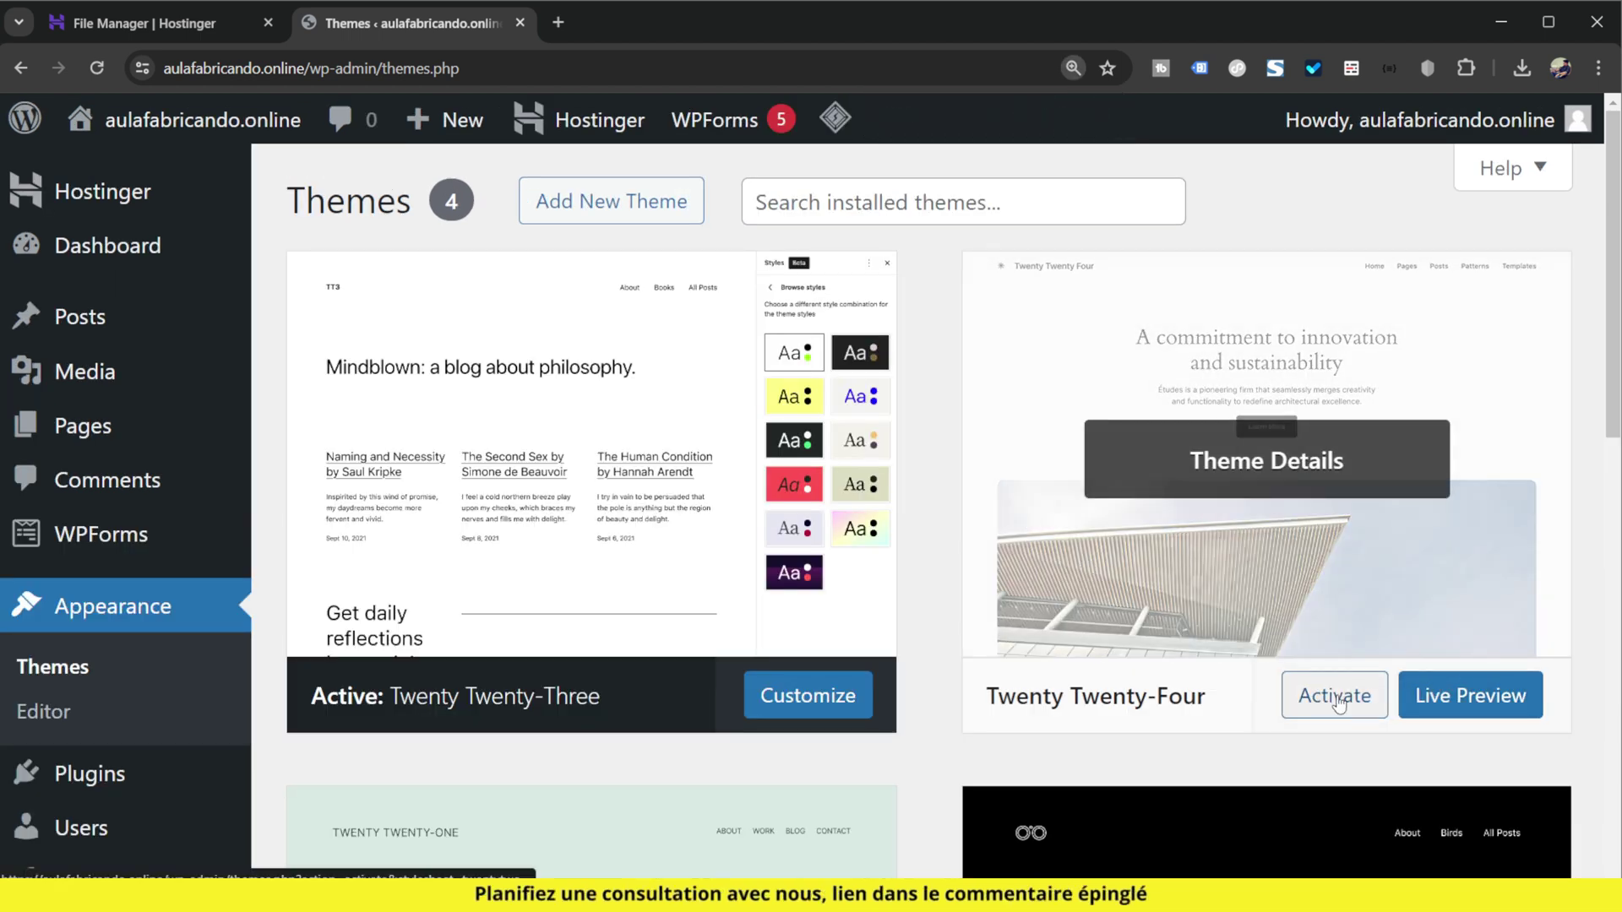
click(1333, 697)
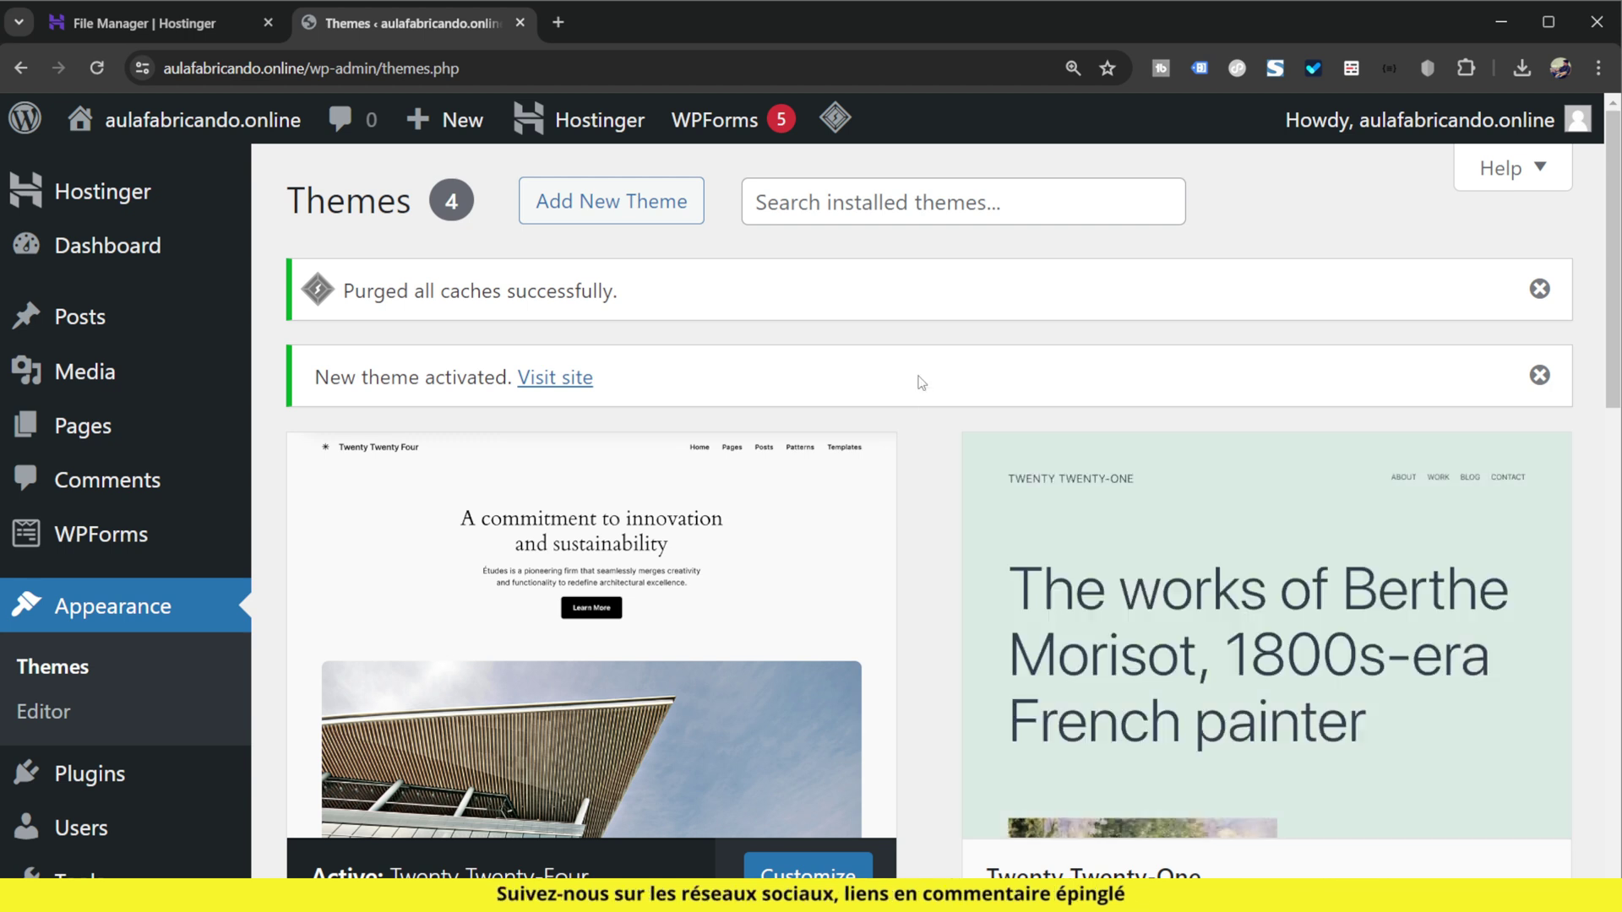
- Open the aulafabricando.online site in a new tab to check how it displays, then close it
middle_click(152, 177)
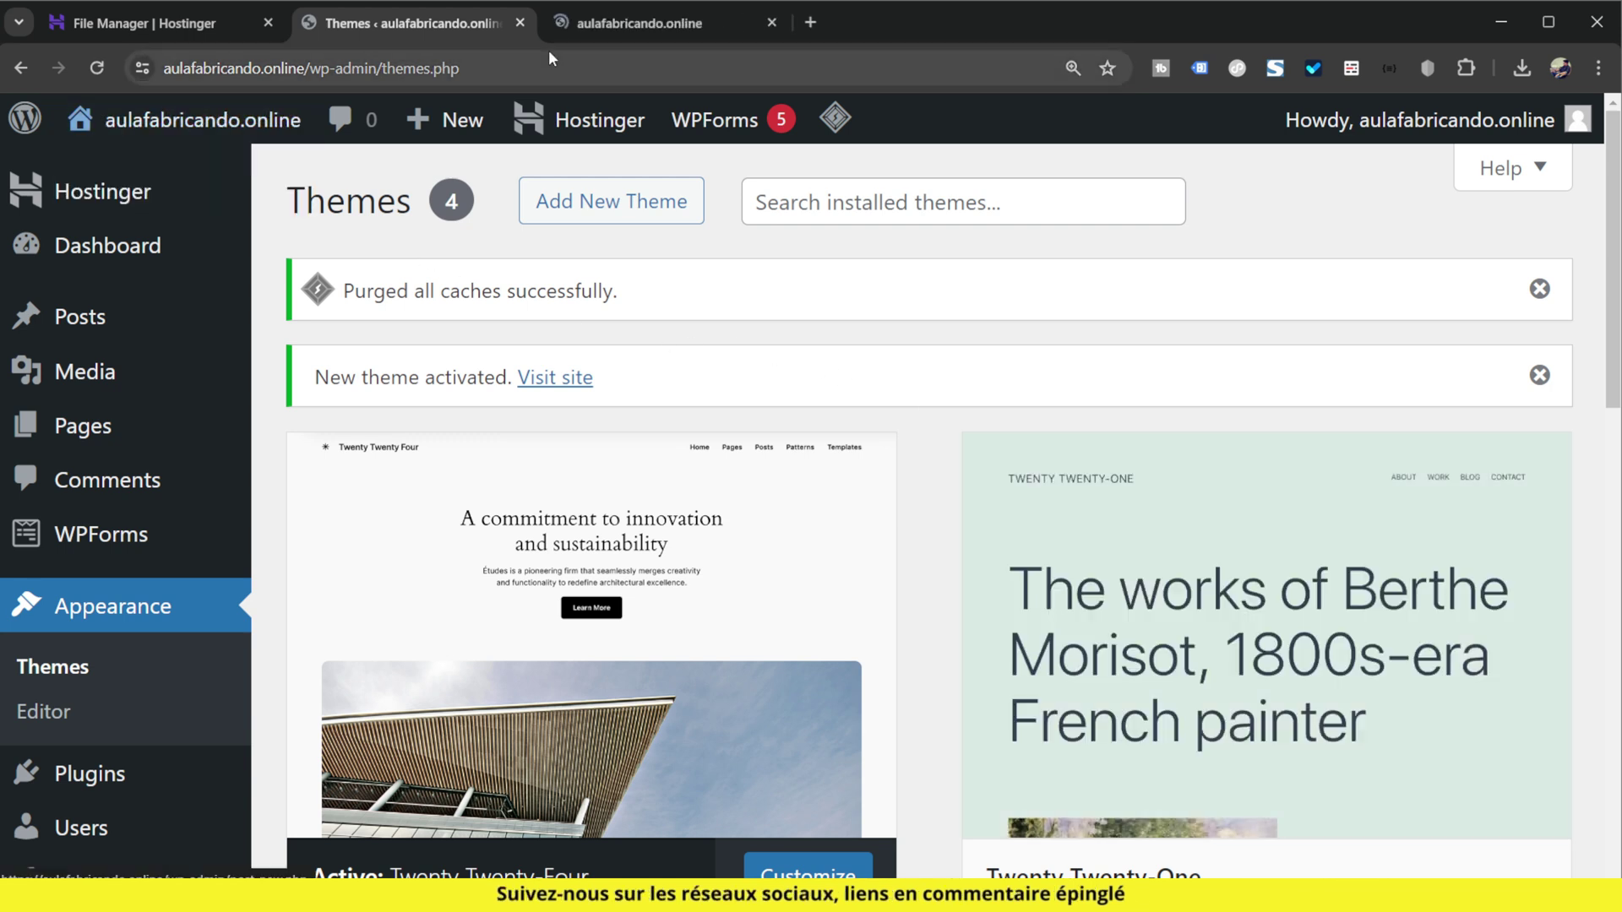
click(580, 30)
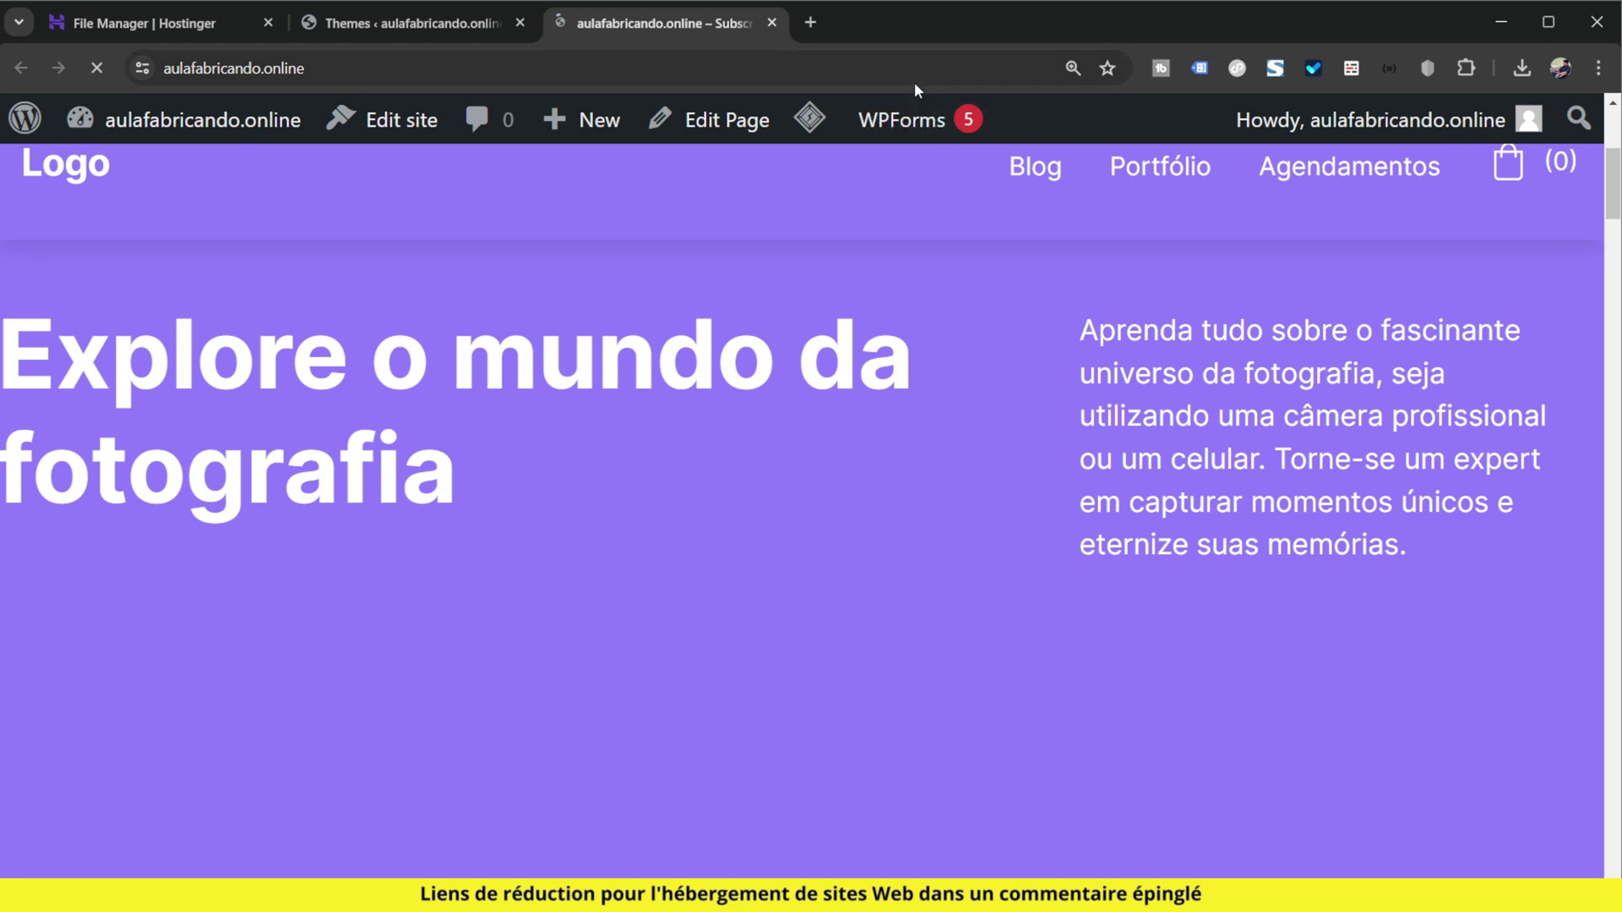
click(771, 22)
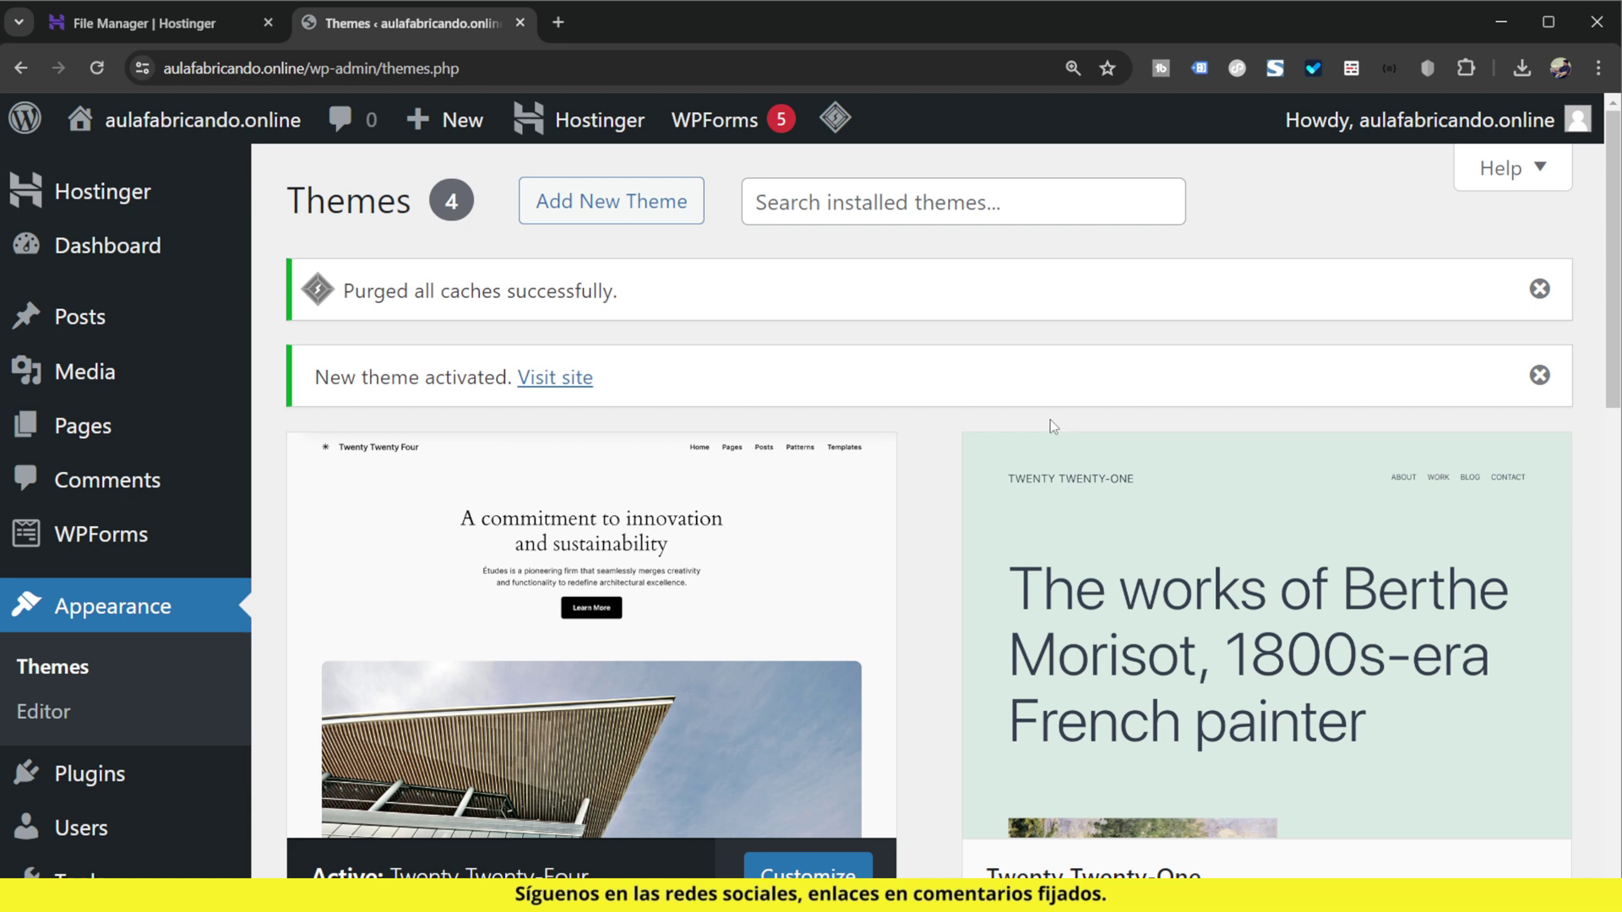
- Open the Hostinger file manager for aulafabricando.online and go to the themes folder inside public_html/wp-content
click(119, 23)
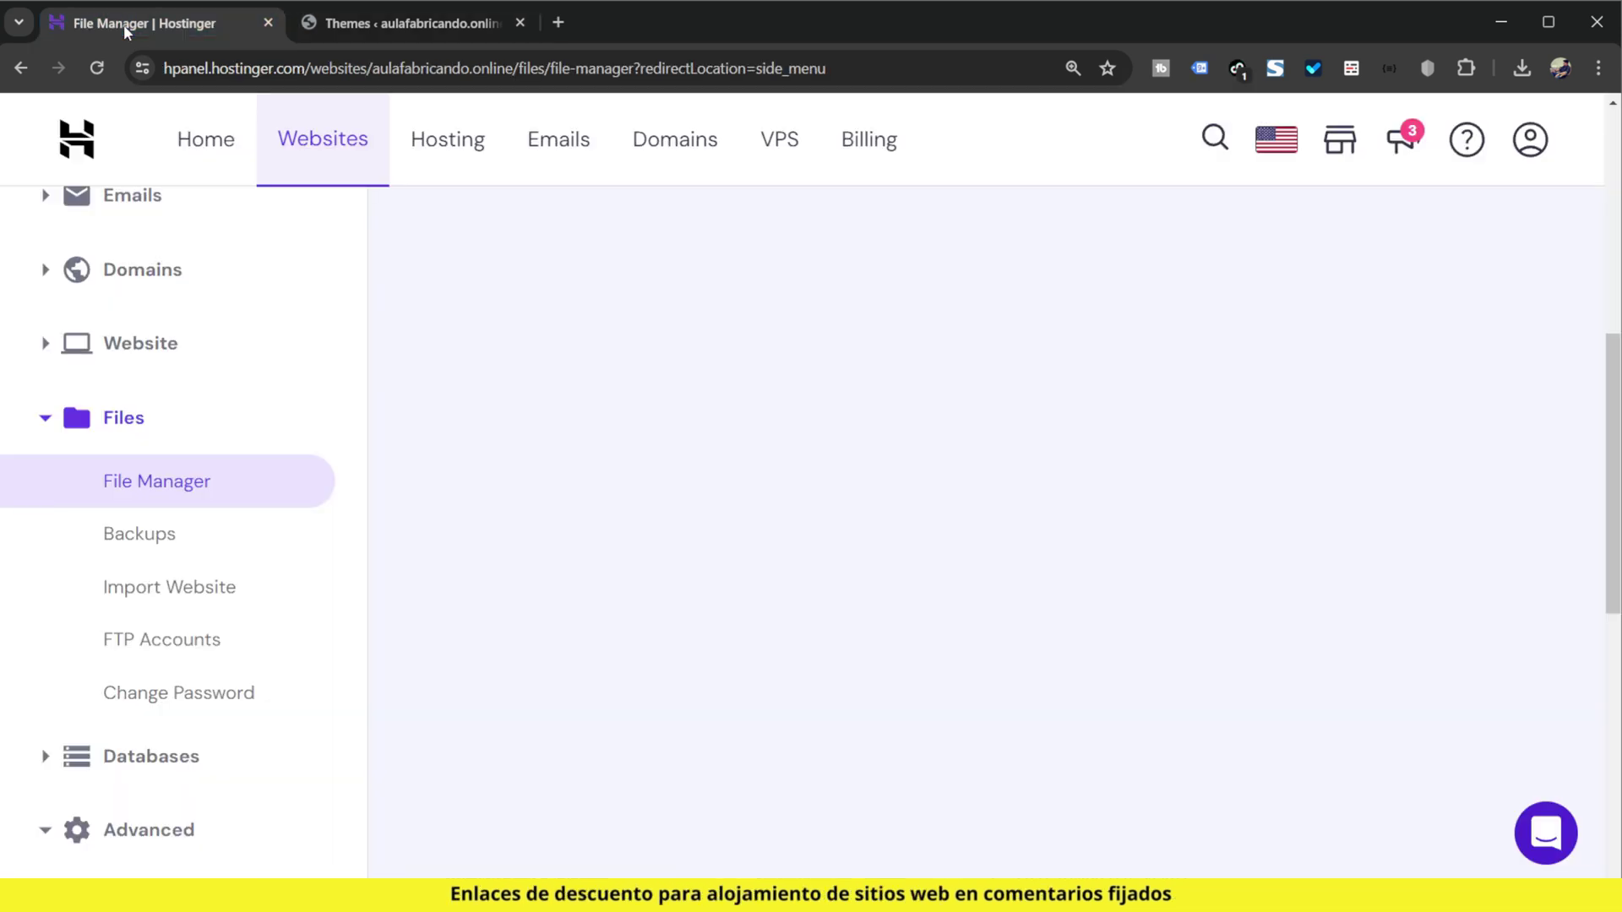
click(163, 490)
click(667, 416)
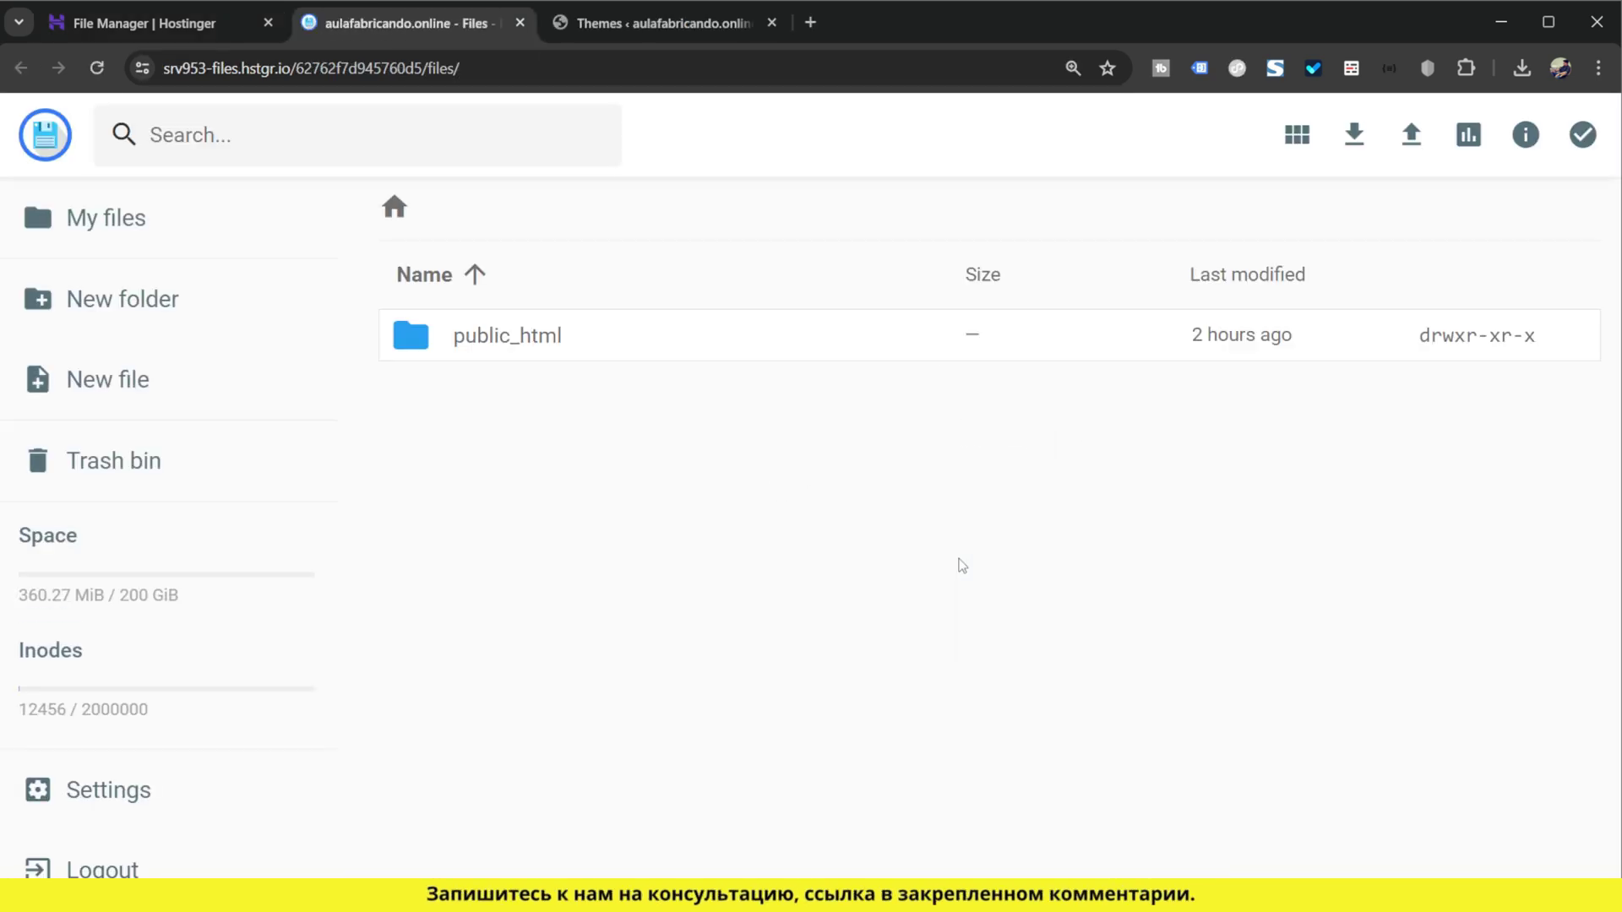
double_click(558, 355)
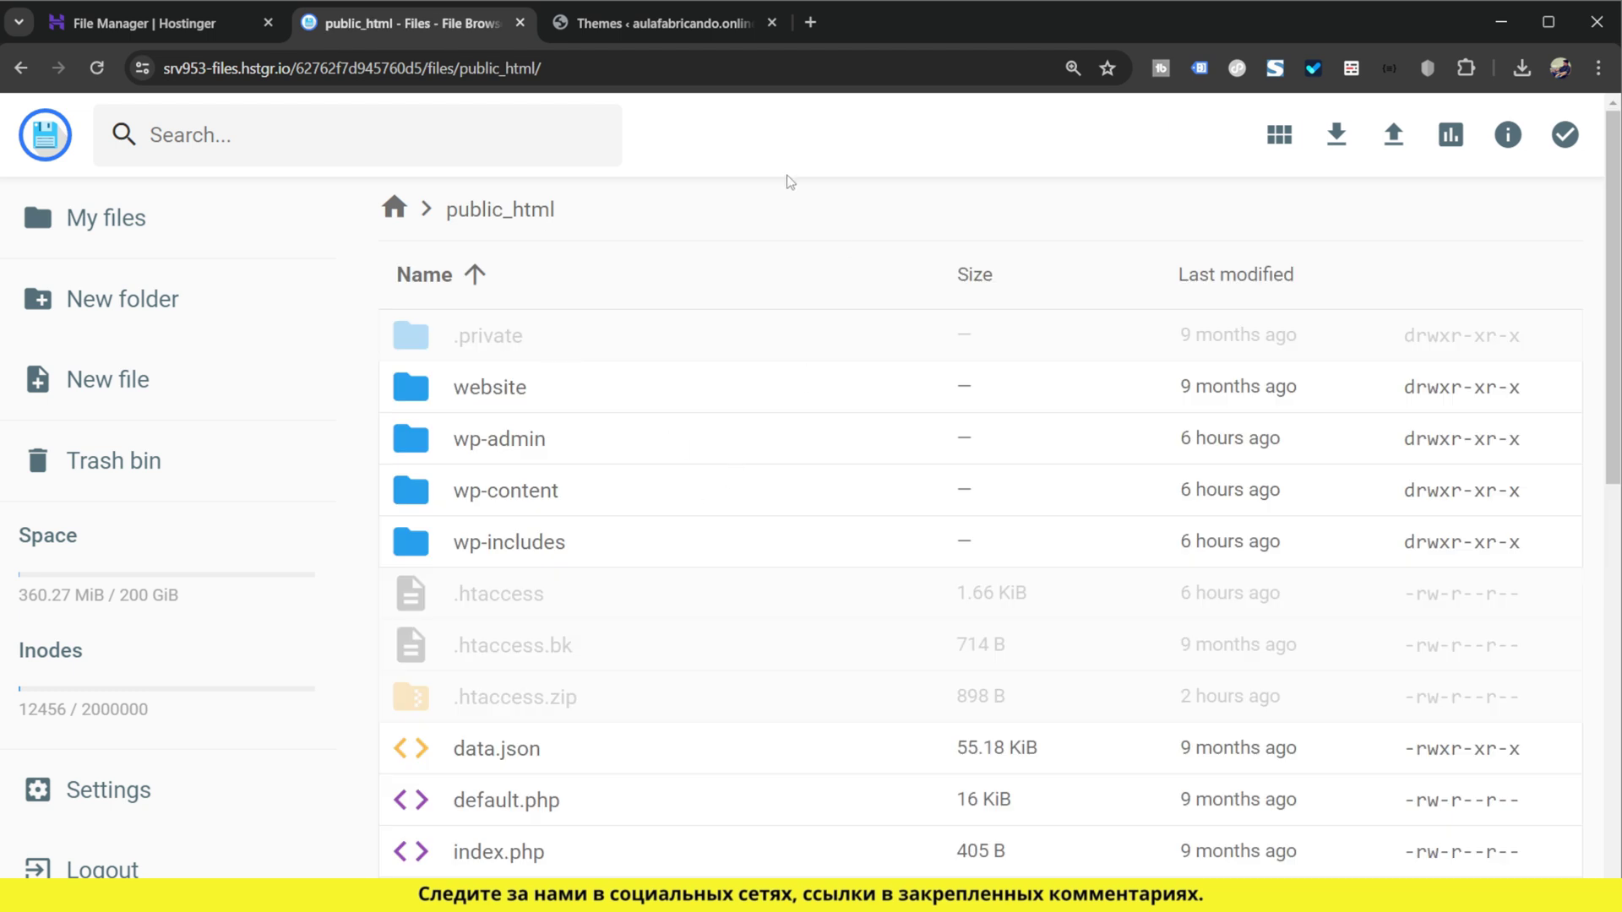
double_click(602, 495)
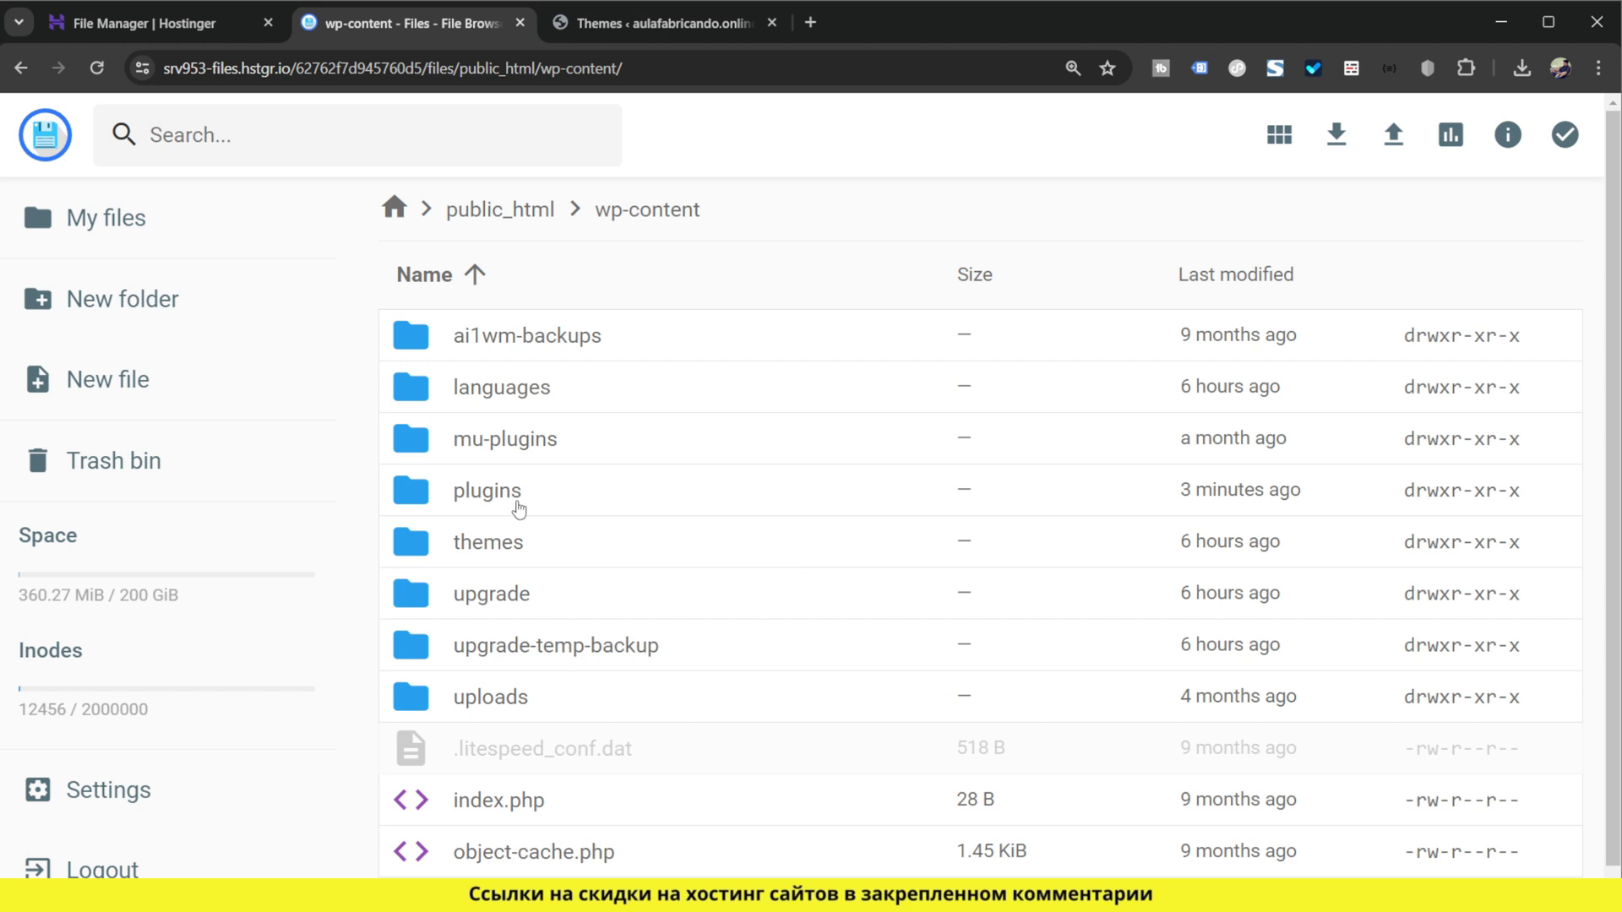
double_click(531, 551)
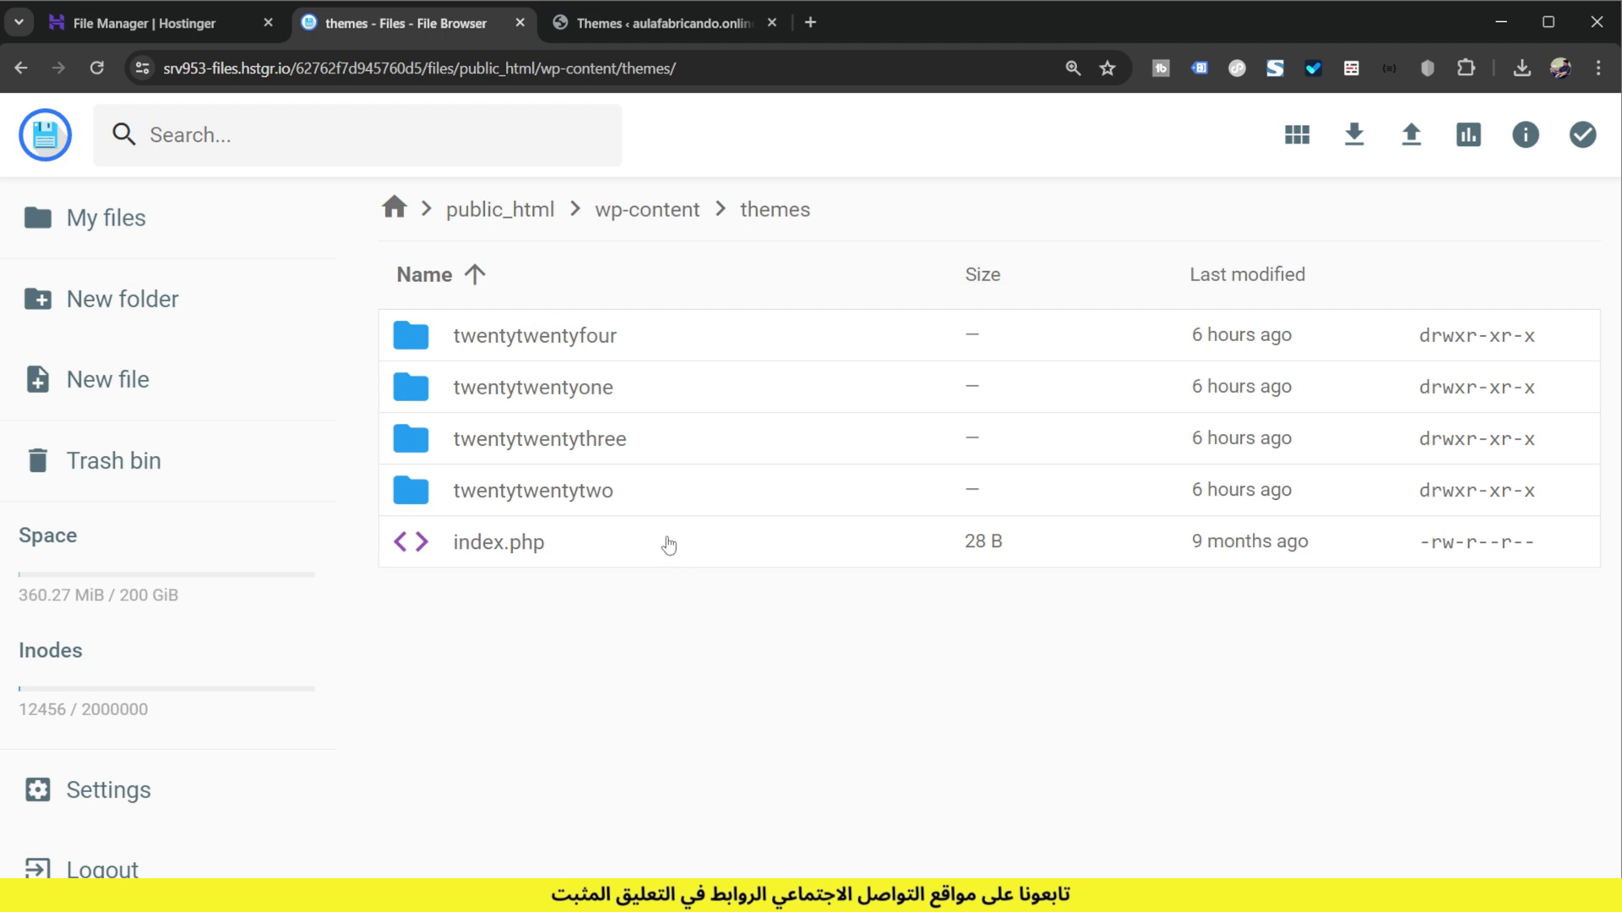
- Return to the Hostinger panel and open the website's database in phpMyAdmin
click(189, 32)
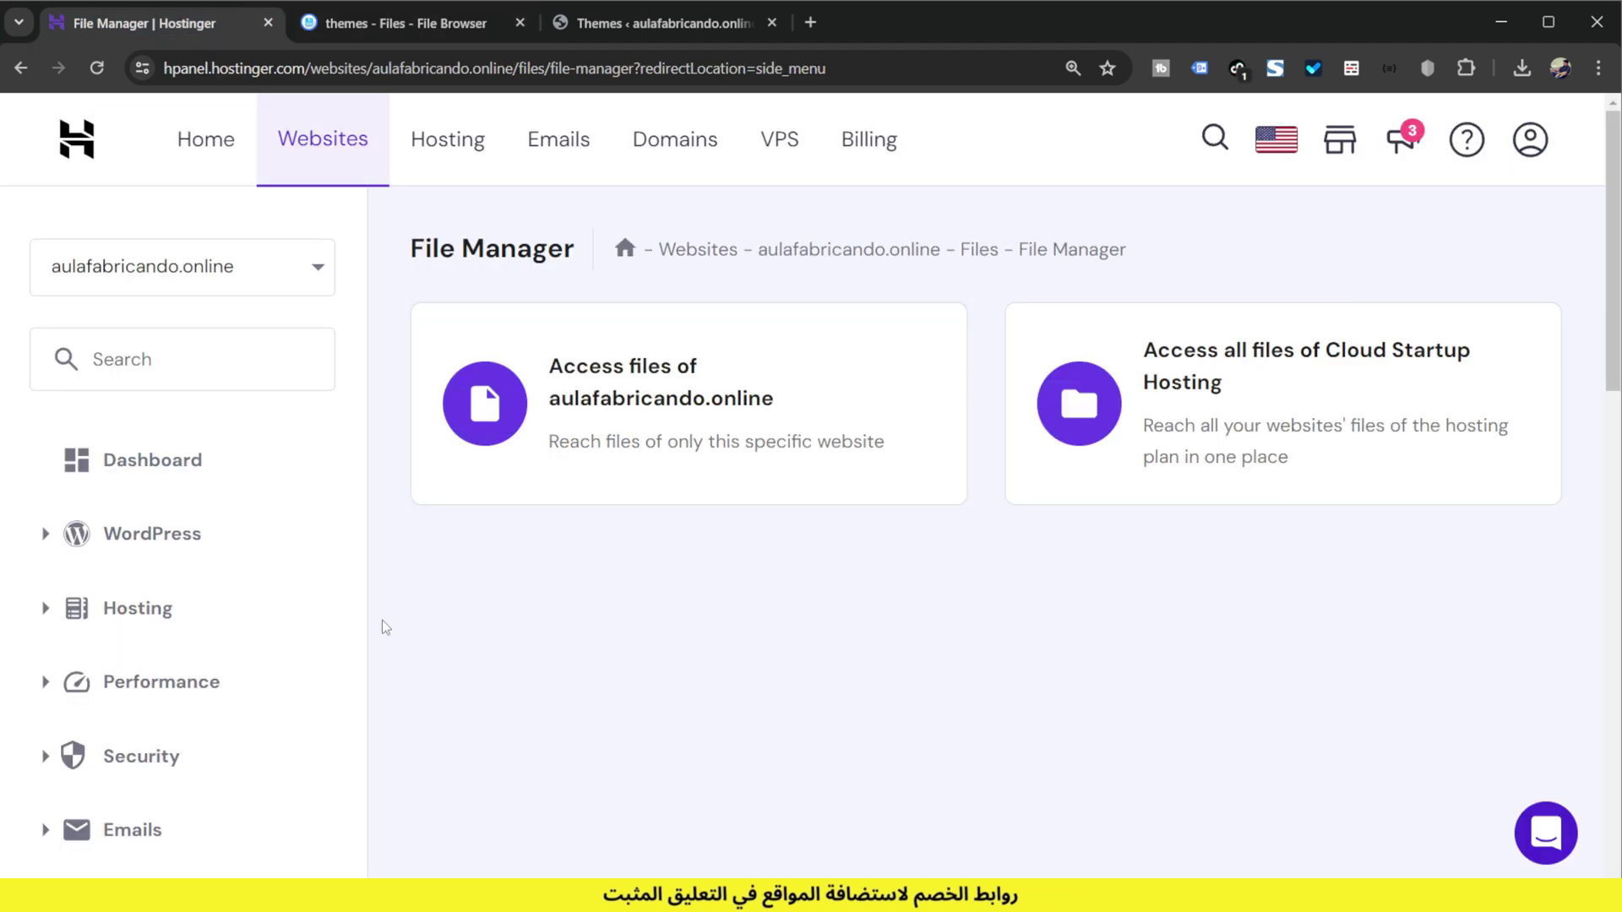
scroll(222, 650, down, 8)
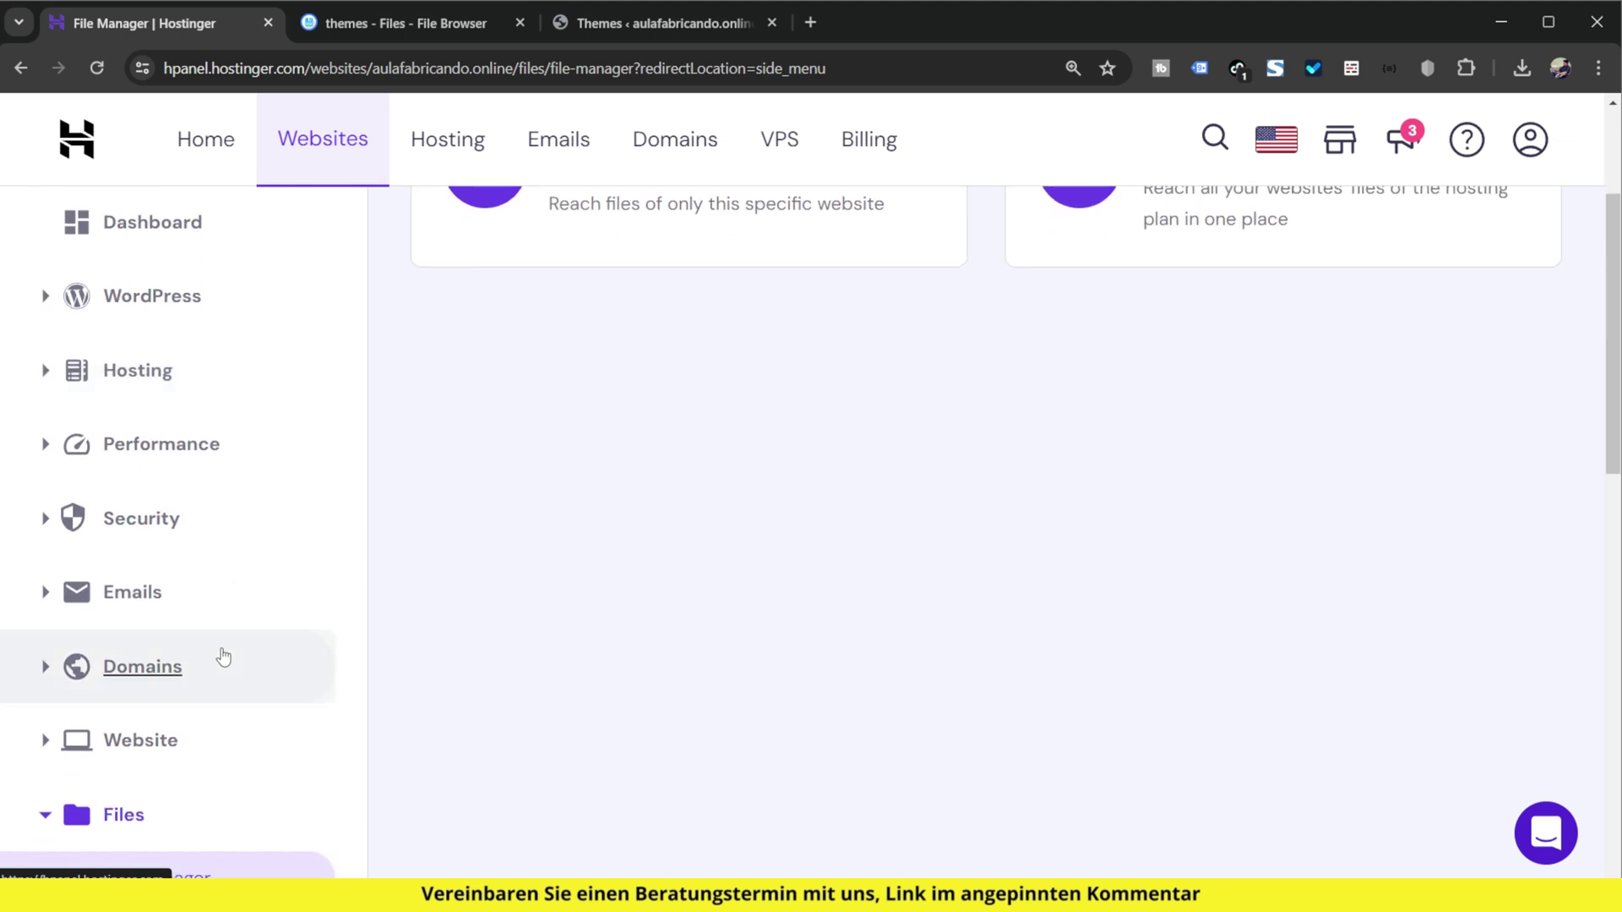
click(224, 657)
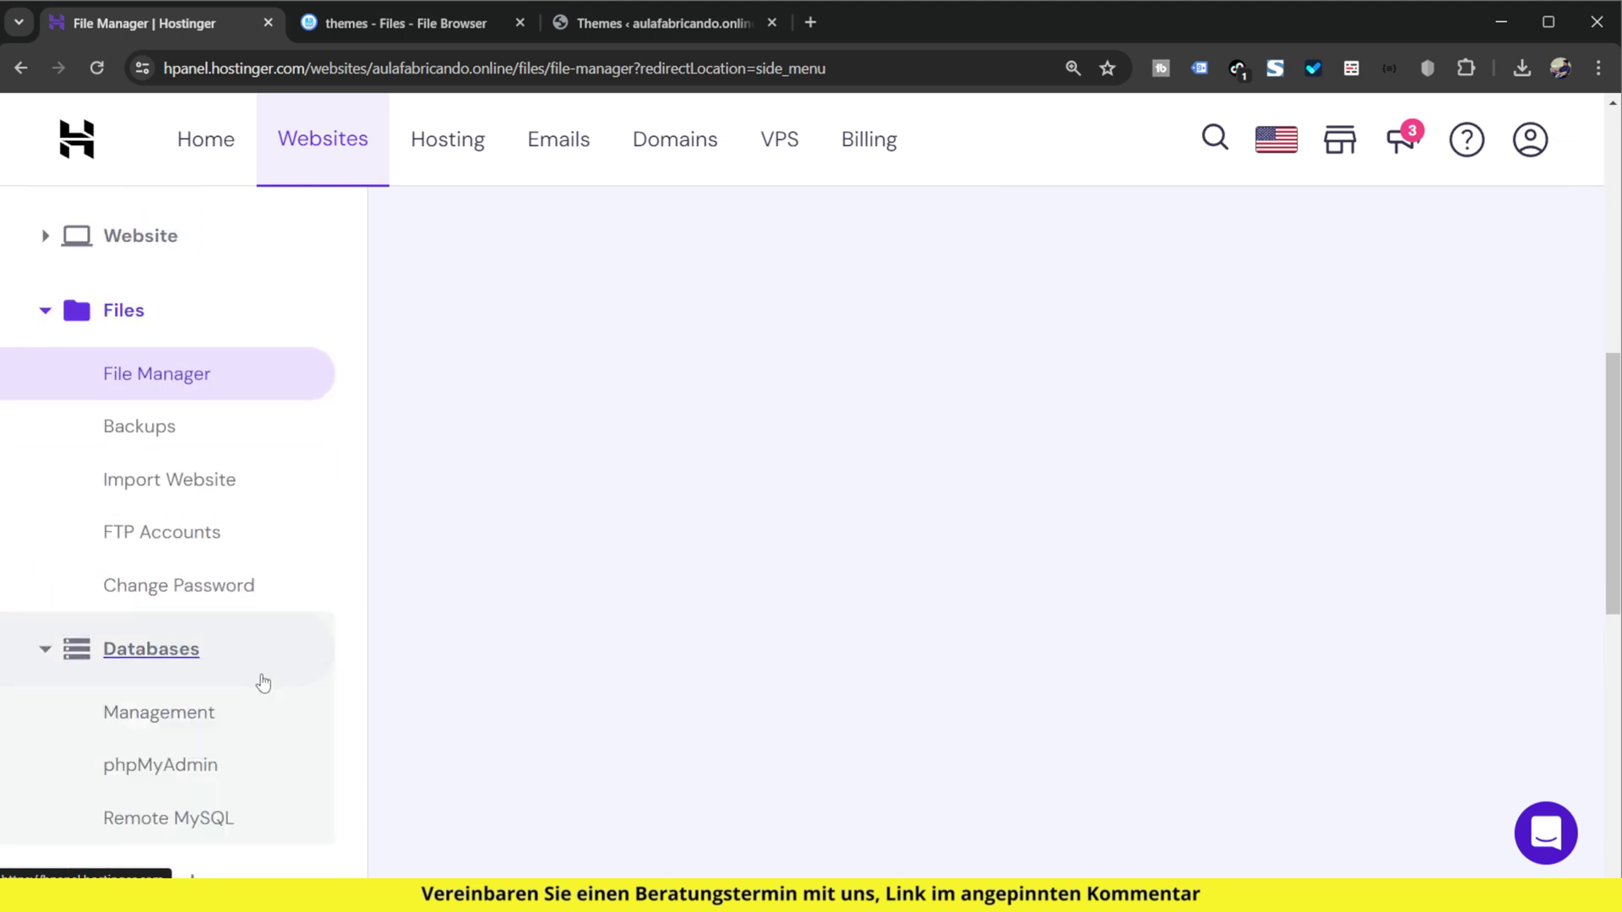
scroll(260, 676, down, 1)
click(258, 659)
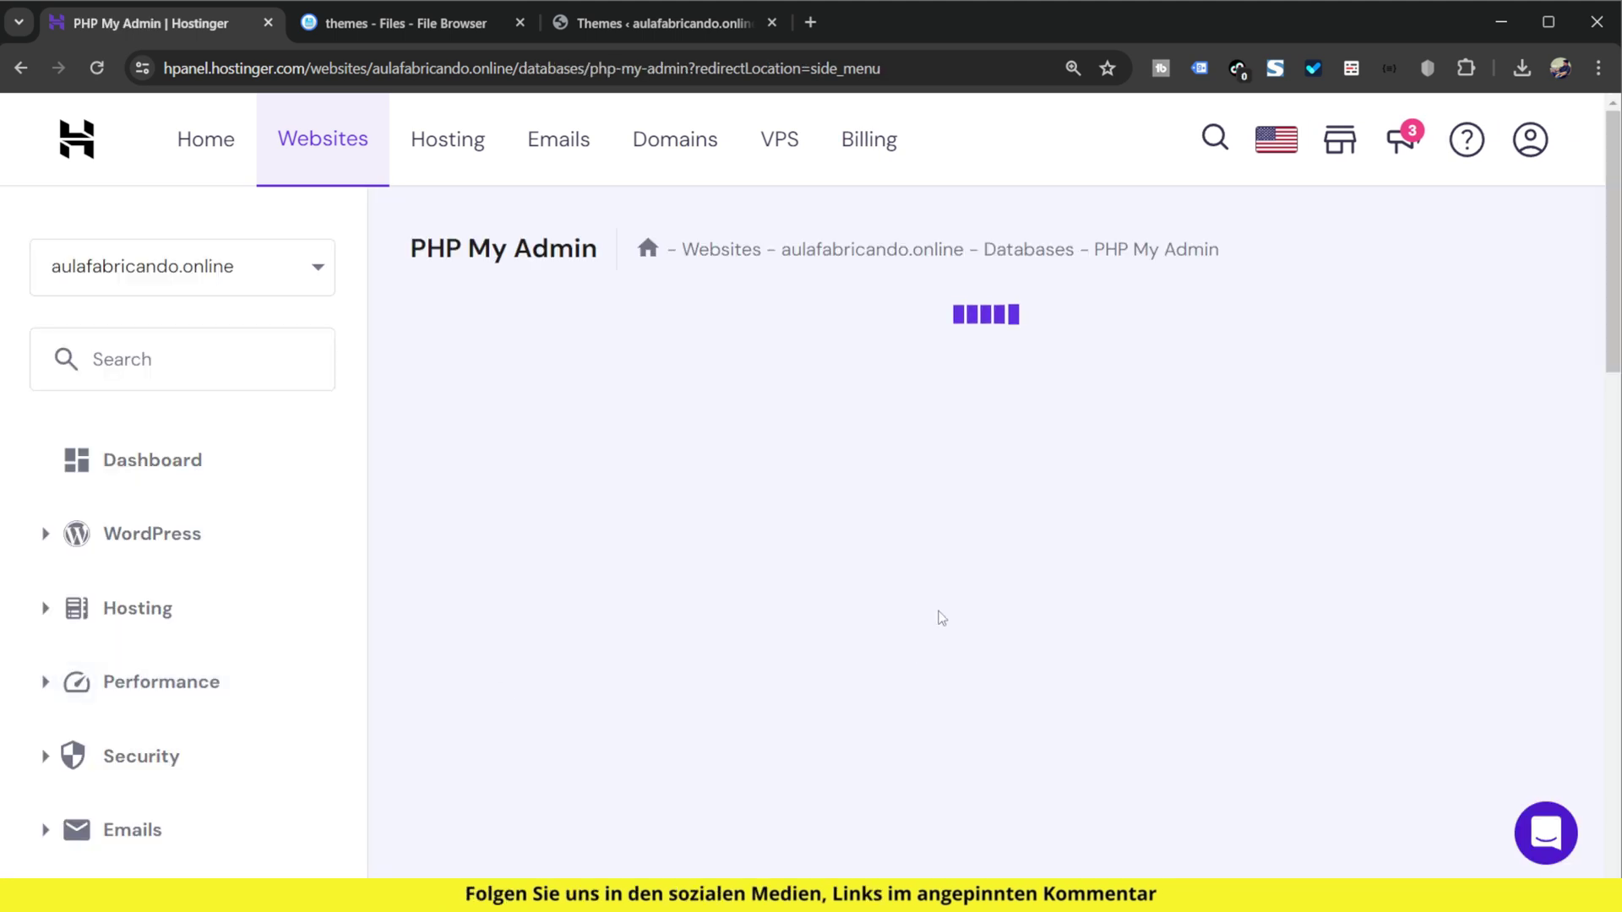
click(1346, 663)
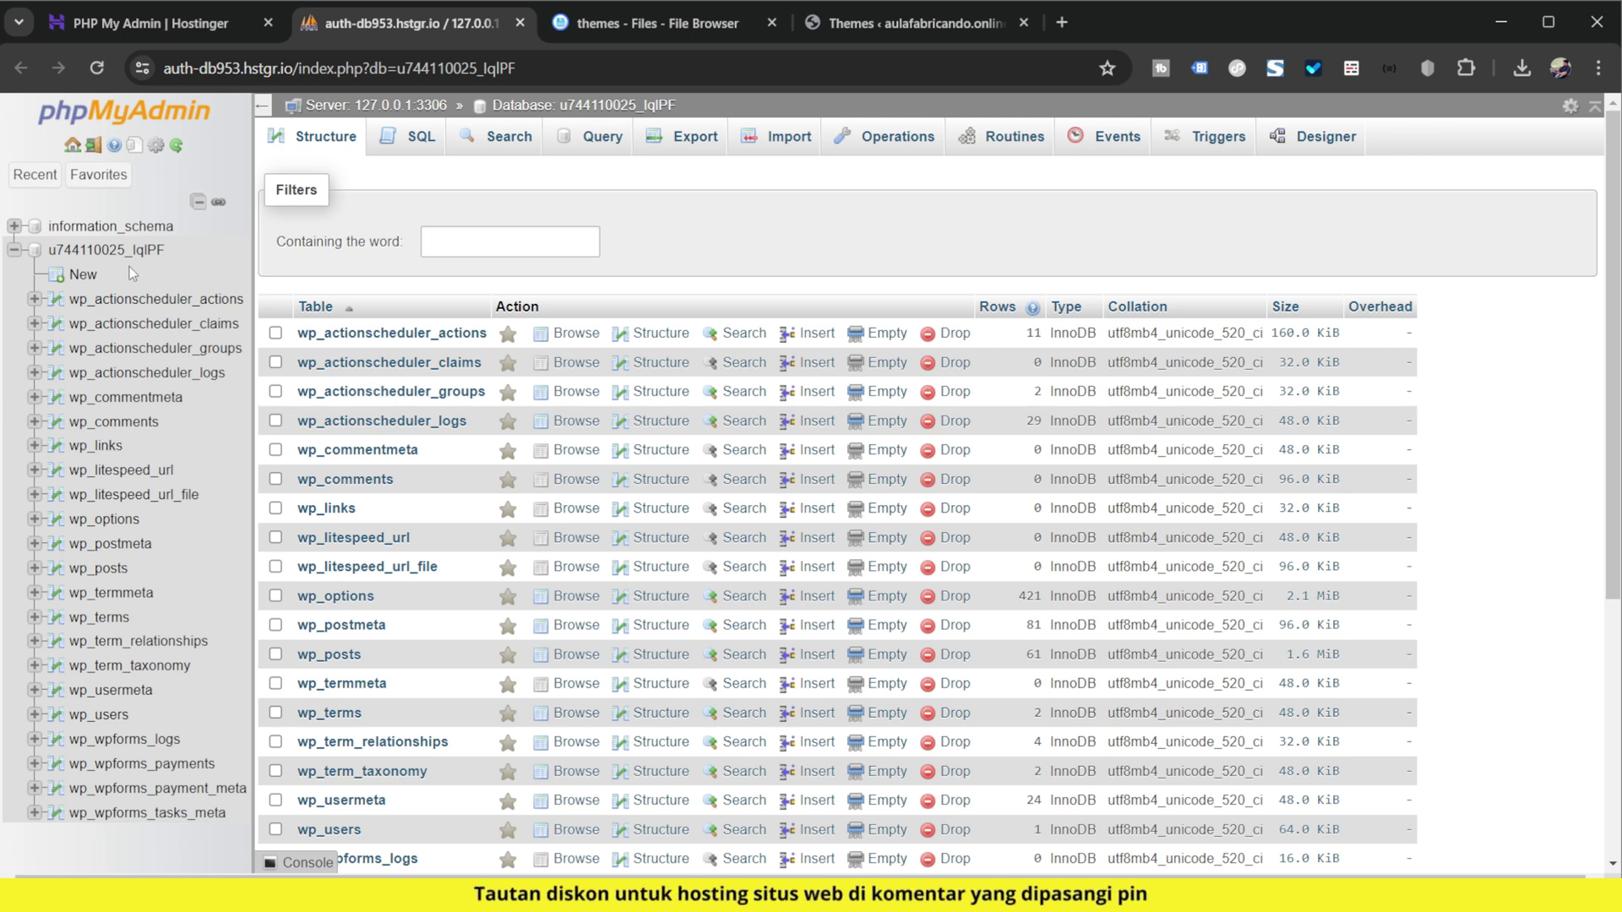
- Browse the wp_options table and go to its second page of rows
click(122, 519)
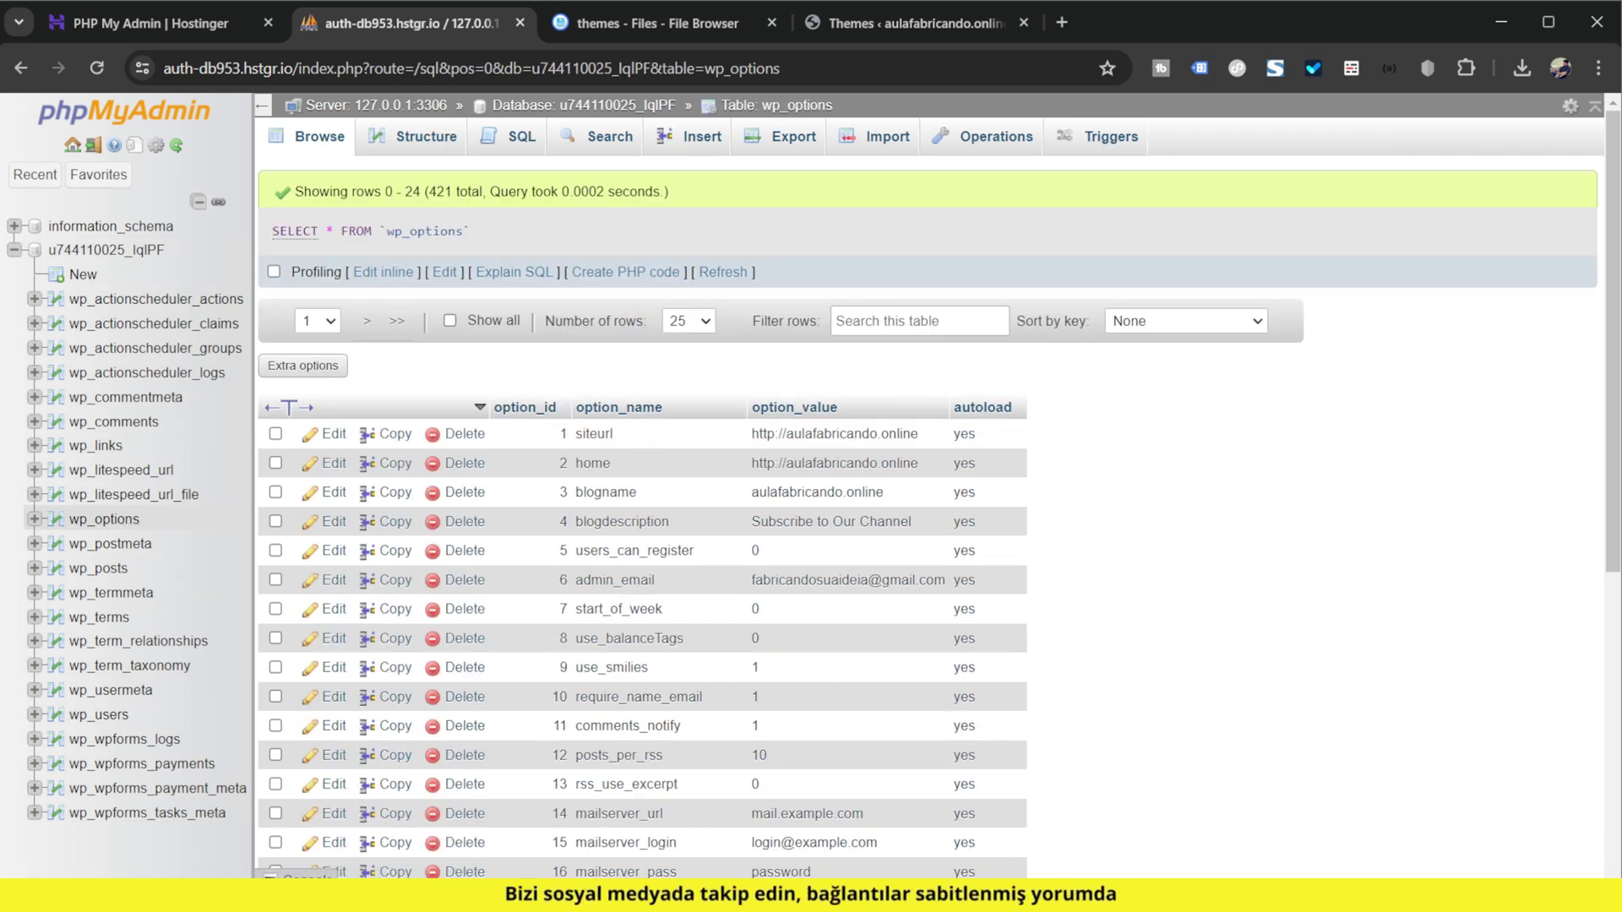
scroll(791, 430, down, 5)
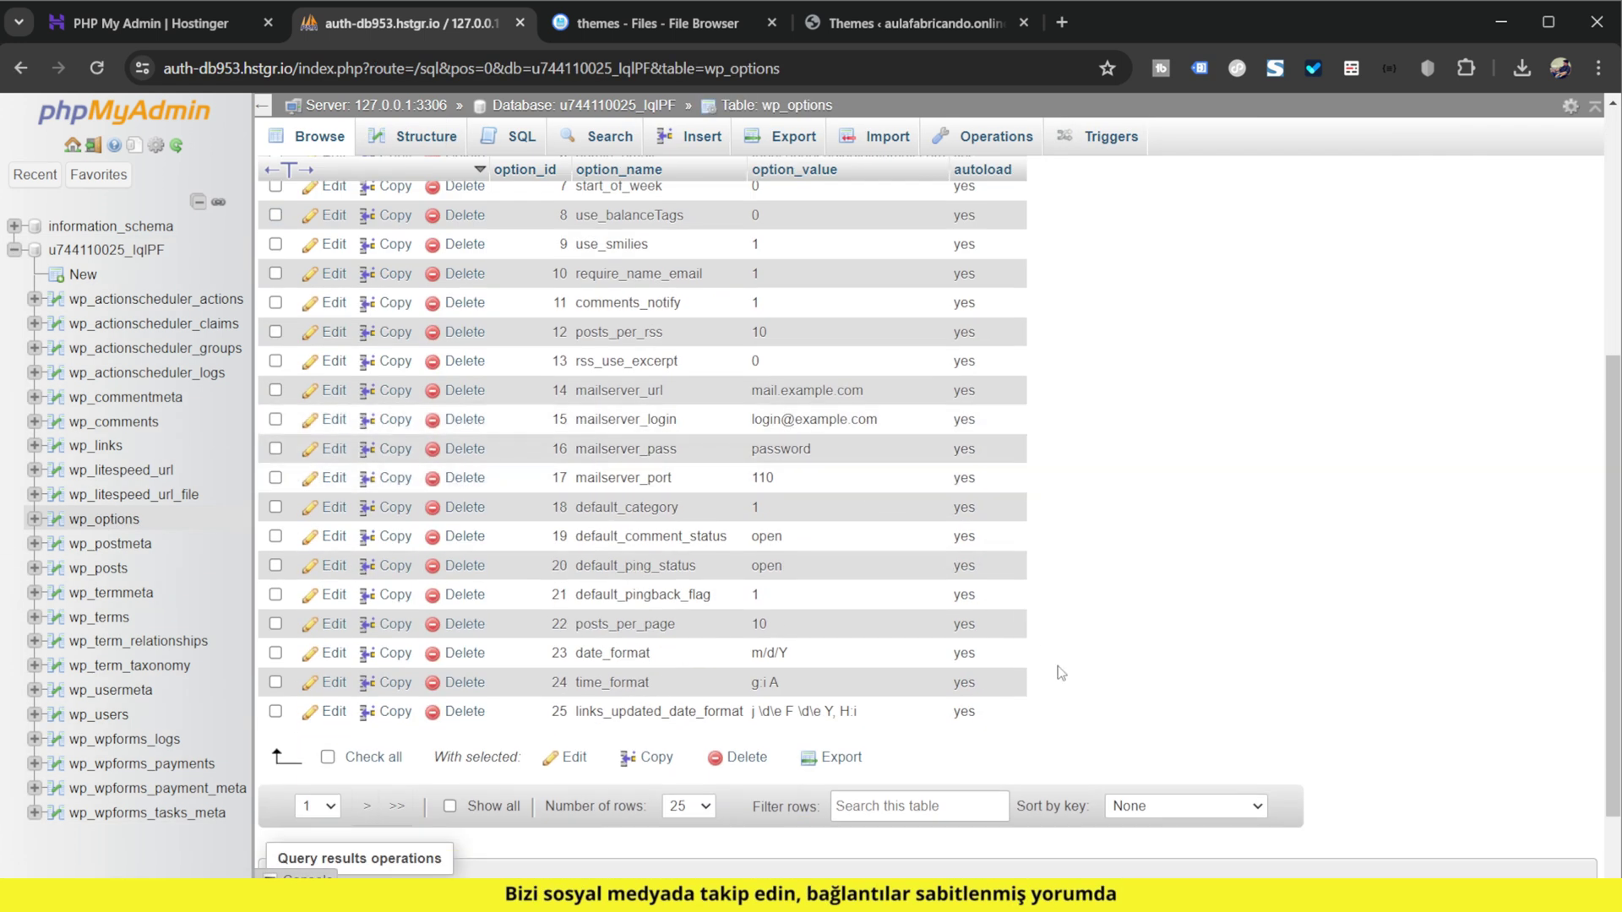
scroll(1062, 674, up, 5)
click(329, 323)
click(302, 376)
click(379, 323)
click(368, 359)
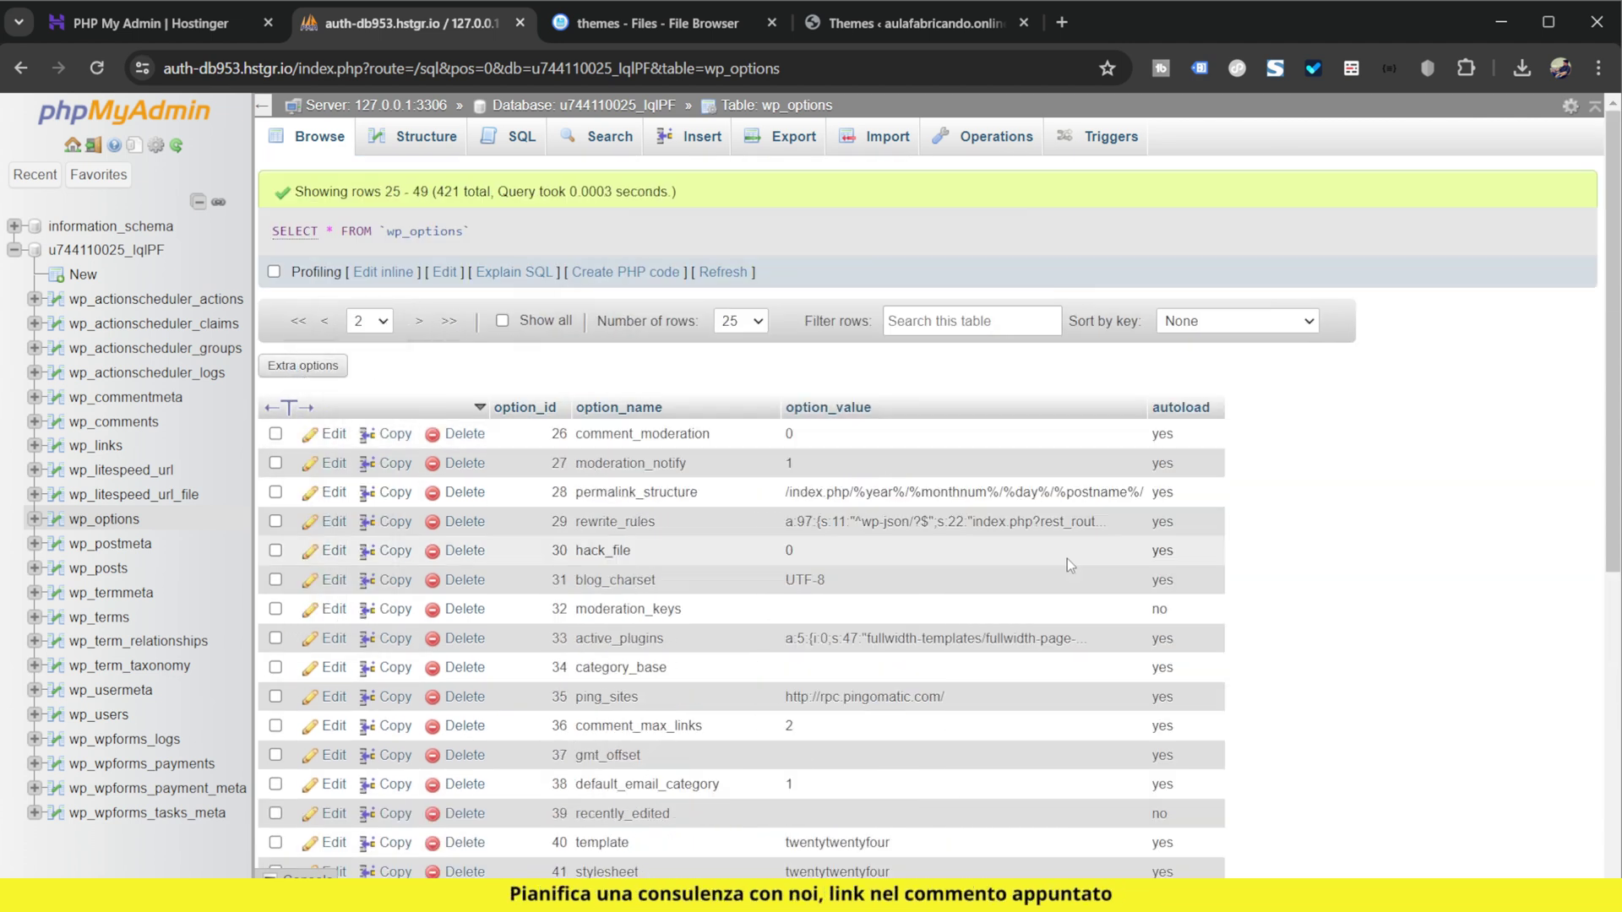
- Find the template option in the wp_options rows and highlight its value
scroll(1067, 559, down, 4)
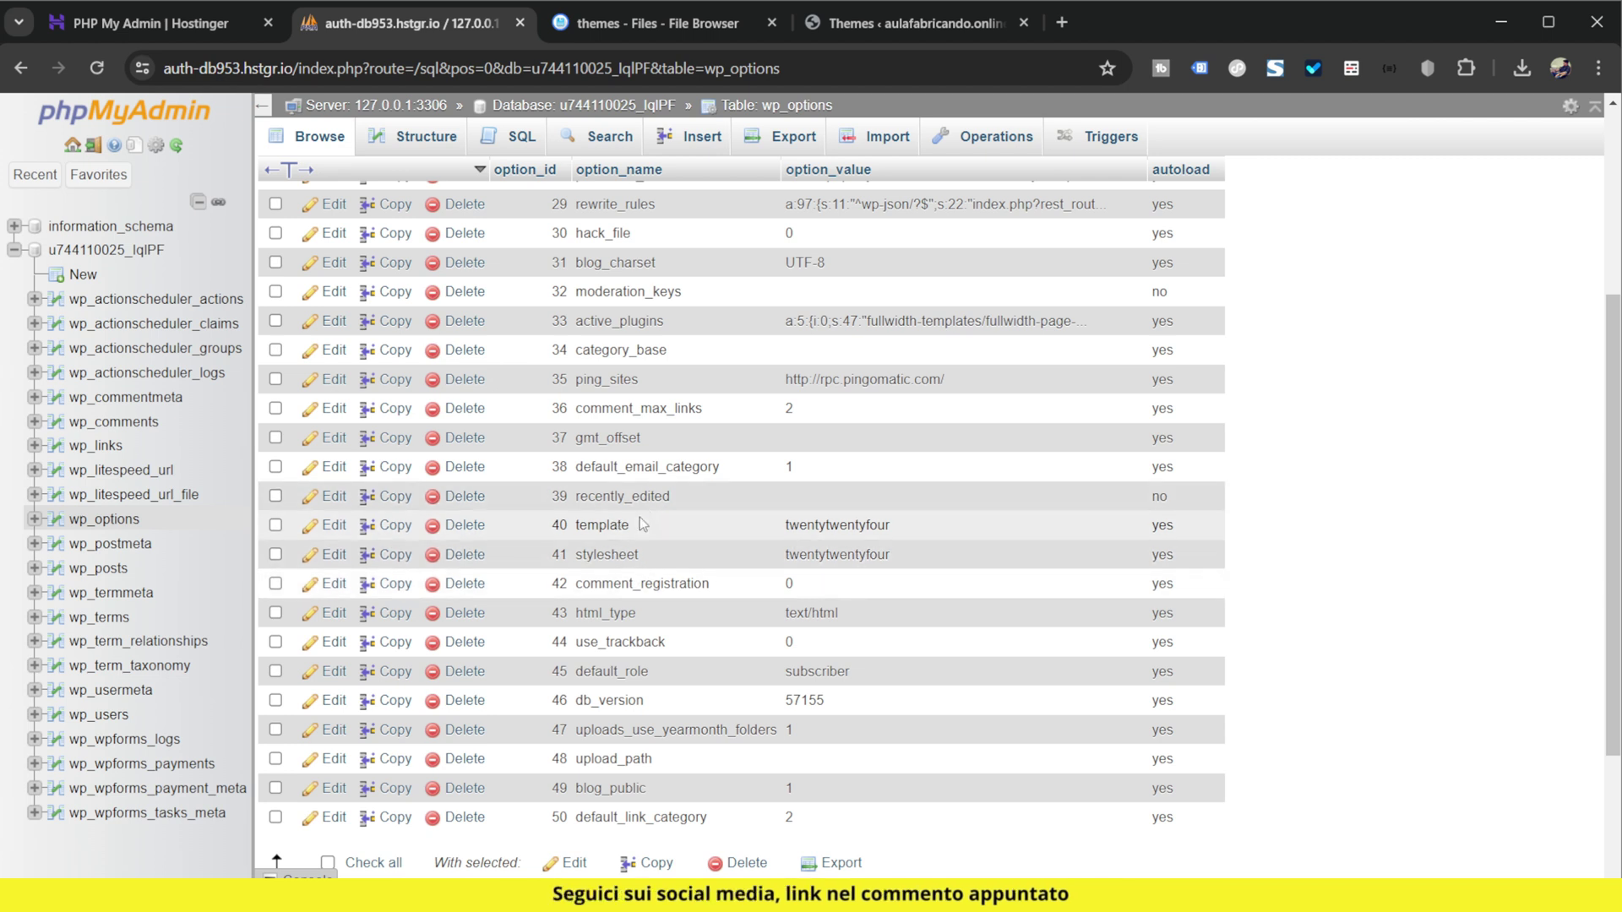
key(ctrl+plus)
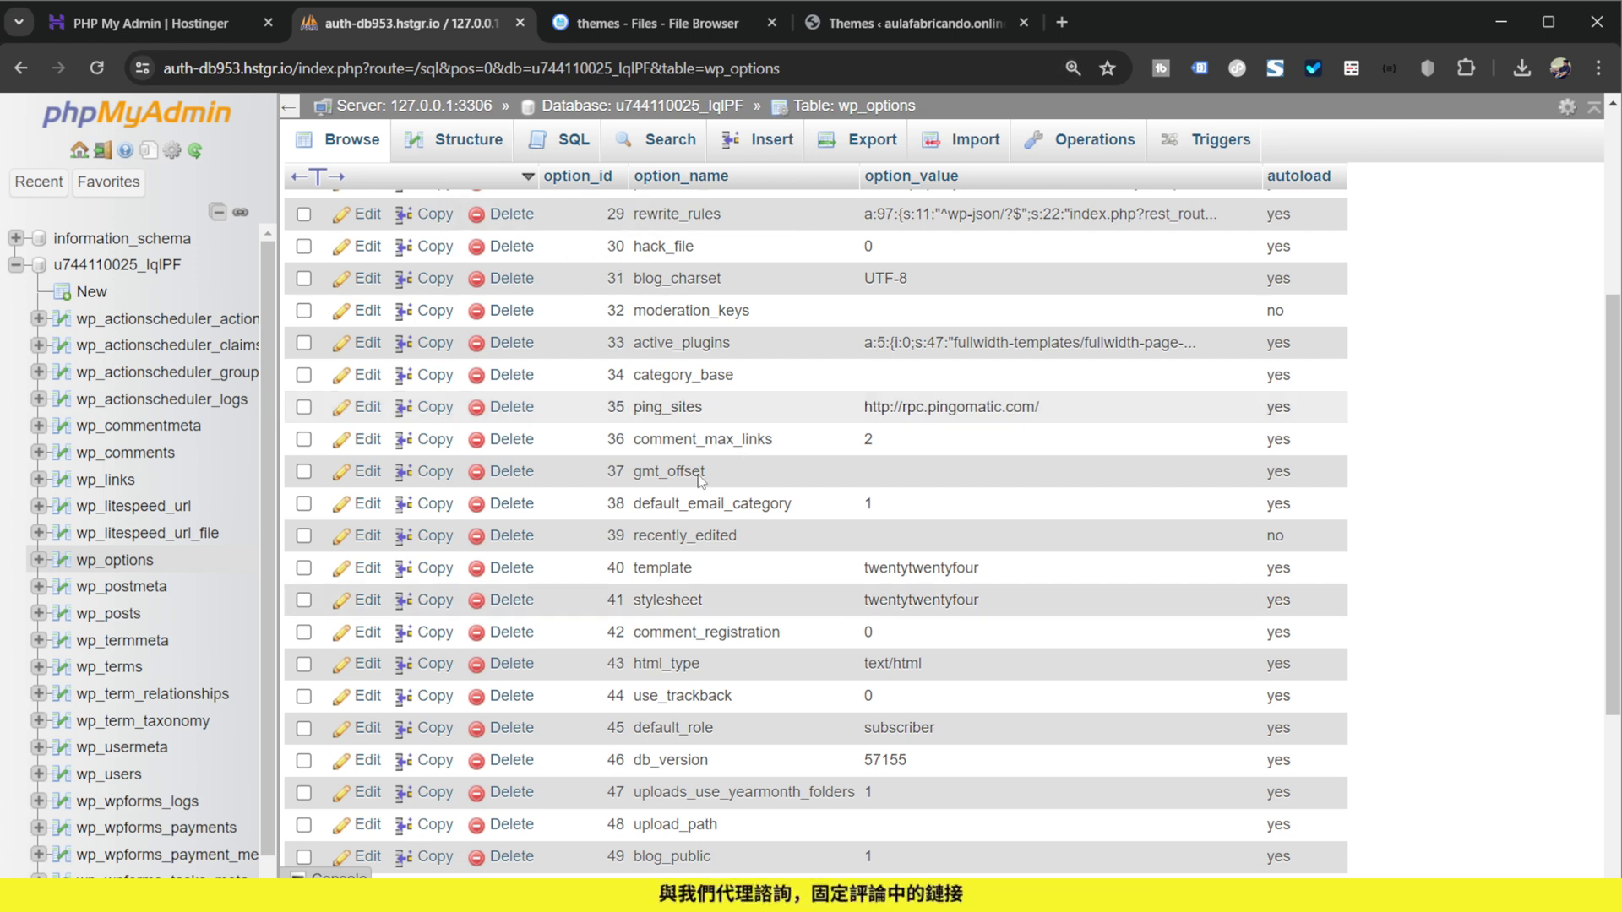
drag(863, 567, 986, 581)
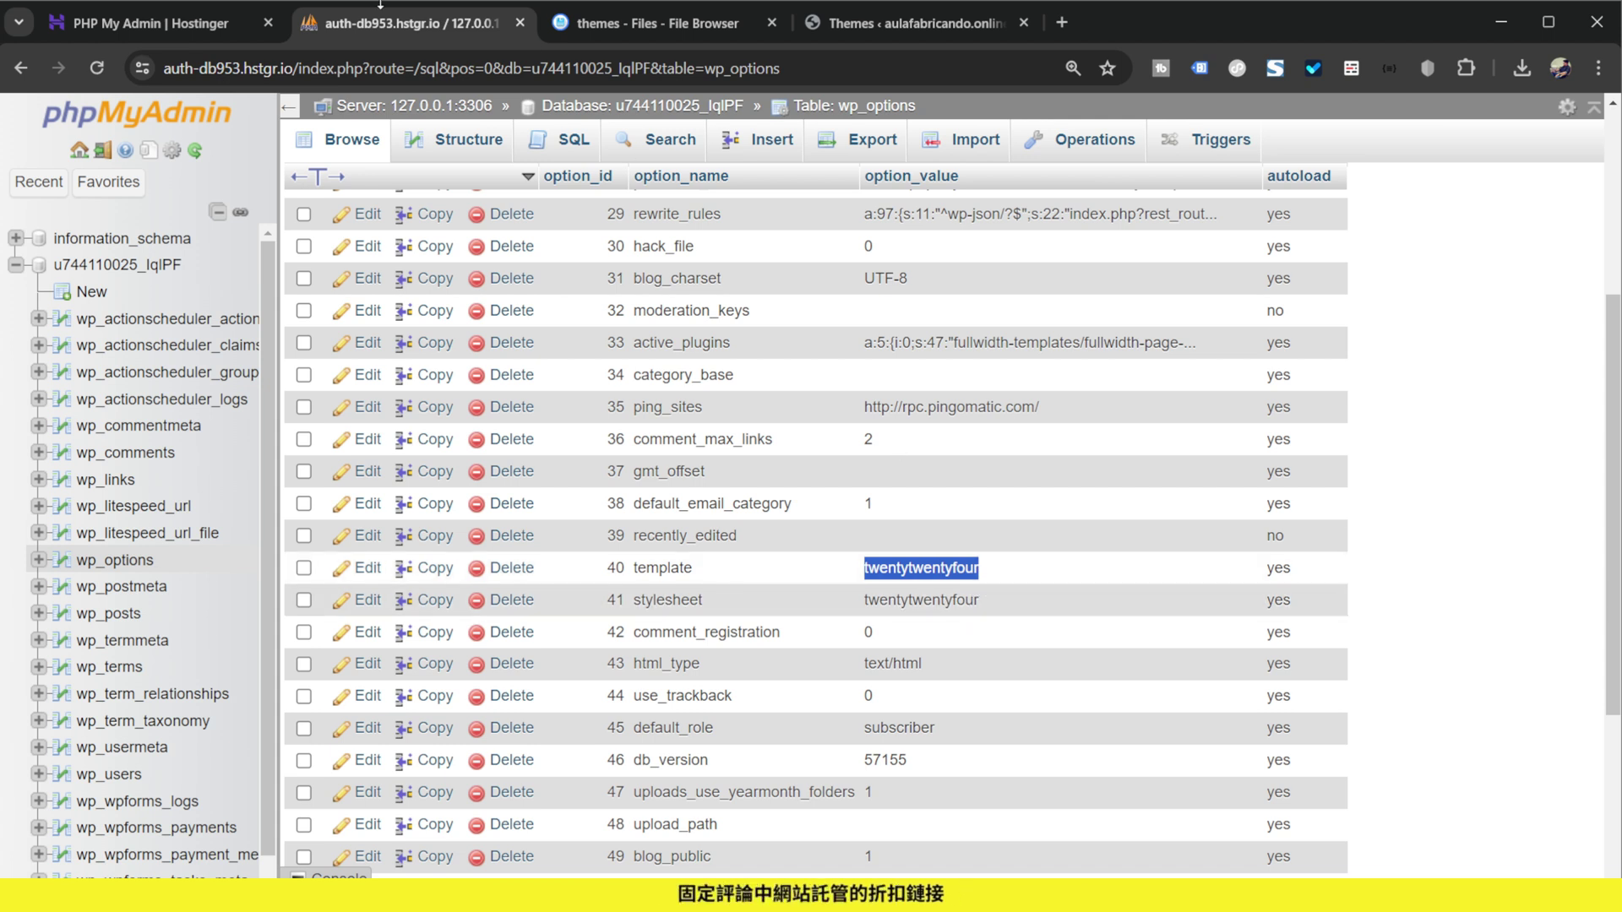
- Copy the folder name twentytwentythree from its rename dialog in the themes folder, leaving the folder's name as it is
click(632, 33)
click(622, 447)
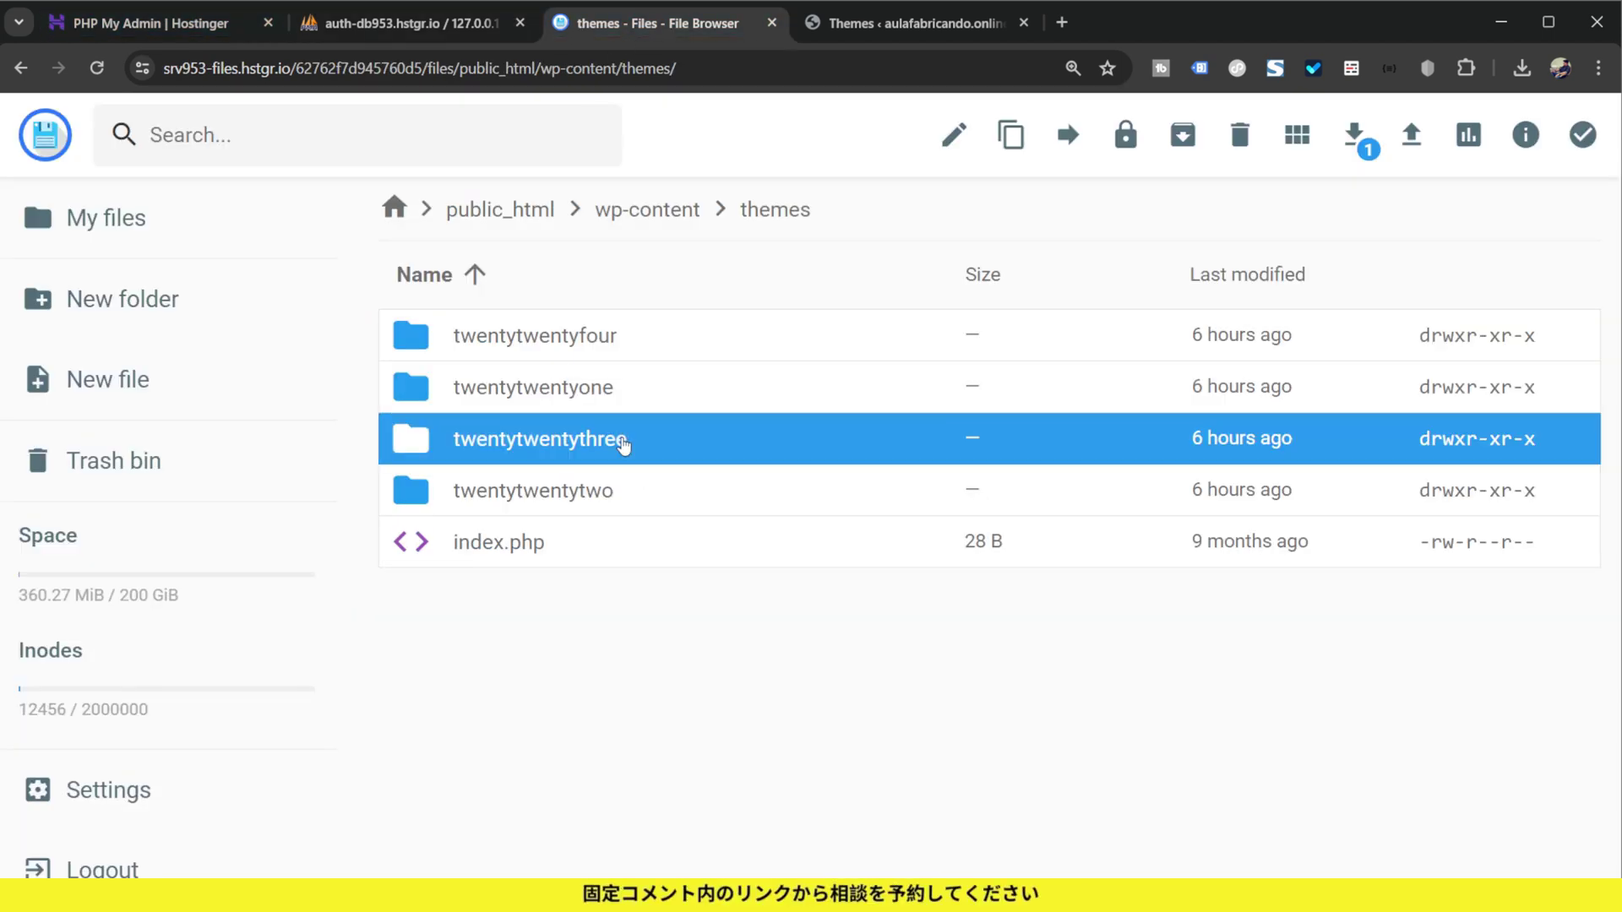
click(623, 448)
click(621, 448)
right_click(623, 441)
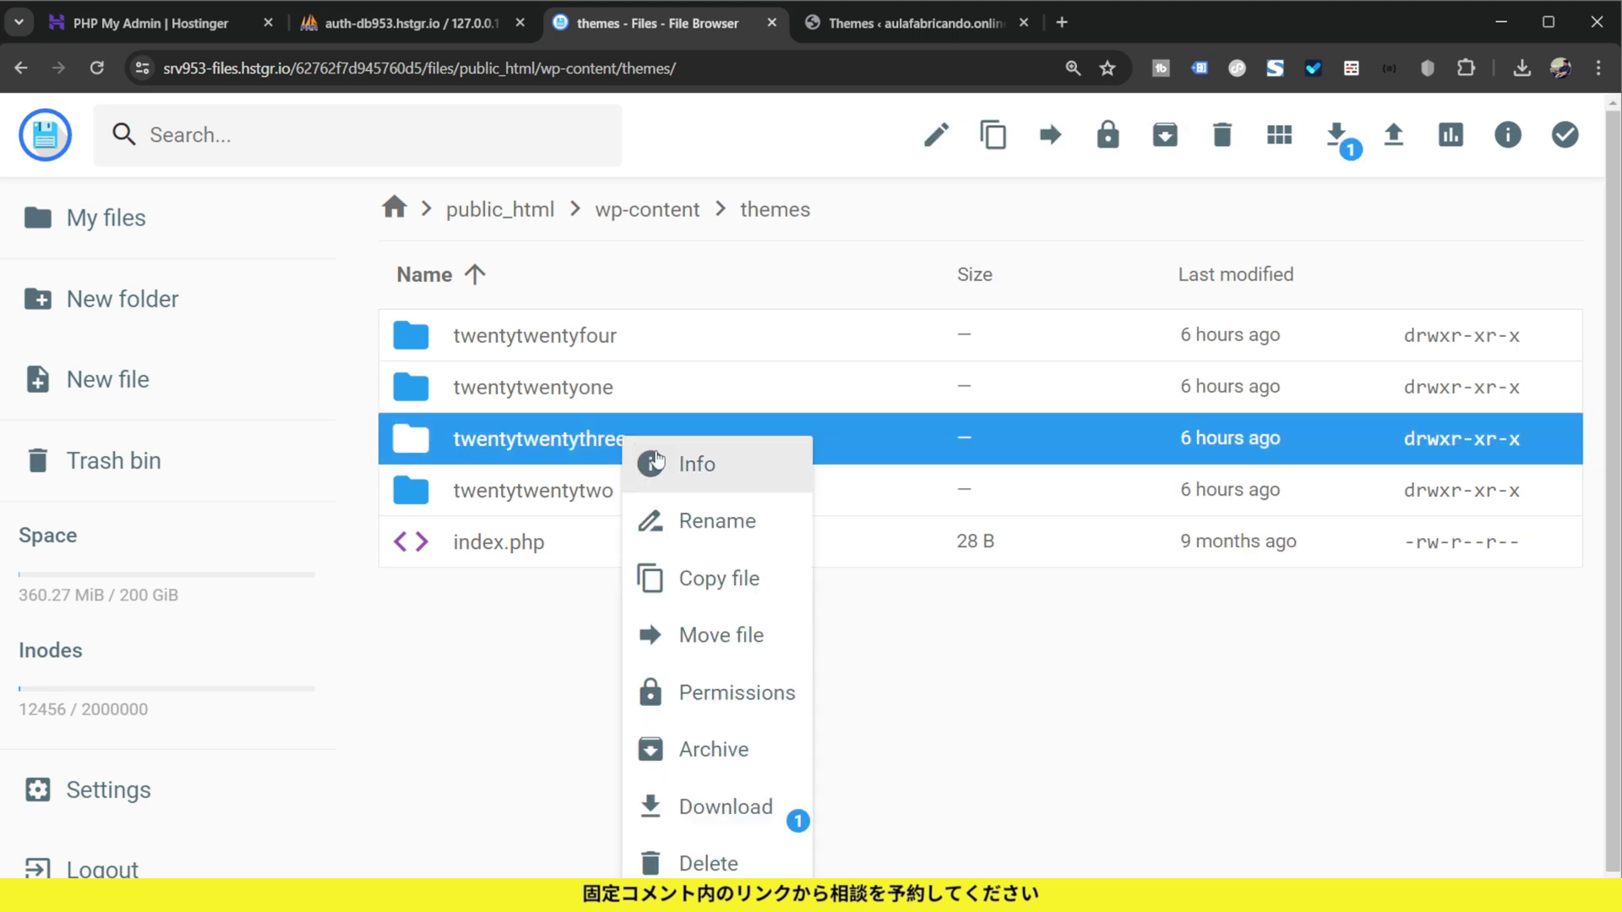
click(740, 541)
drag(763, 511, 589, 510)
key(ctrl+c)
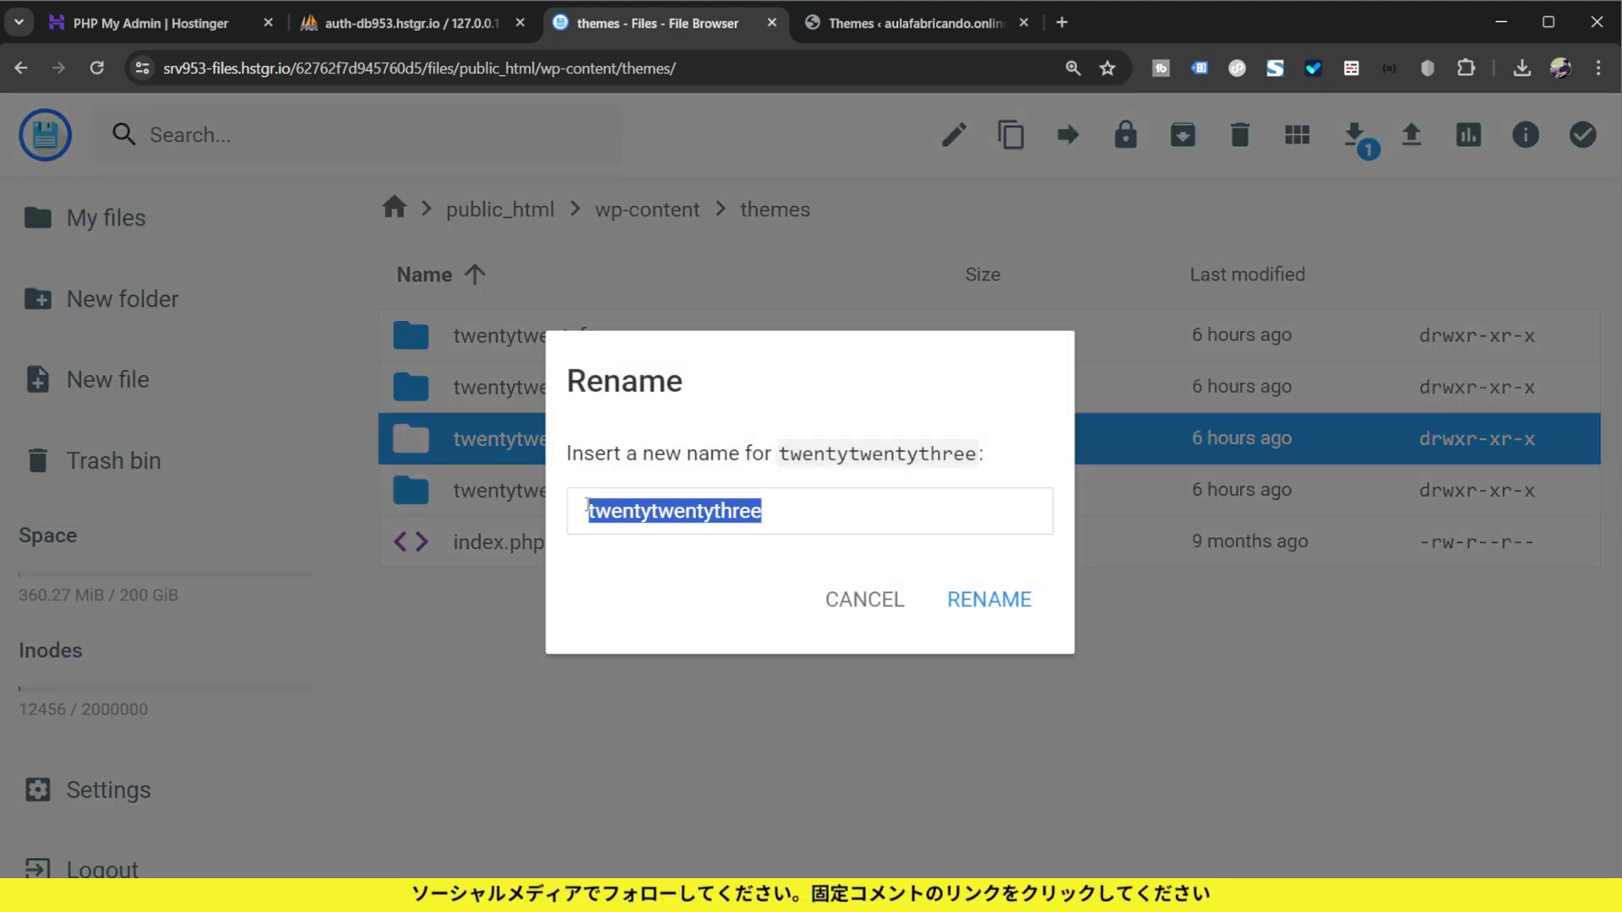
click(864, 600)
- Set the template option's value in the wp_options table to twentytwentythree in phpMyAdmin
click(473, 23)
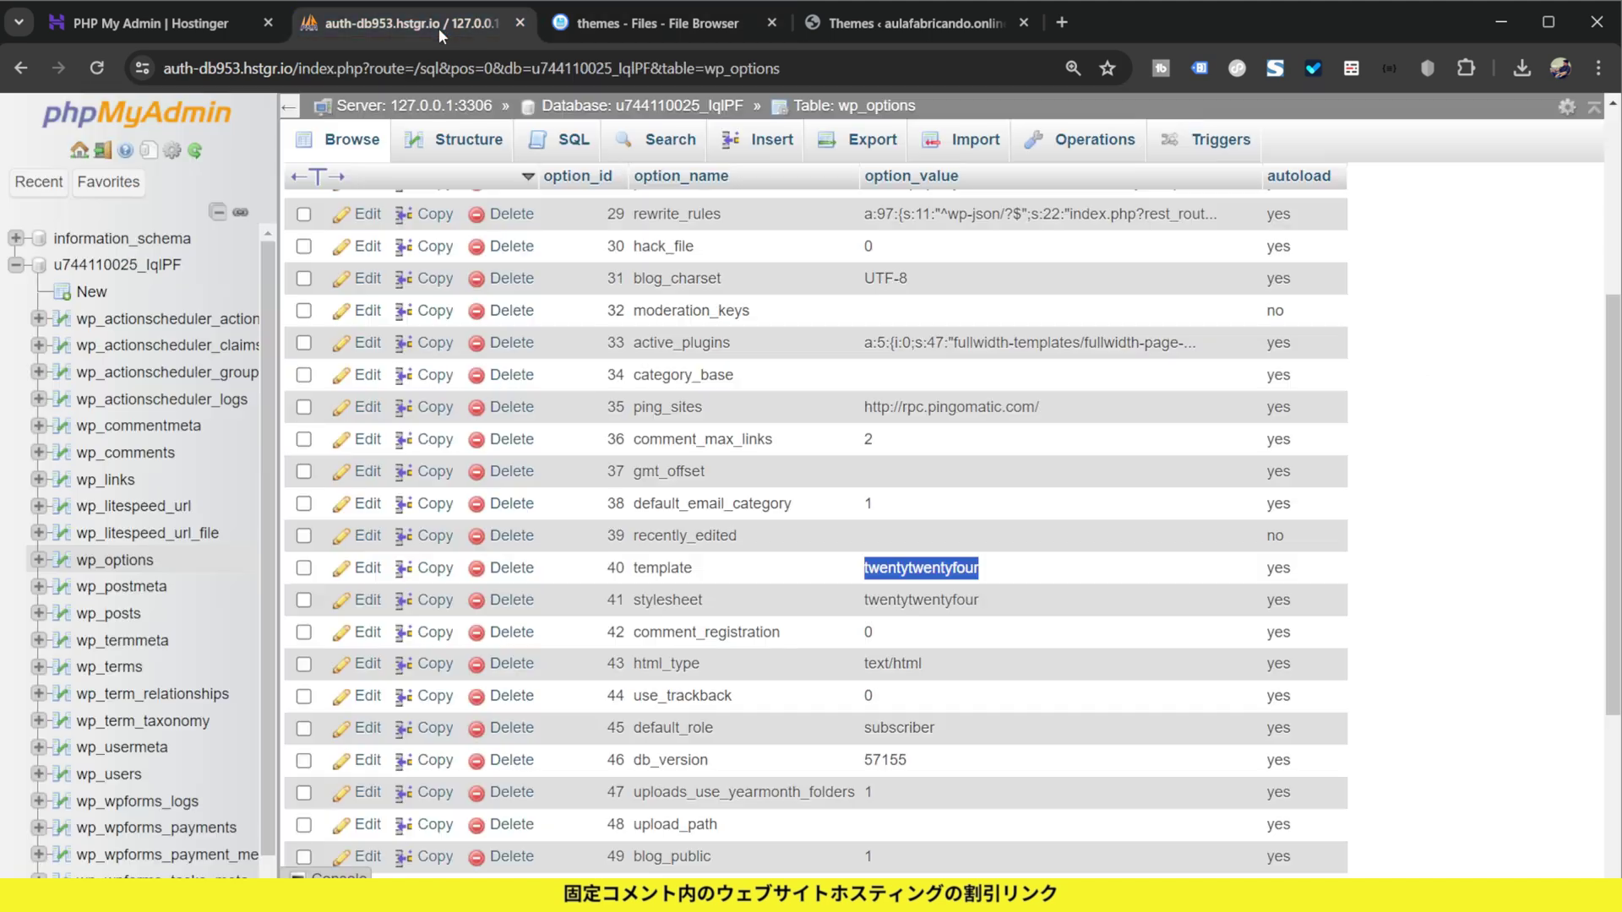
double_click(936, 568)
key(ctrl+a)
key(ctrl+v)
key(Return)
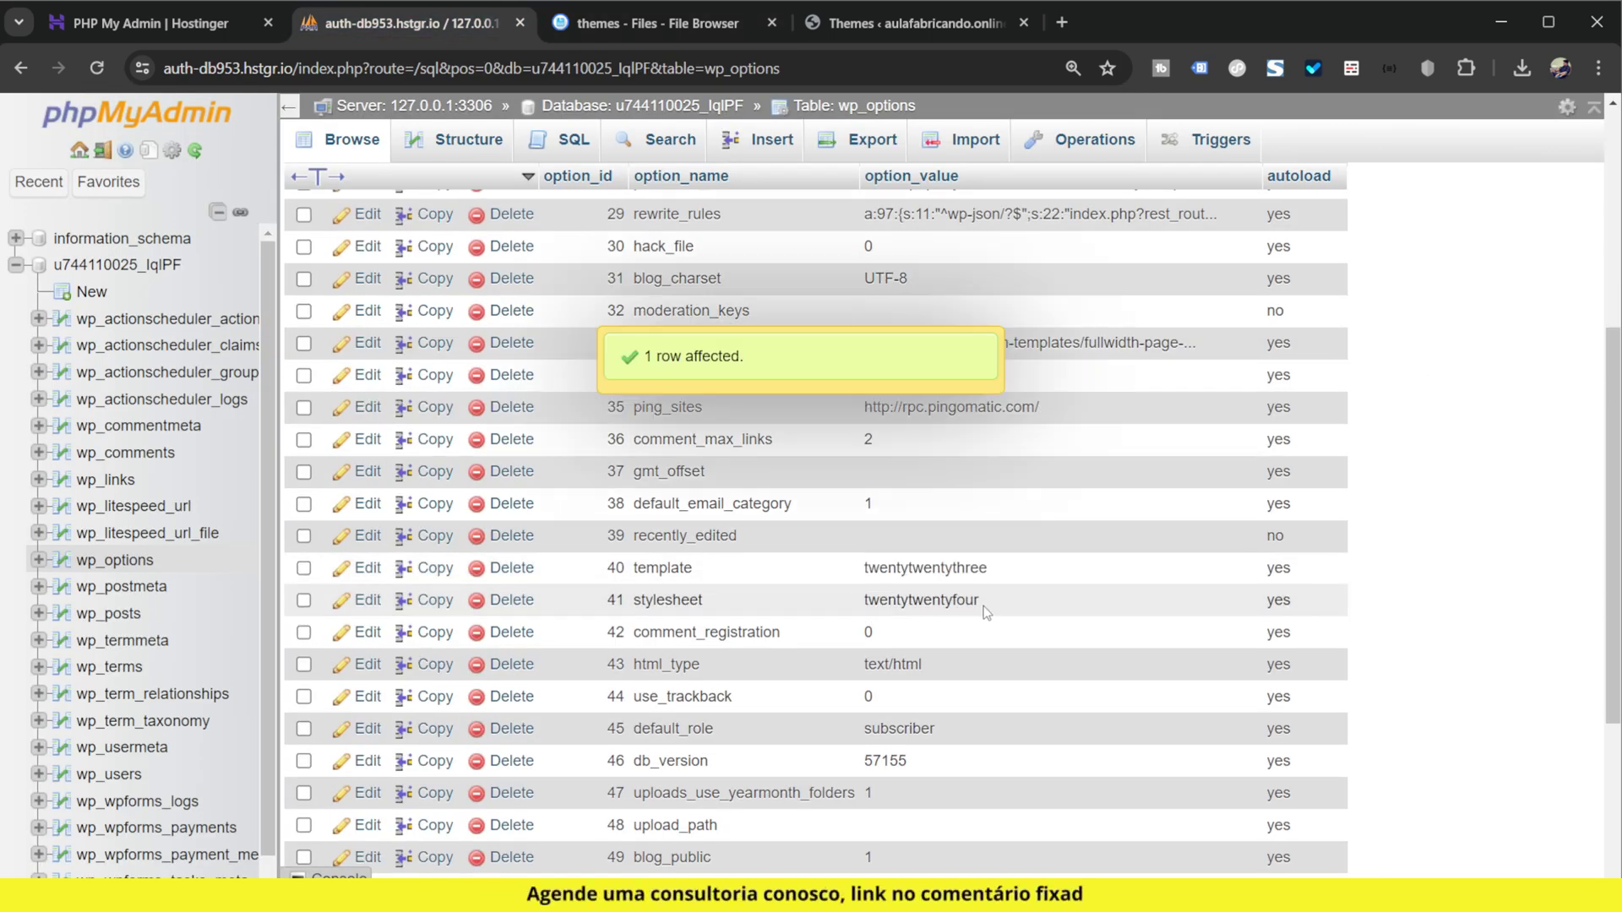
- Set the stylesheet option's value in wp_options to twentytwentythree
double_click(985, 602)
key(ctrl+a)
key(ctrl+v)
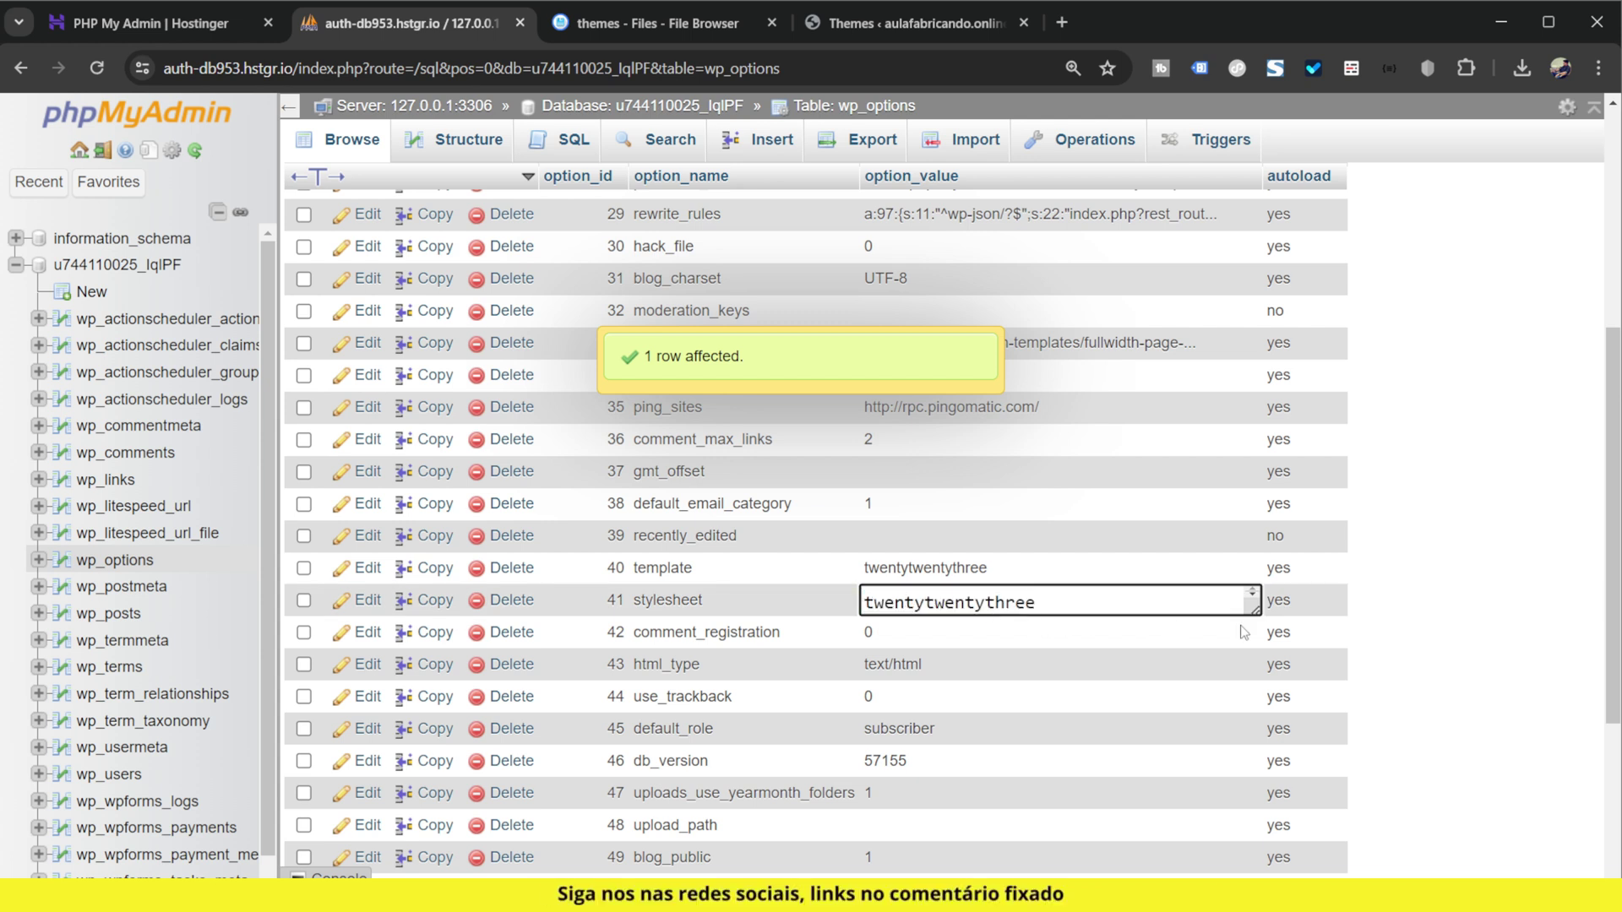
click(1454, 594)
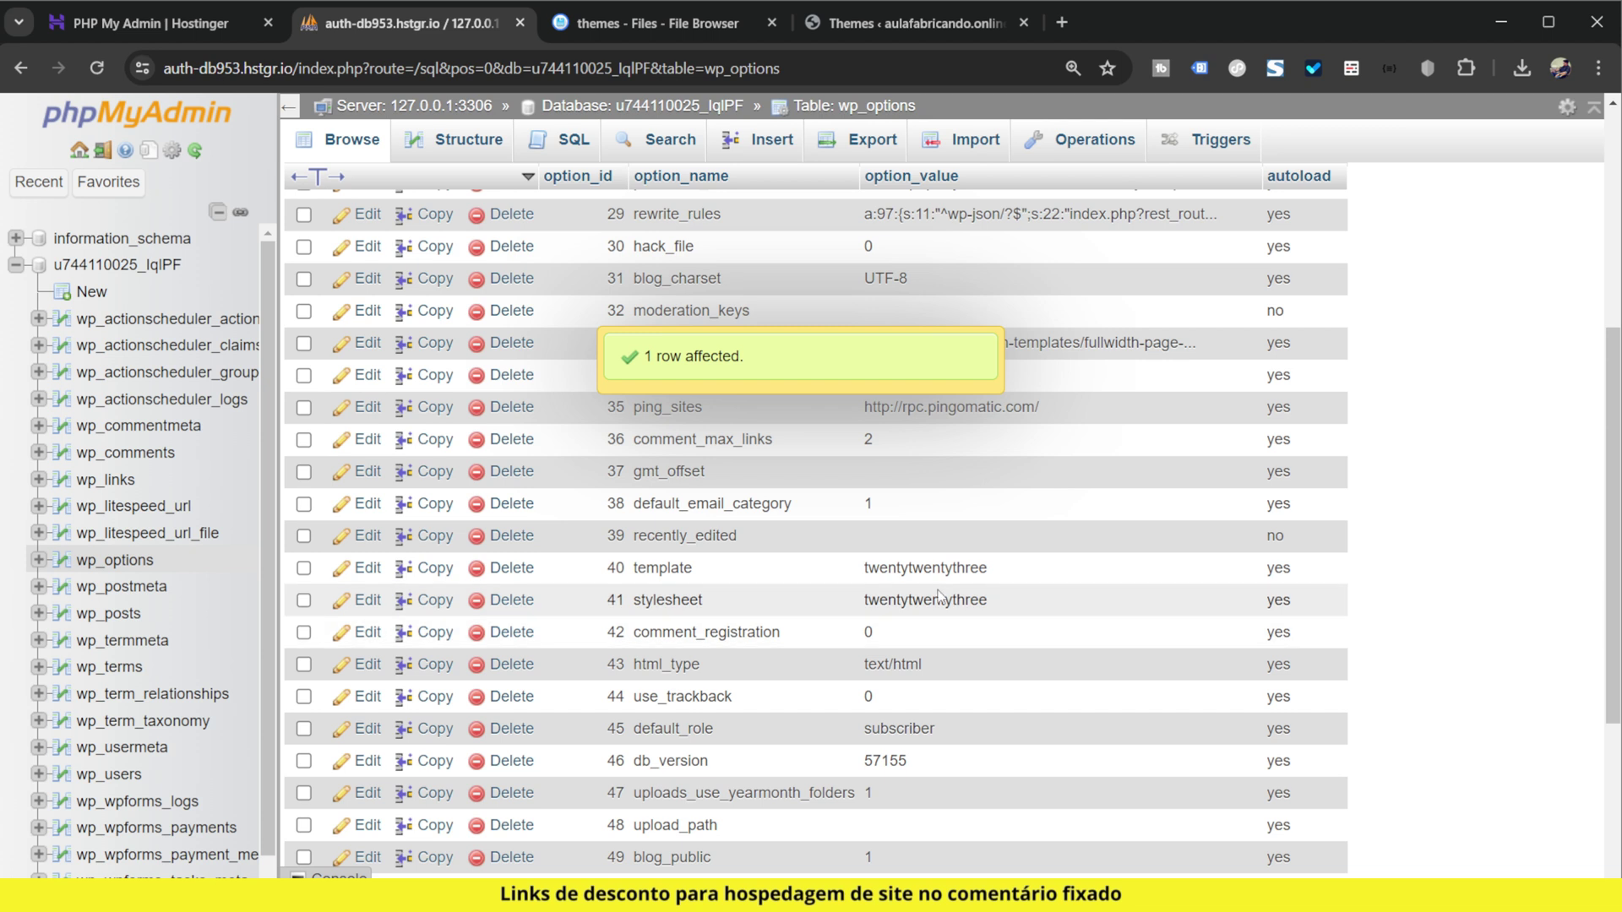
- Reload the WordPress Themes page to check which theme is active
click(868, 25)
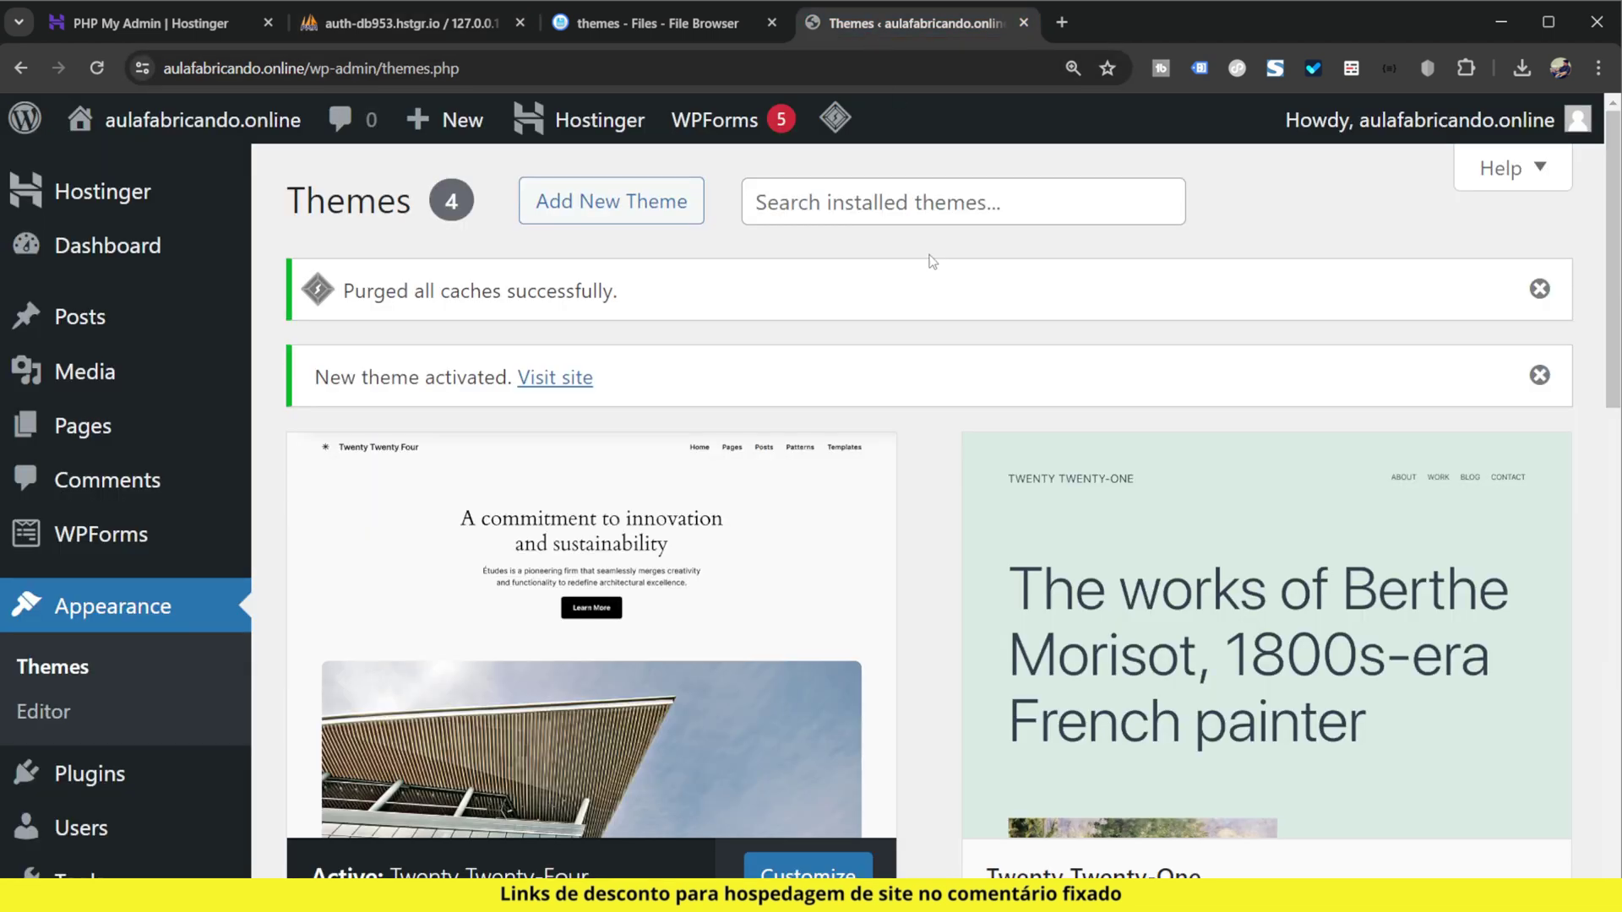
key(ctrl+minus)
click(97, 67)
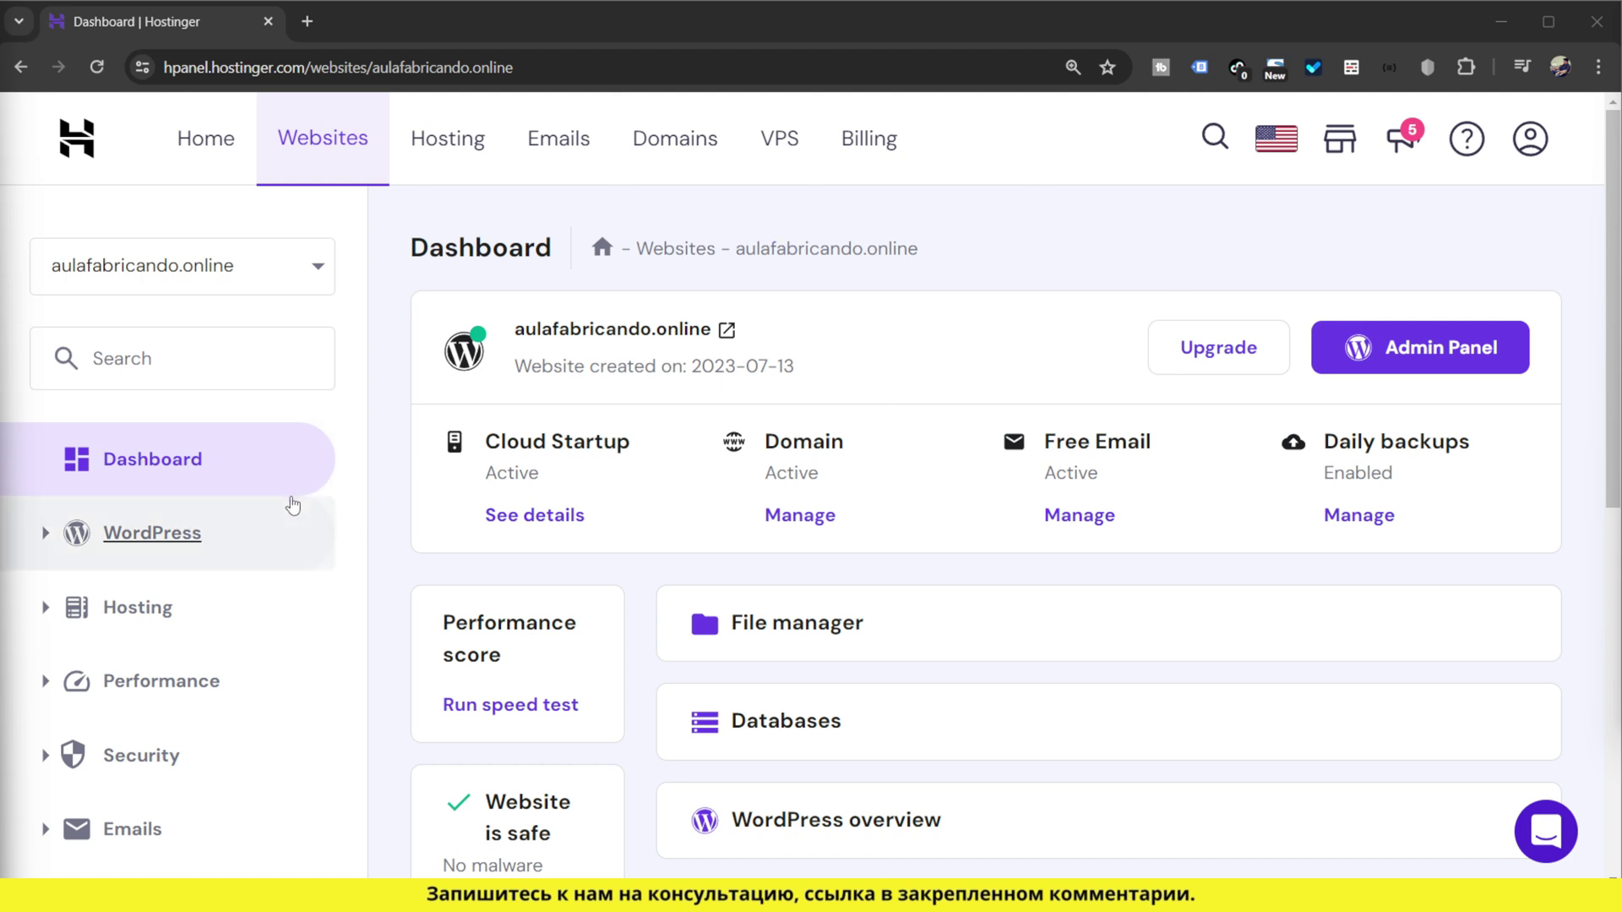
- Open the PHP configuration for aulafabricando.online in the Hostinger panel and review the selectable PHP versions
scroll(290, 513, down, 7)
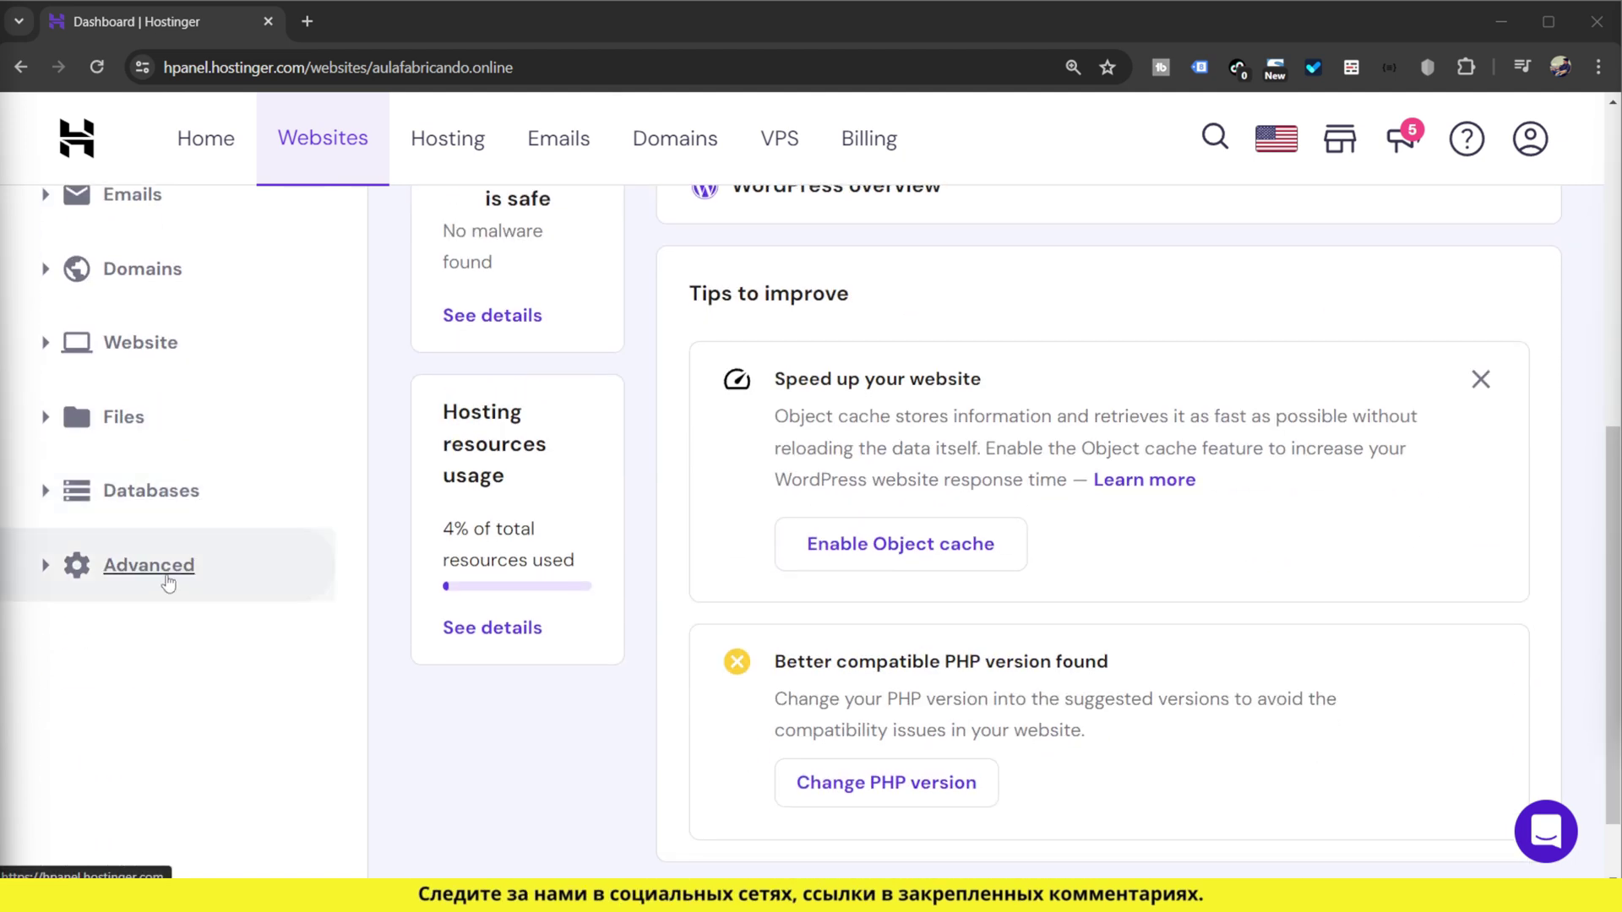
click(168, 581)
click(173, 695)
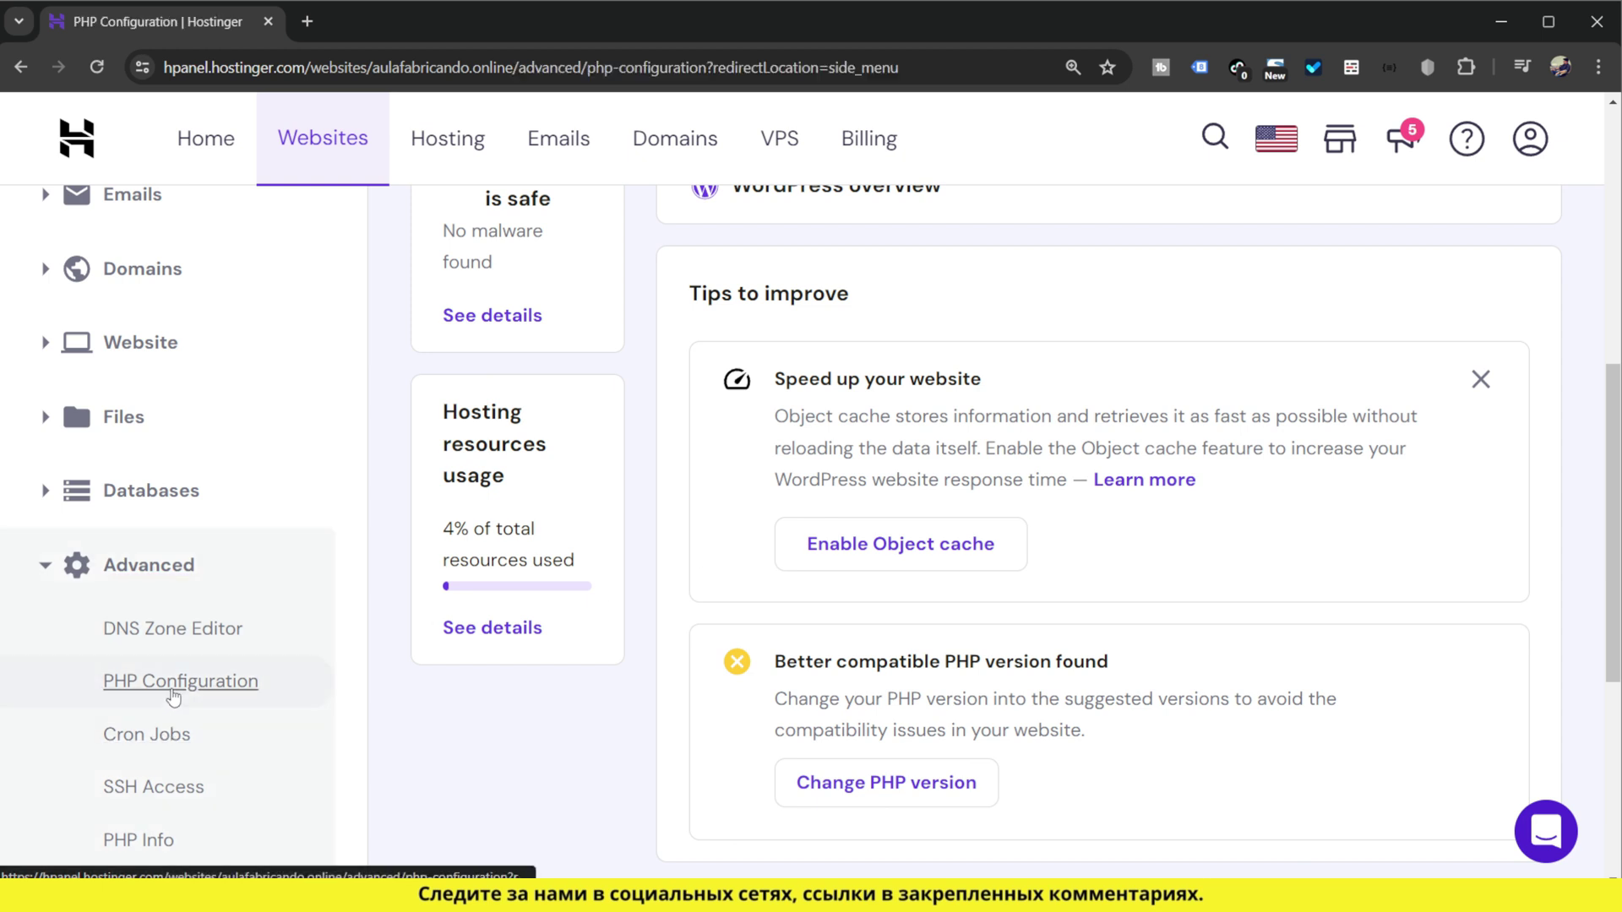
scroll(720, 580, down, 3)
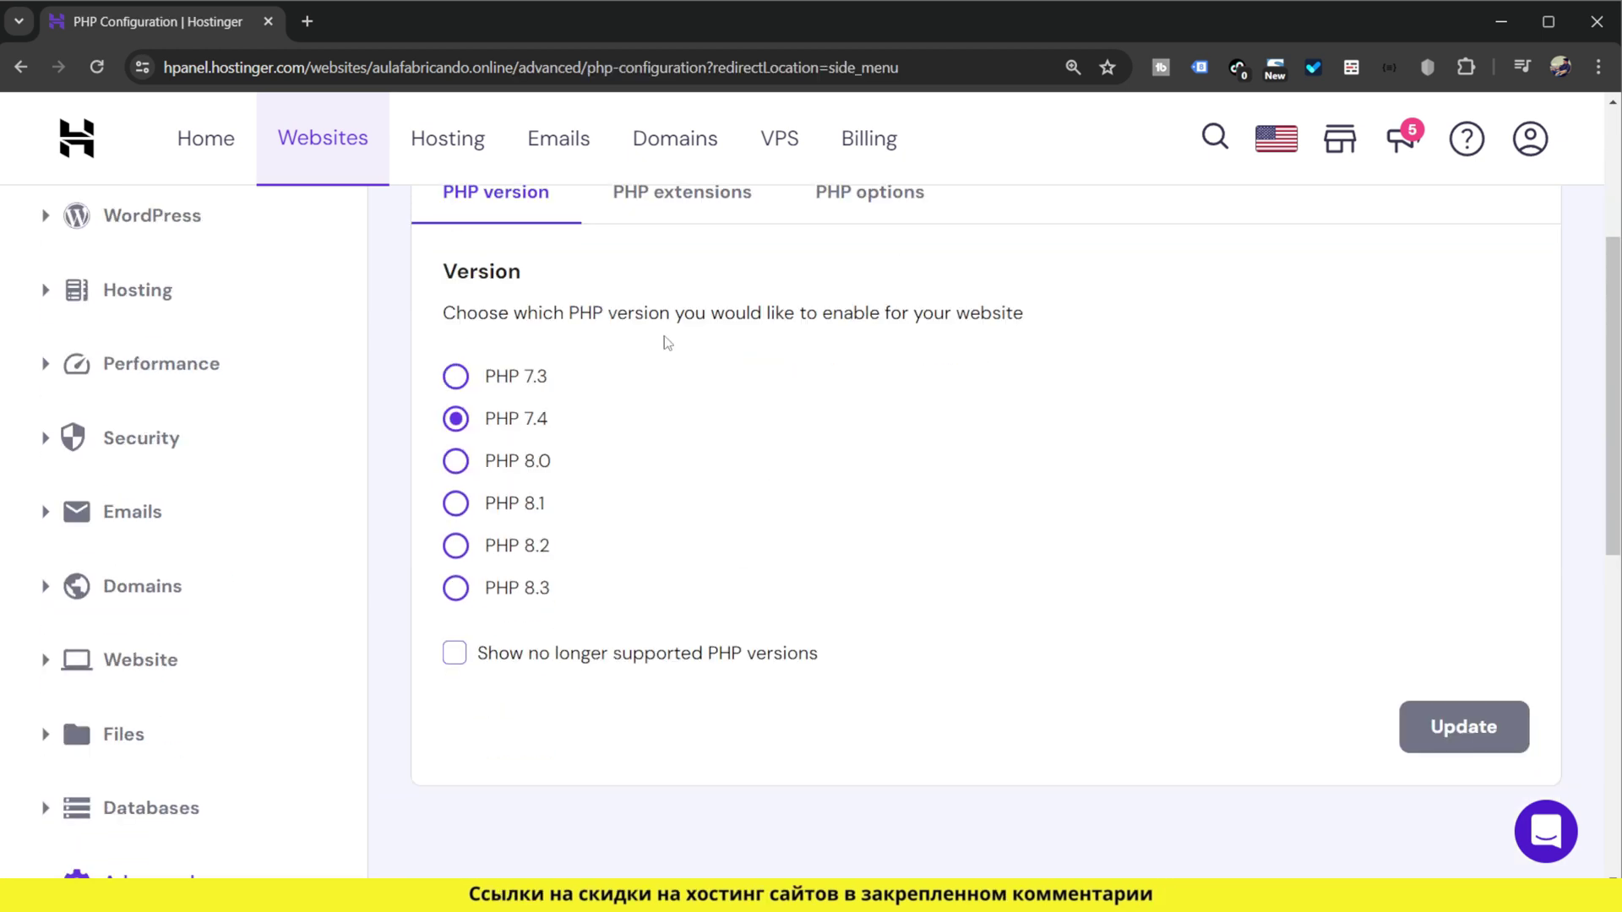
scroll(656, 614, up, 1)
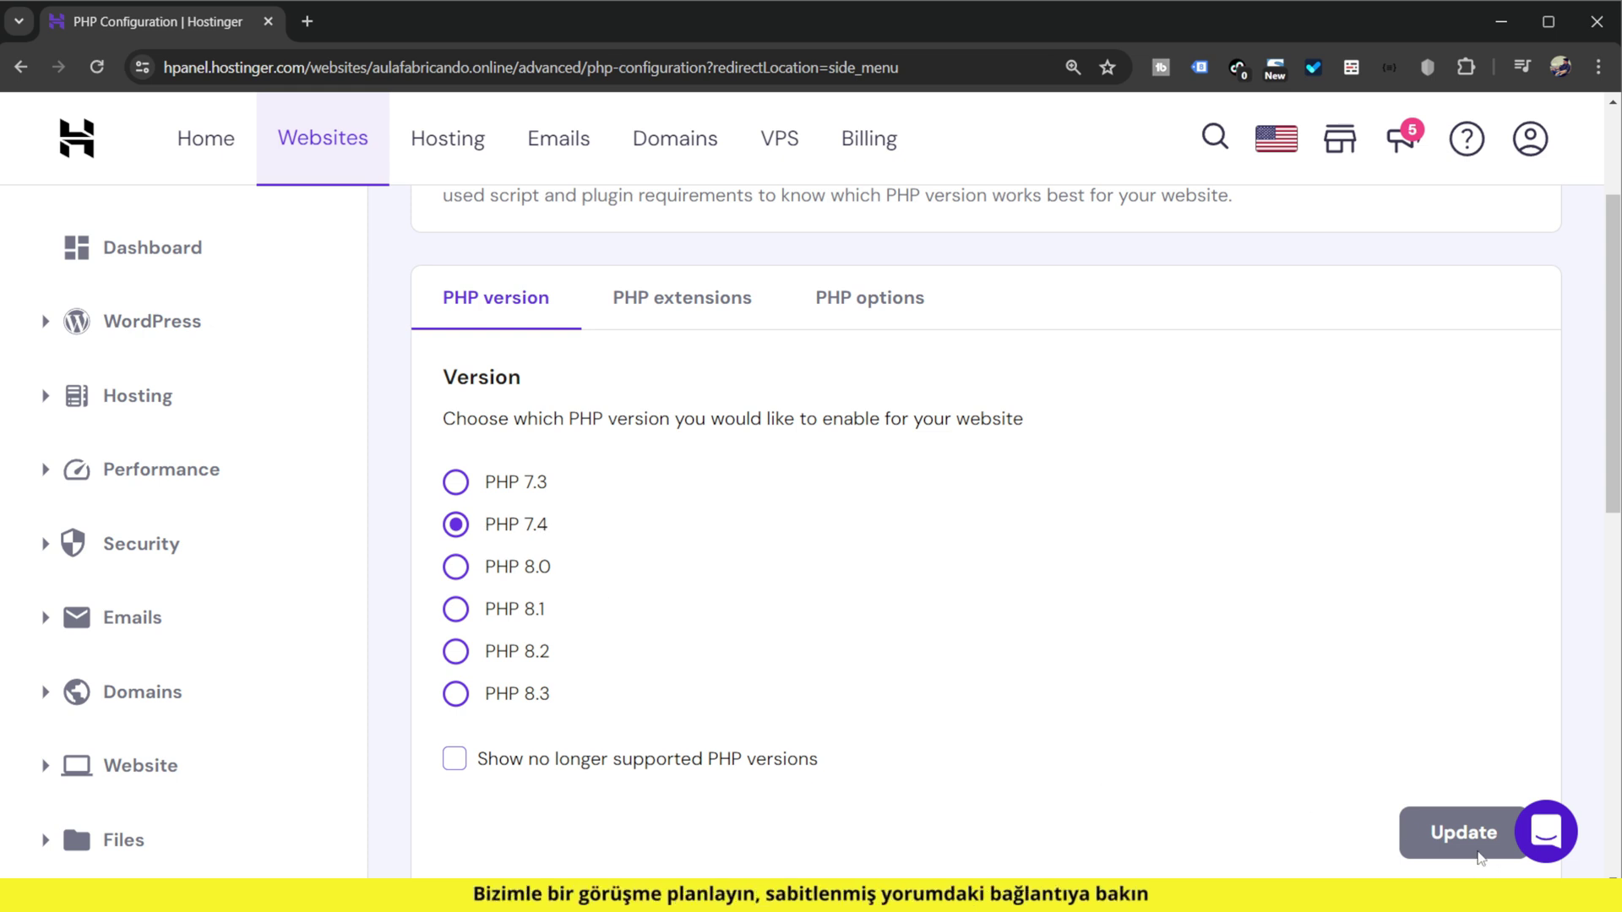
scroll(1478, 855, down, 1)
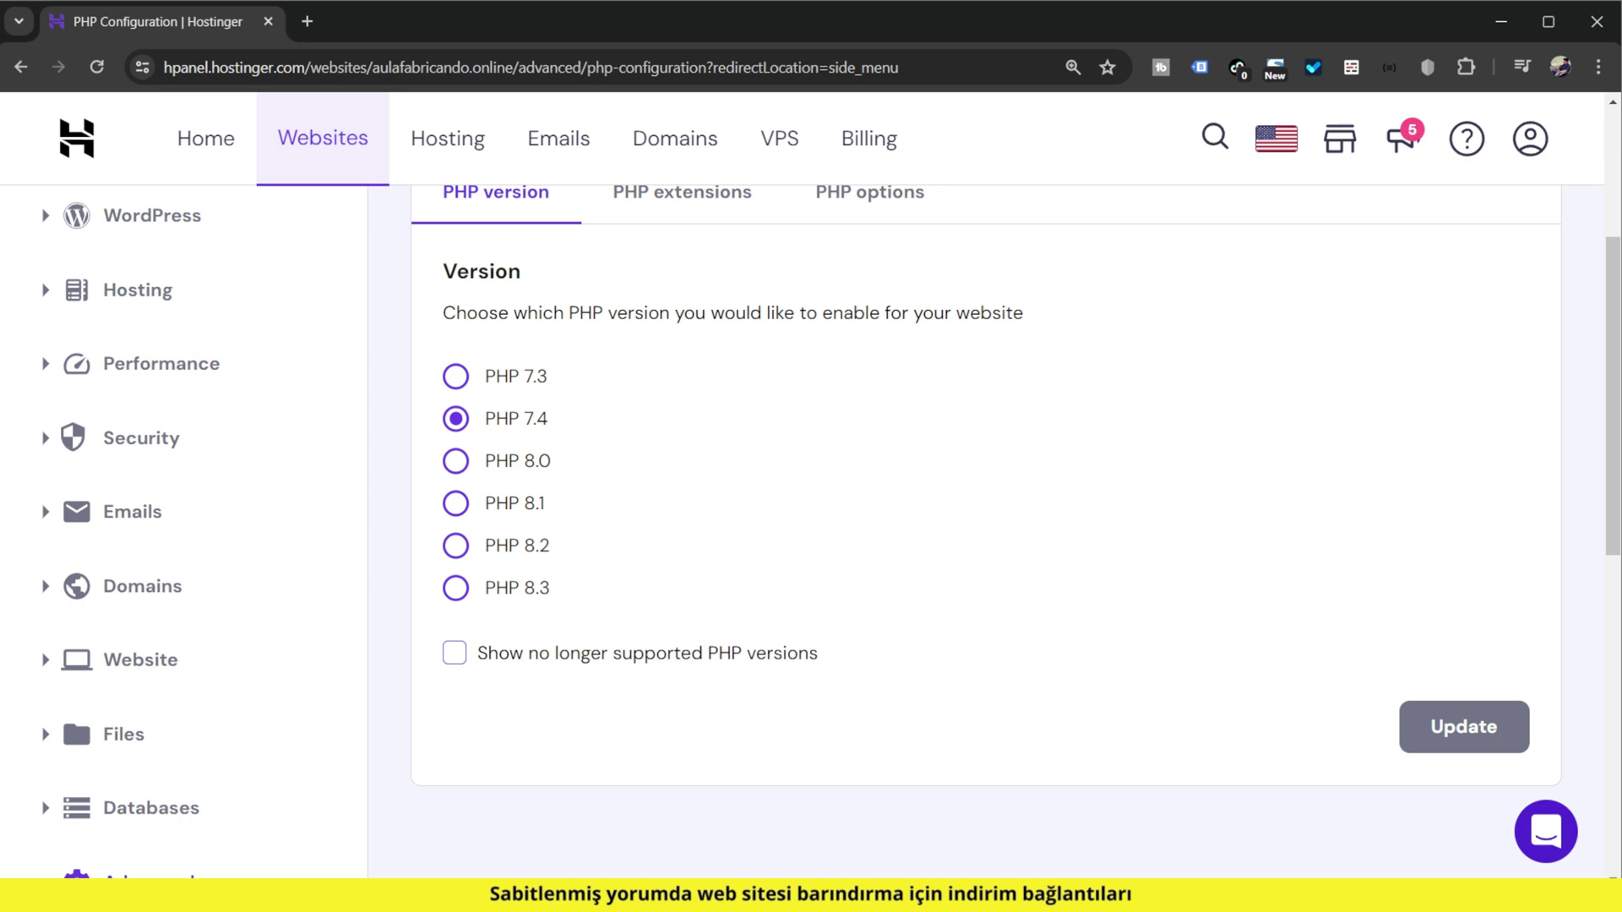
scroll(905, 749, up, 4)
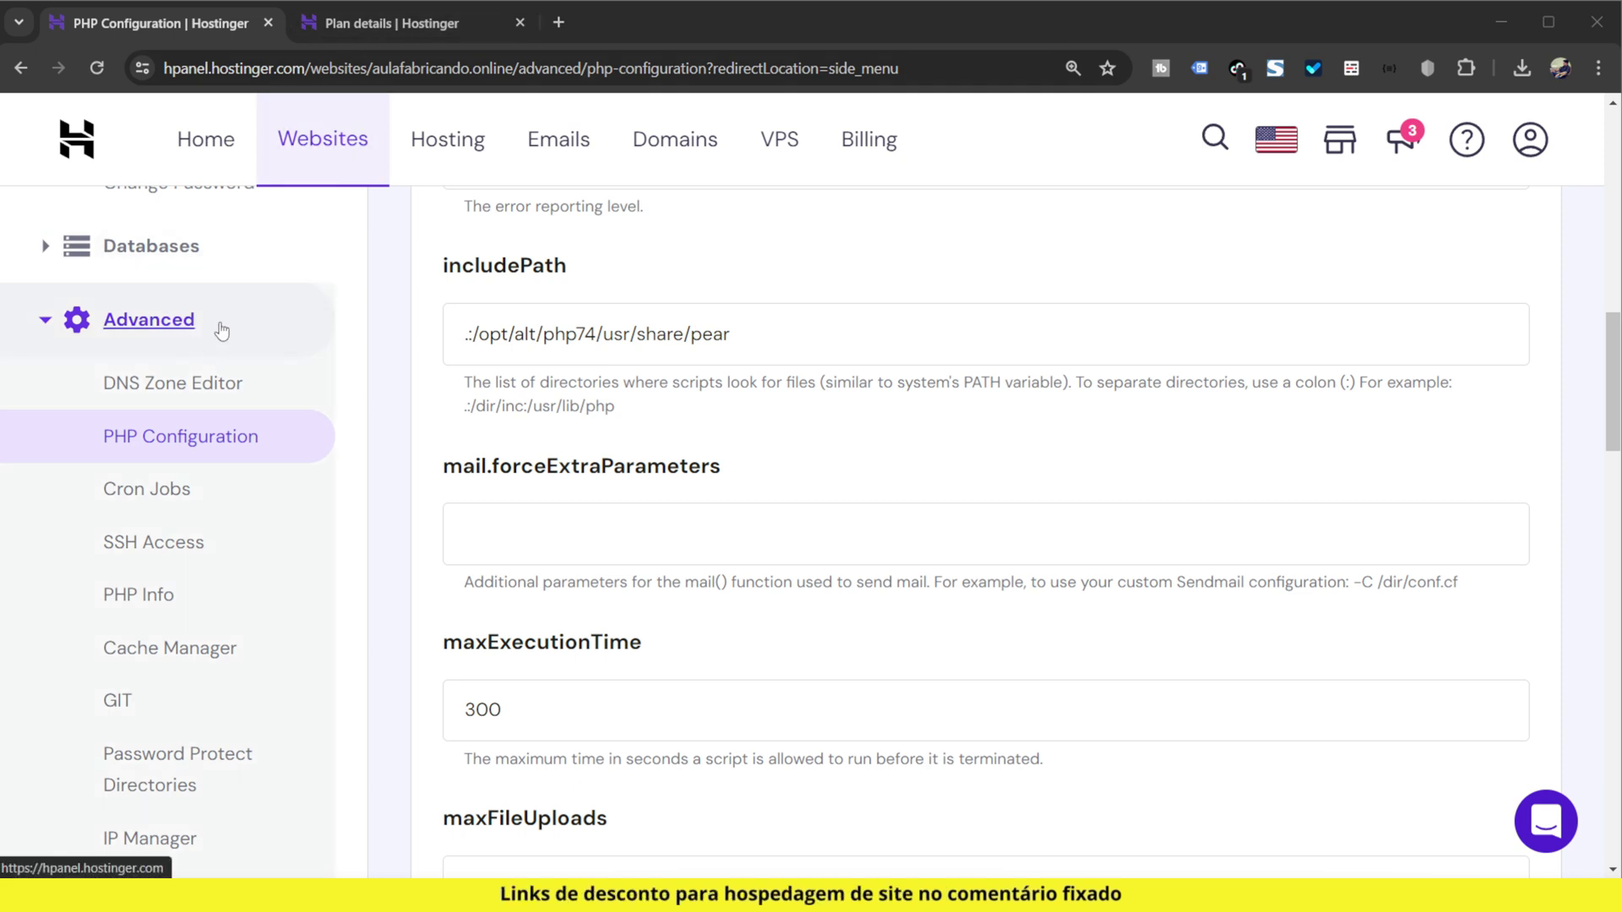
- Set memoryLimit to 1024M in the website's PHP options
click(236, 439)
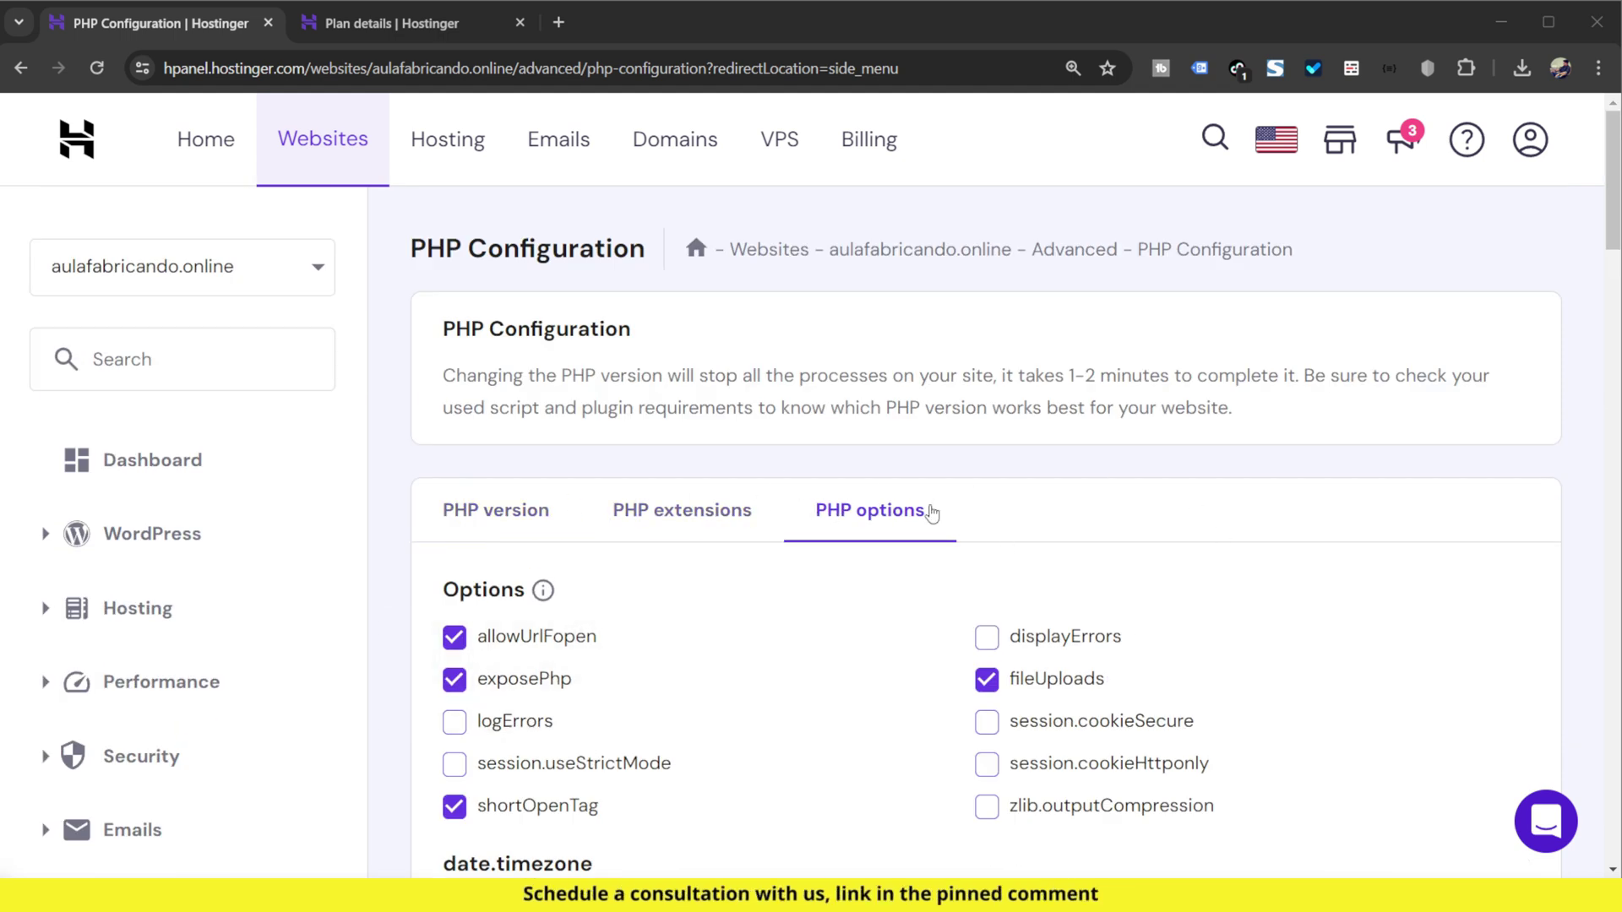
scroll(1073, 560, down, 15)
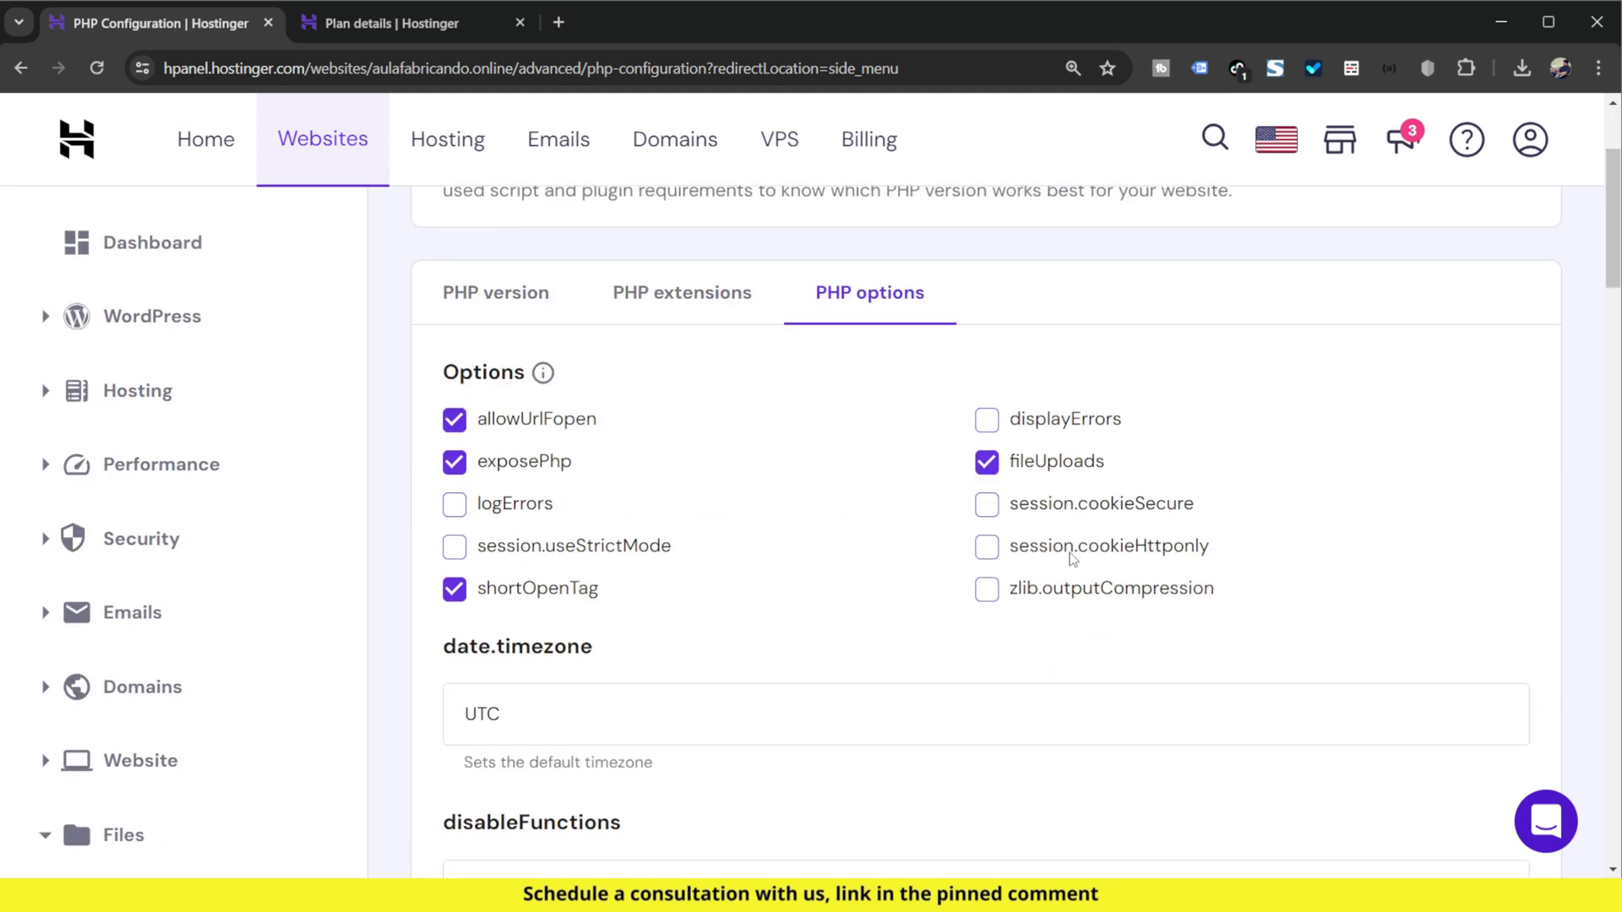
scroll(1071, 560, down, 10)
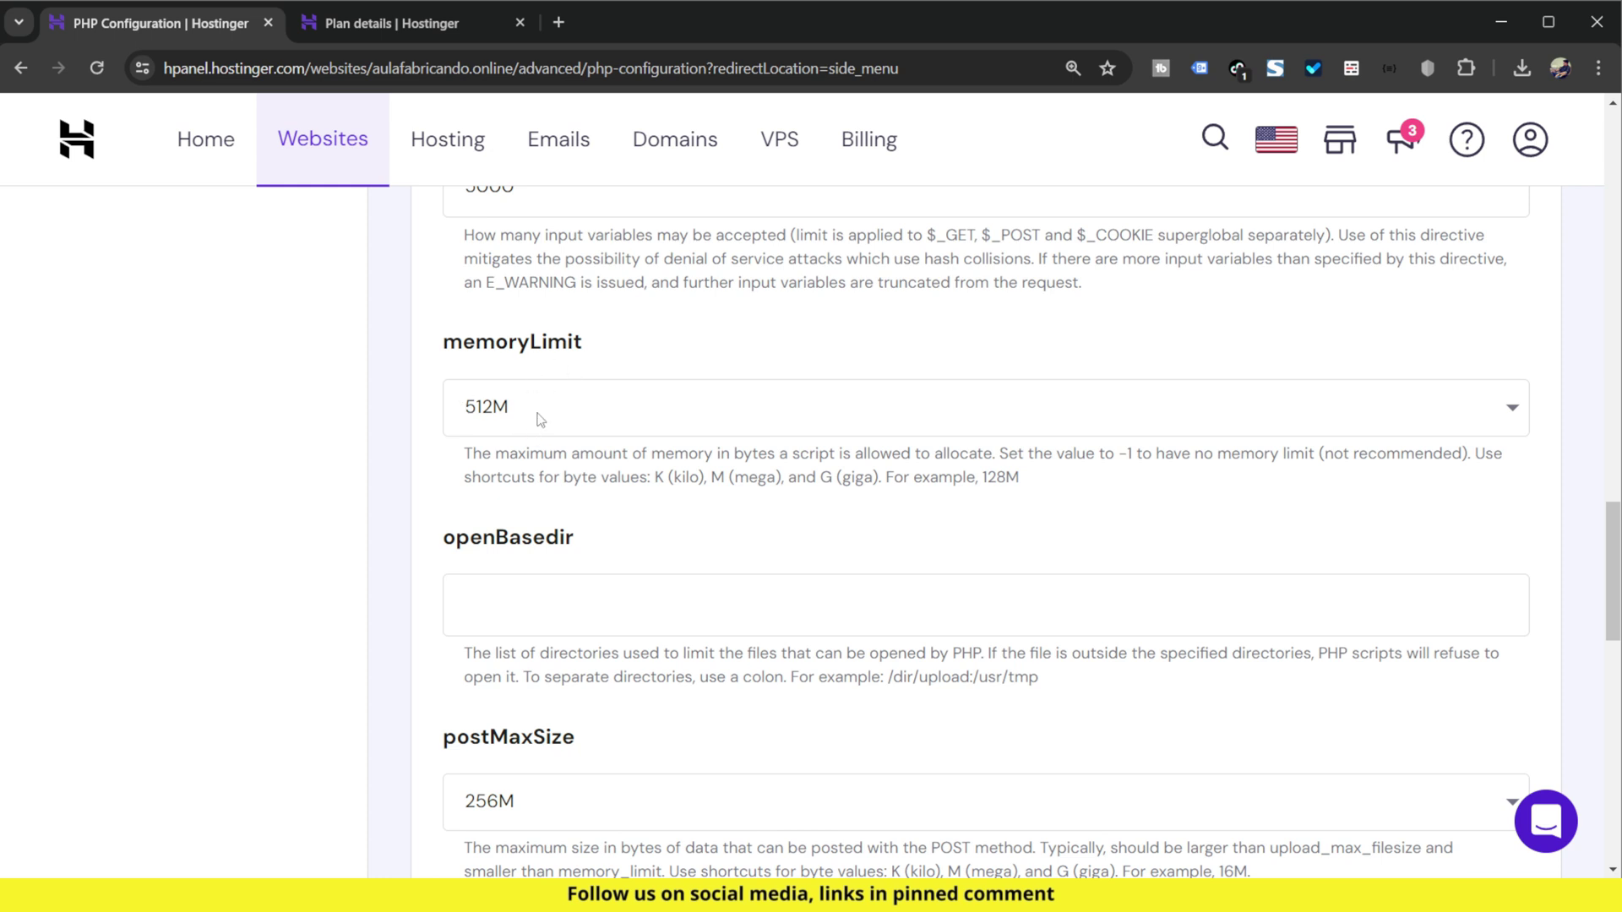
click(480, 404)
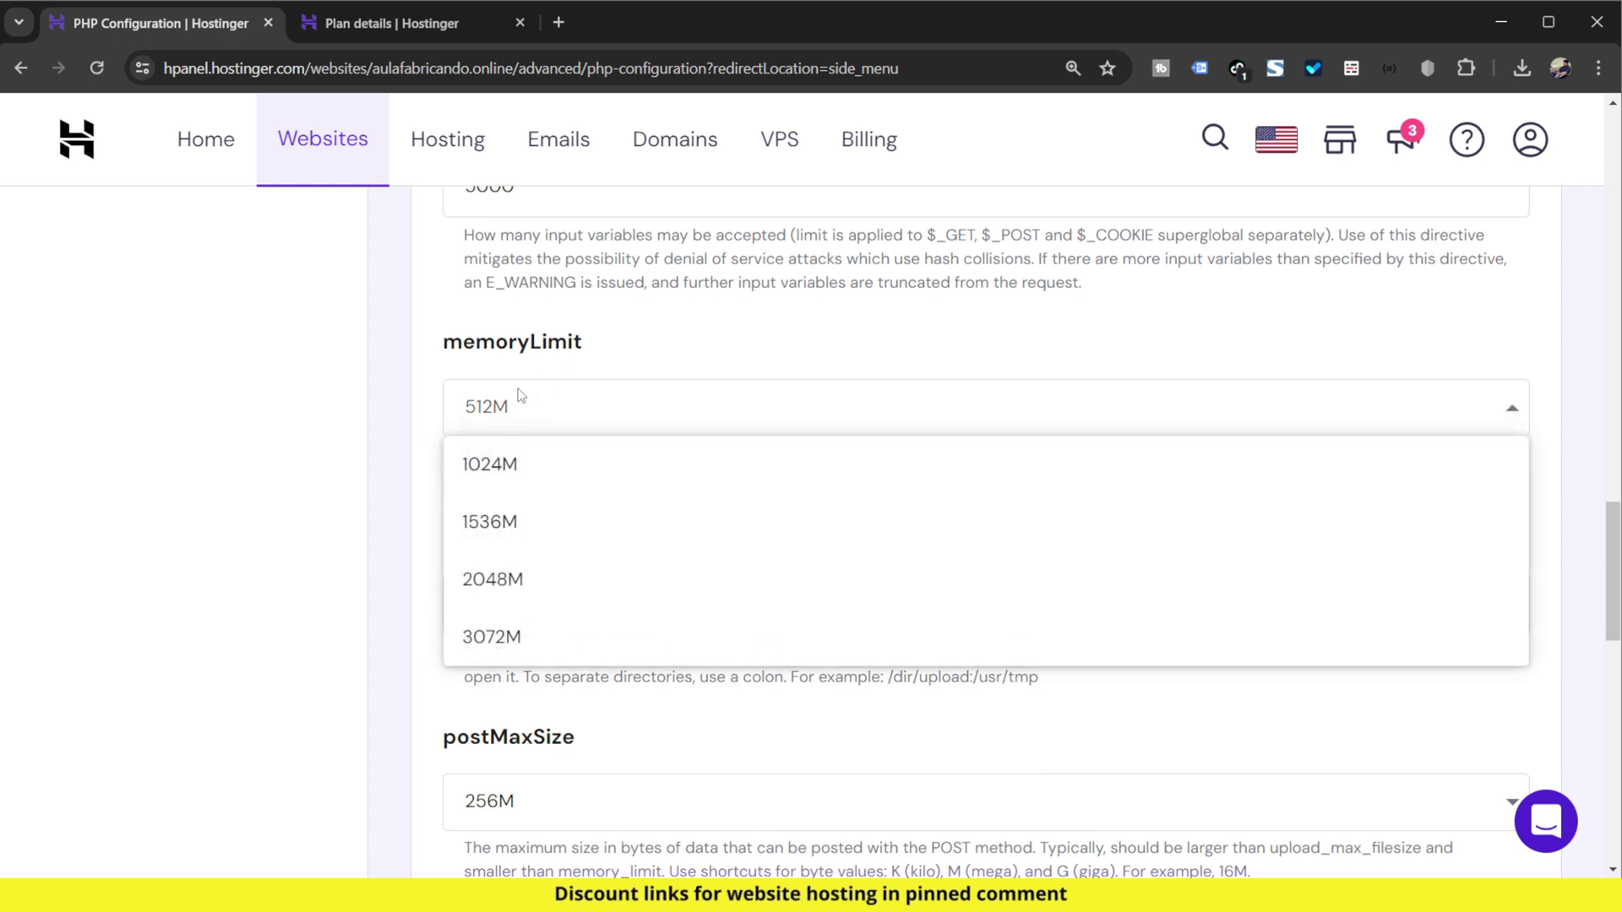
click(522, 469)
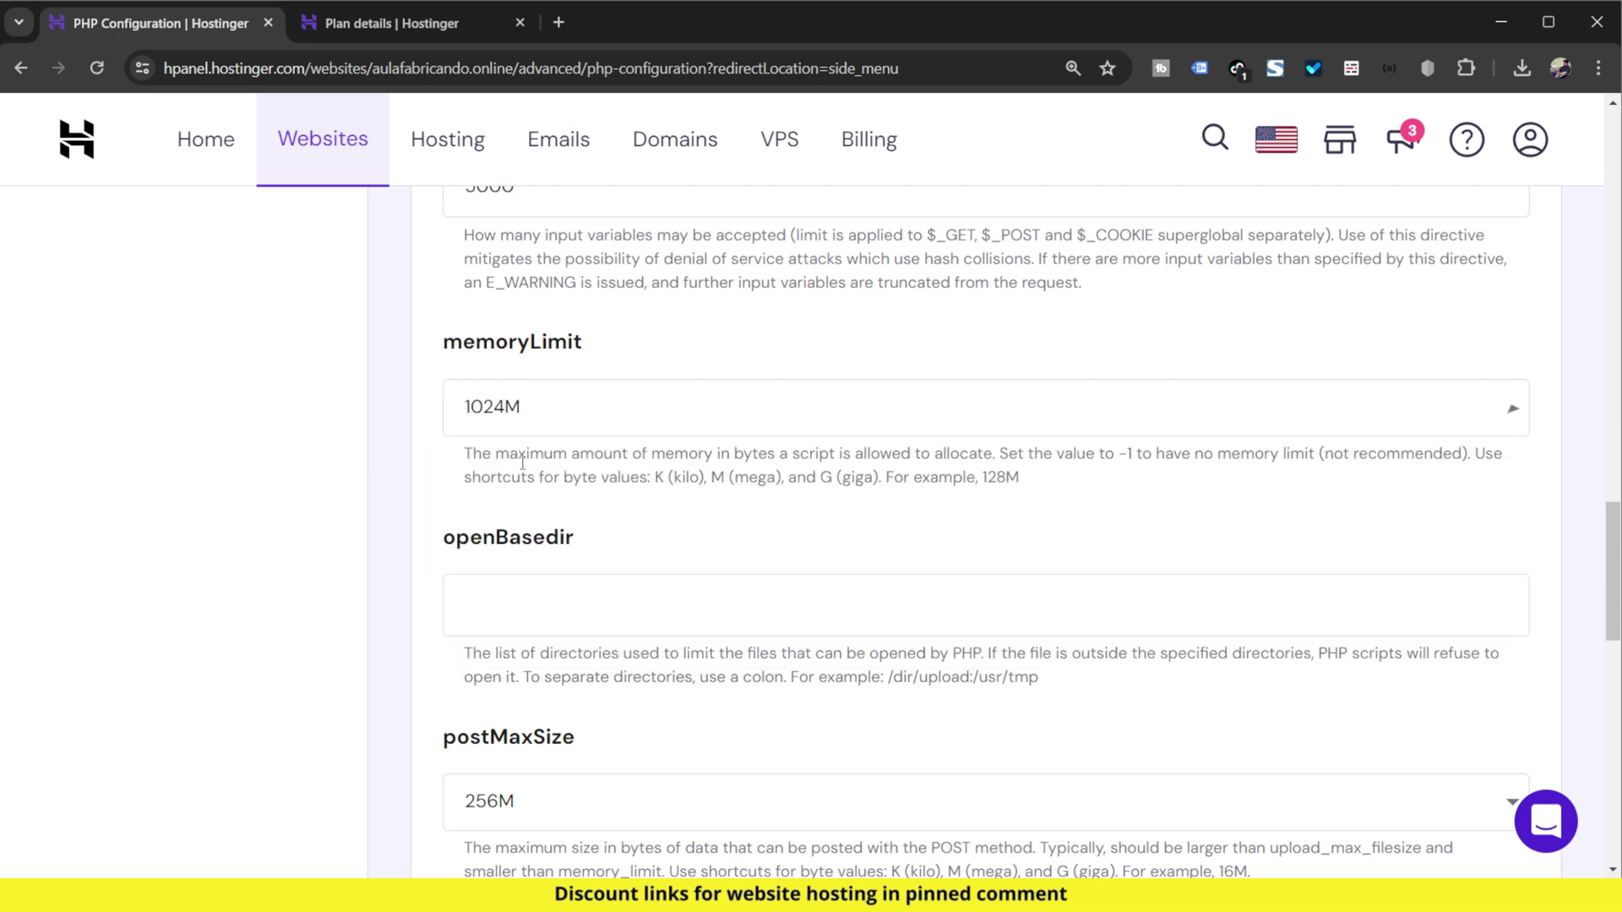
- Check the RAM allowance in the hosting details of the plan
click(464, 24)
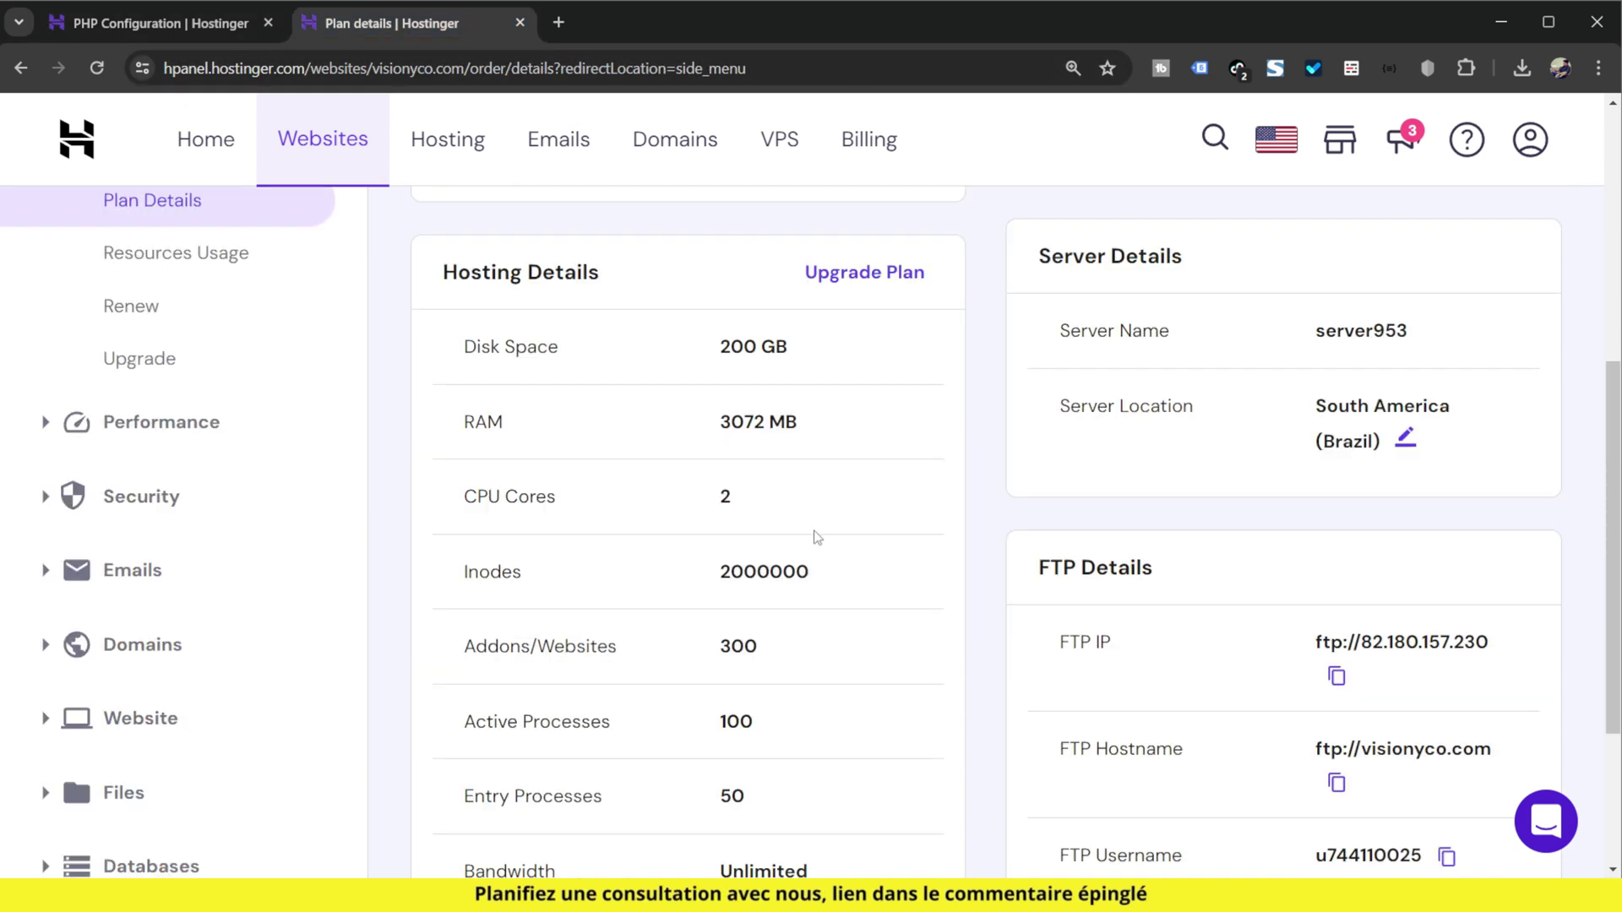
drag(710, 425, 807, 425)
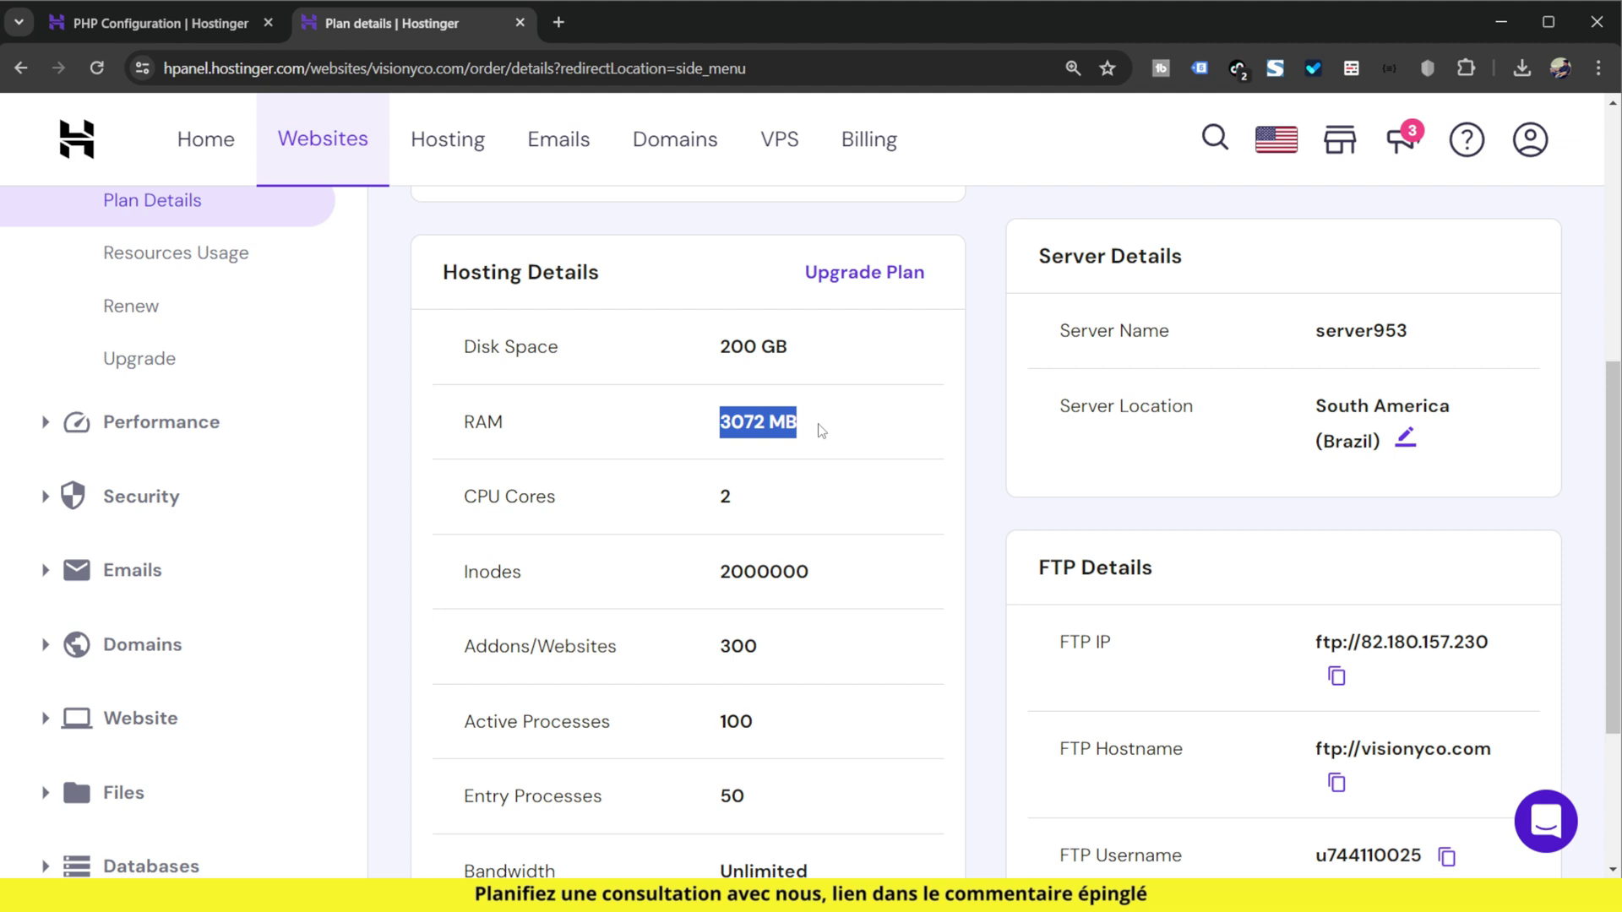
click(784, 449)
- Return to the PHP configuration and save the changed PHP options
click(251, 17)
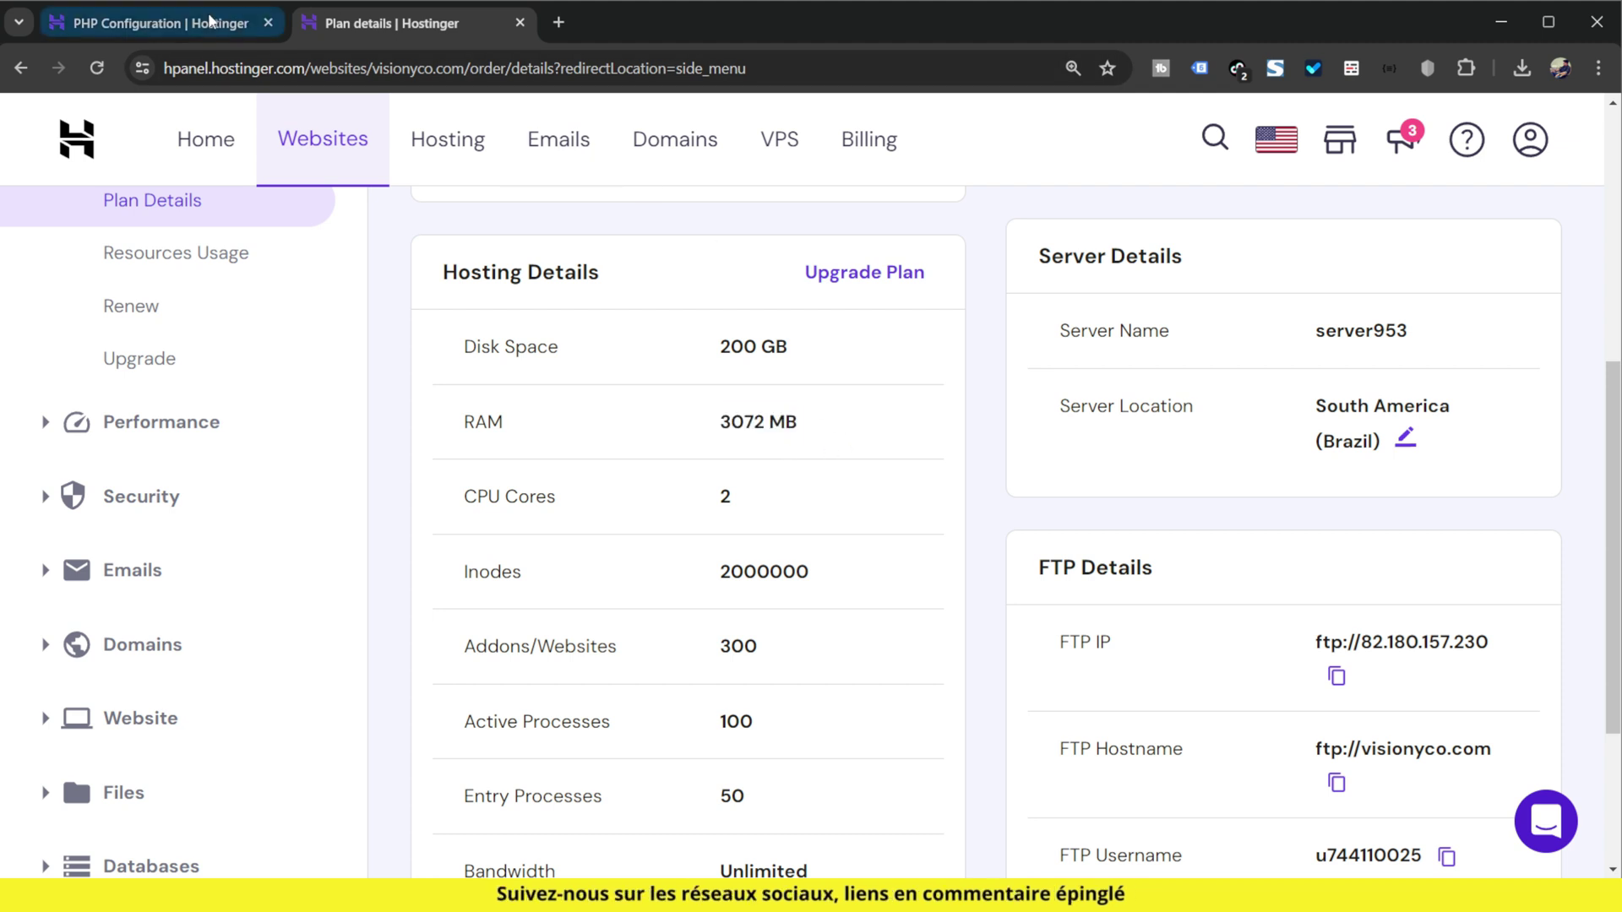
scroll(753, 617, down, 15)
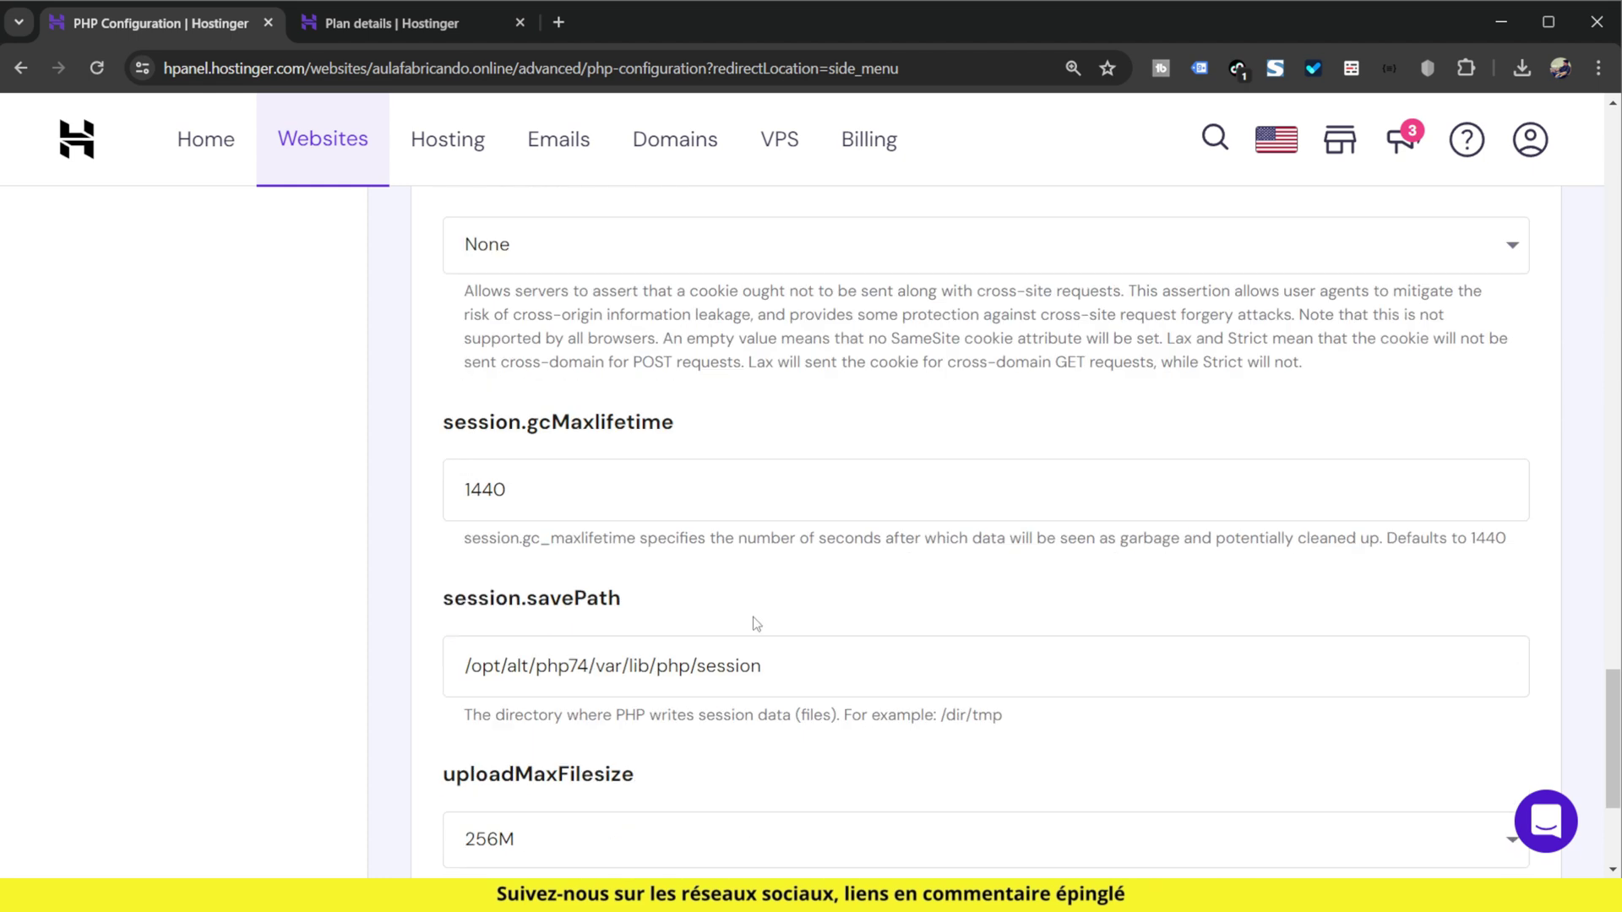
click(1475, 706)
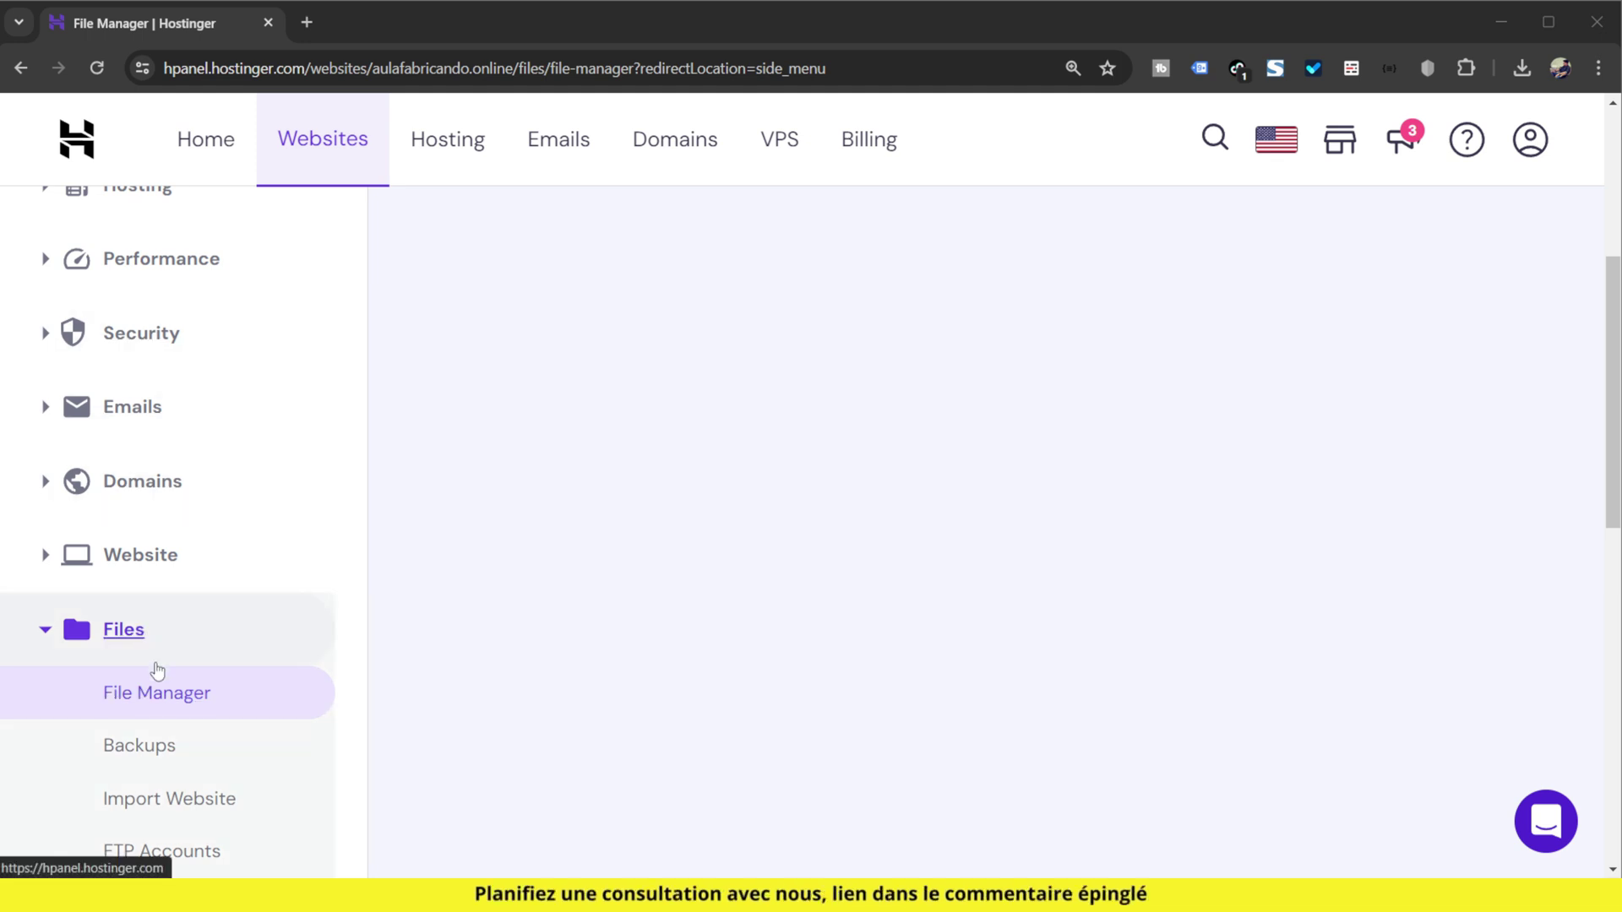
- Open the file manager for aulafabricando.online in a new tab and go to public_html/wp-includes
middle_click(152, 689)
click(429, 20)
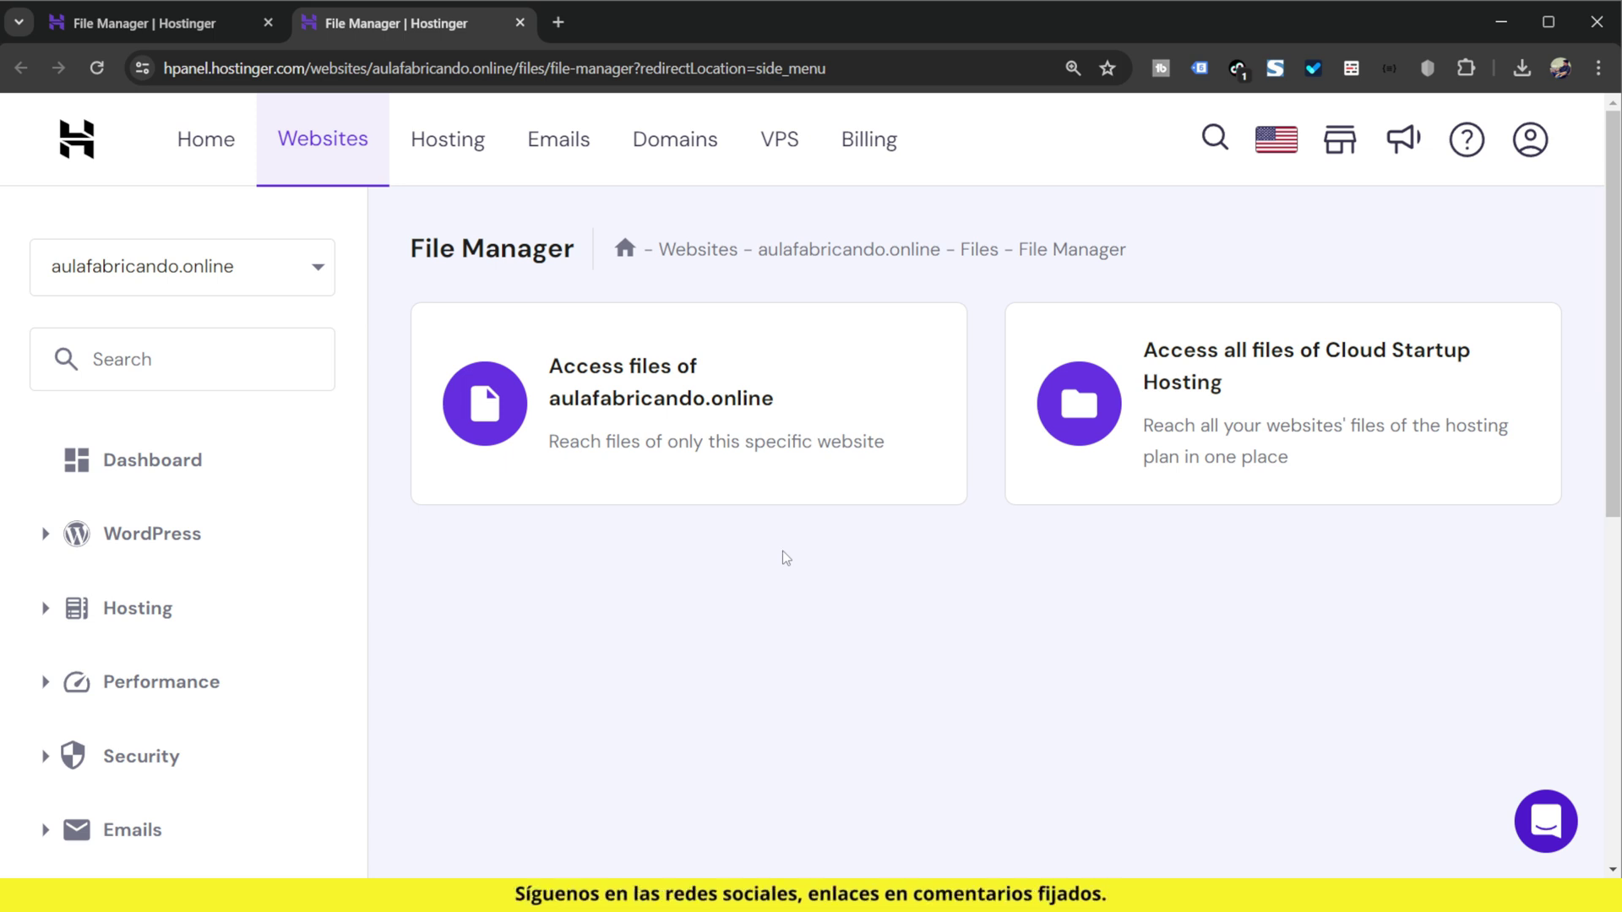
click(674, 396)
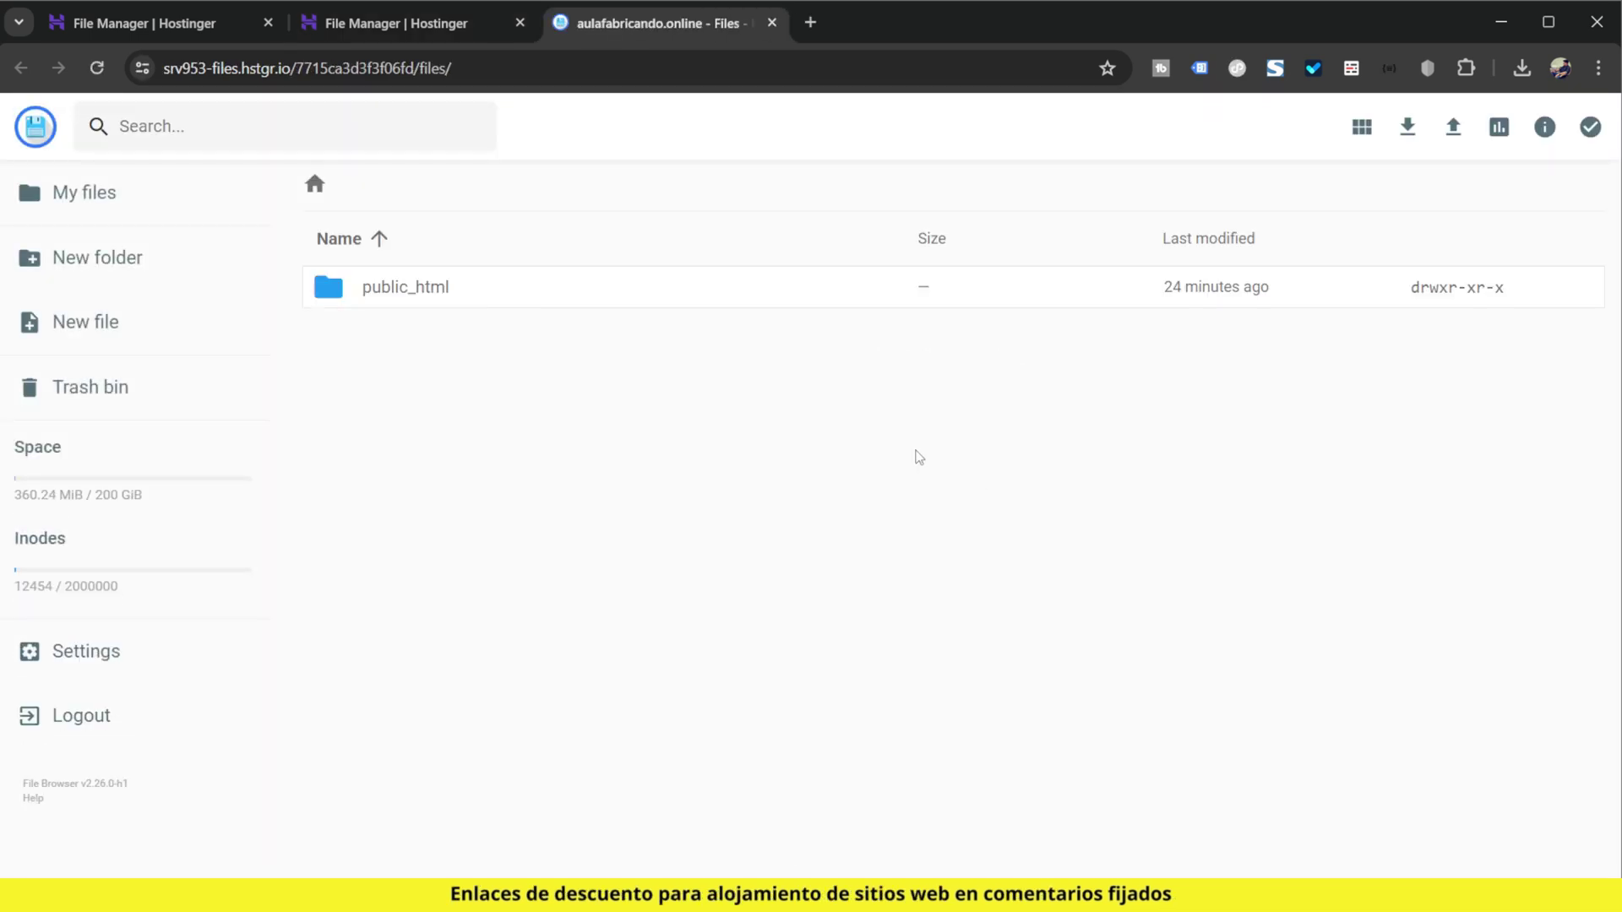
double_click(409, 290)
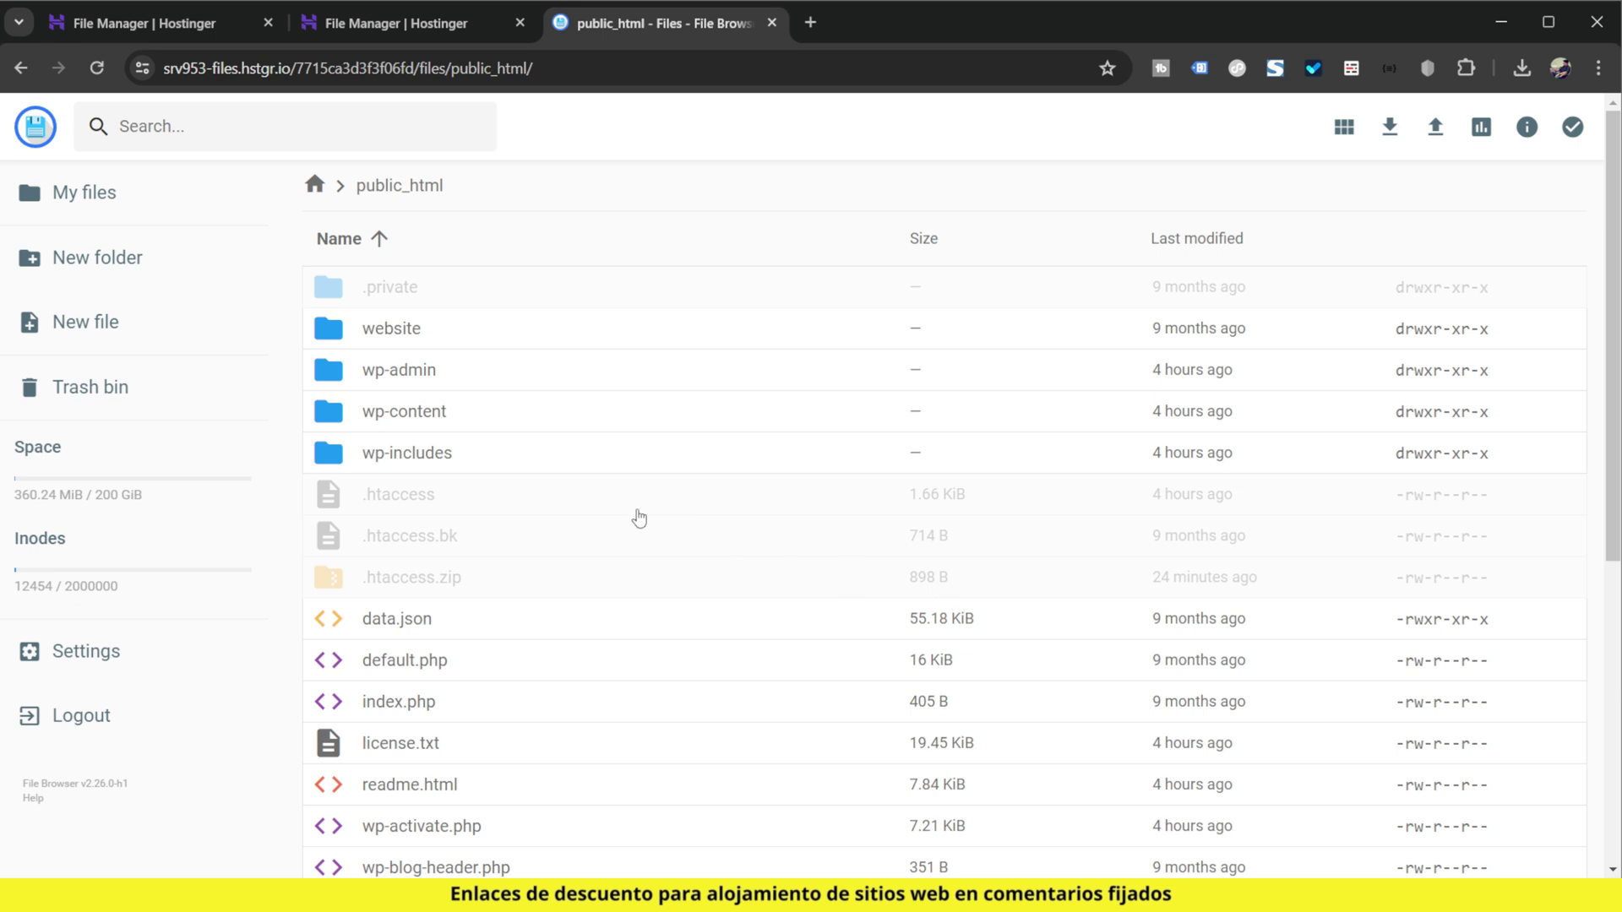
double_click(443, 453)
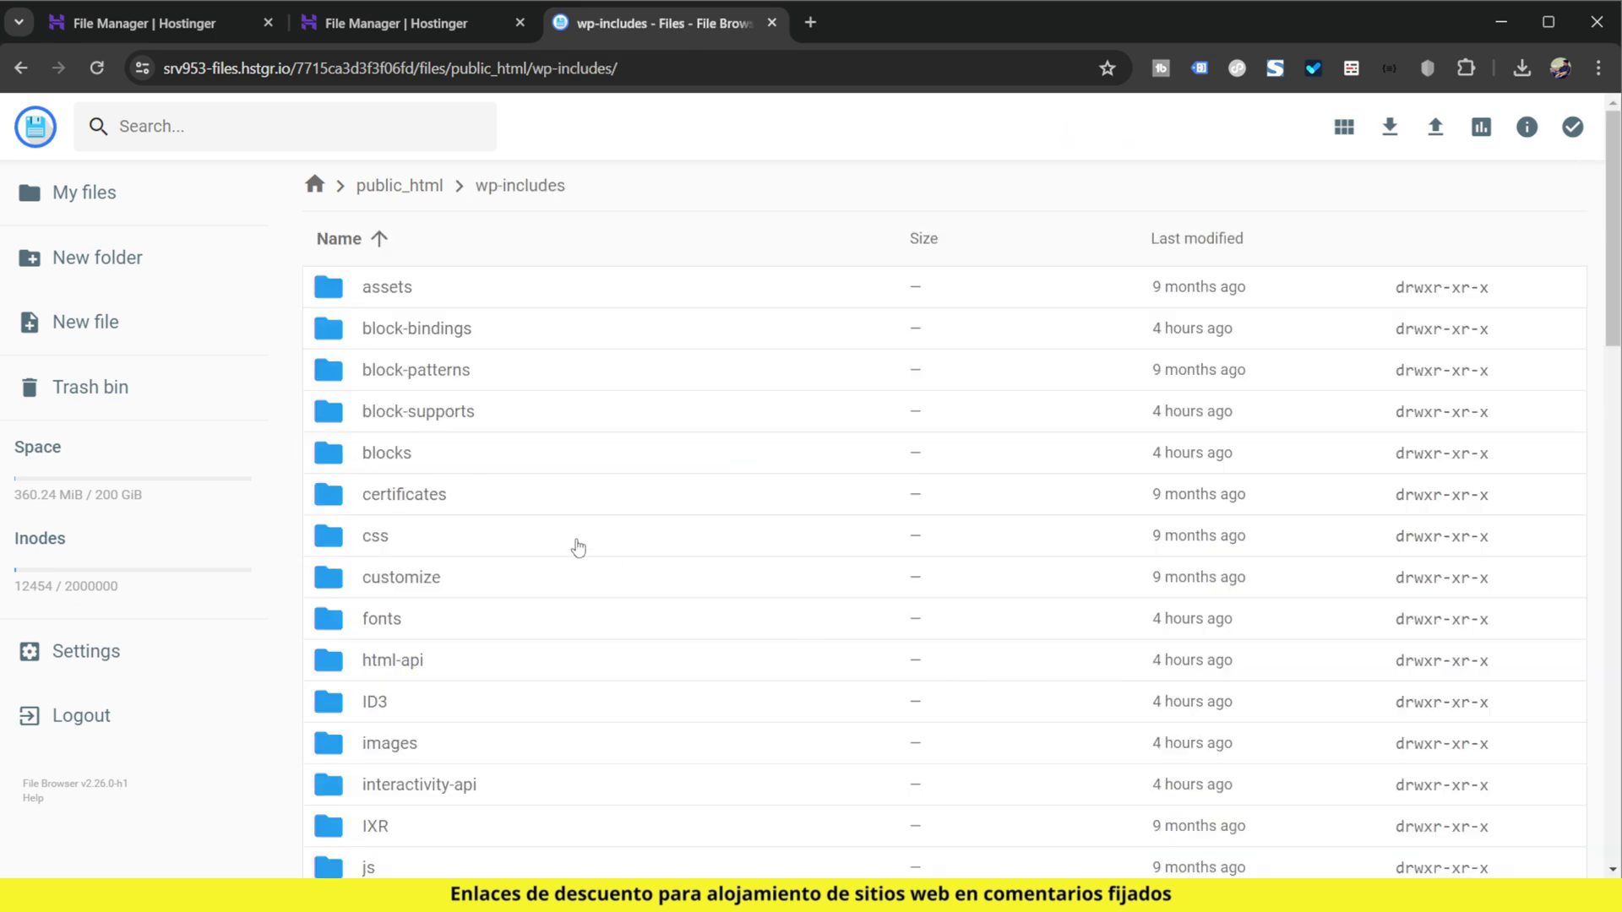
- Find default-constants.php in the wp-includes folder and open it for editing
scroll(578, 548, down, 20)
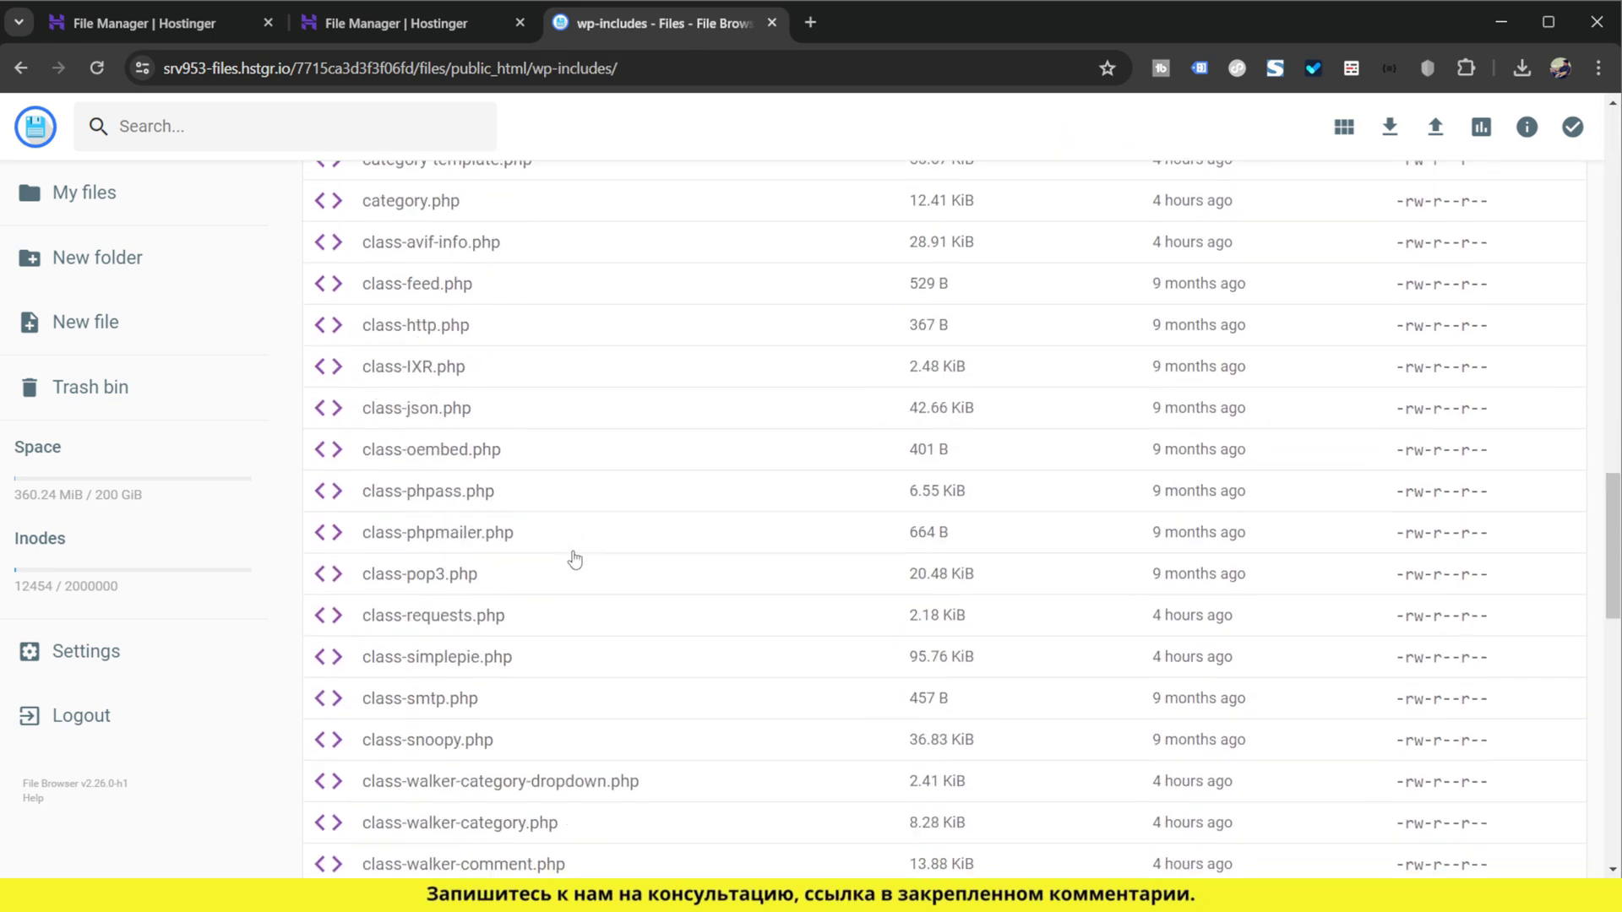
scroll(574, 560, down, 15)
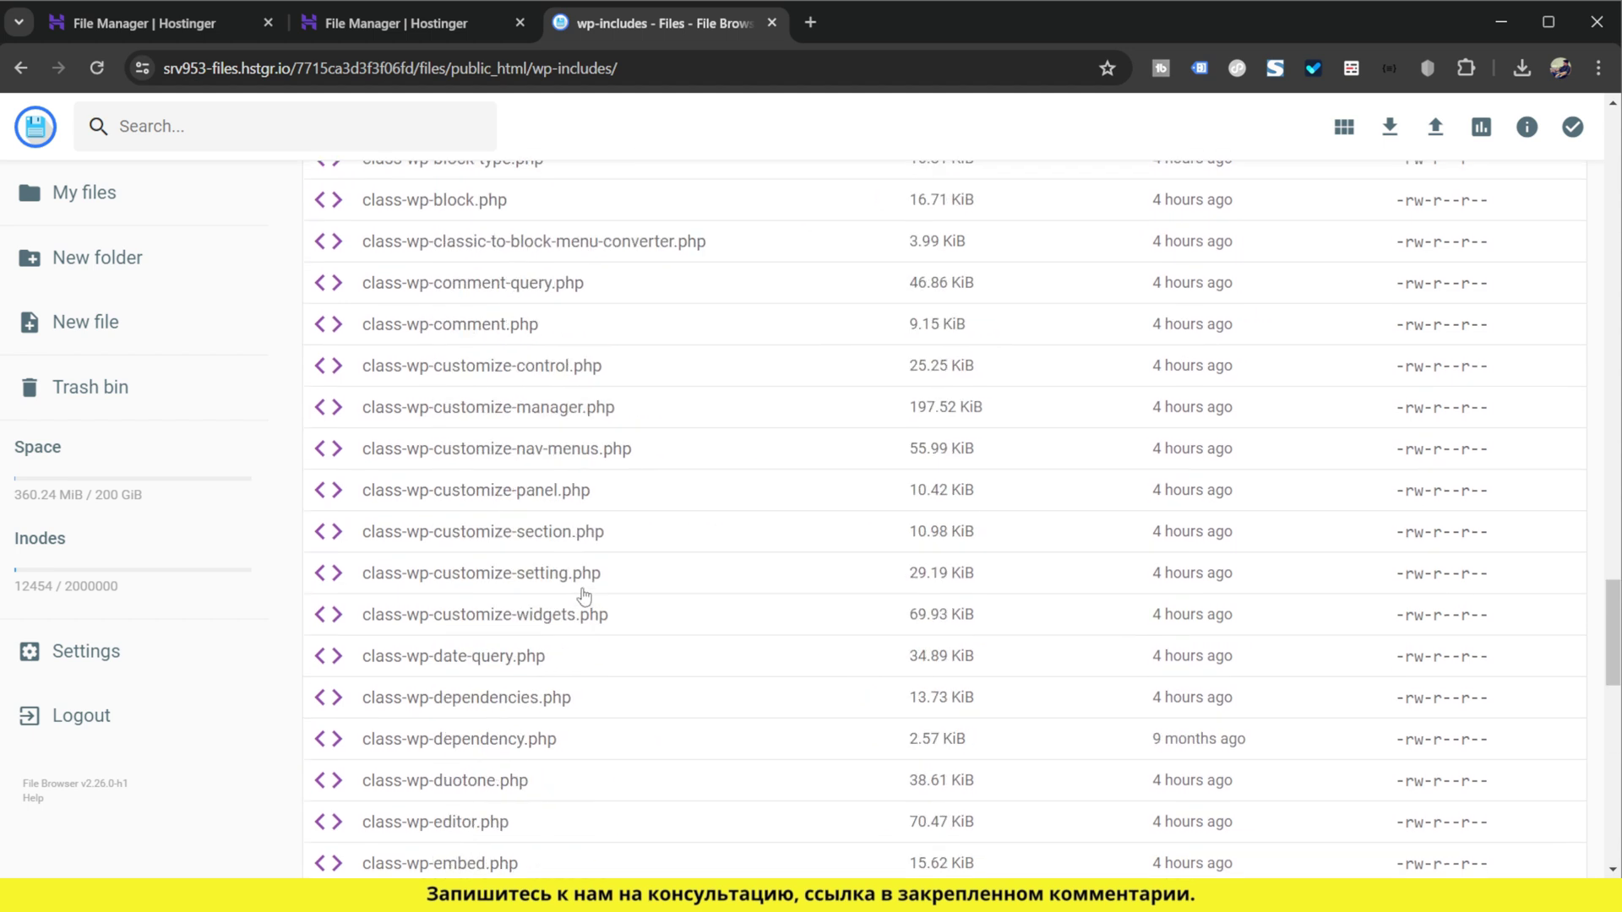
scroll(587, 596, down, 20)
scroll(597, 595, down, 7)
scroll(597, 594, up, 4)
scroll(595, 593, up, 1)
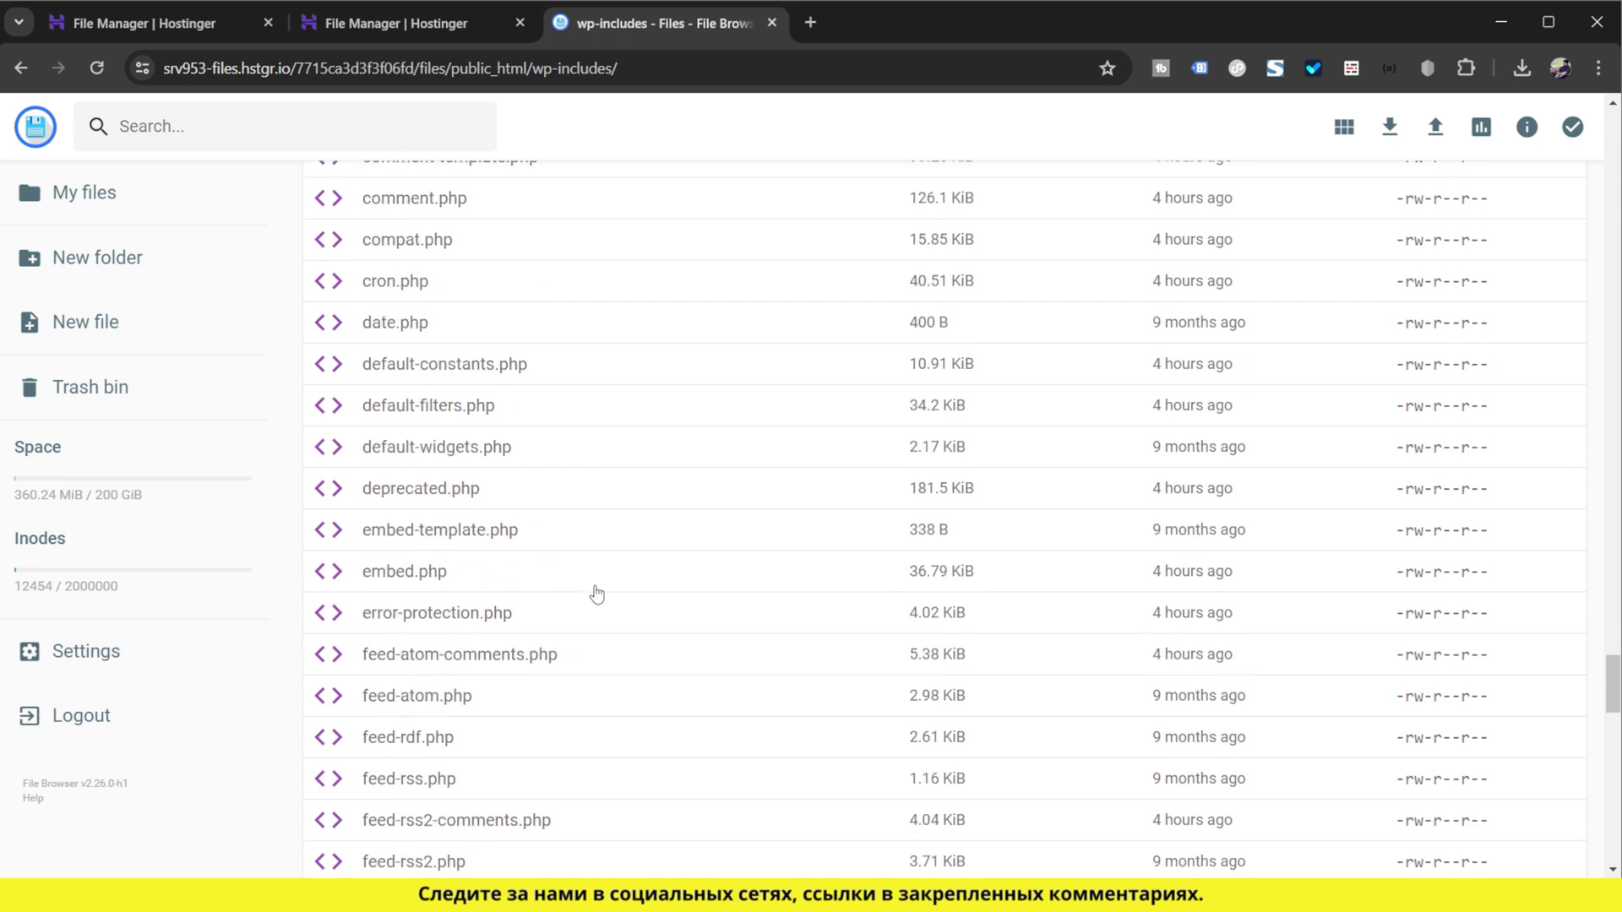
scroll(482, 403, up, 1)
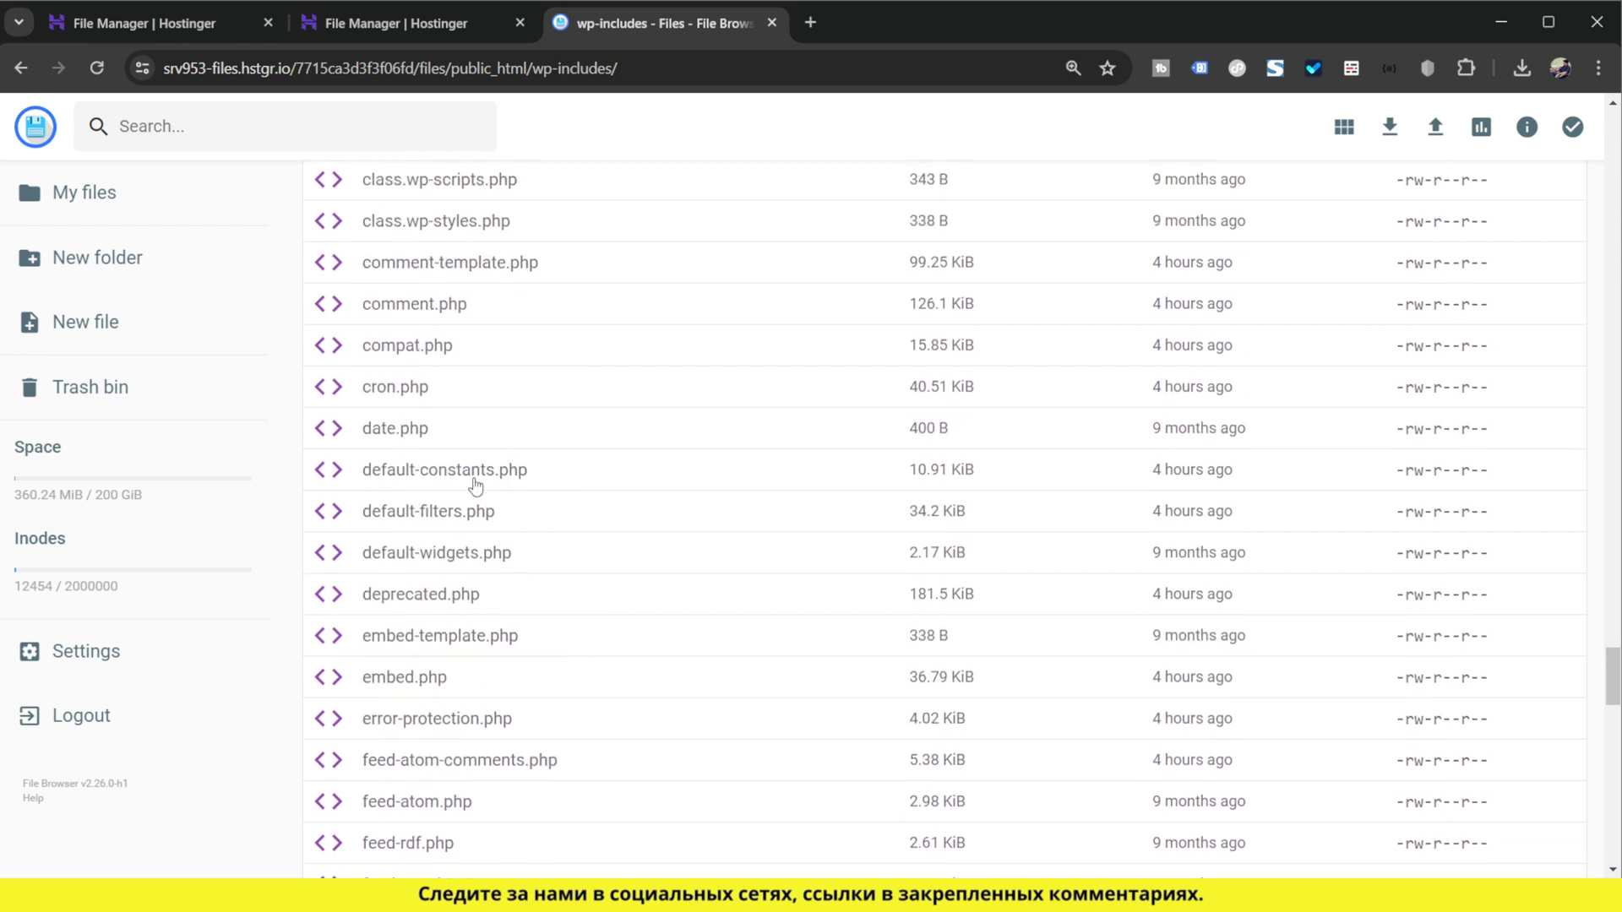
ctrl+scroll(469, 488, up, 2)
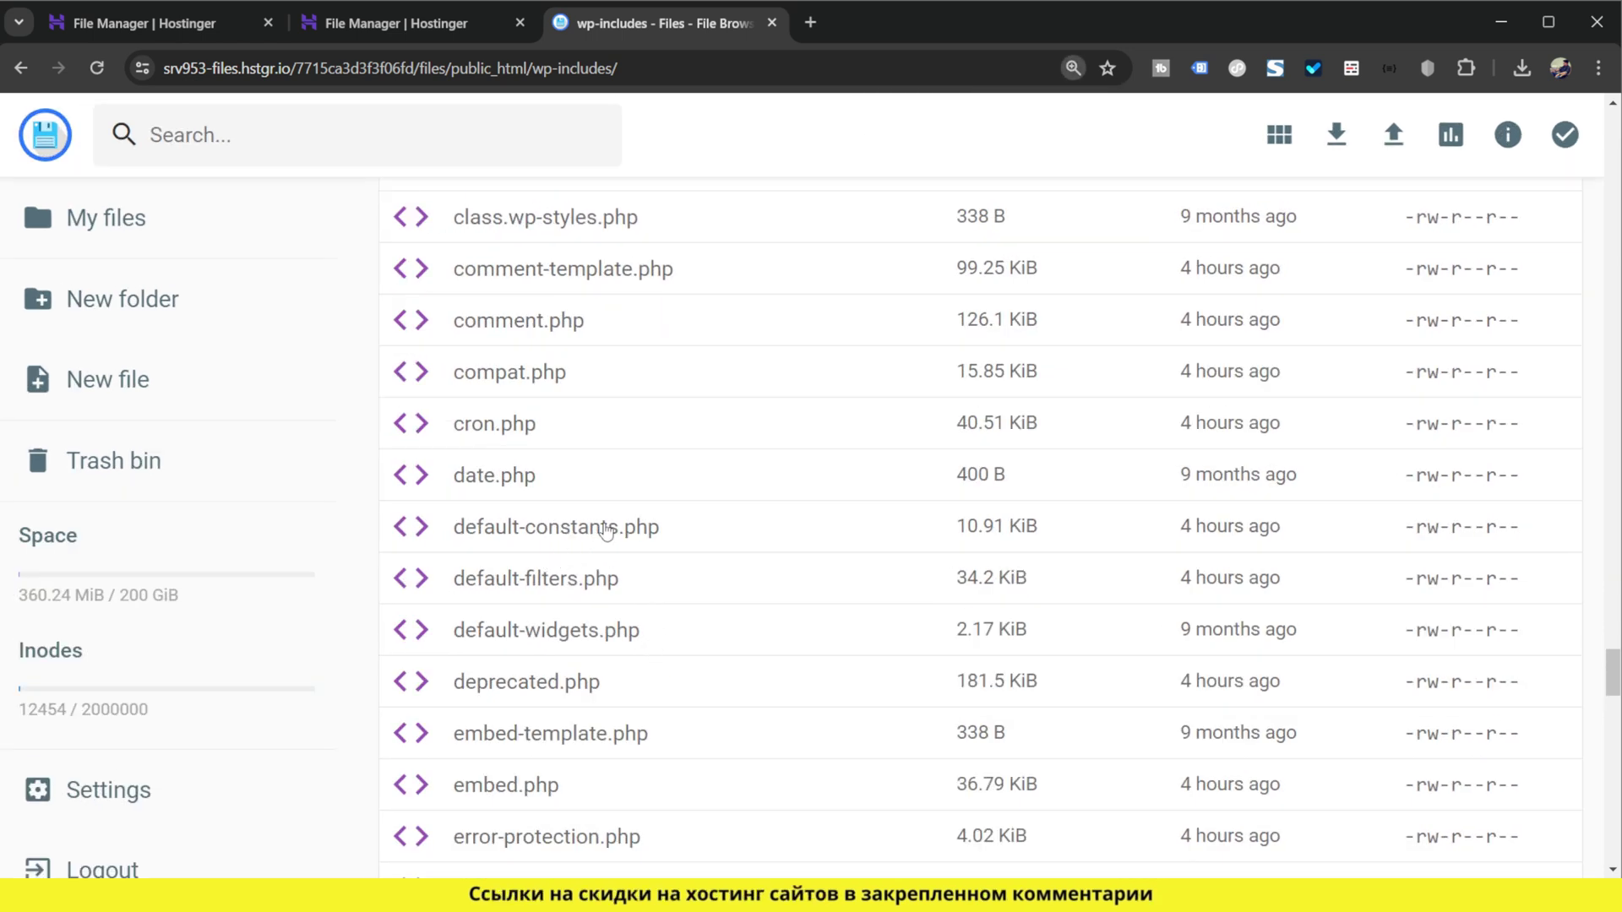
double_click(600, 531)
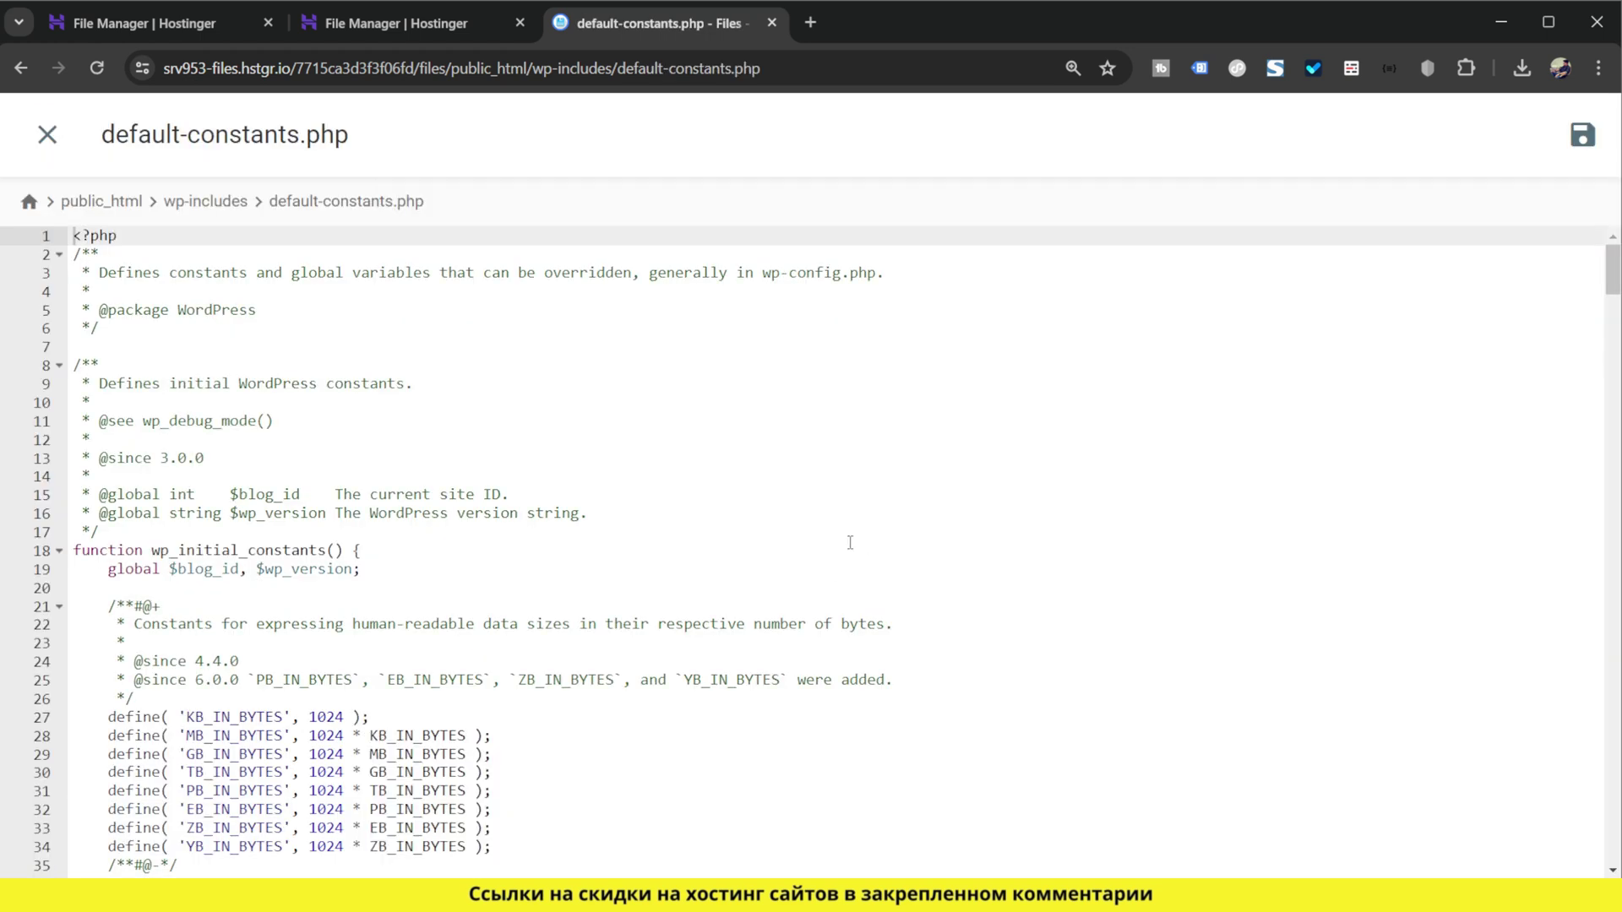
- In default-constants.php, set the multisite WP_MEMORY_LIMIT value under "Define memory limits" to 1024M
scroll(570, 526, down, 3)
ctrl+scroll(592, 532, up, 2)
scroll(611, 537, down, 2)
scroll(612, 537, down, 2)
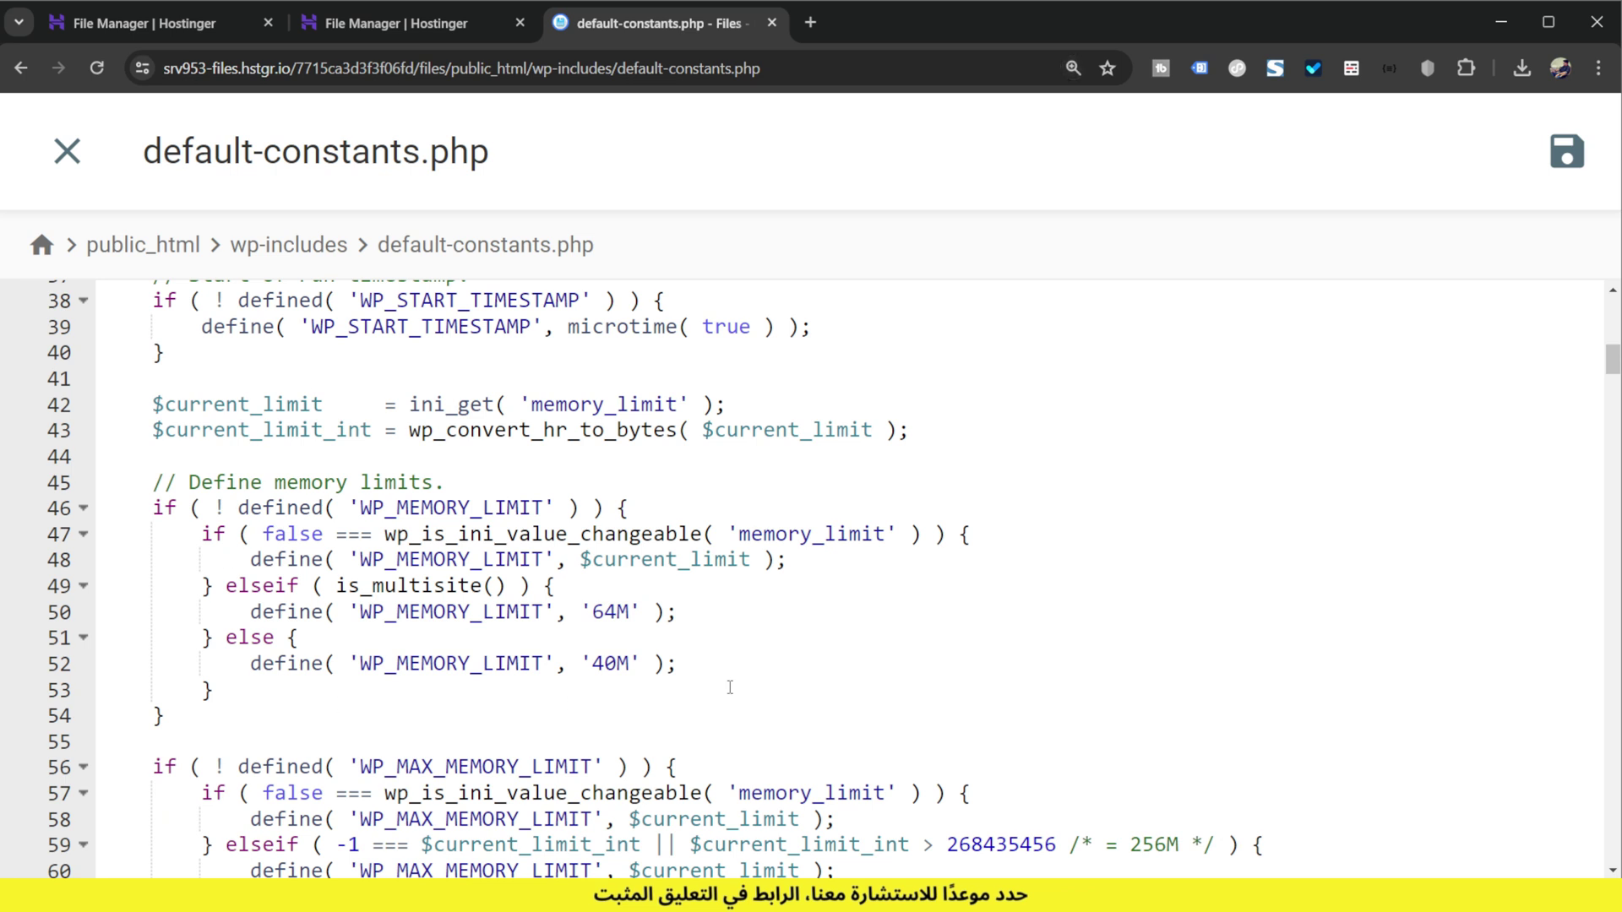
scroll(572, 665, down, 1)
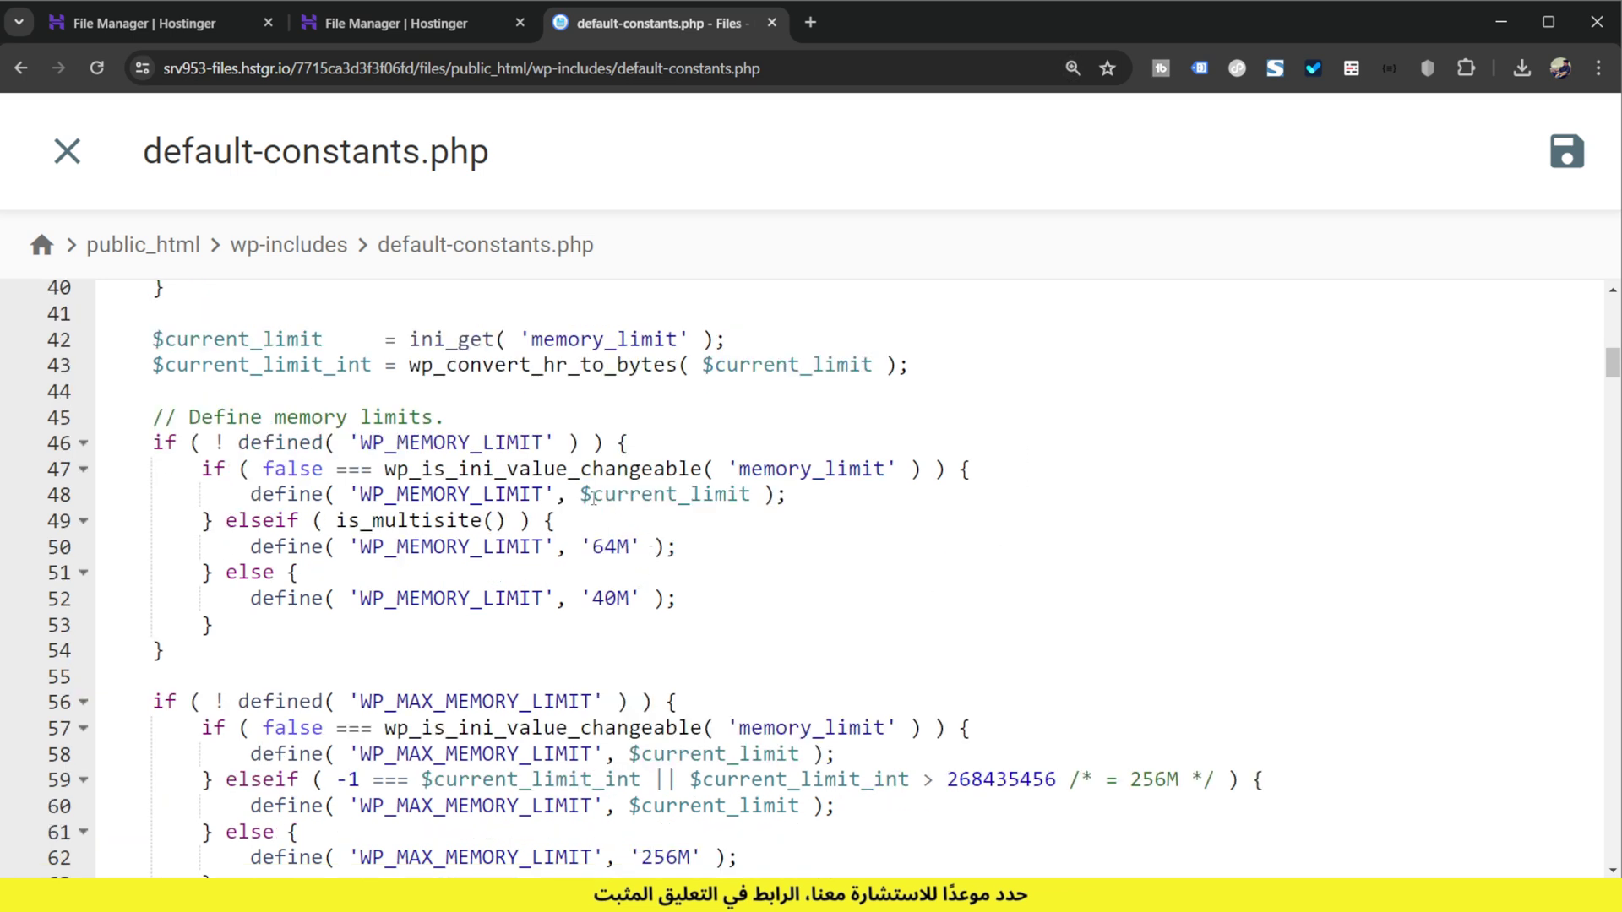
click(606, 547)
key(BackSpace)
key(Delete)
text(1024)
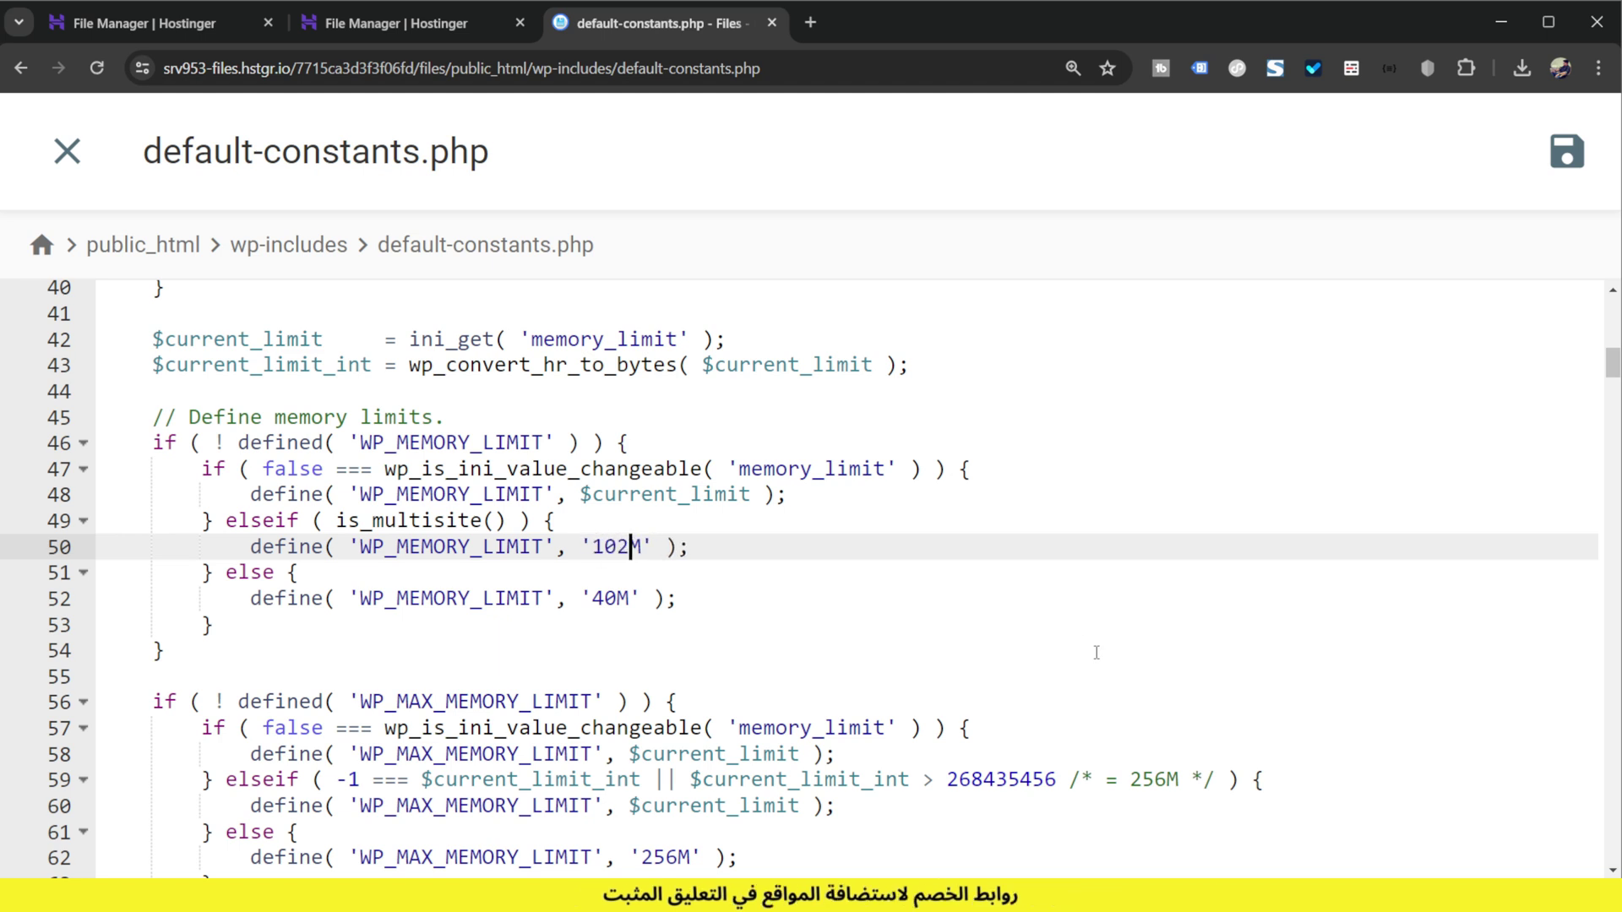
- Set the WP_MEMORY_LIMIT value in the non-multisite else branch to 1024M
click(617, 600)
key(BackSpace)
key(BackSpace)
text(102)
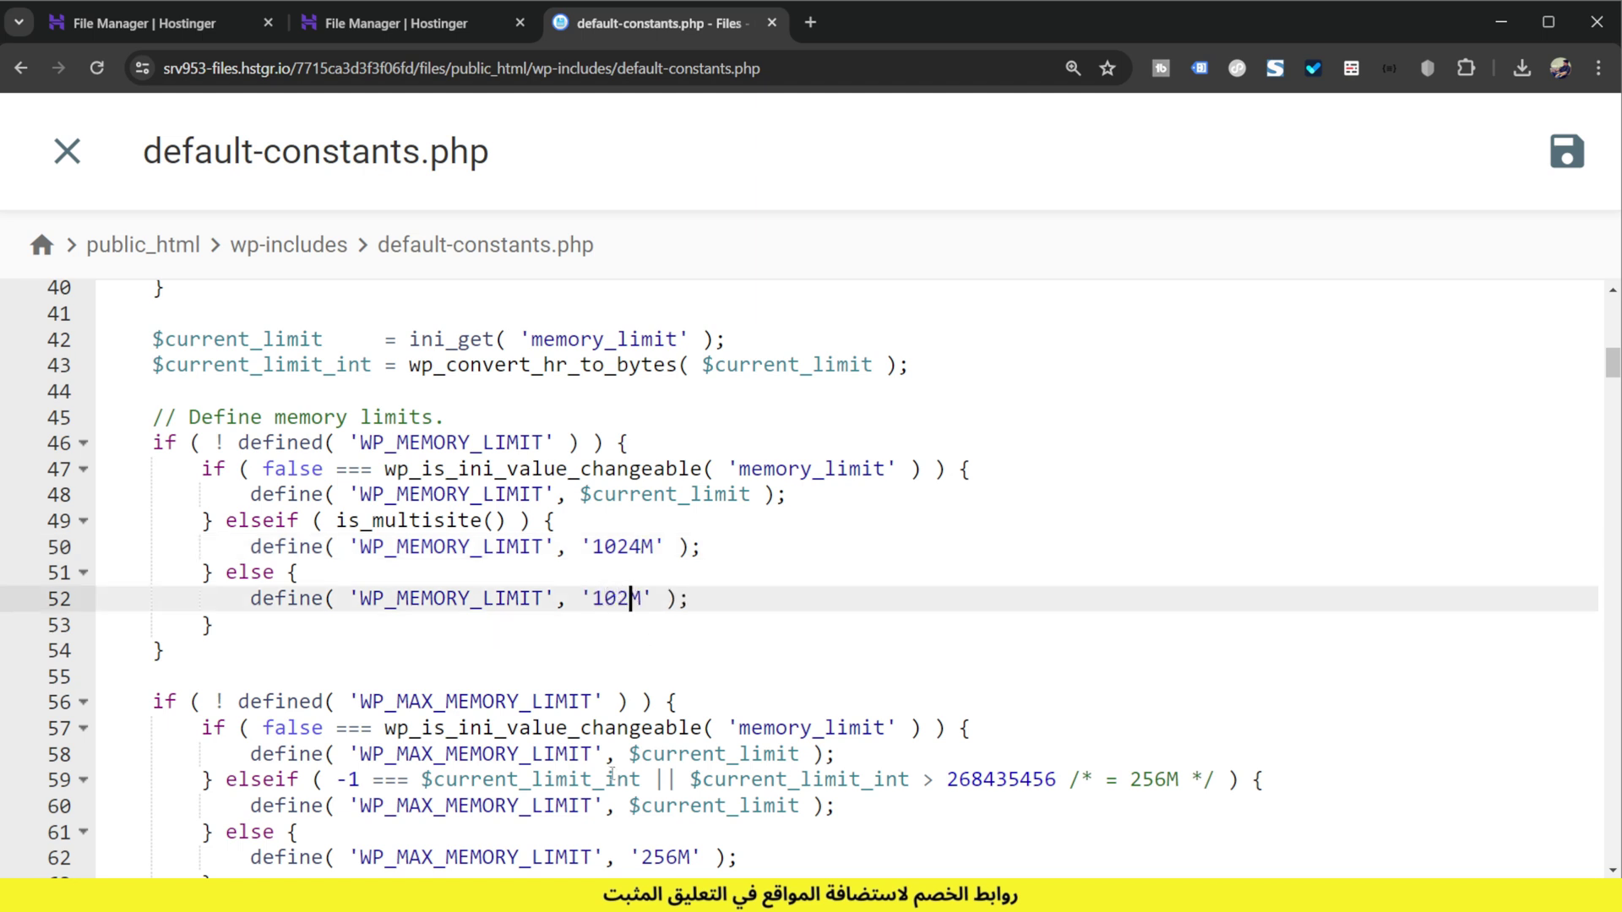
text(4)
- Set the WP_MAX_MEMORY_LIMIT value in the else branch to 1024M and save default-constants.php
scroll(758, 723, down, 2)
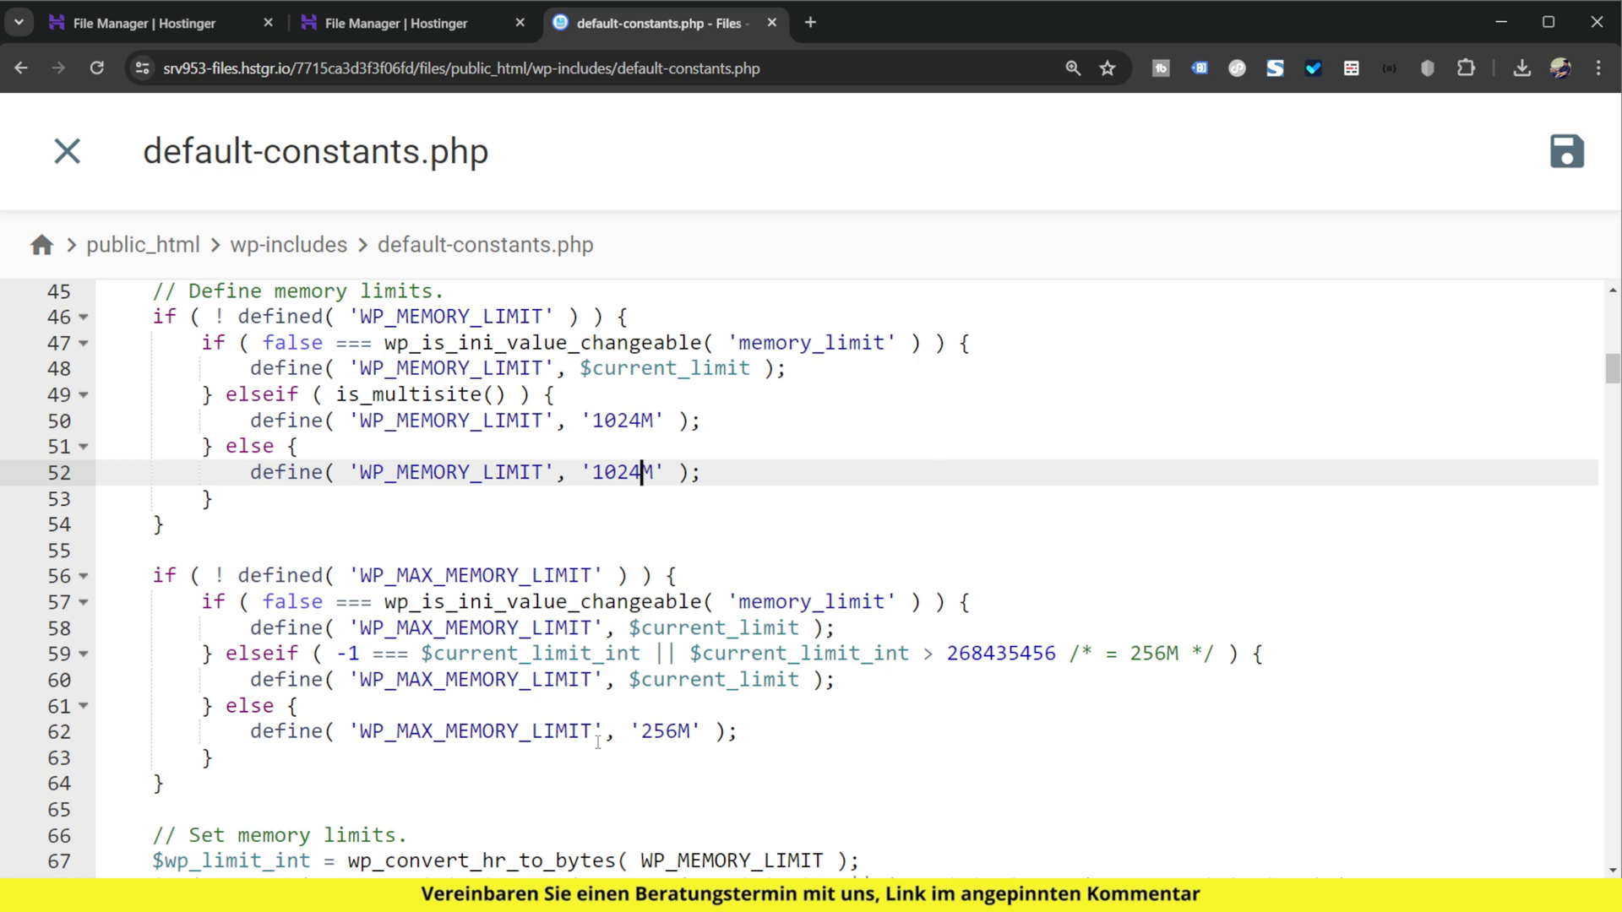
double_click(656, 735)
click(678, 733)
key(BackSpace)
key(BackSpace)
key(BackSpace)
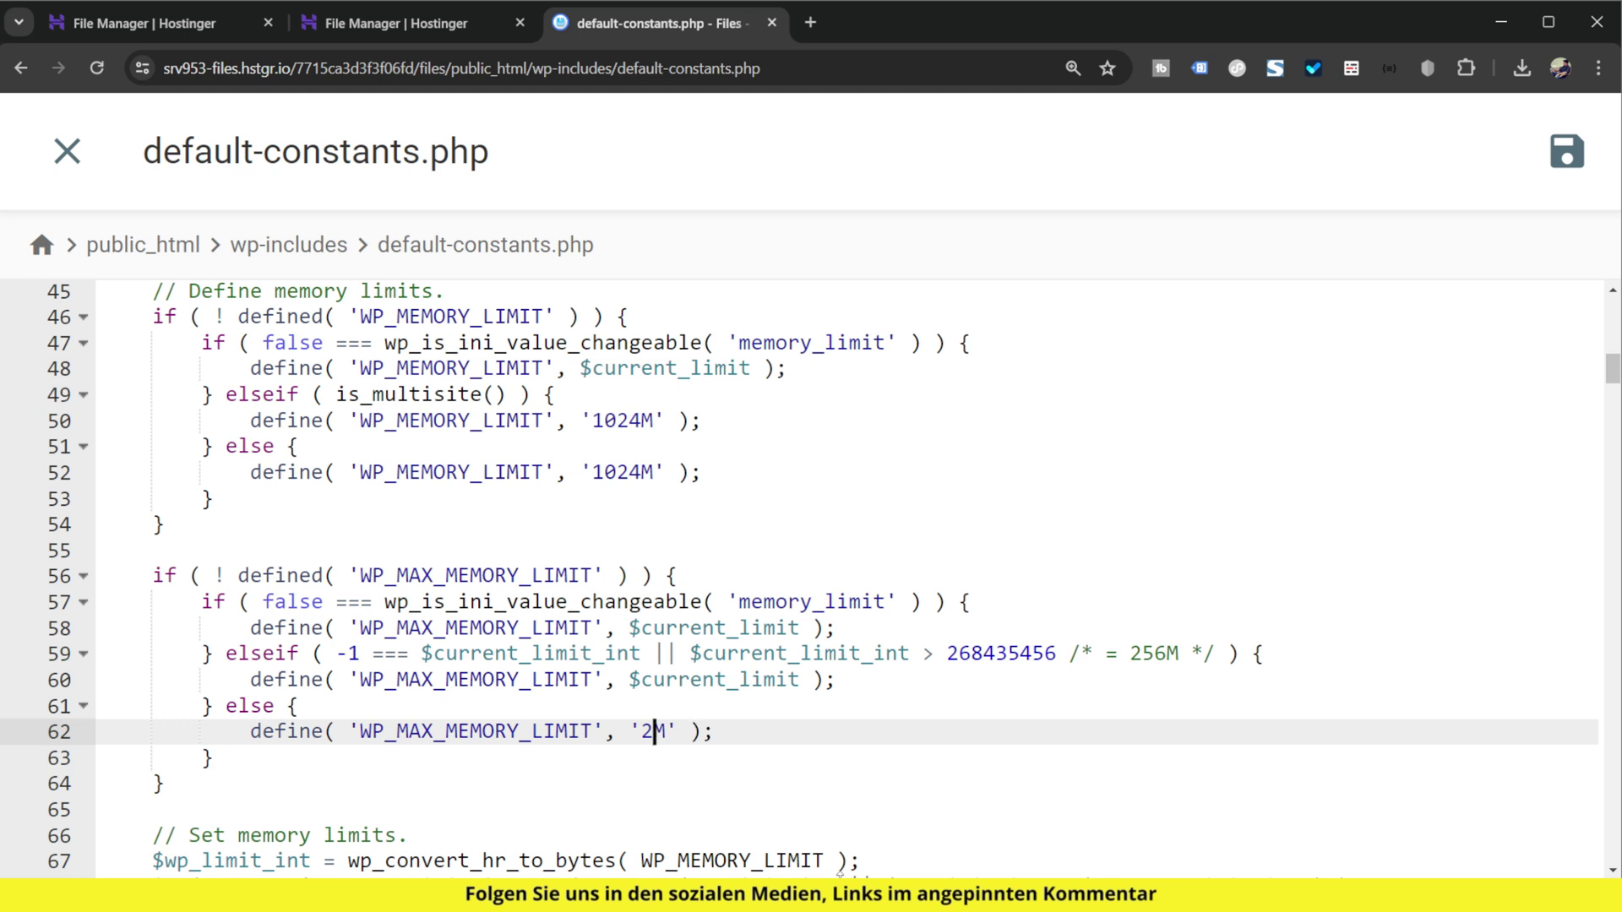
text(1024)
key(ctrl+s)
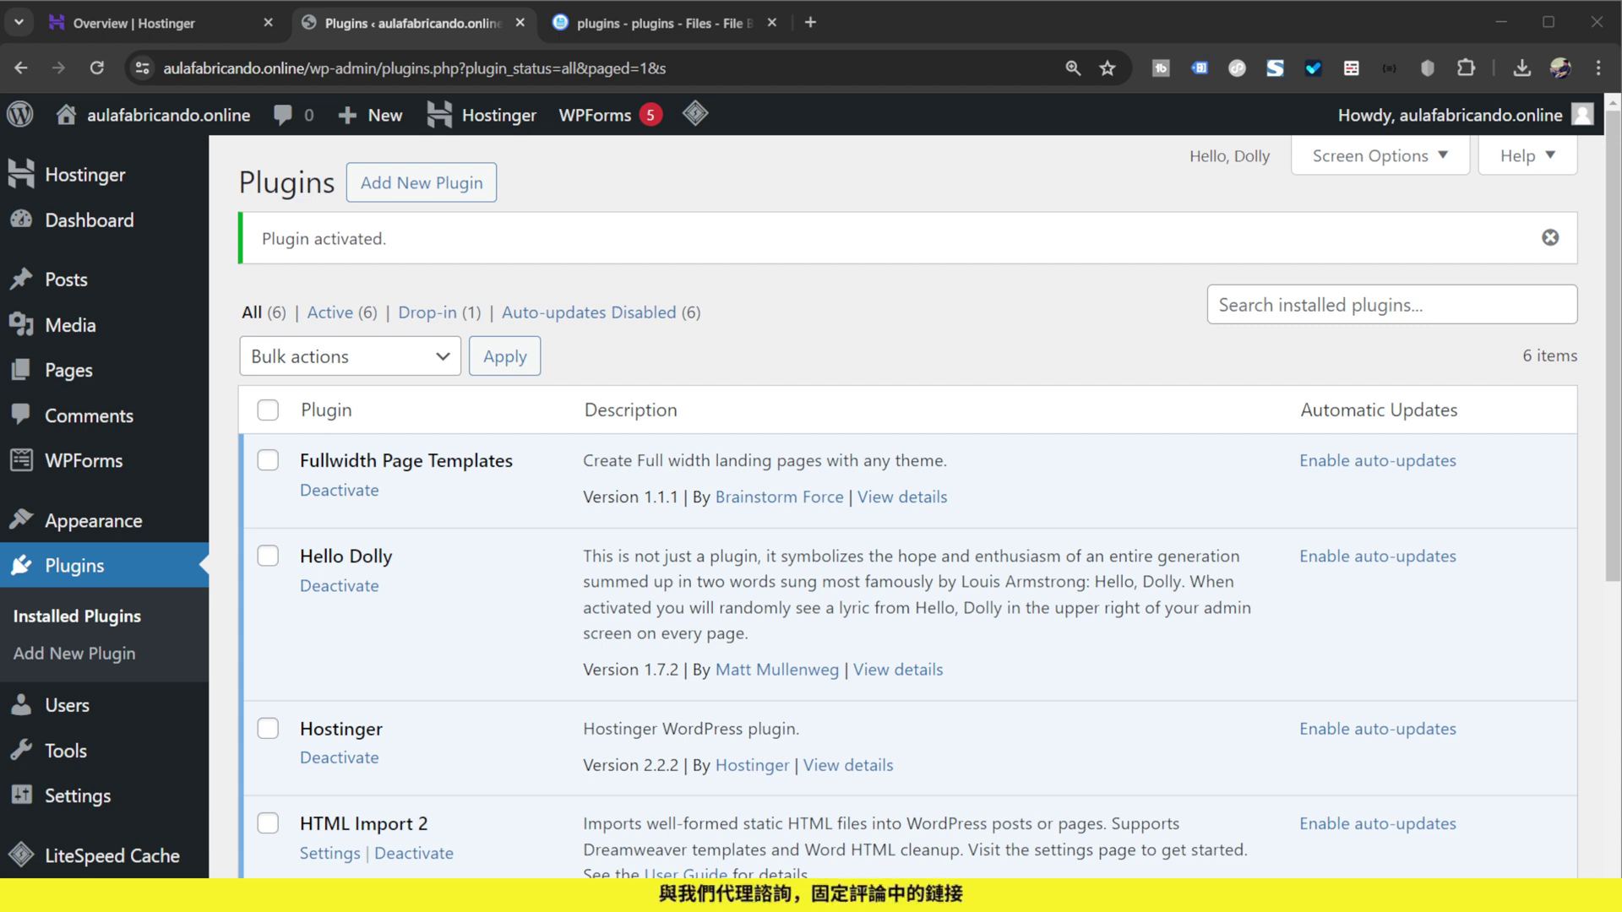
- Deactivate the Hello Dolly plugin in the WordPress list of installed plugins
scroll(607, 383, down, 5)
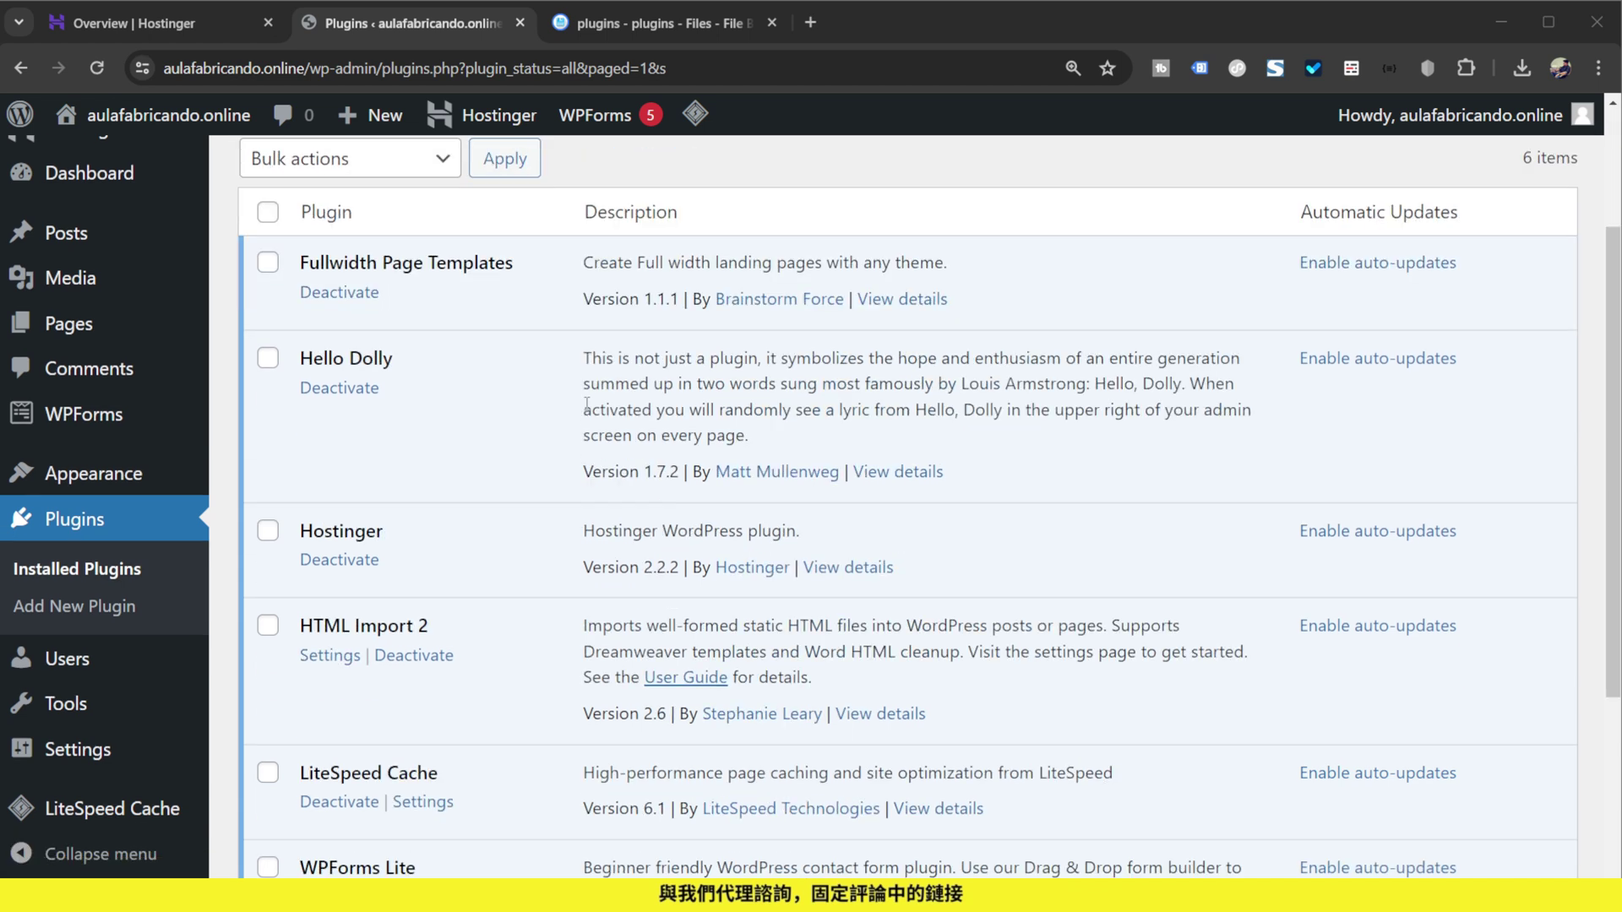
scroll(449, 580, down, 1)
scroll(448, 579, up, 4)
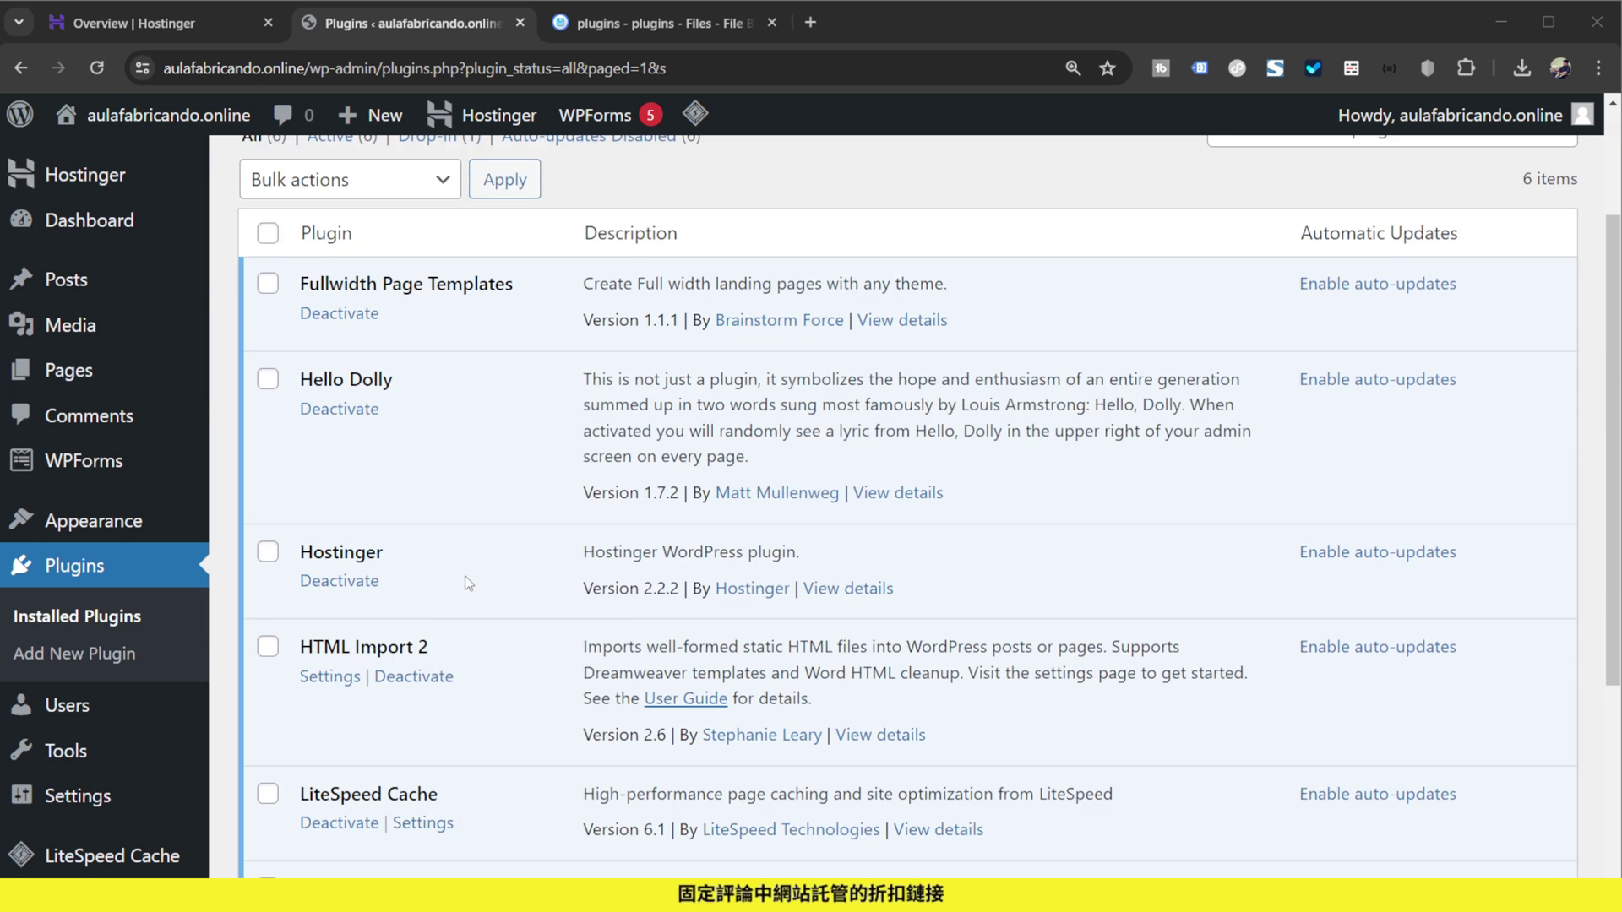
click(342, 409)
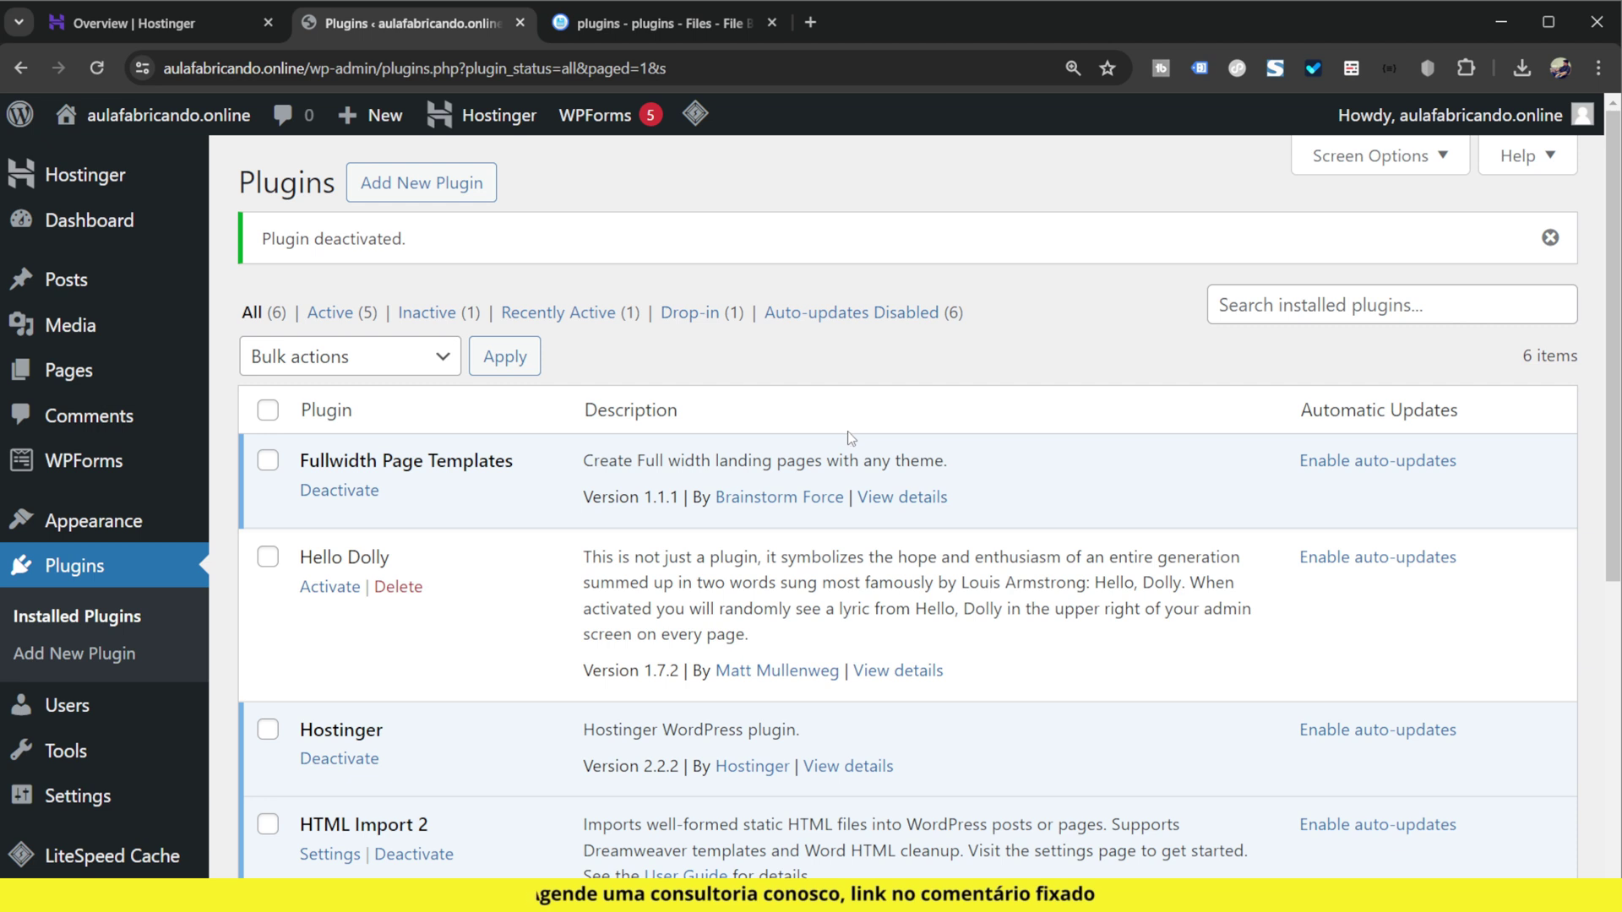
- Open the Hostinger file manager for aulafabricando.online and go to public_html/wp-content/plugins
click(210, 25)
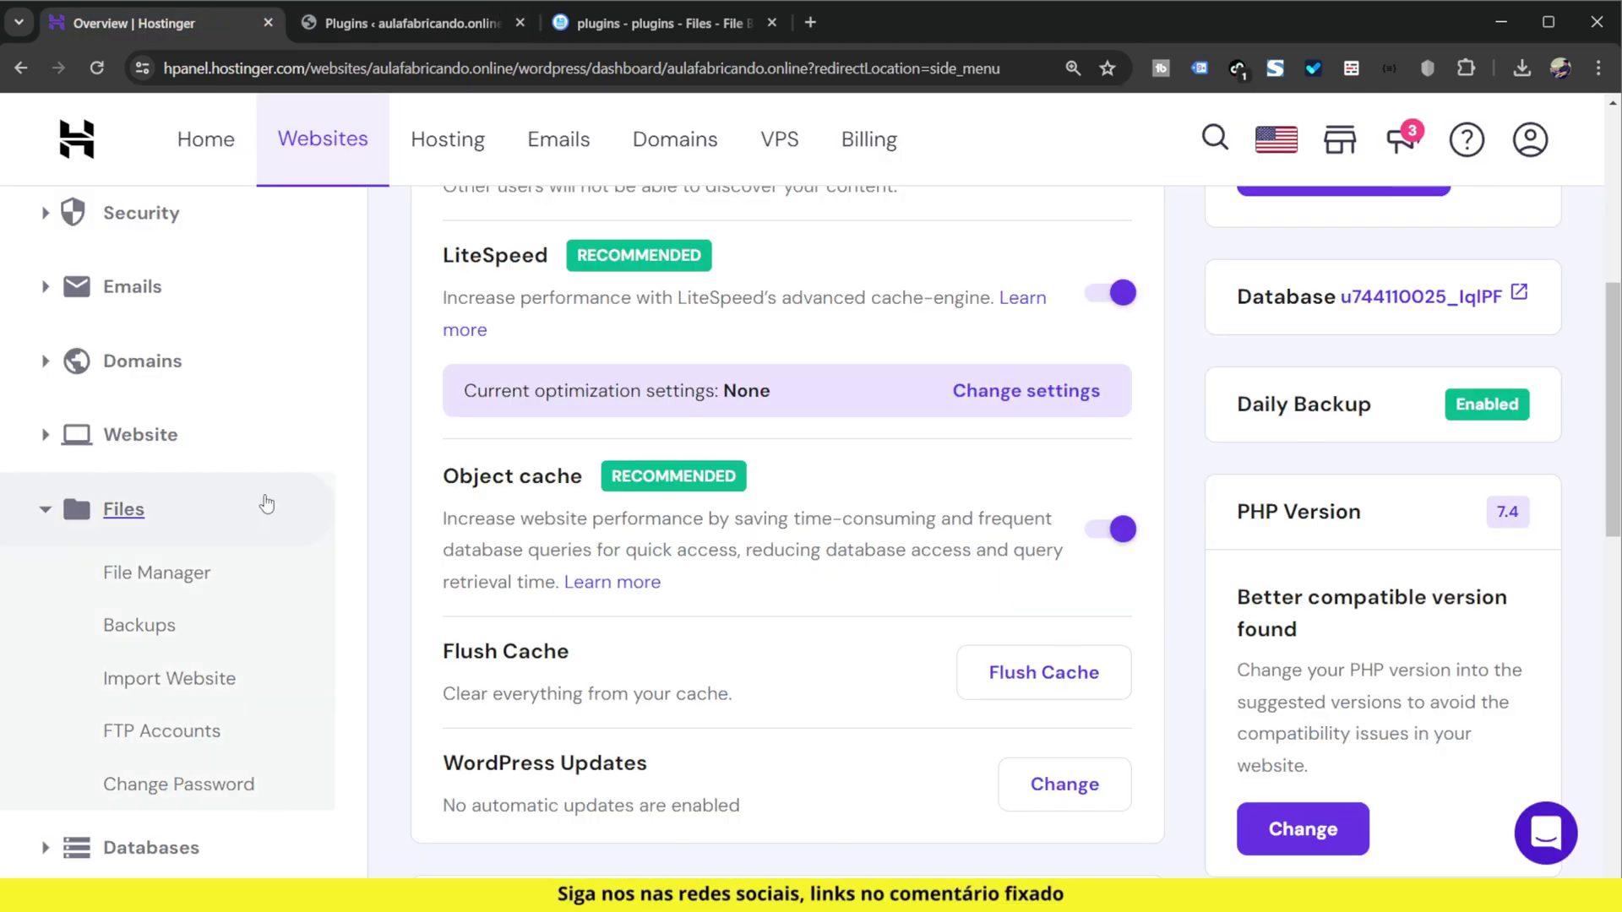
scroll(274, 507, up, 6)
scroll(277, 518, down, 5)
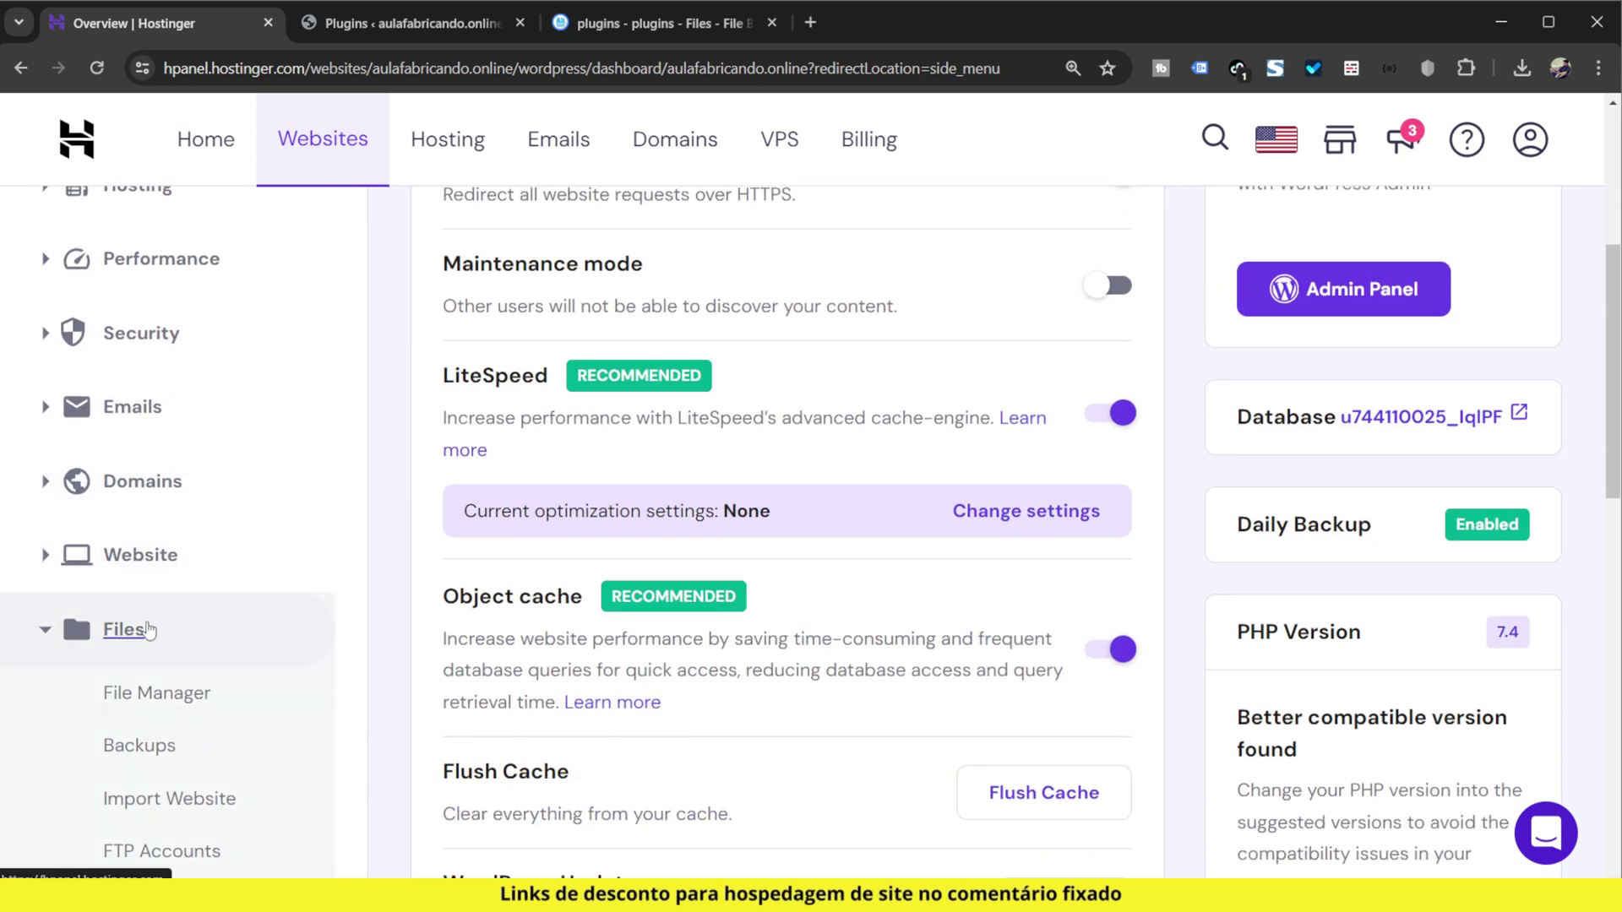
scroll(163, 627, down, 3)
click(163, 492)
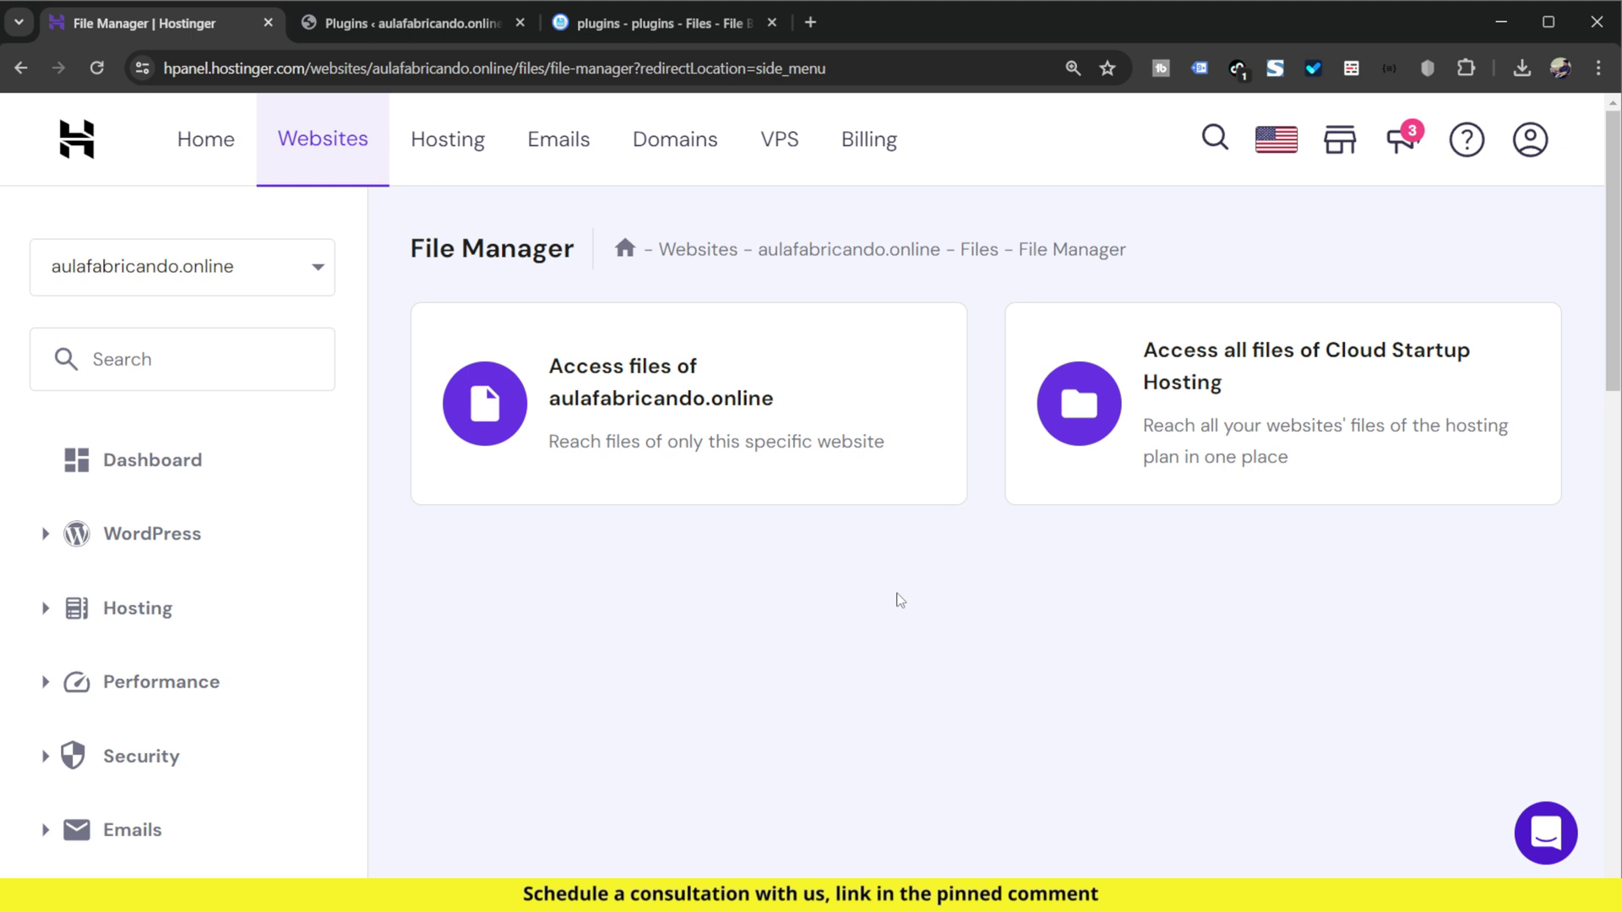
click(660, 418)
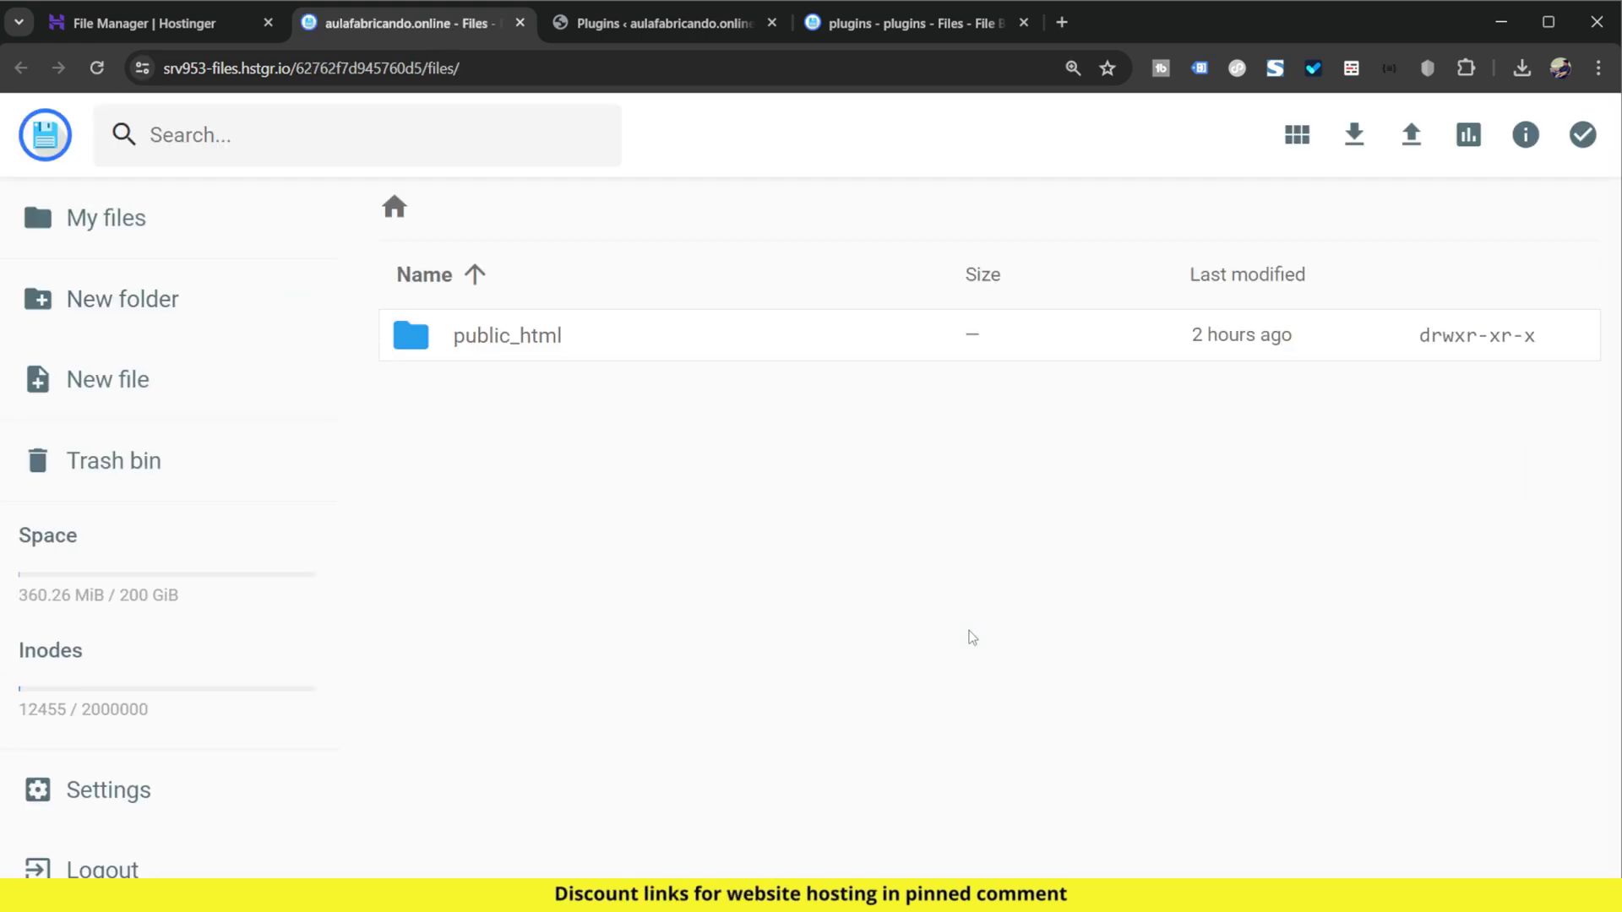
double_click(674, 351)
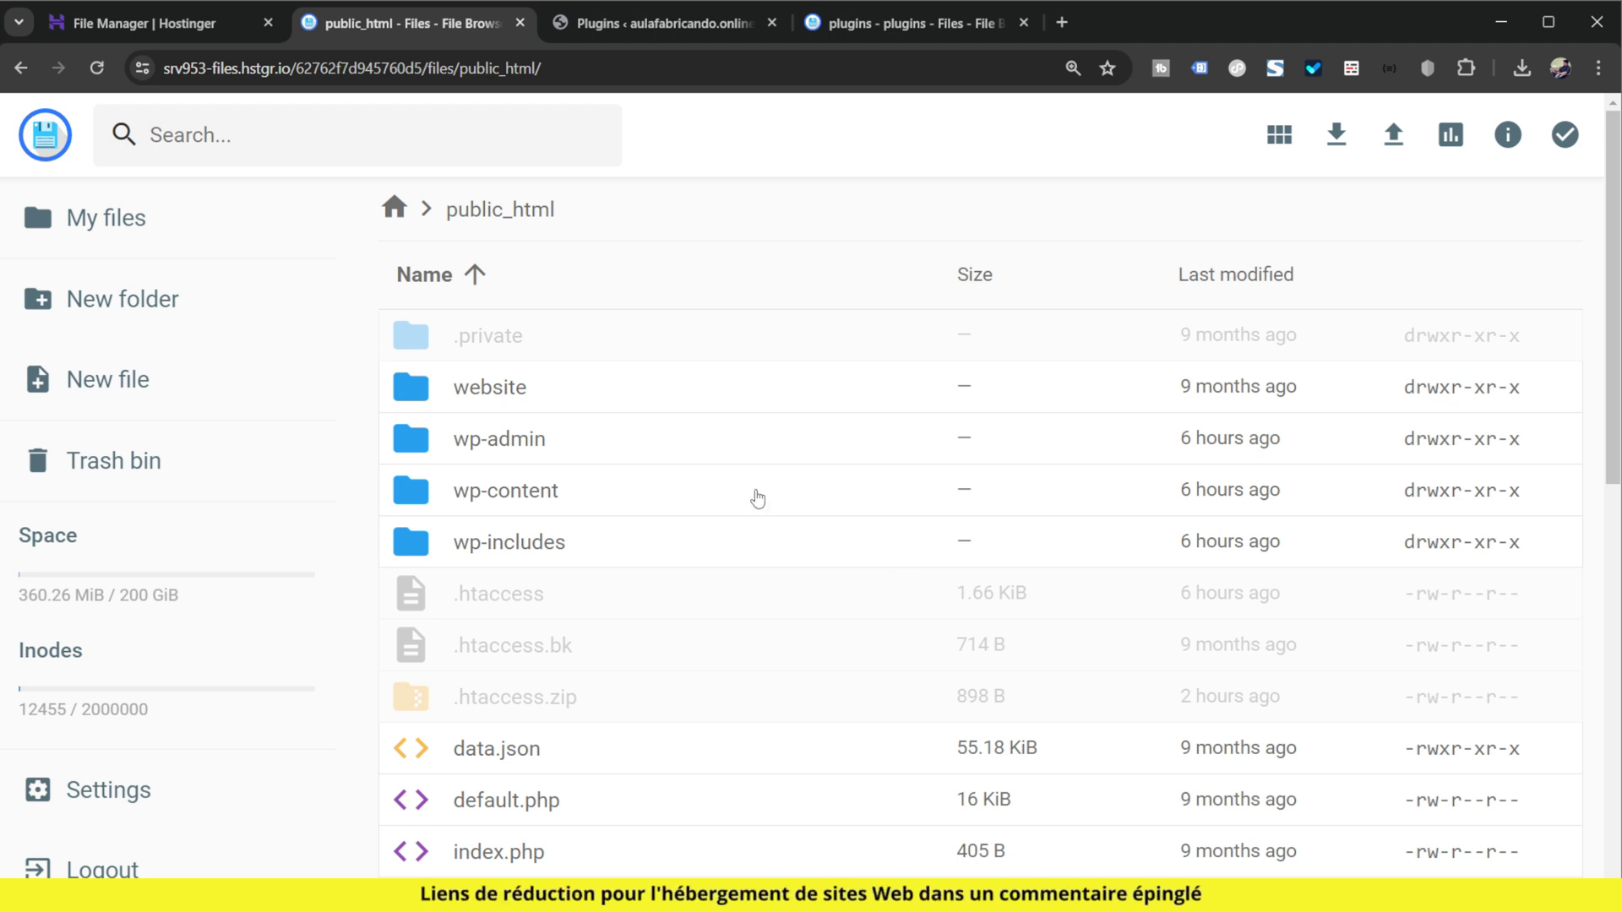
double_click(654, 494)
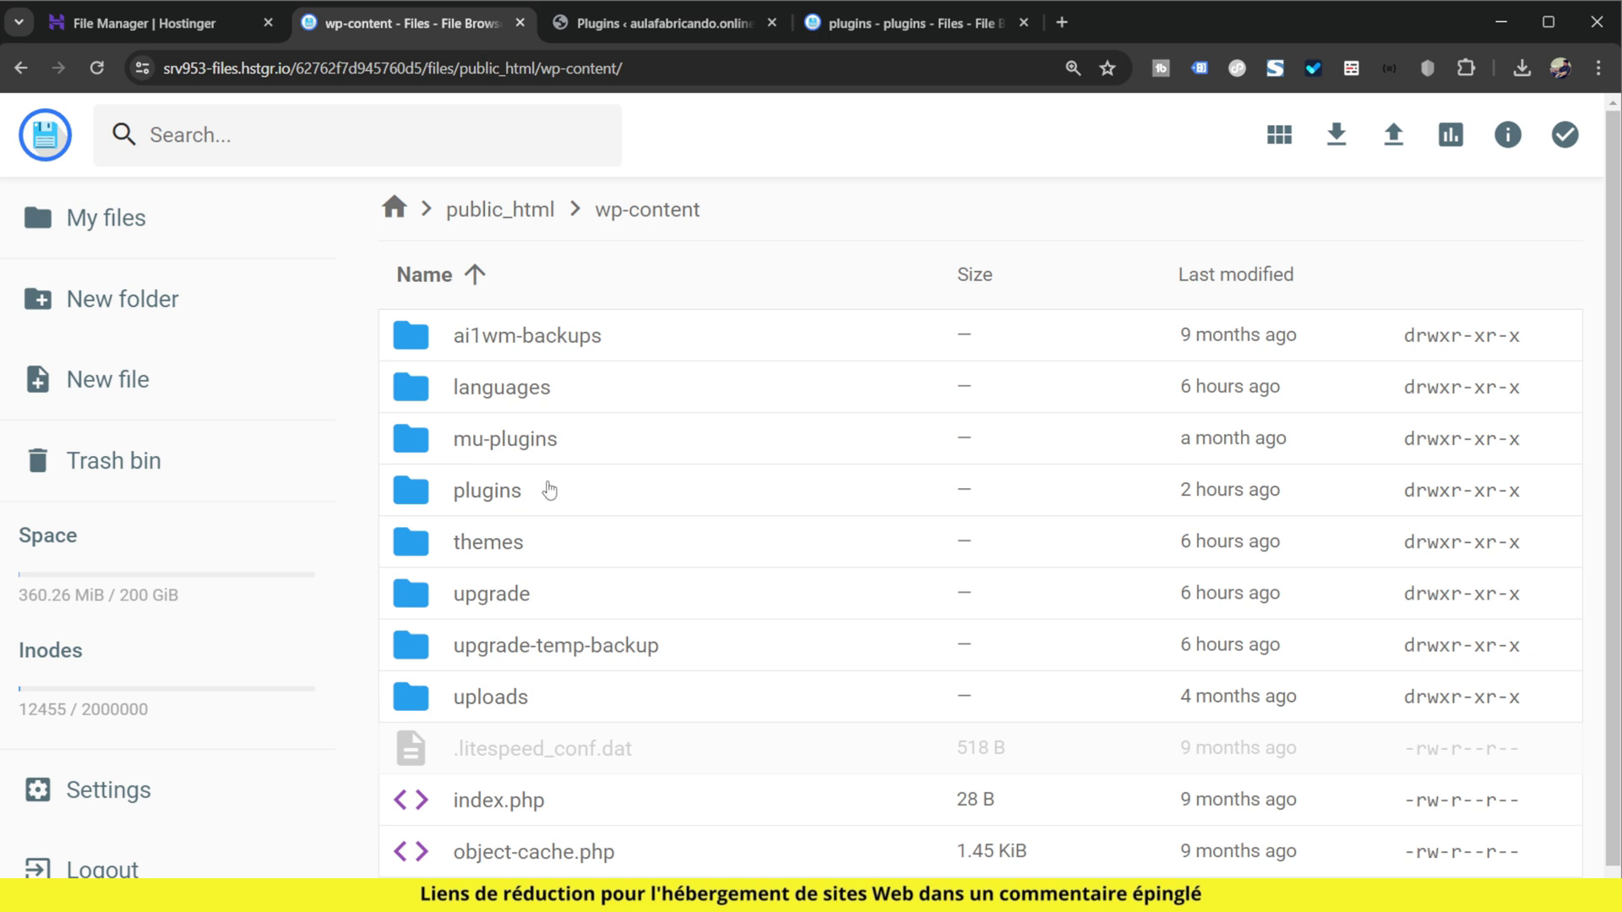
double_click(550, 490)
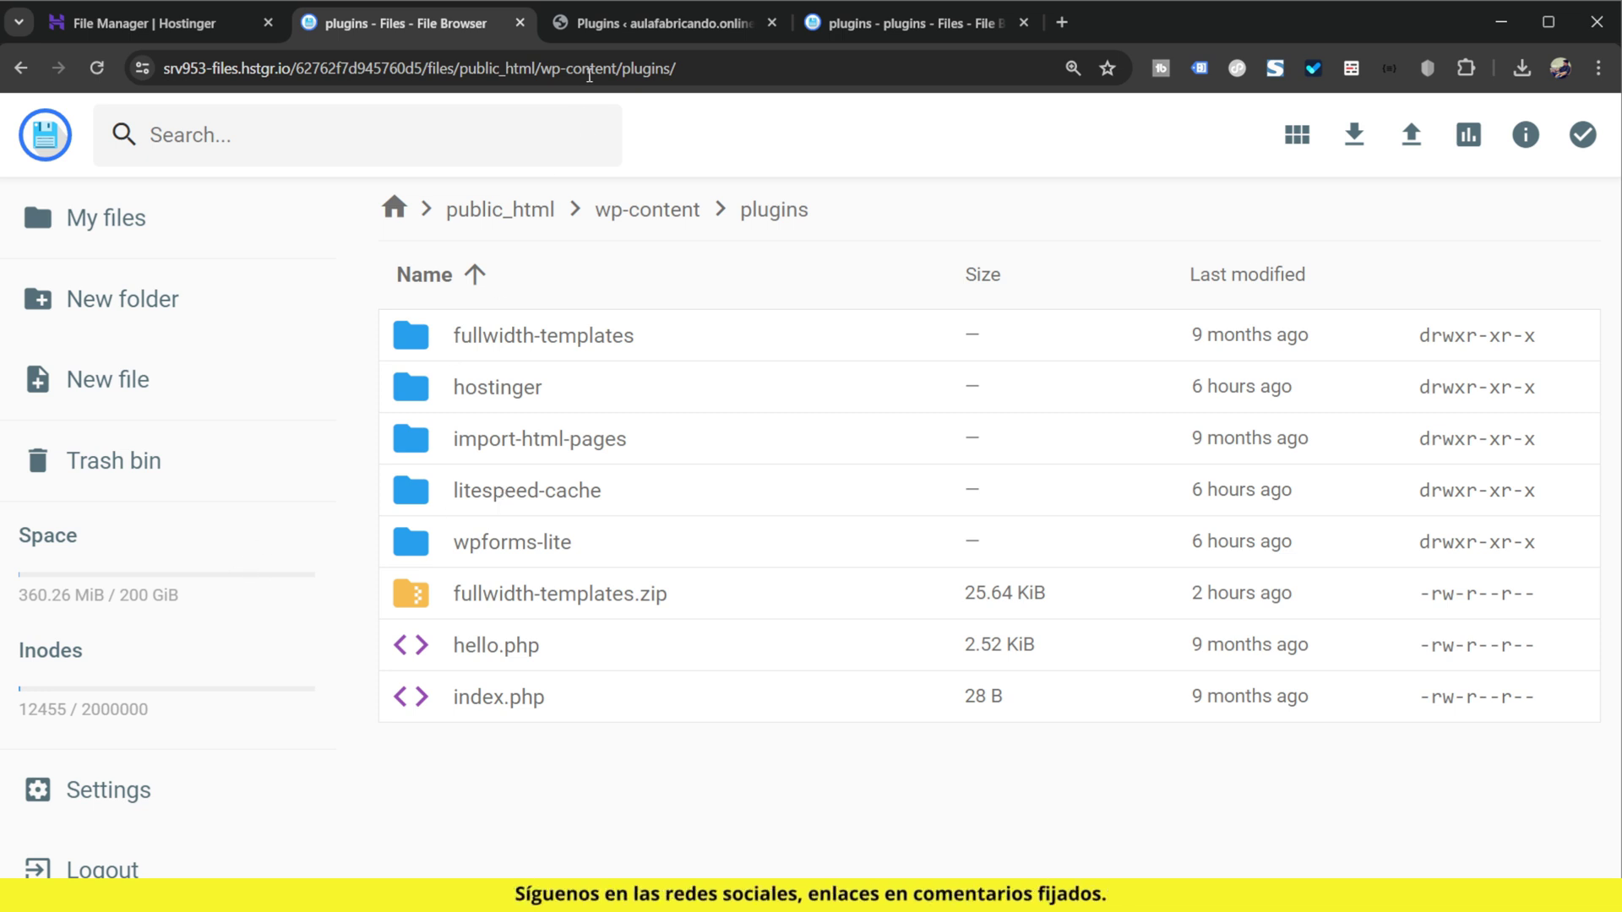
- Check the name of the Fullwidth Page Templates plugin on the WordPress Plugins page
click(606, 34)
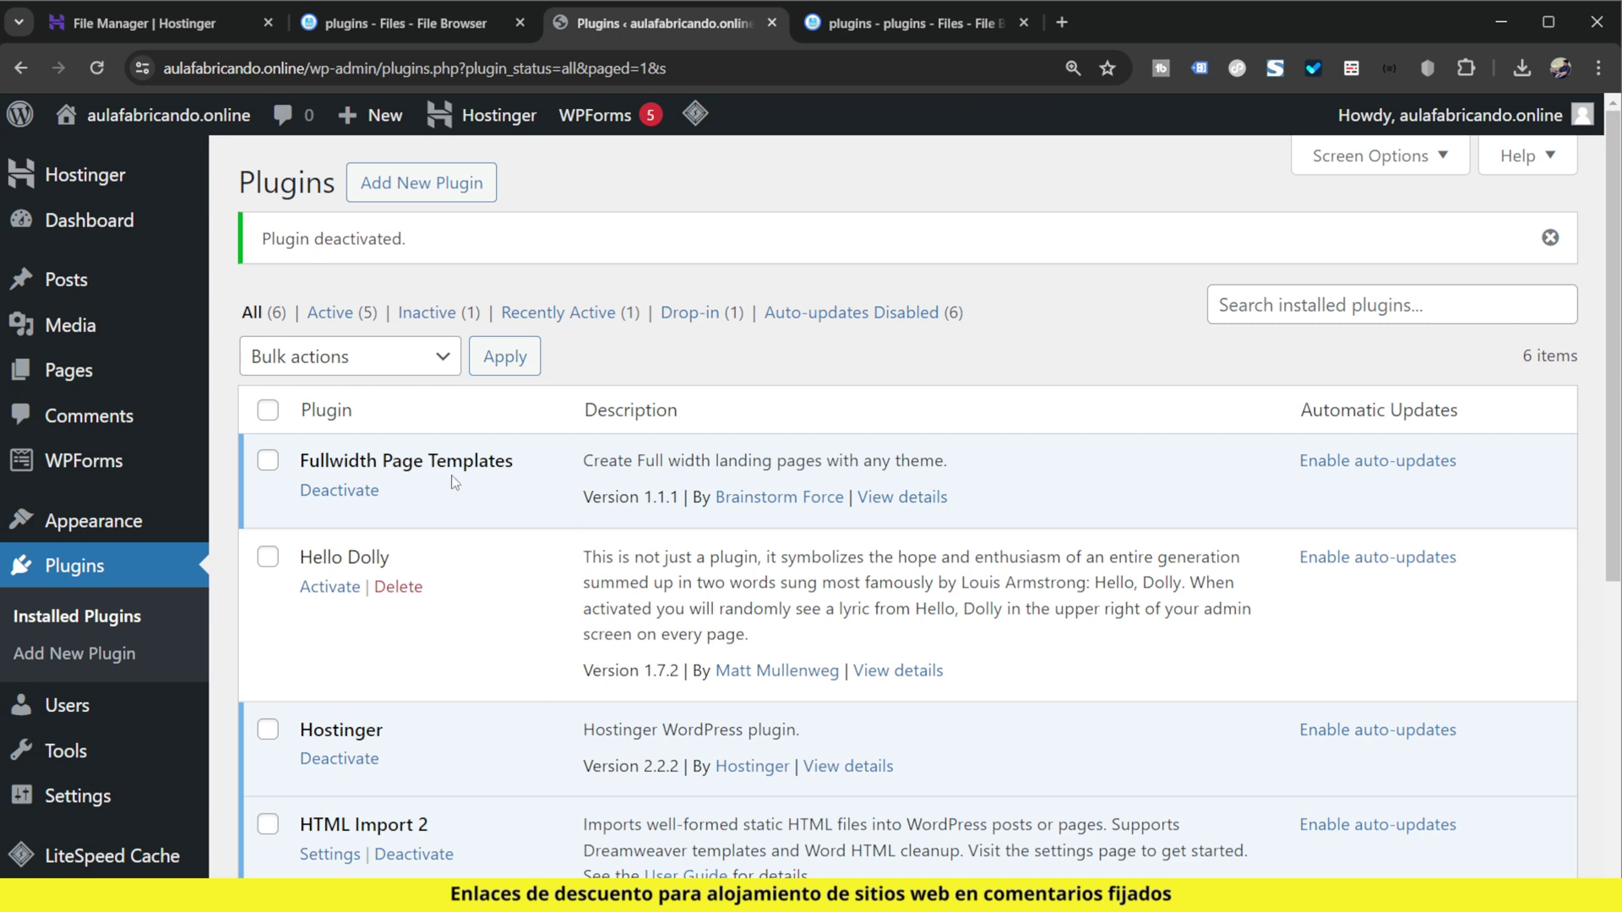
drag(305, 459, 391, 460)
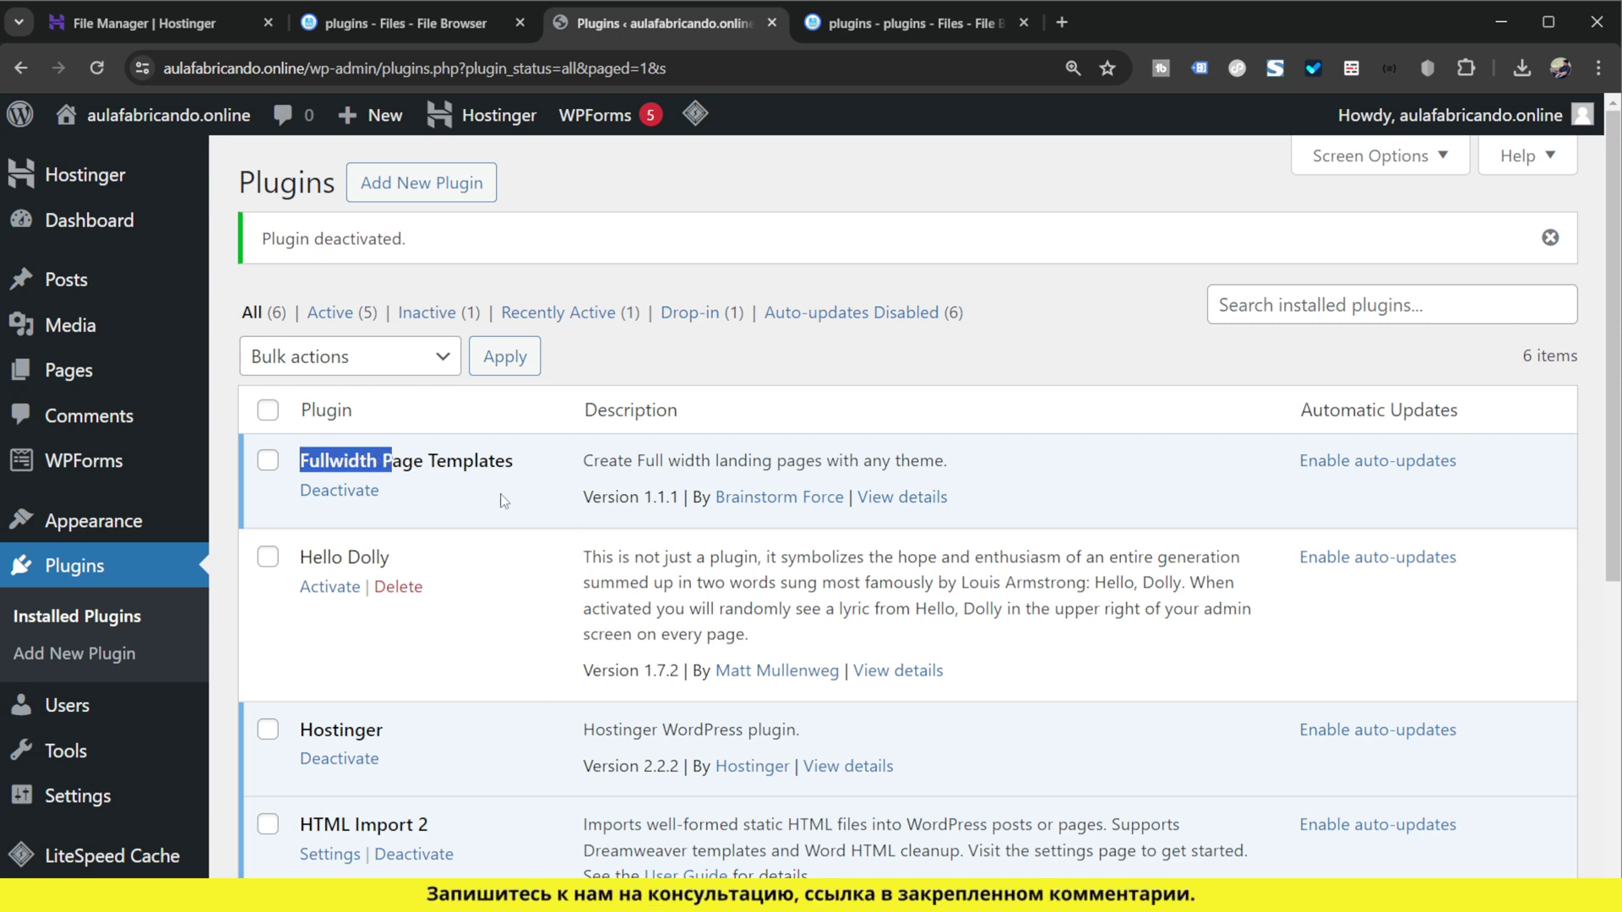
click(543, 505)
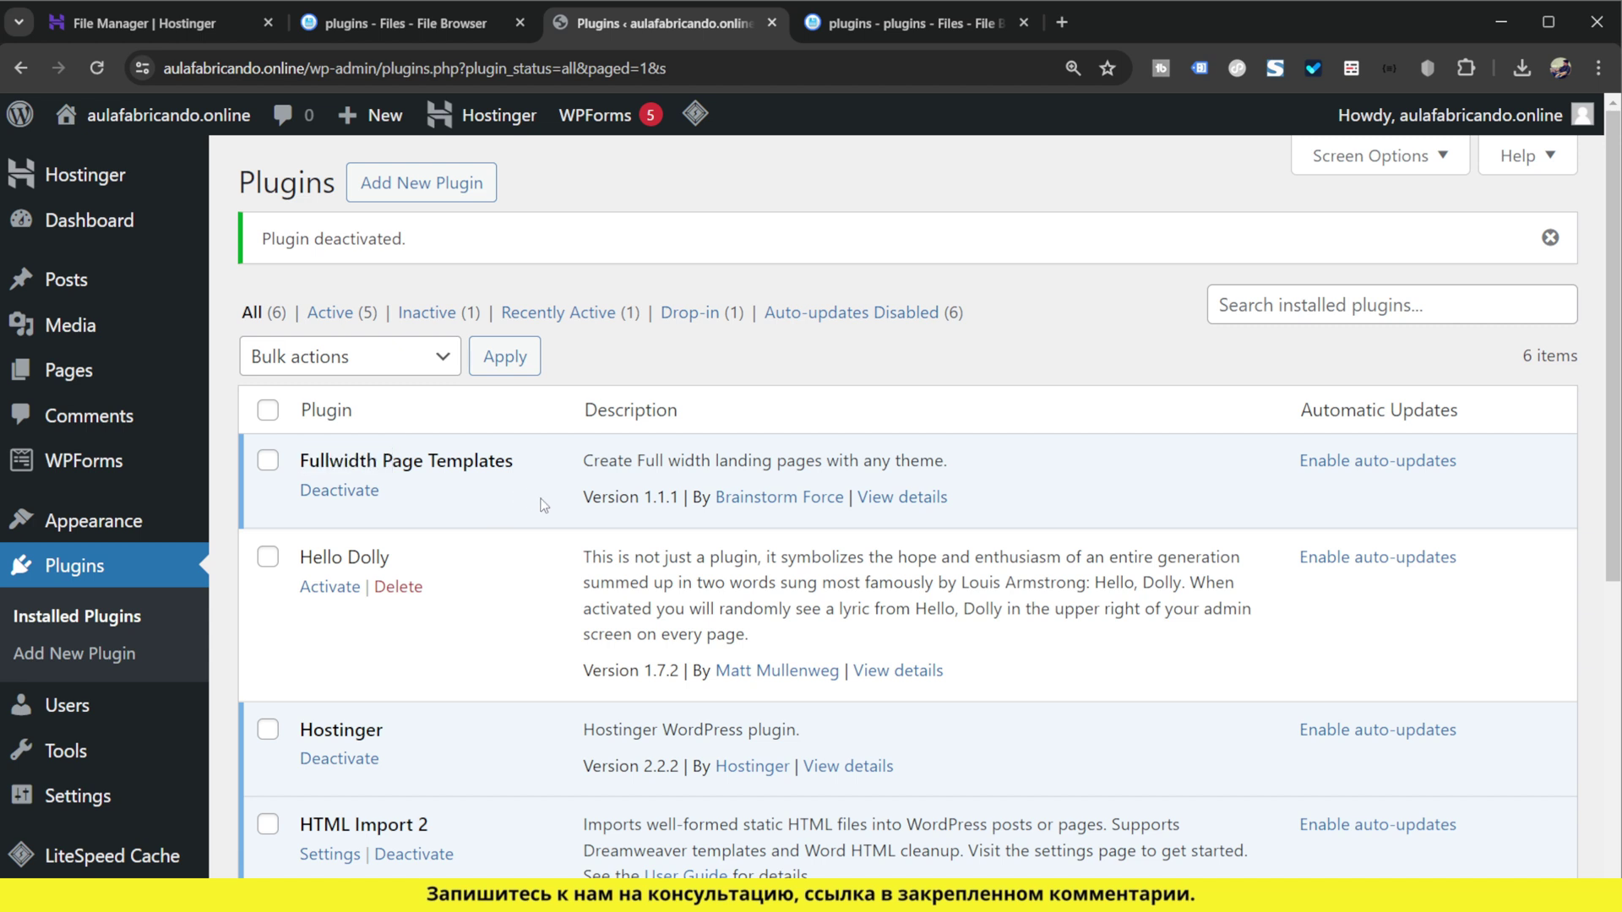
- Return to the file manager and rename the fullwidth-templates plugin folder to fullwidth-templates_
click(464, 23)
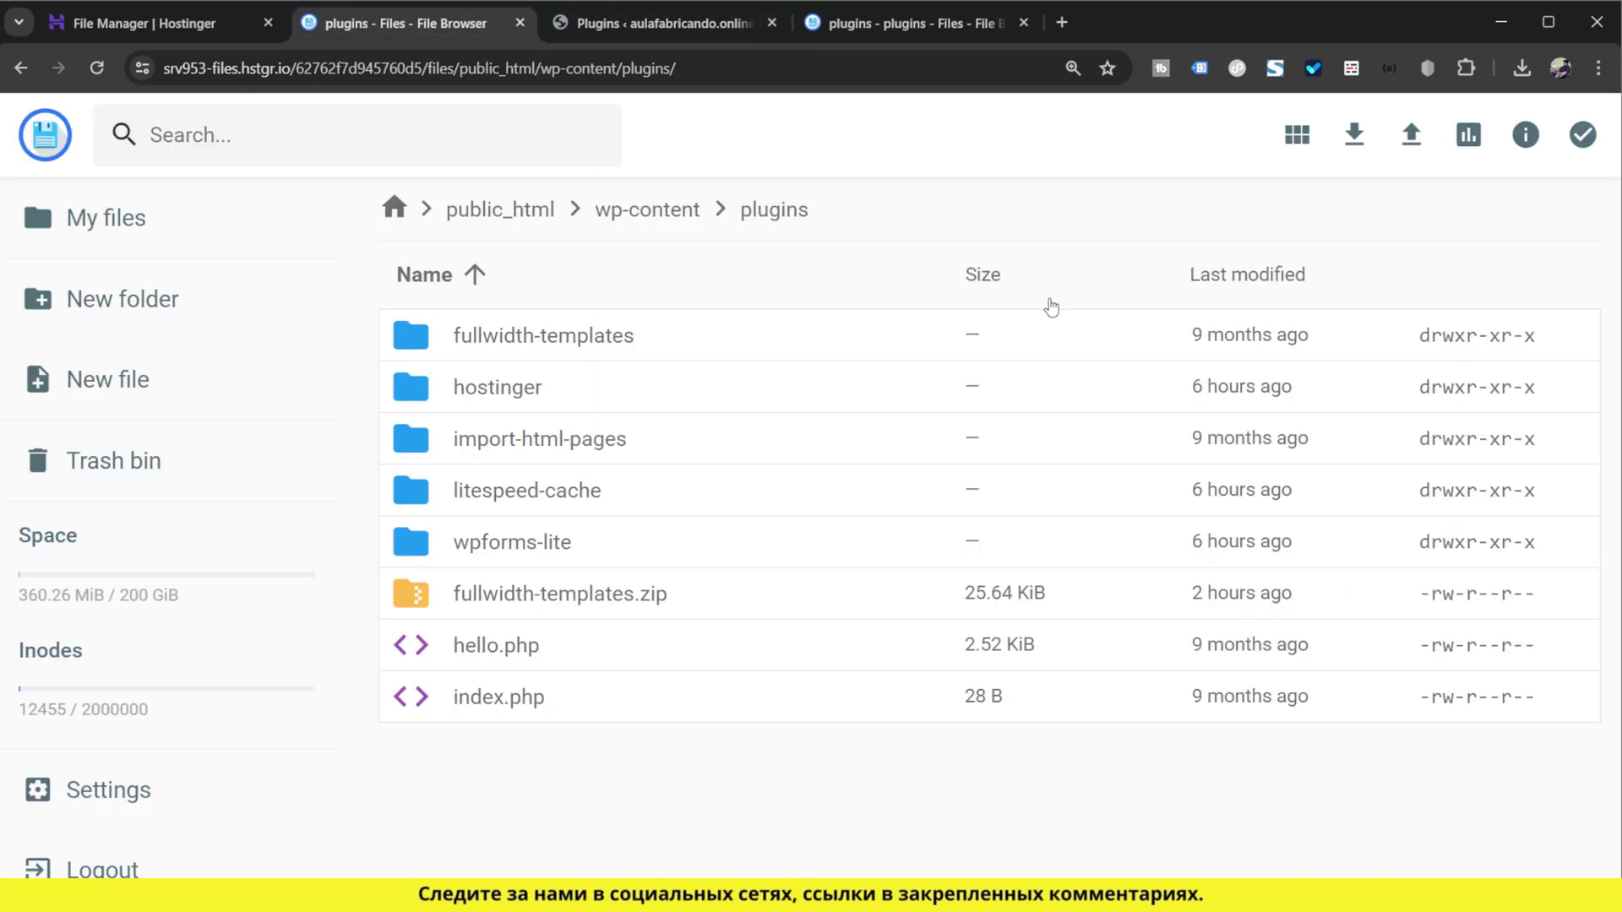
click(667, 344)
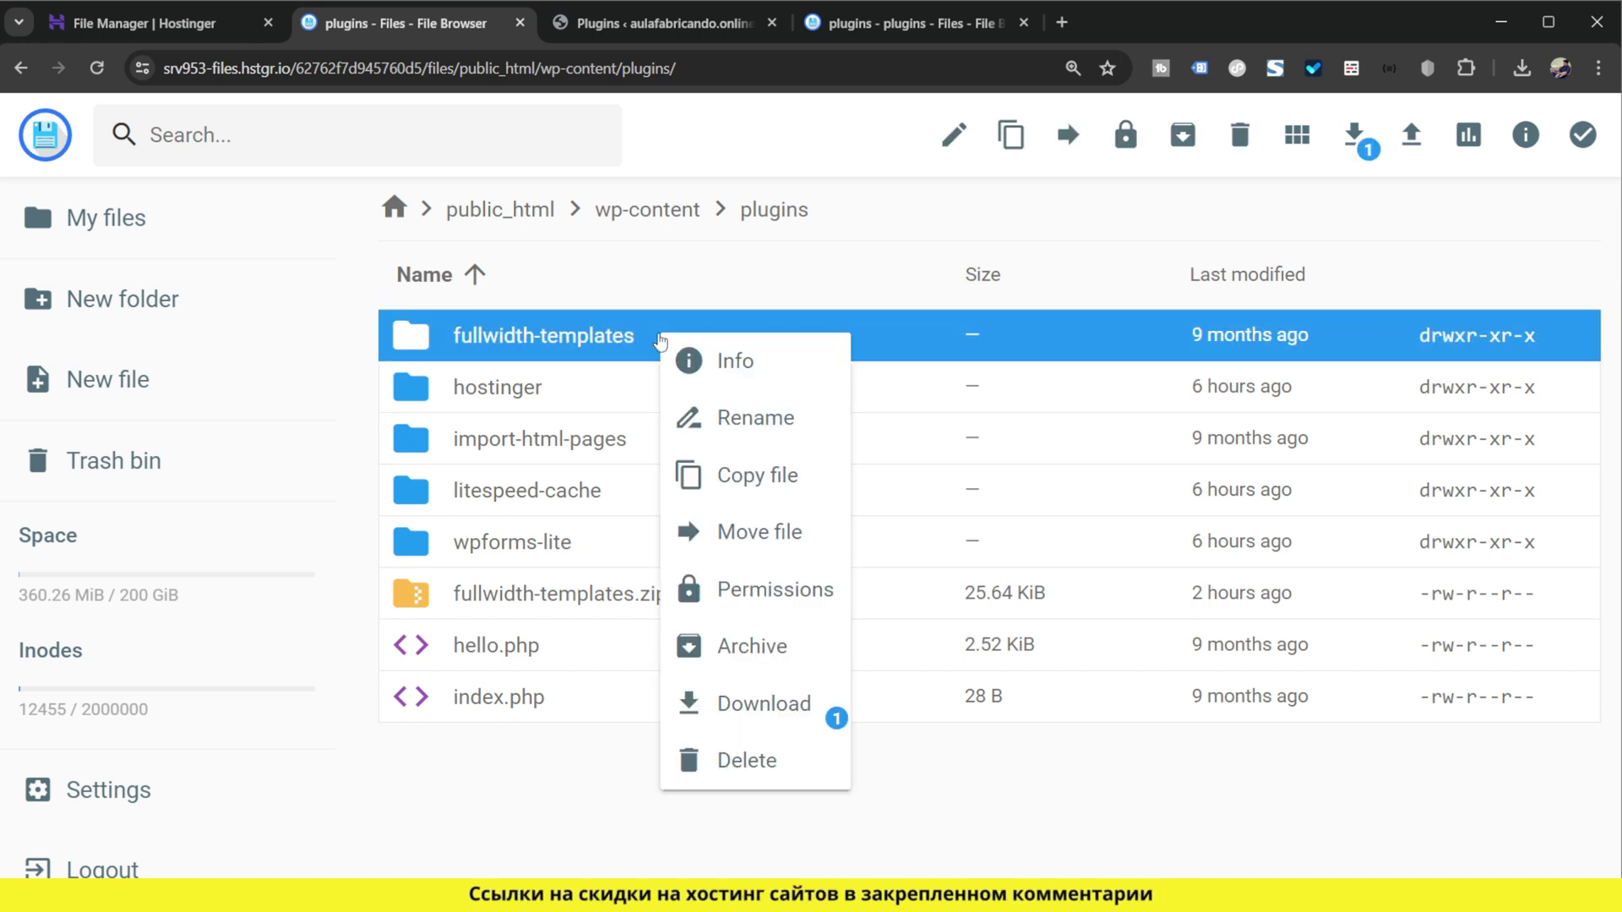
right_click(660, 335)
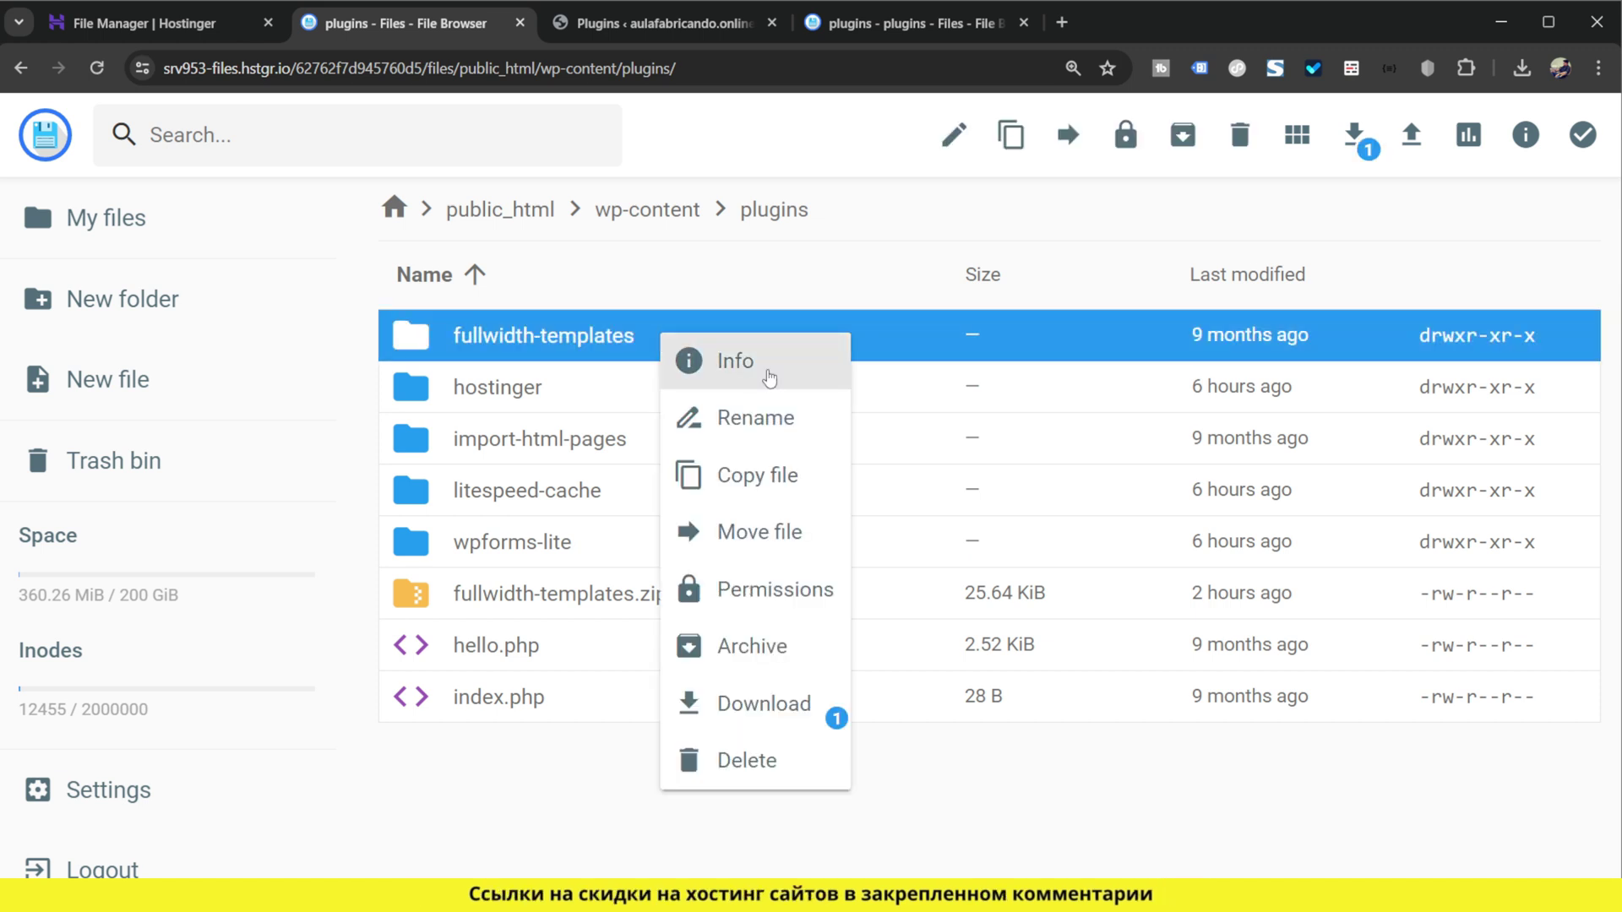
click(784, 424)
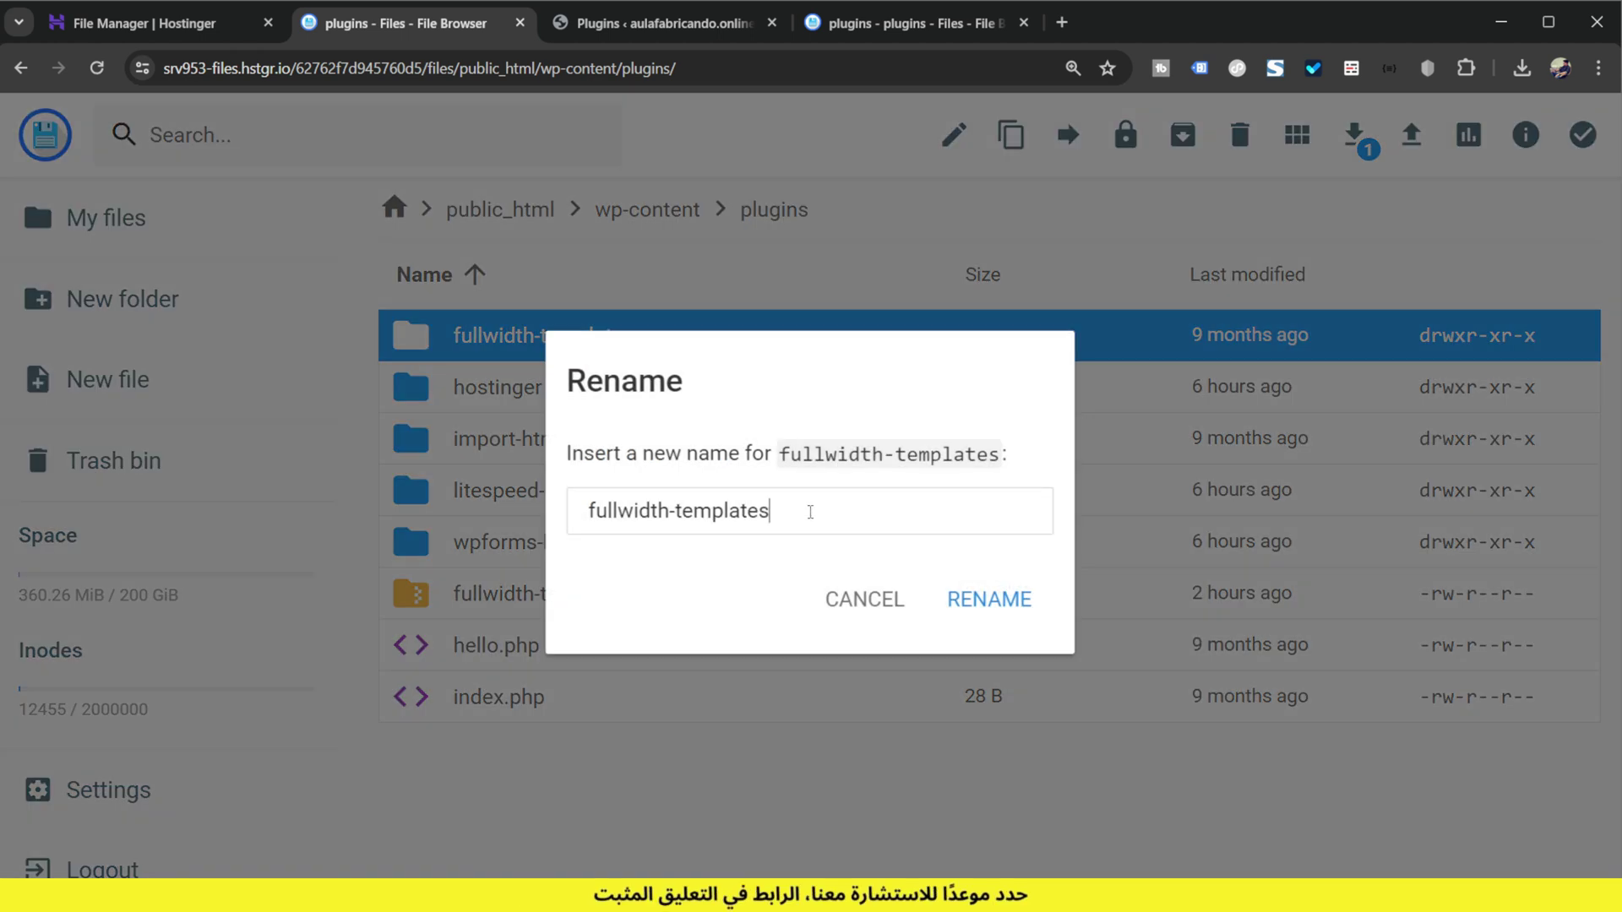
text(_)
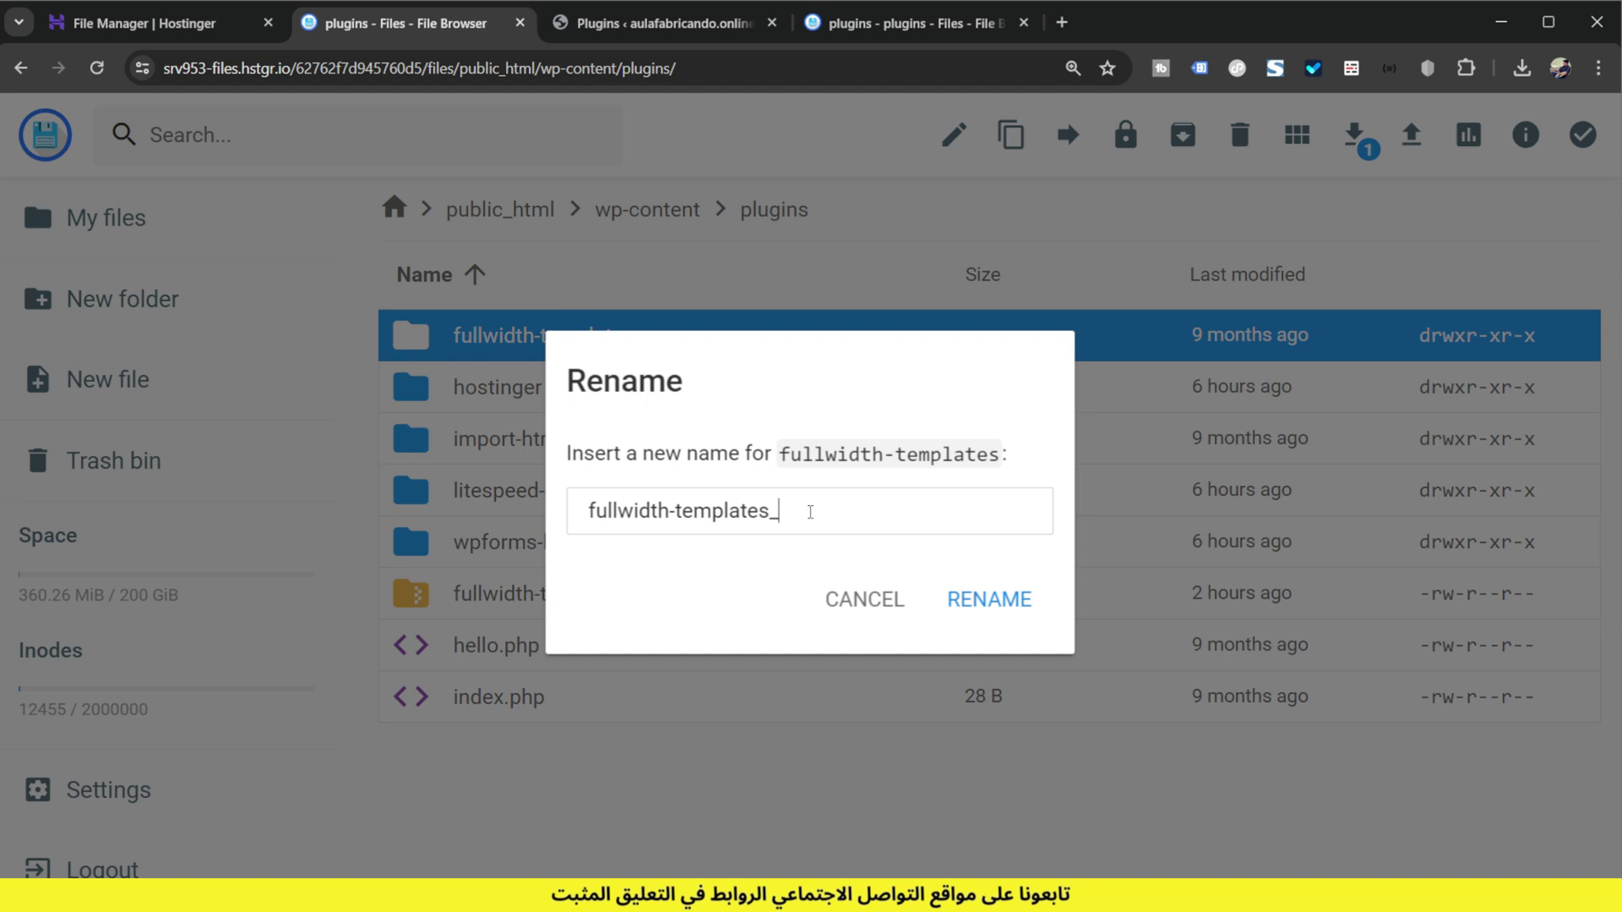
click(999, 617)
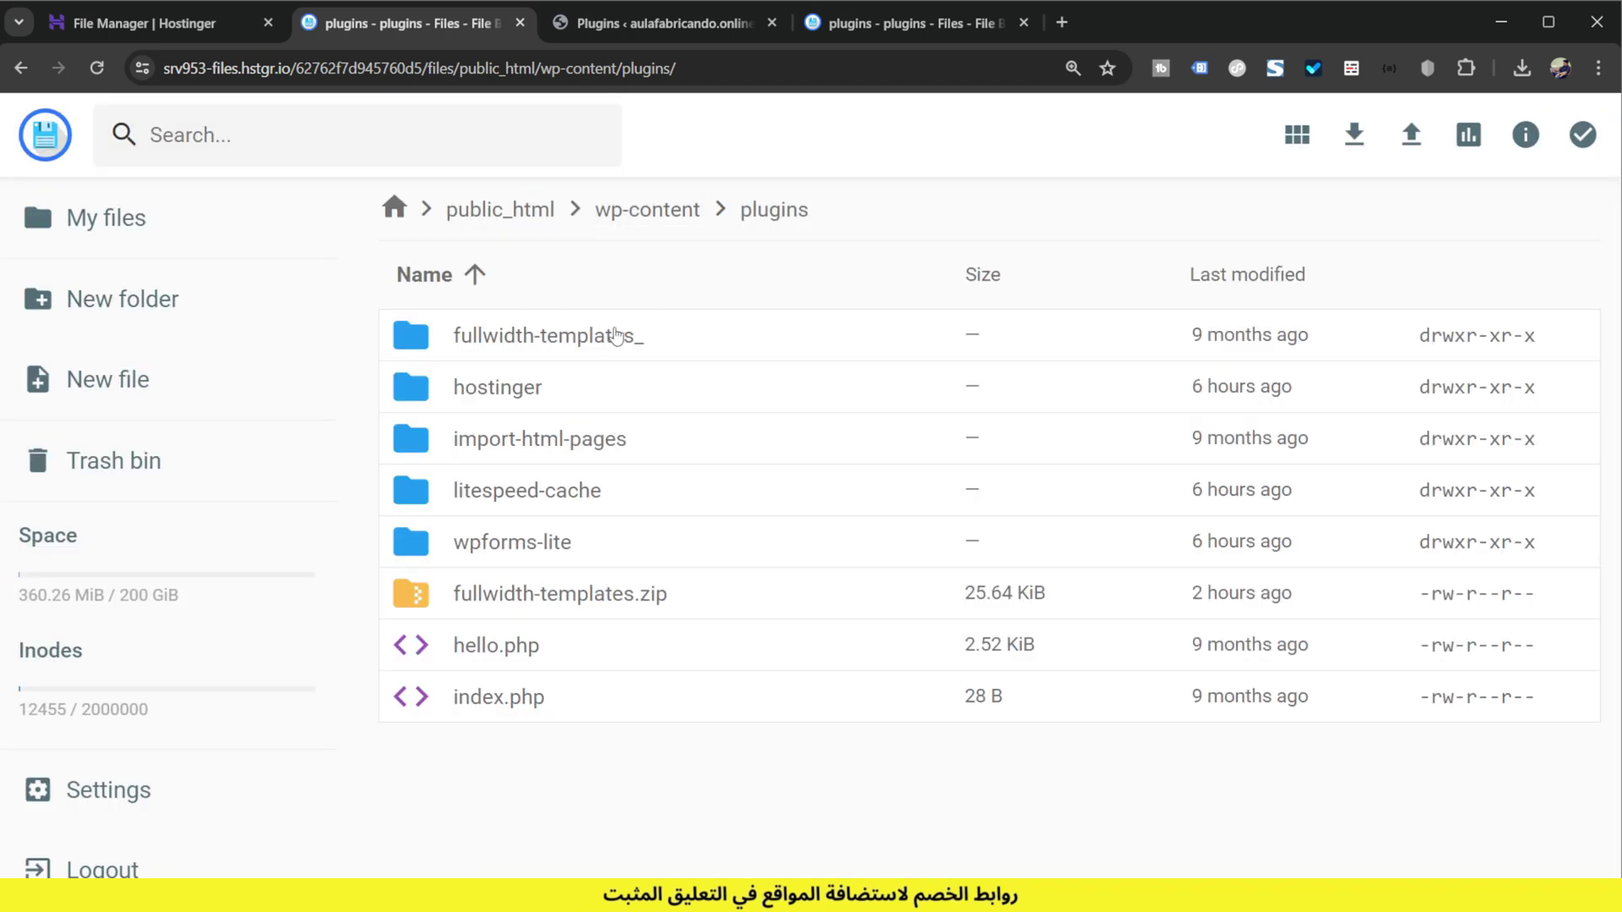
- Reload the WordPress Plugins page and compare the Fullwidth Page Templates entry with the plugin folders in the file manager
click(637, 32)
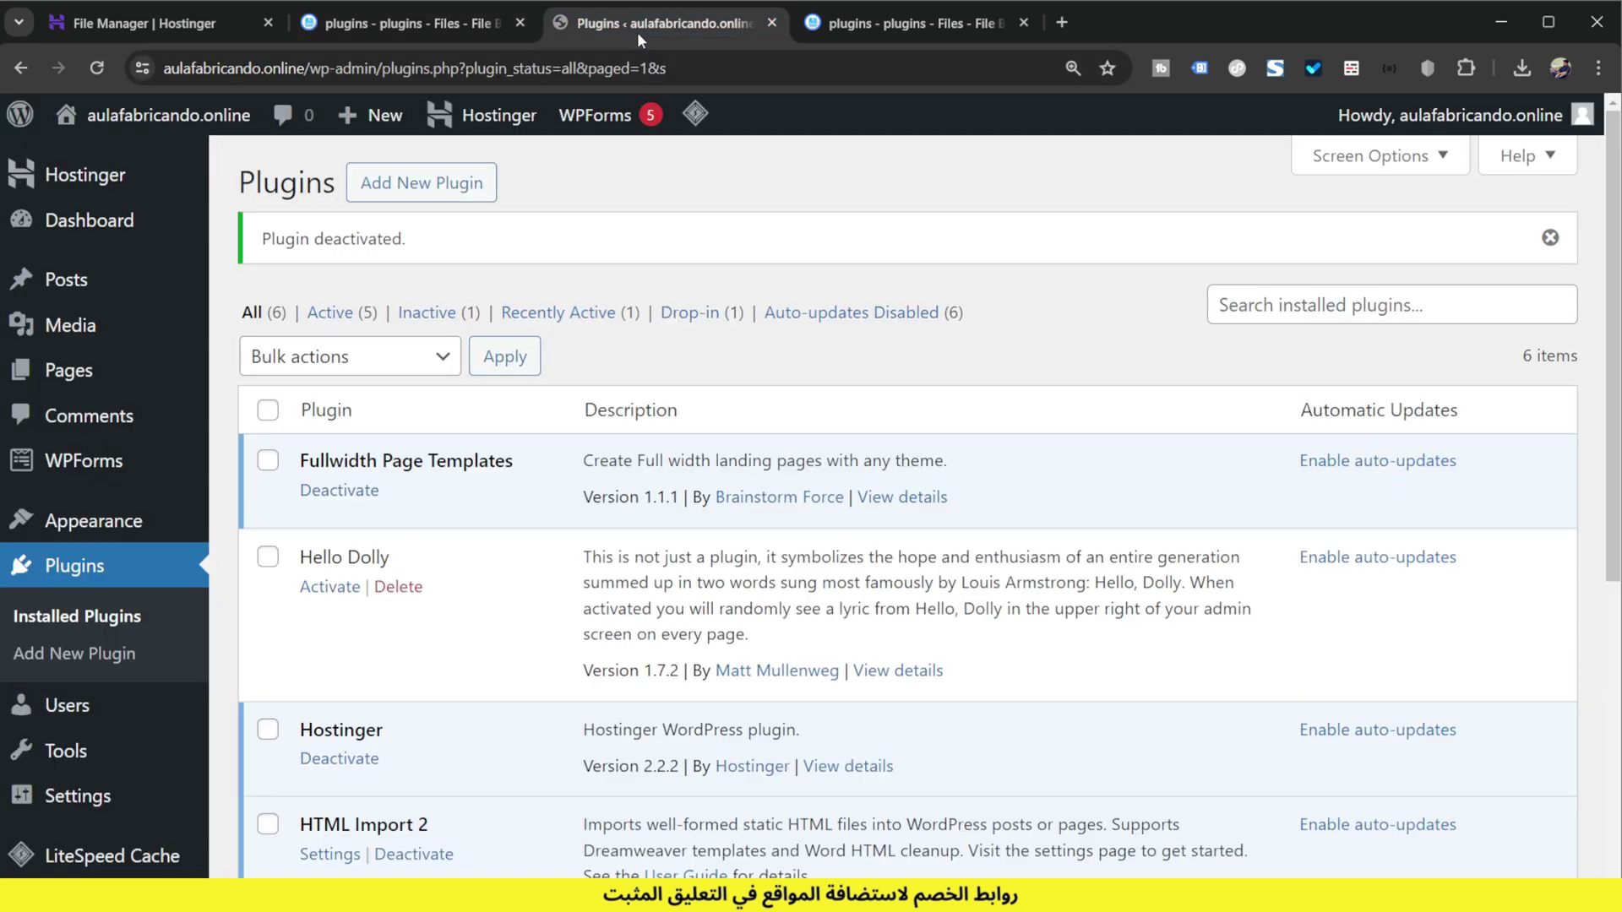
click(102, 69)
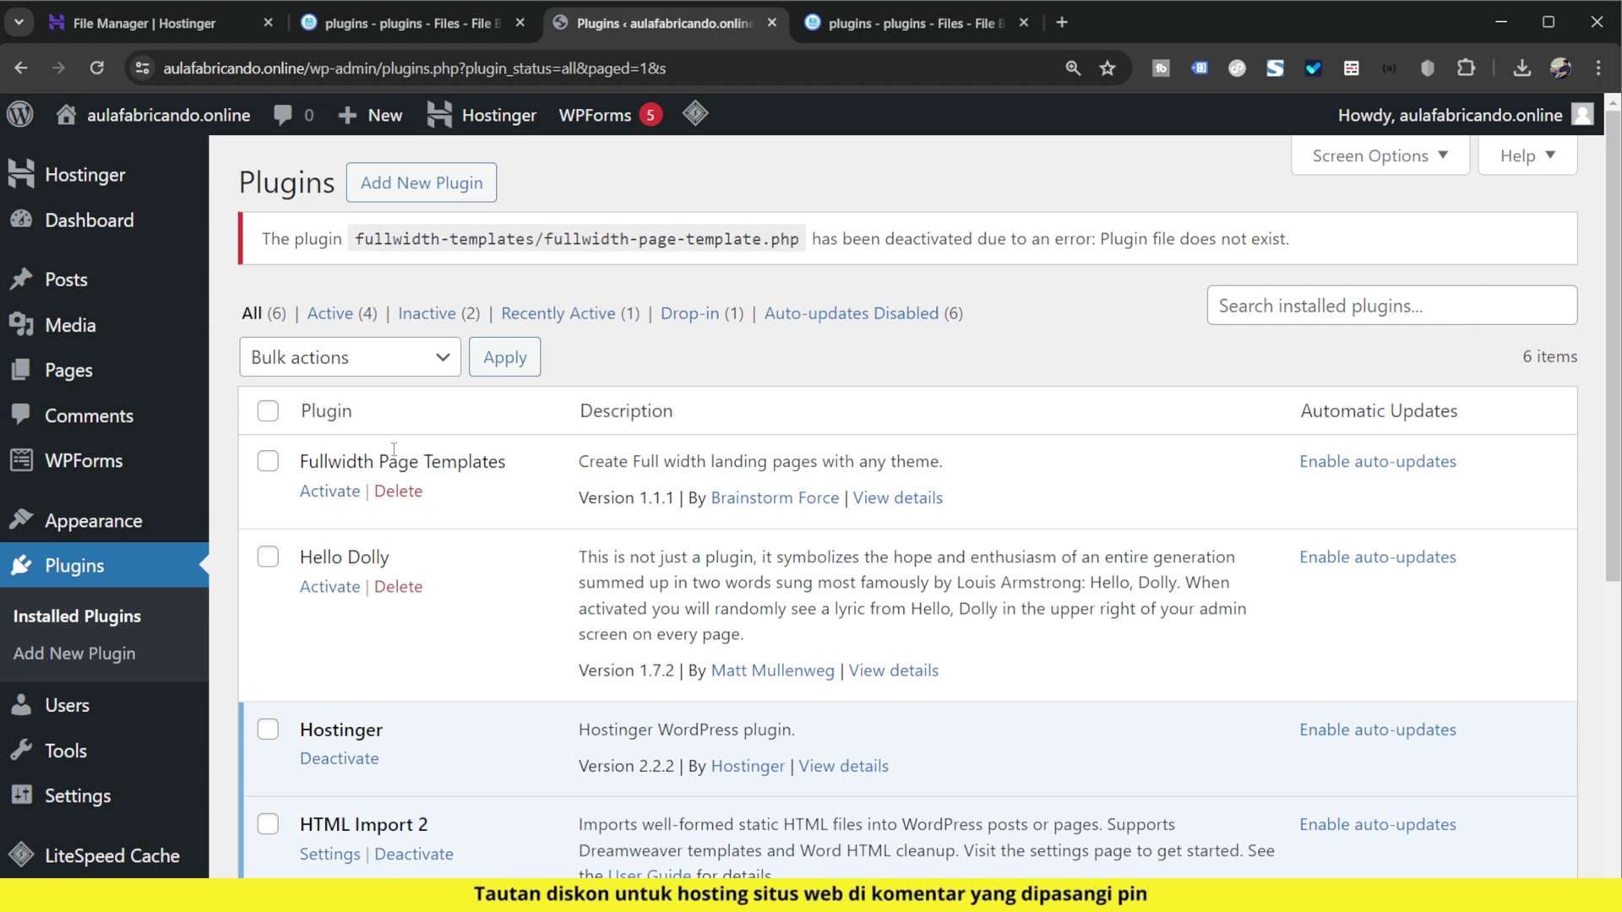
click(511, 34)
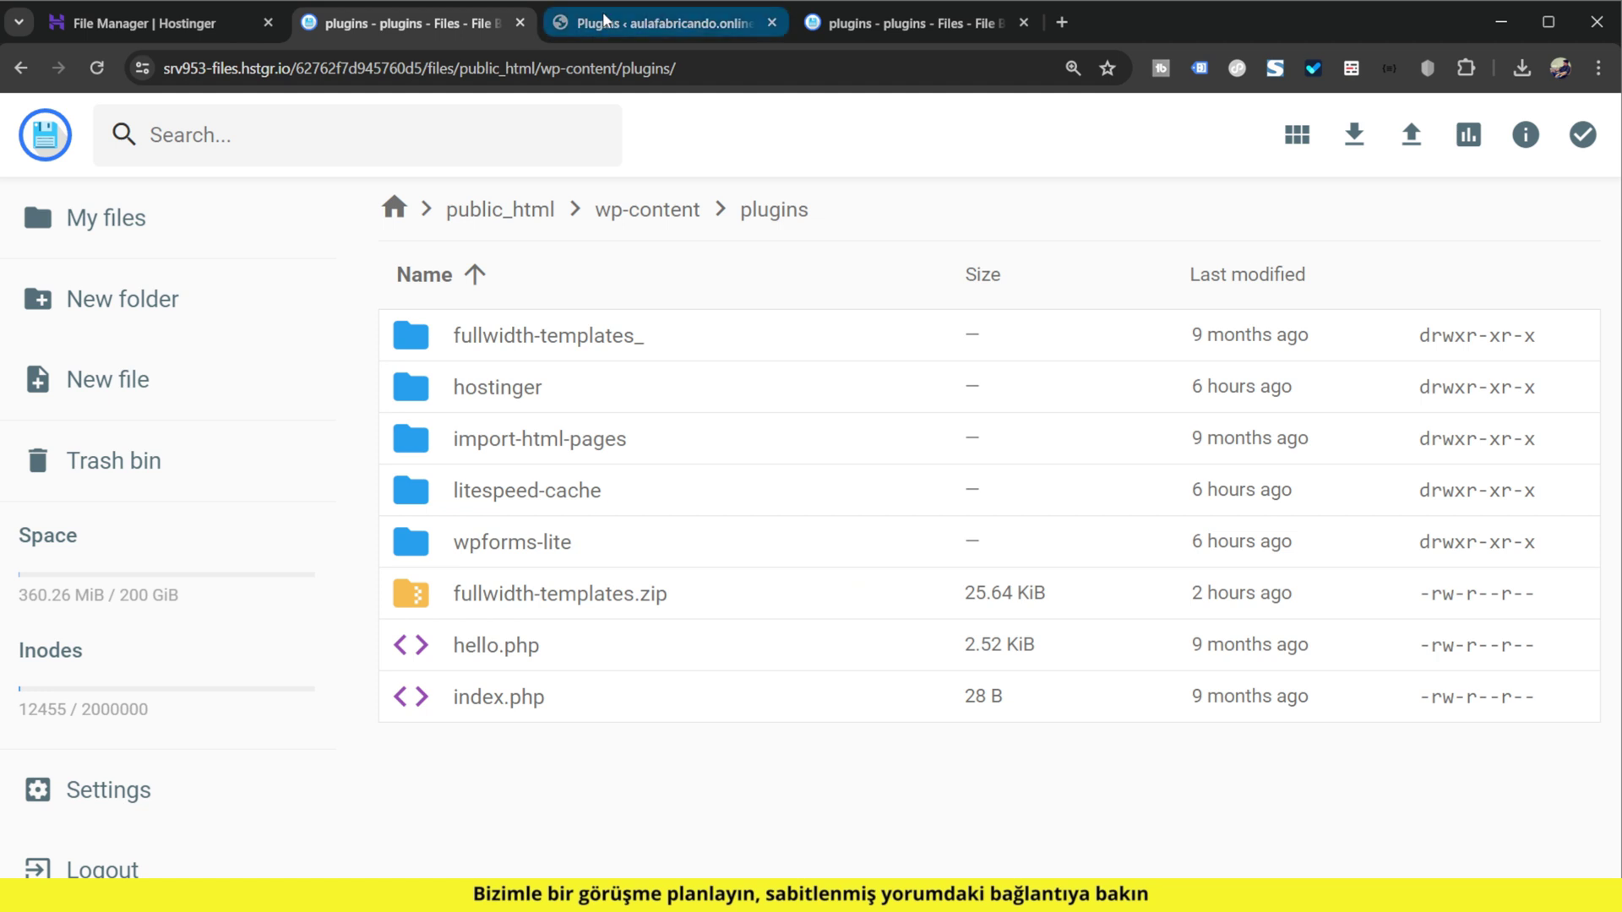
click(630, 386)
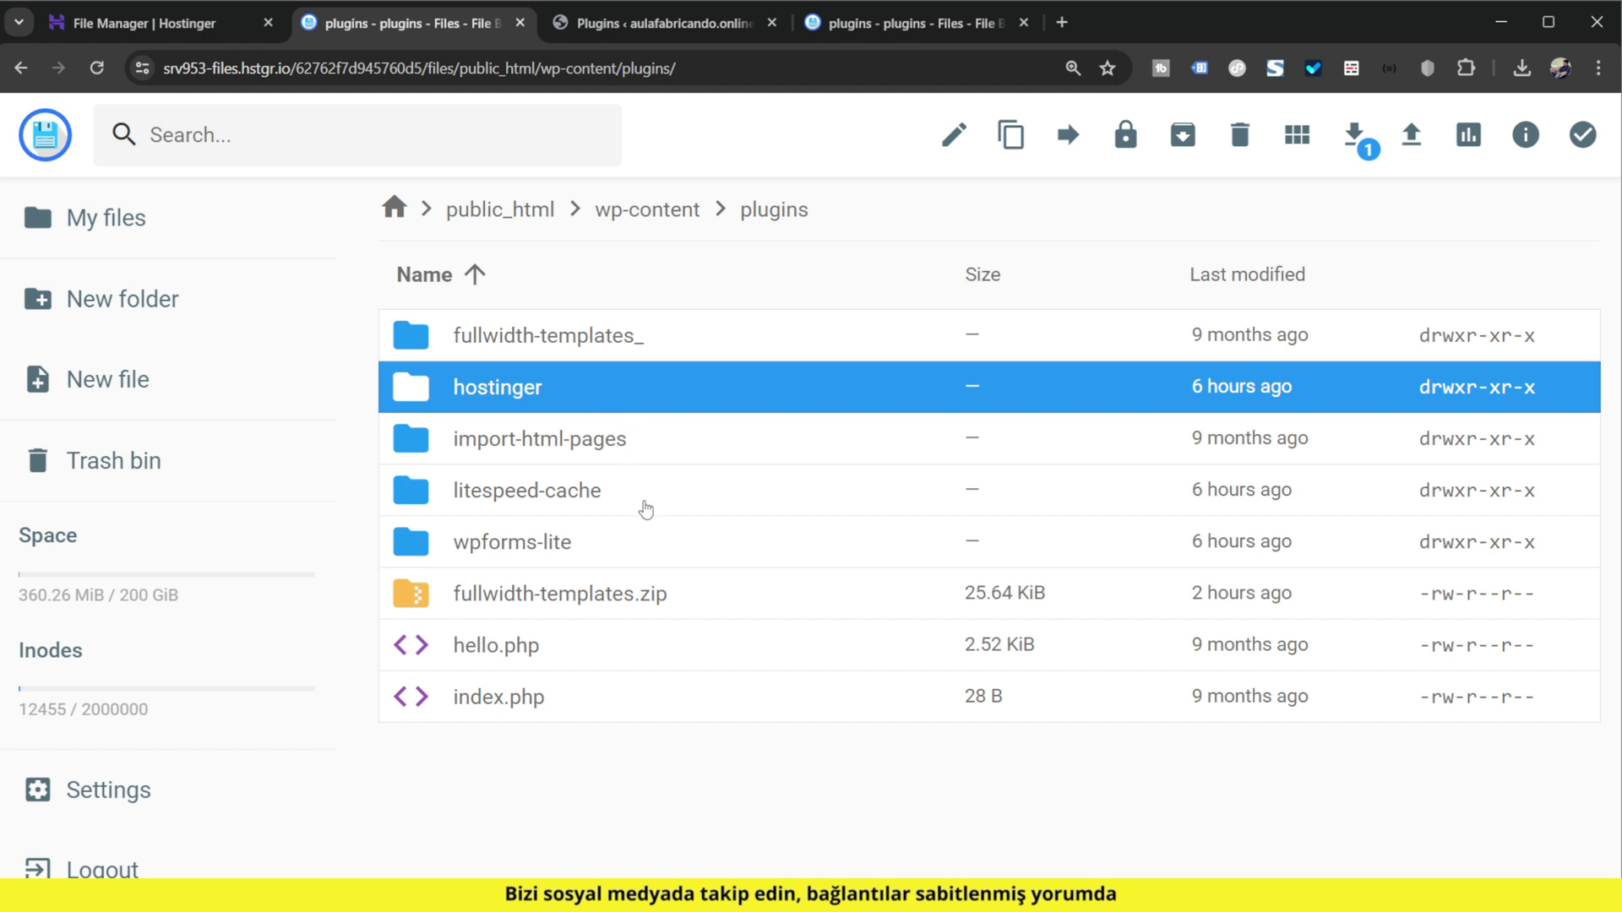
click(726, 23)
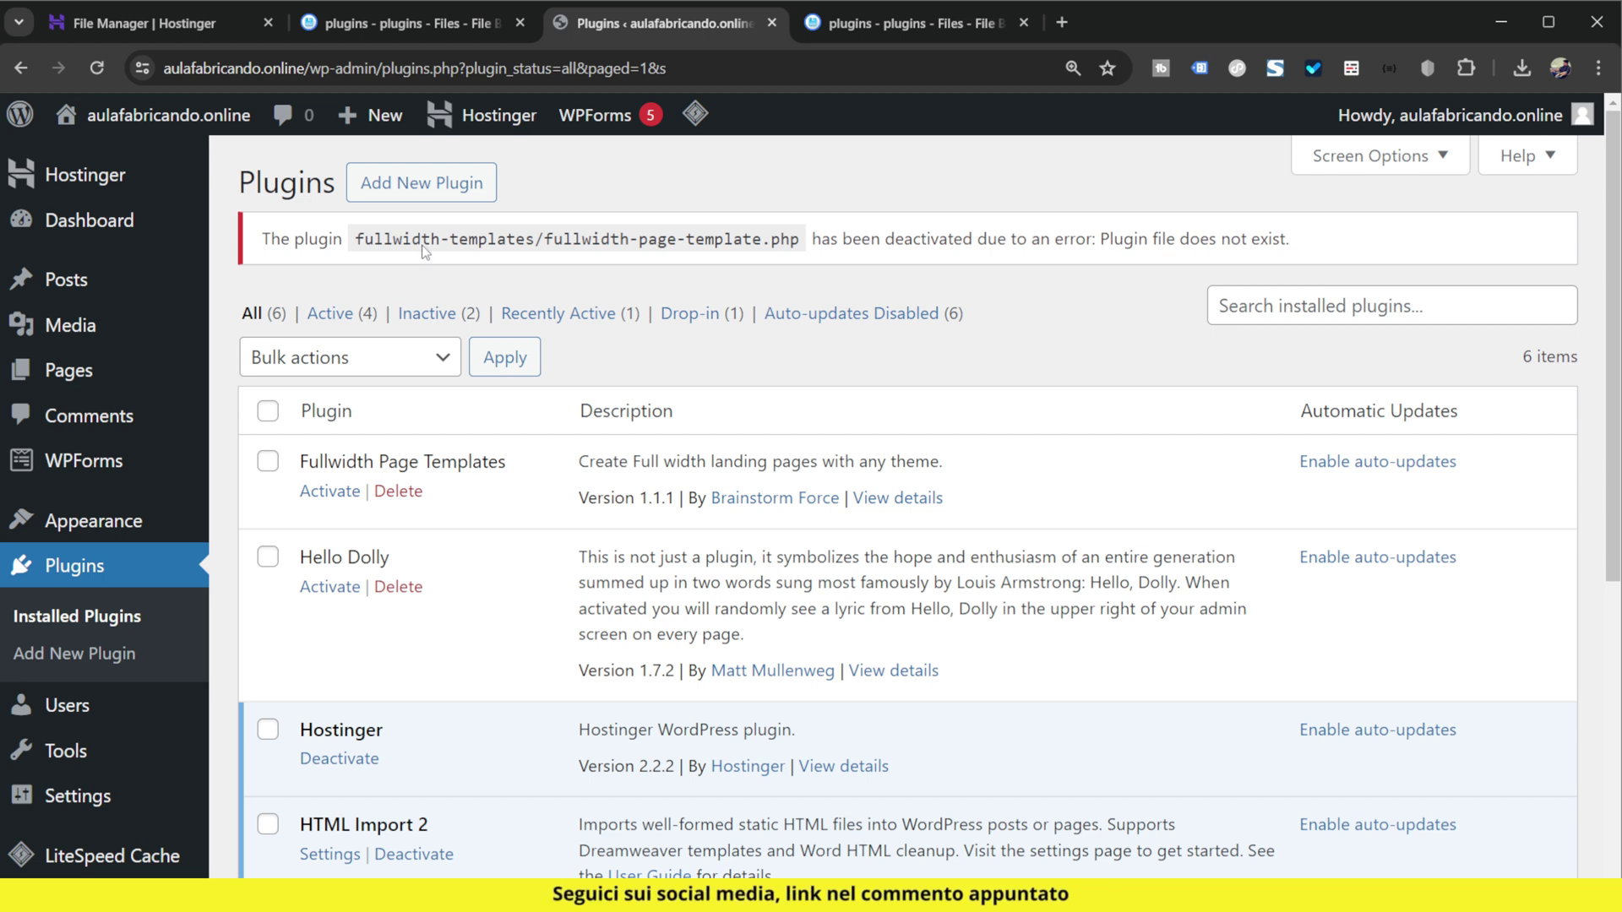
- Rename the fullwidth-templates_ folder back to fullwidth-templates in the file manager and return to the WordPress Plugins page
click(414, 23)
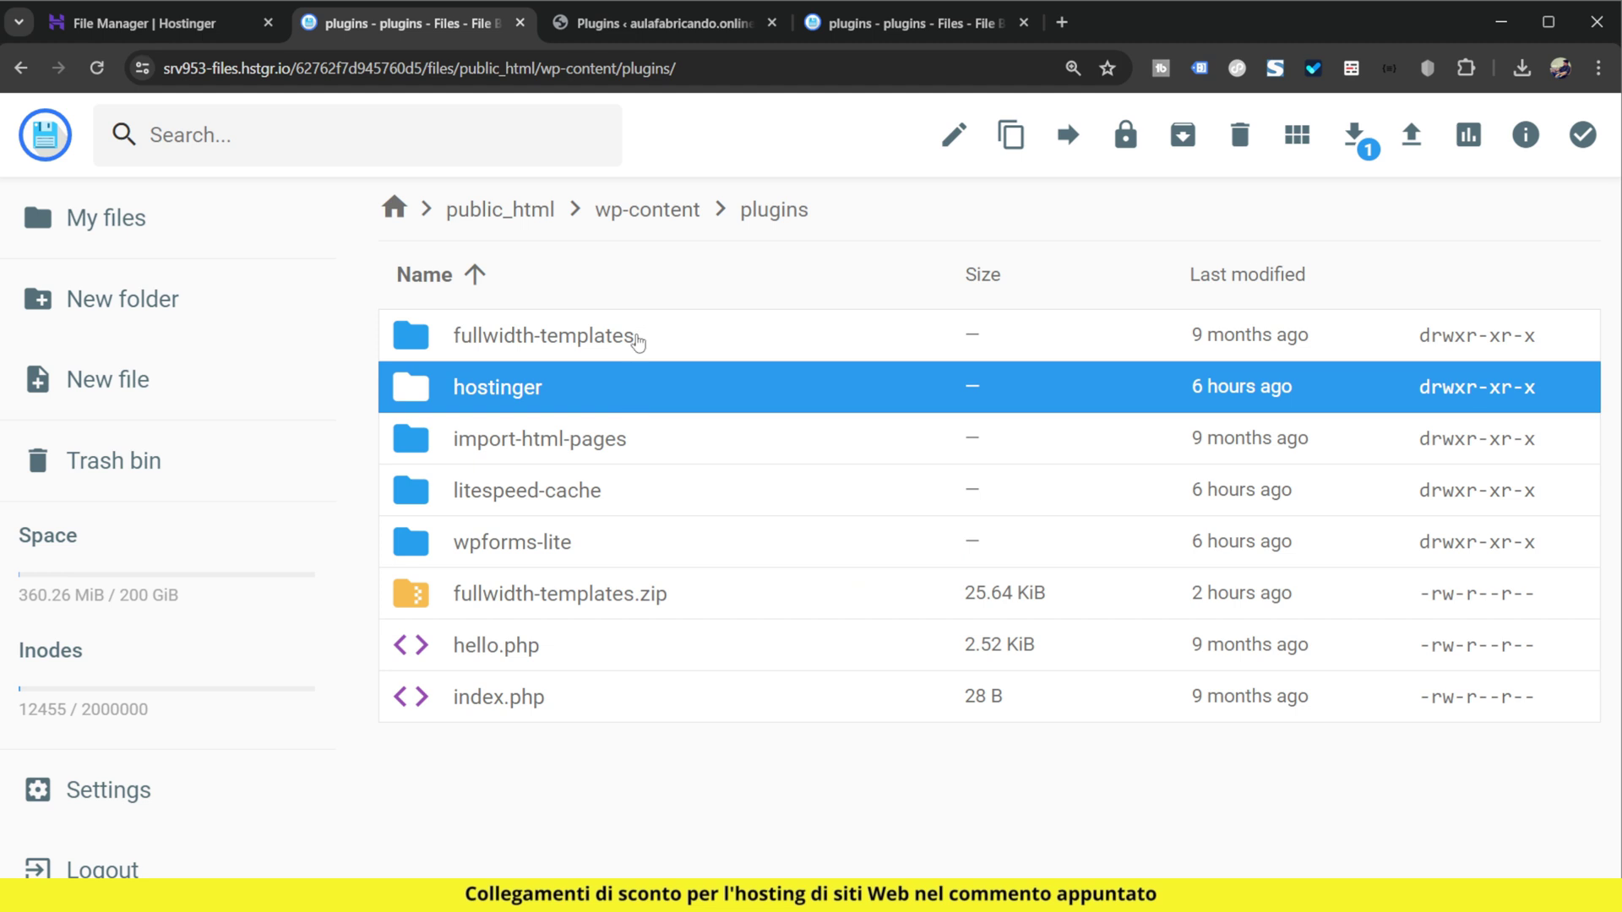
click(637, 337)
right_click(637, 337)
click(743, 417)
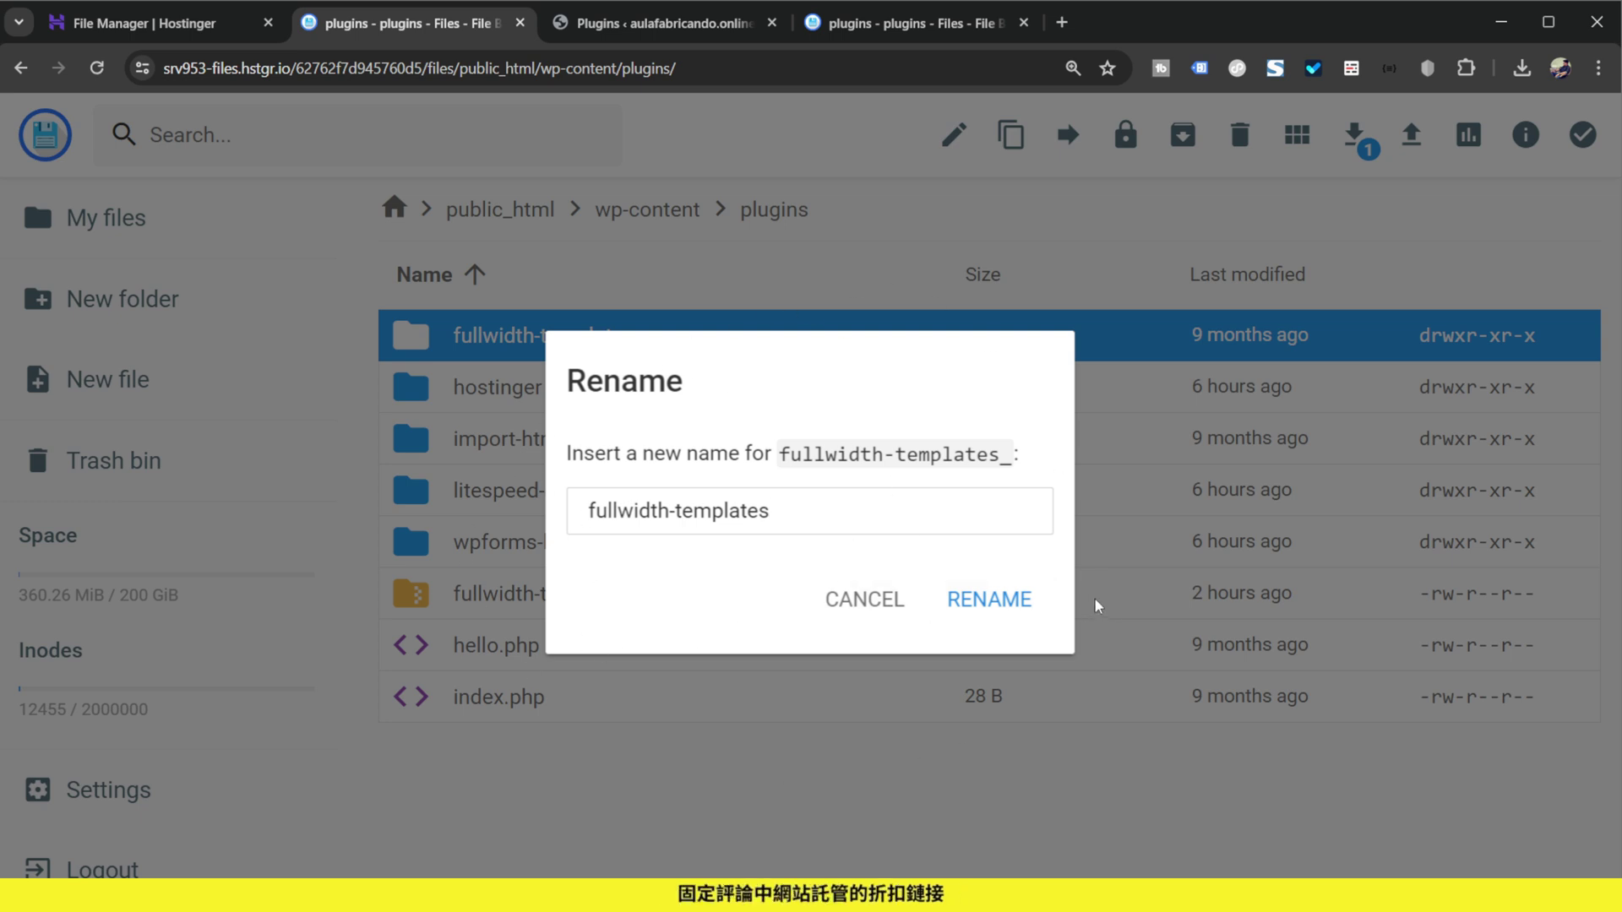
click(1039, 613)
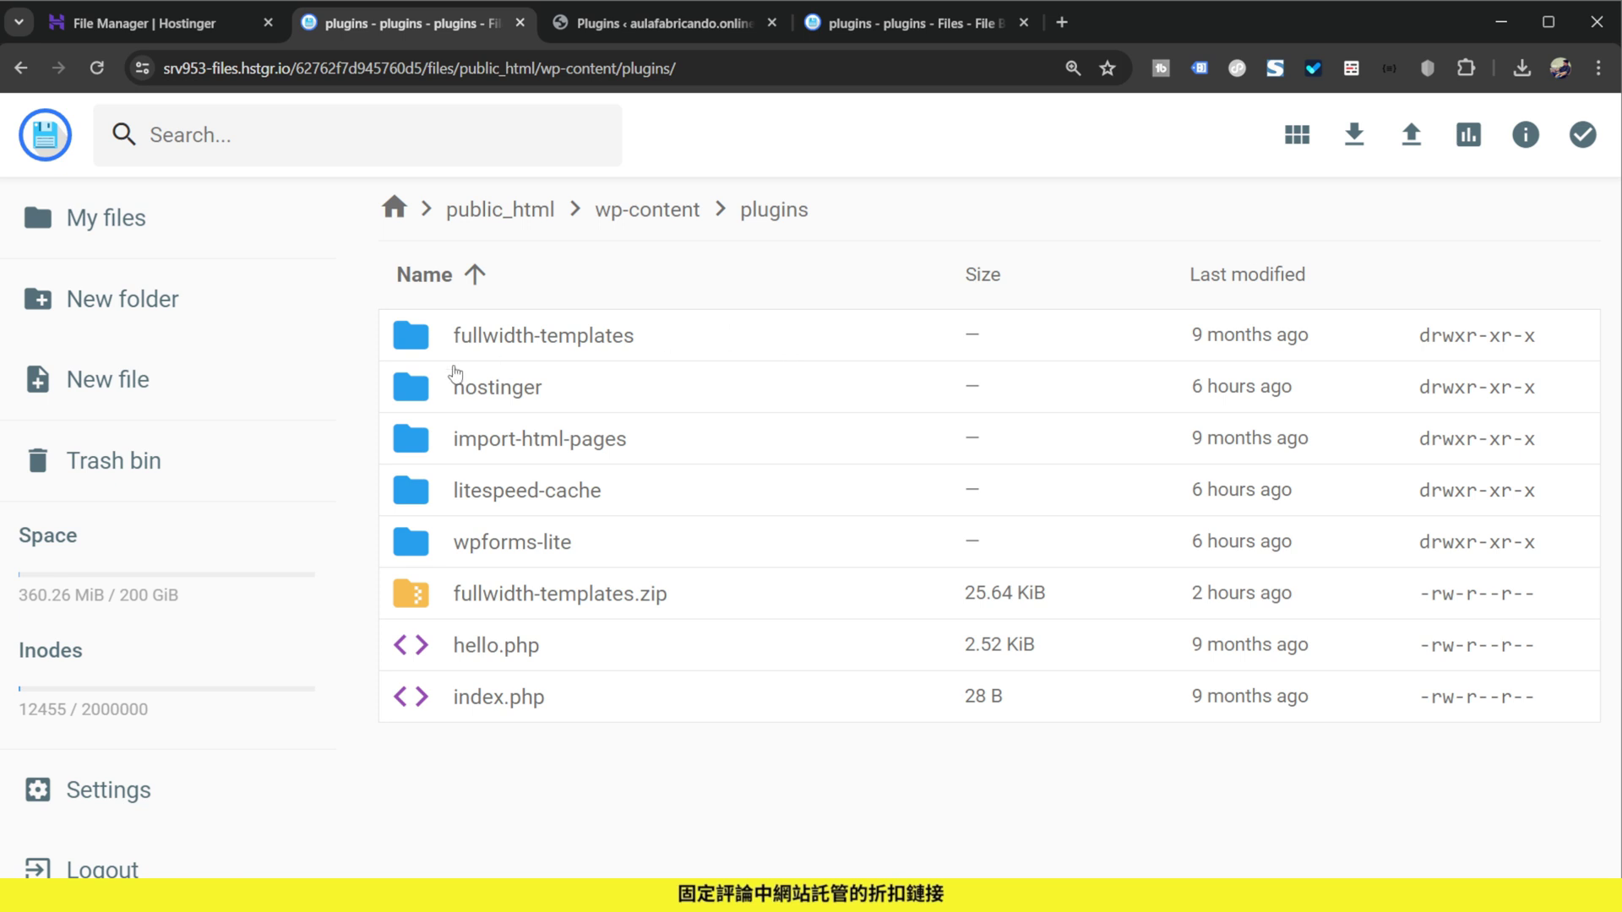
click(692, 27)
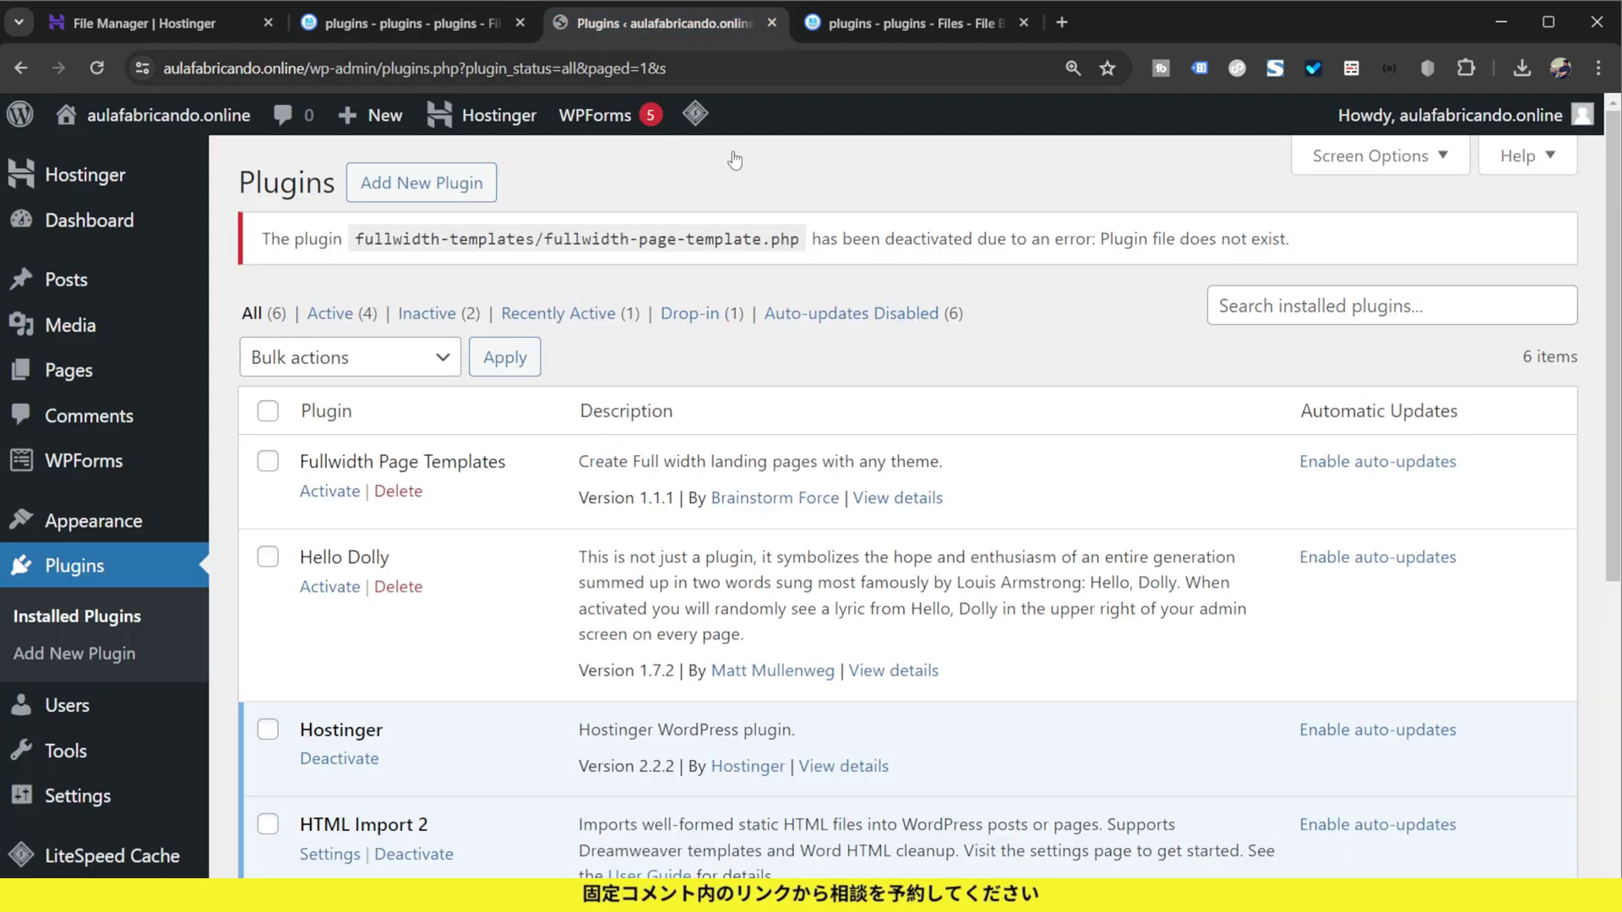
- Reload the WordPress Plugins page and activate the Fullwidth Page Templates plugin
key(F5)
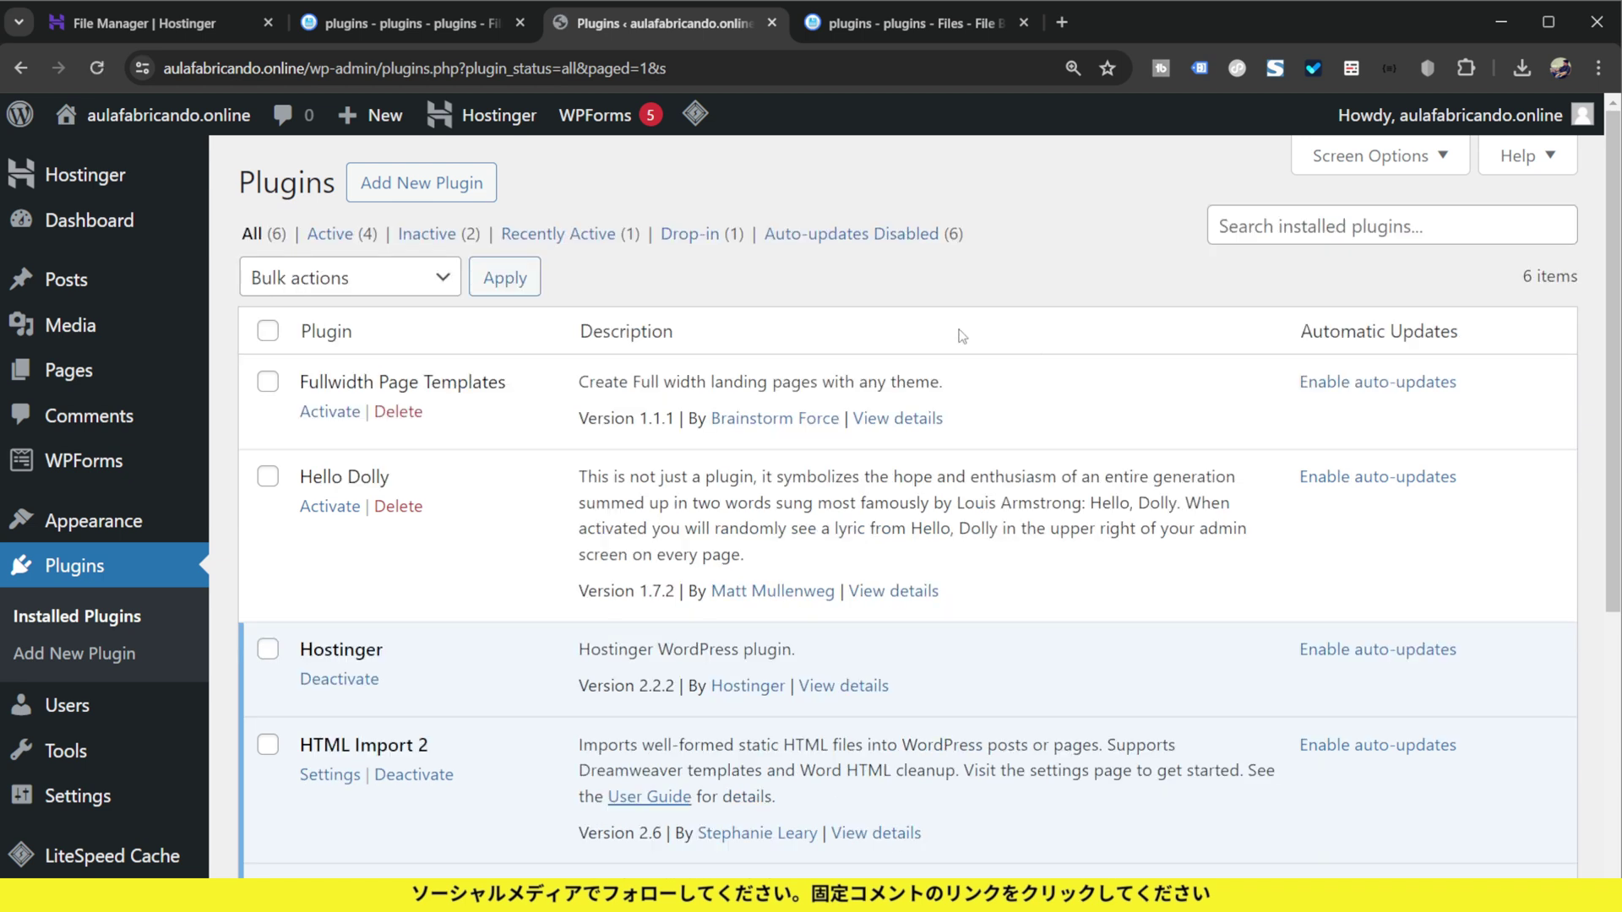
click(328, 412)
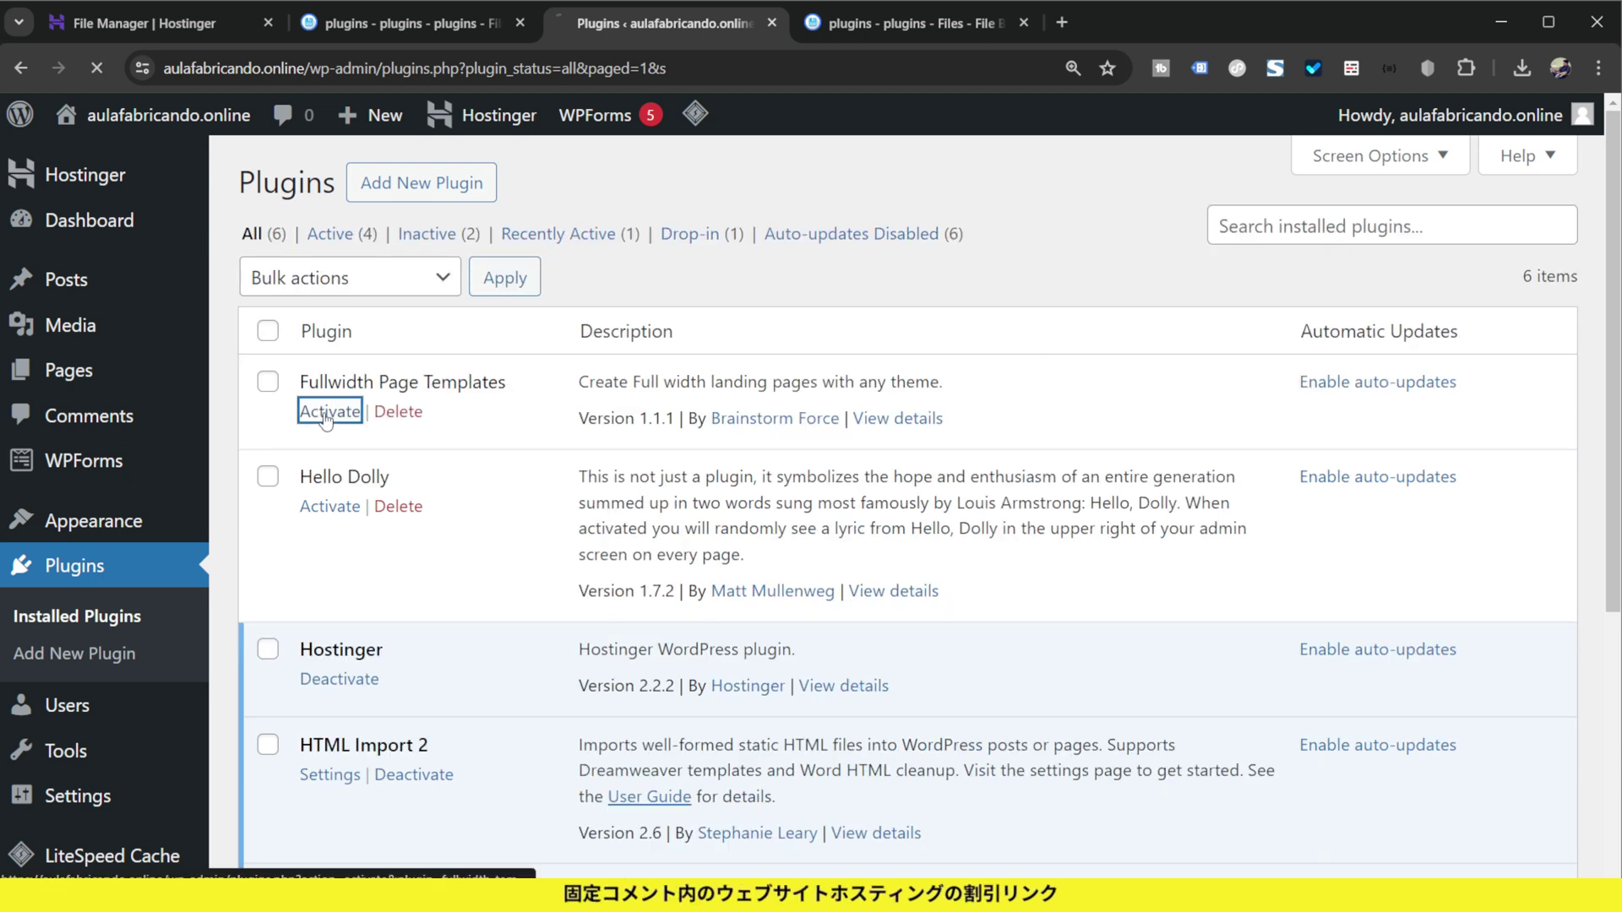
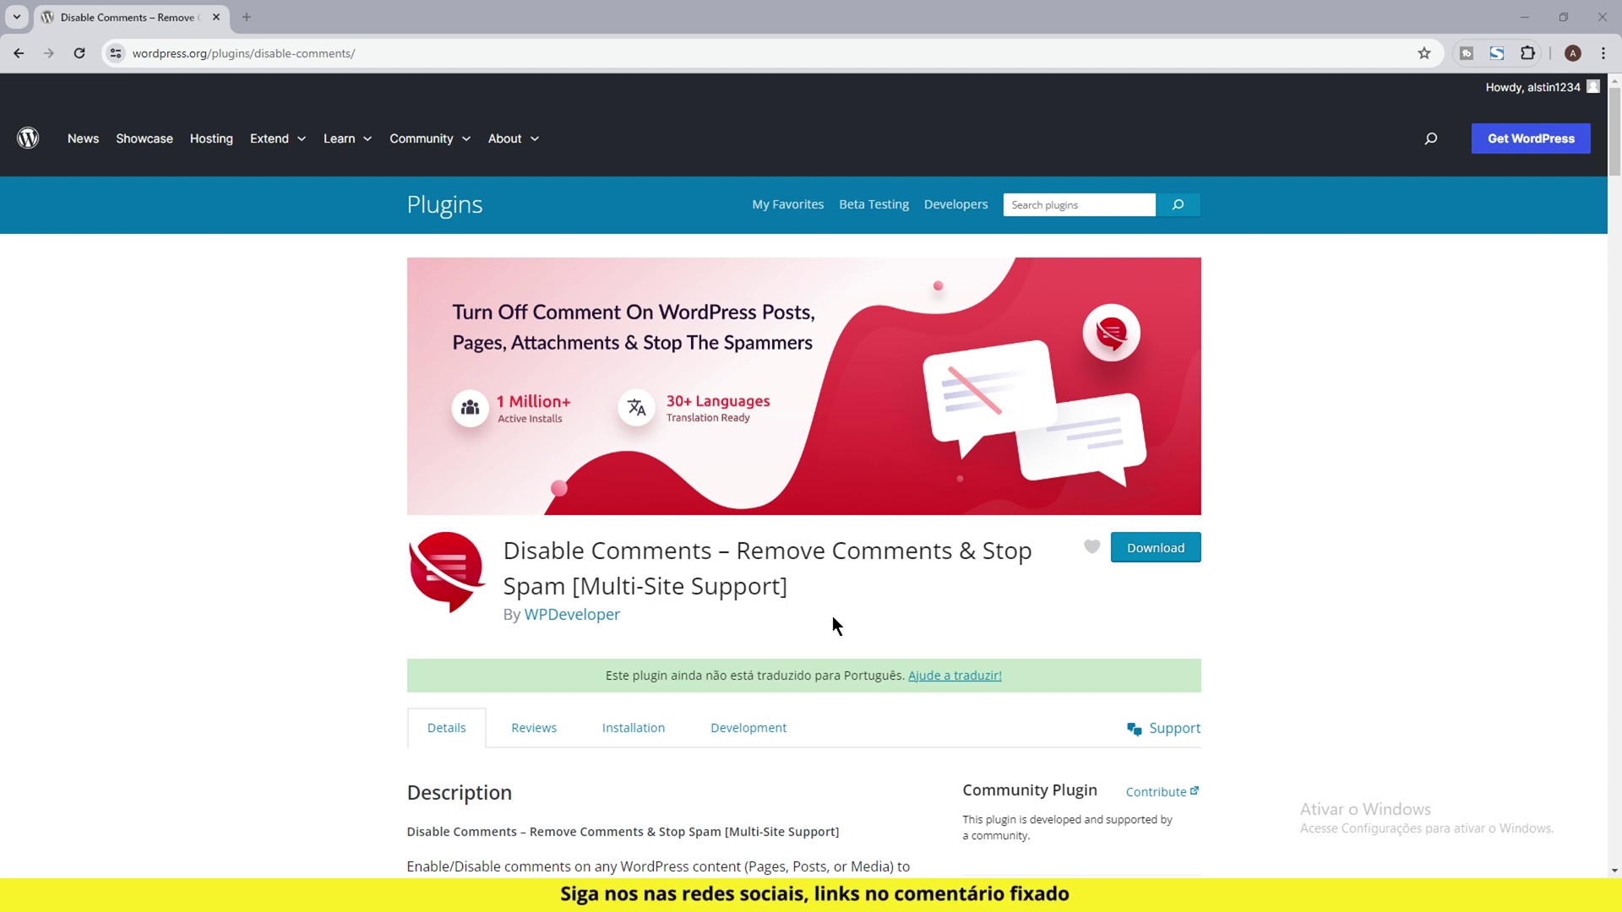
click(1189, 722)
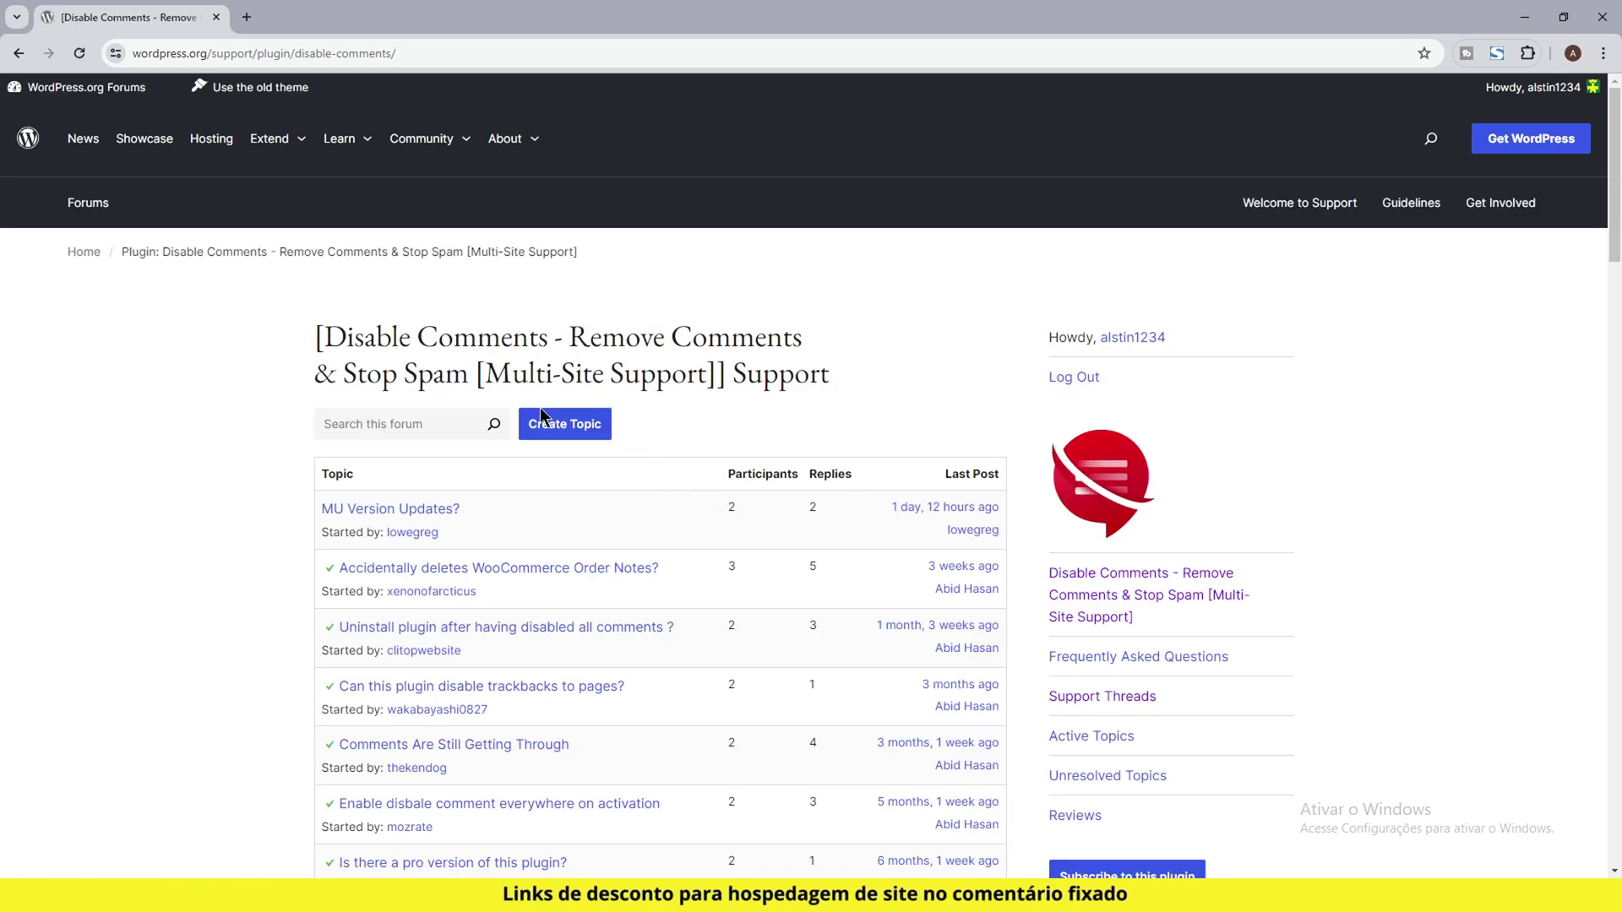
click(566, 422)
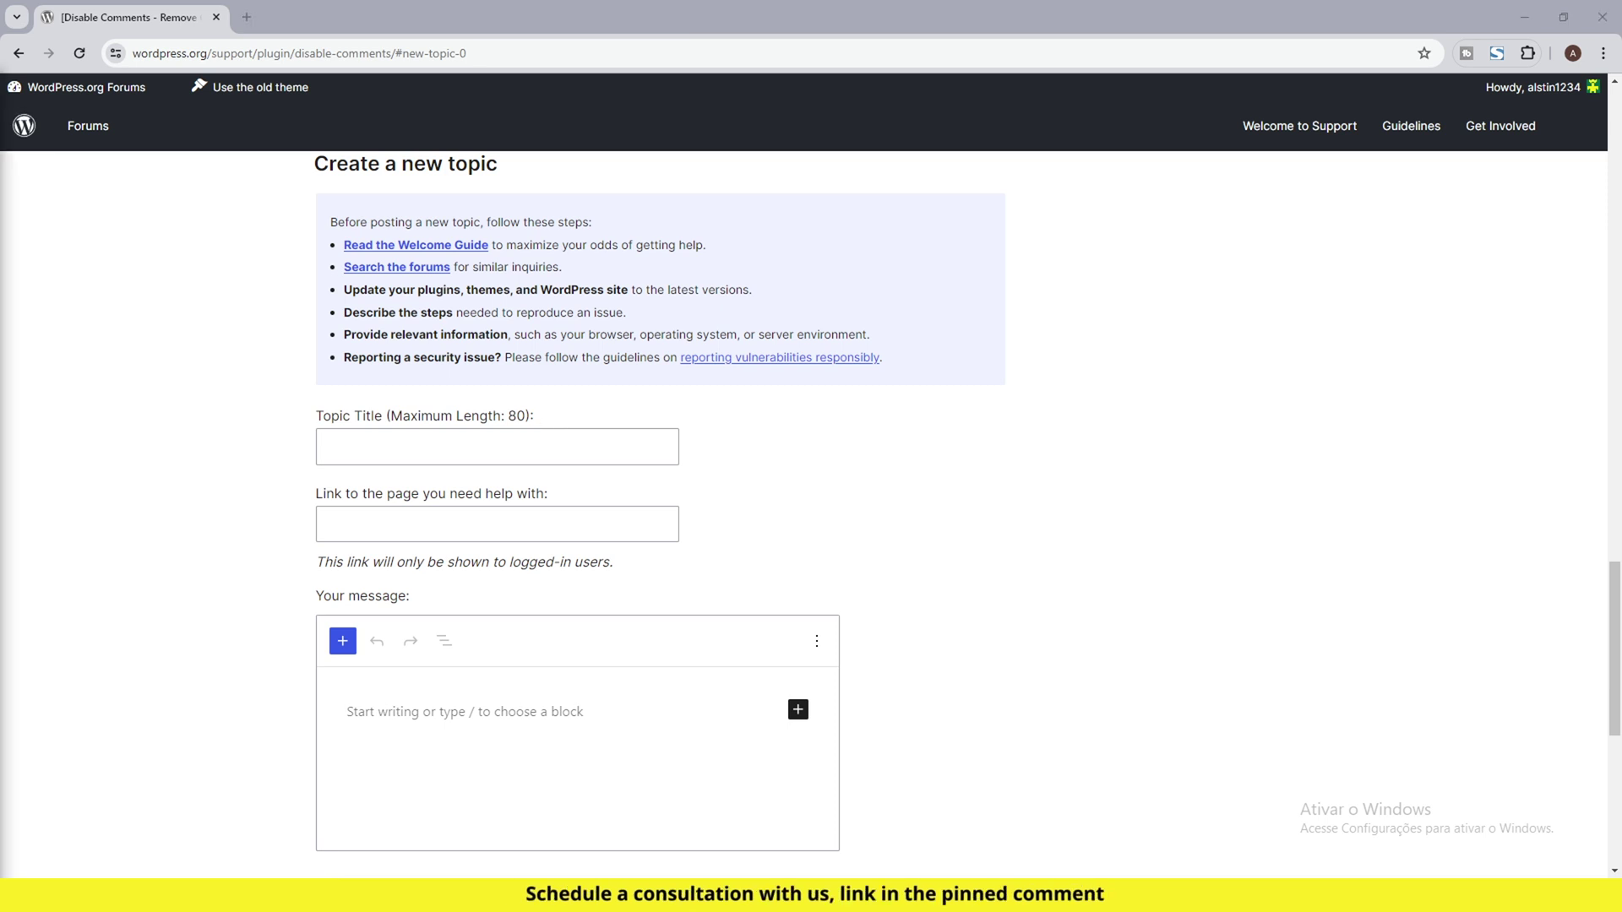
click(562, 443)
text(Cannot re allow comments in bulk)
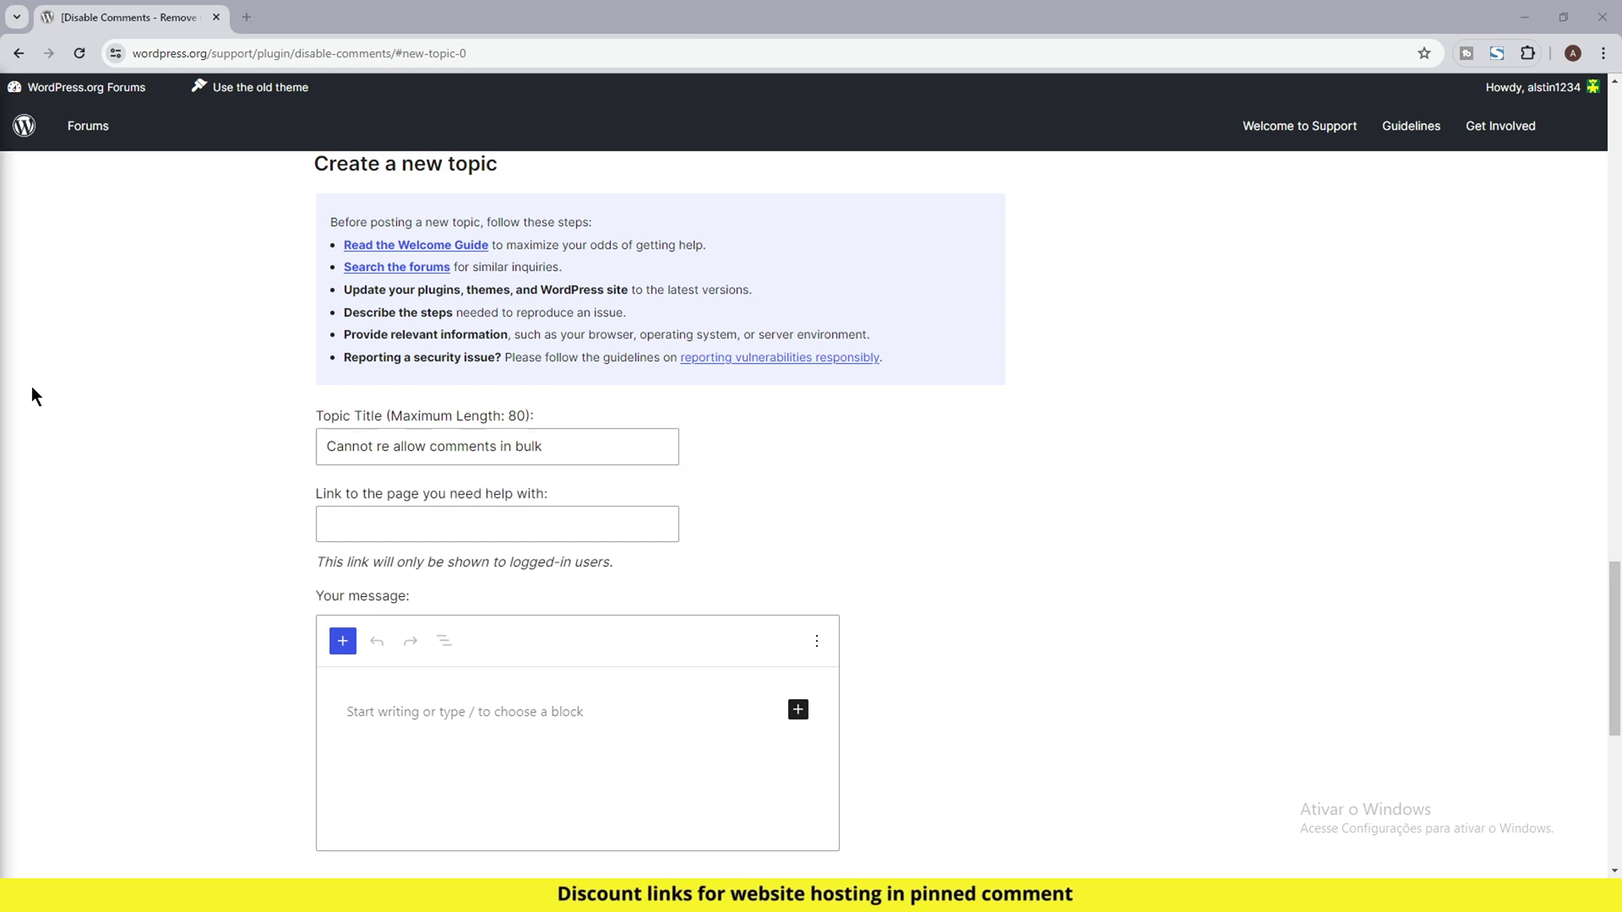
click(495, 510)
text(www.aulafabricando.online)
- Paste the environment and error report template, from My Environment to Error Found, into the topic message
scroll(169, 453, down, 2)
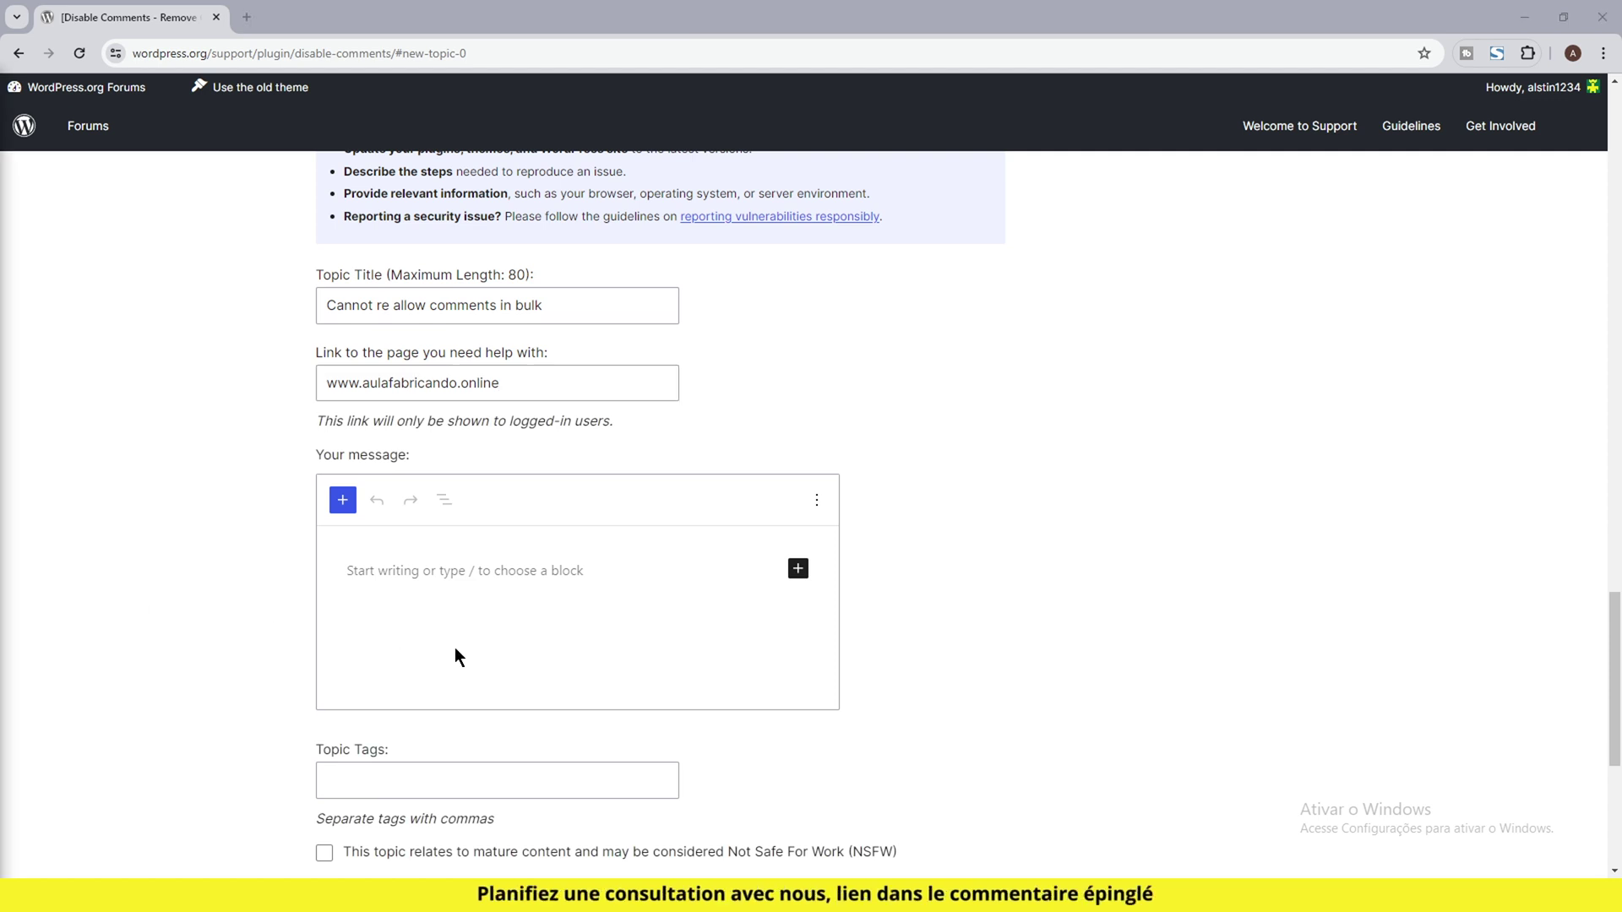
click(495, 583)
key(ctrl+v)
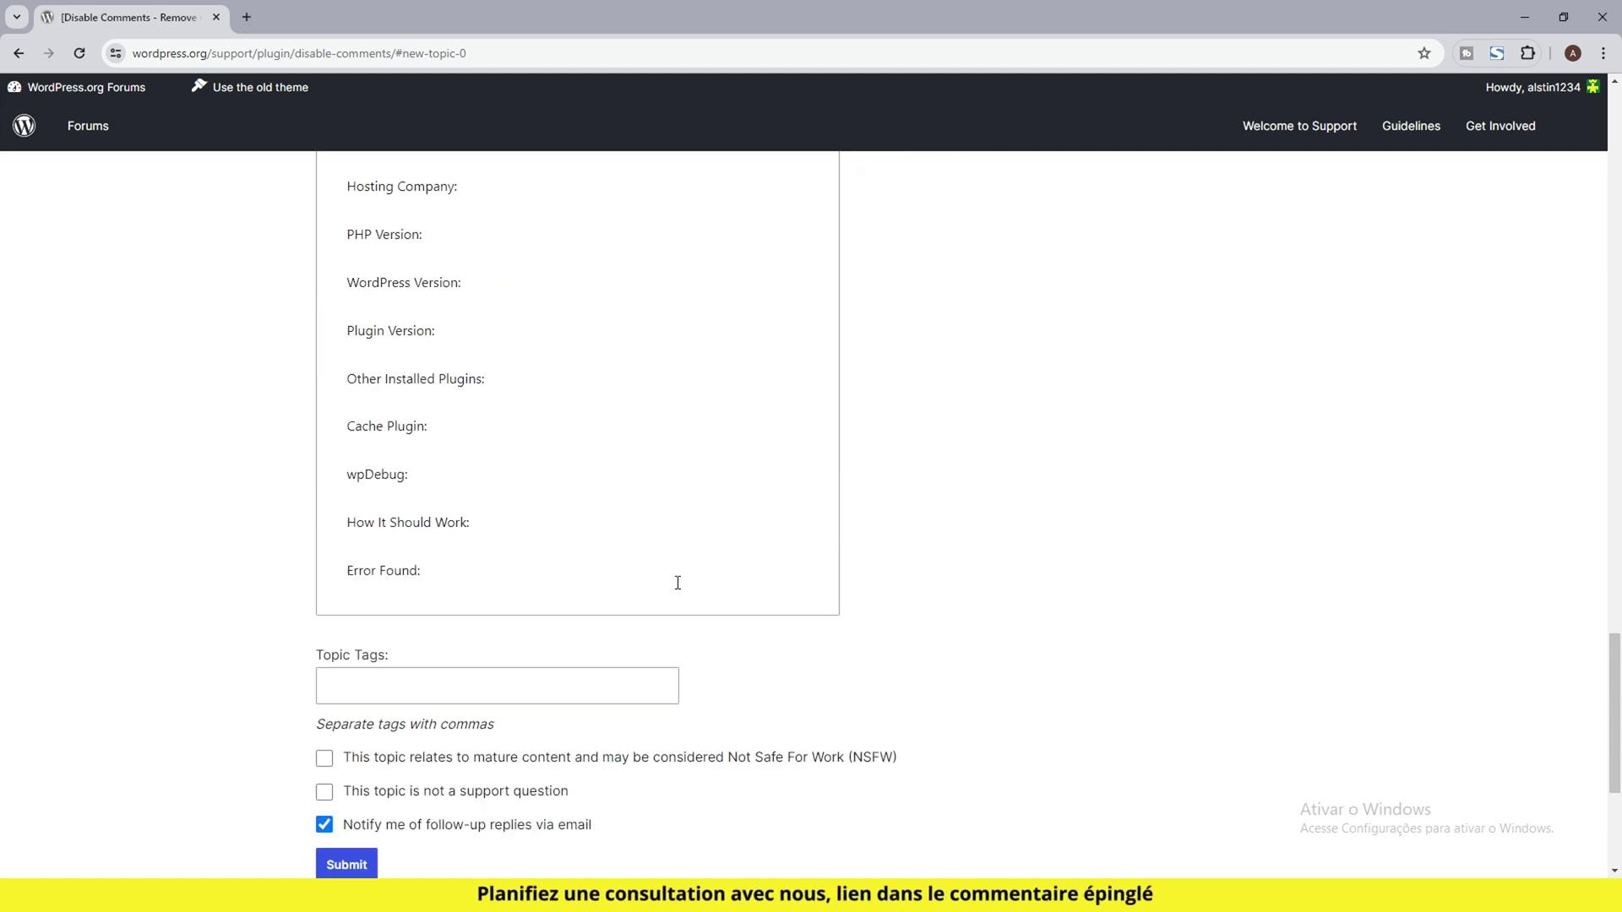
- Complete the message's environment details with hosting company Hostinger, PHP version 7.4, WordPress version 6.3 and plugin version 5.0
scroll(677, 583, up, 2)
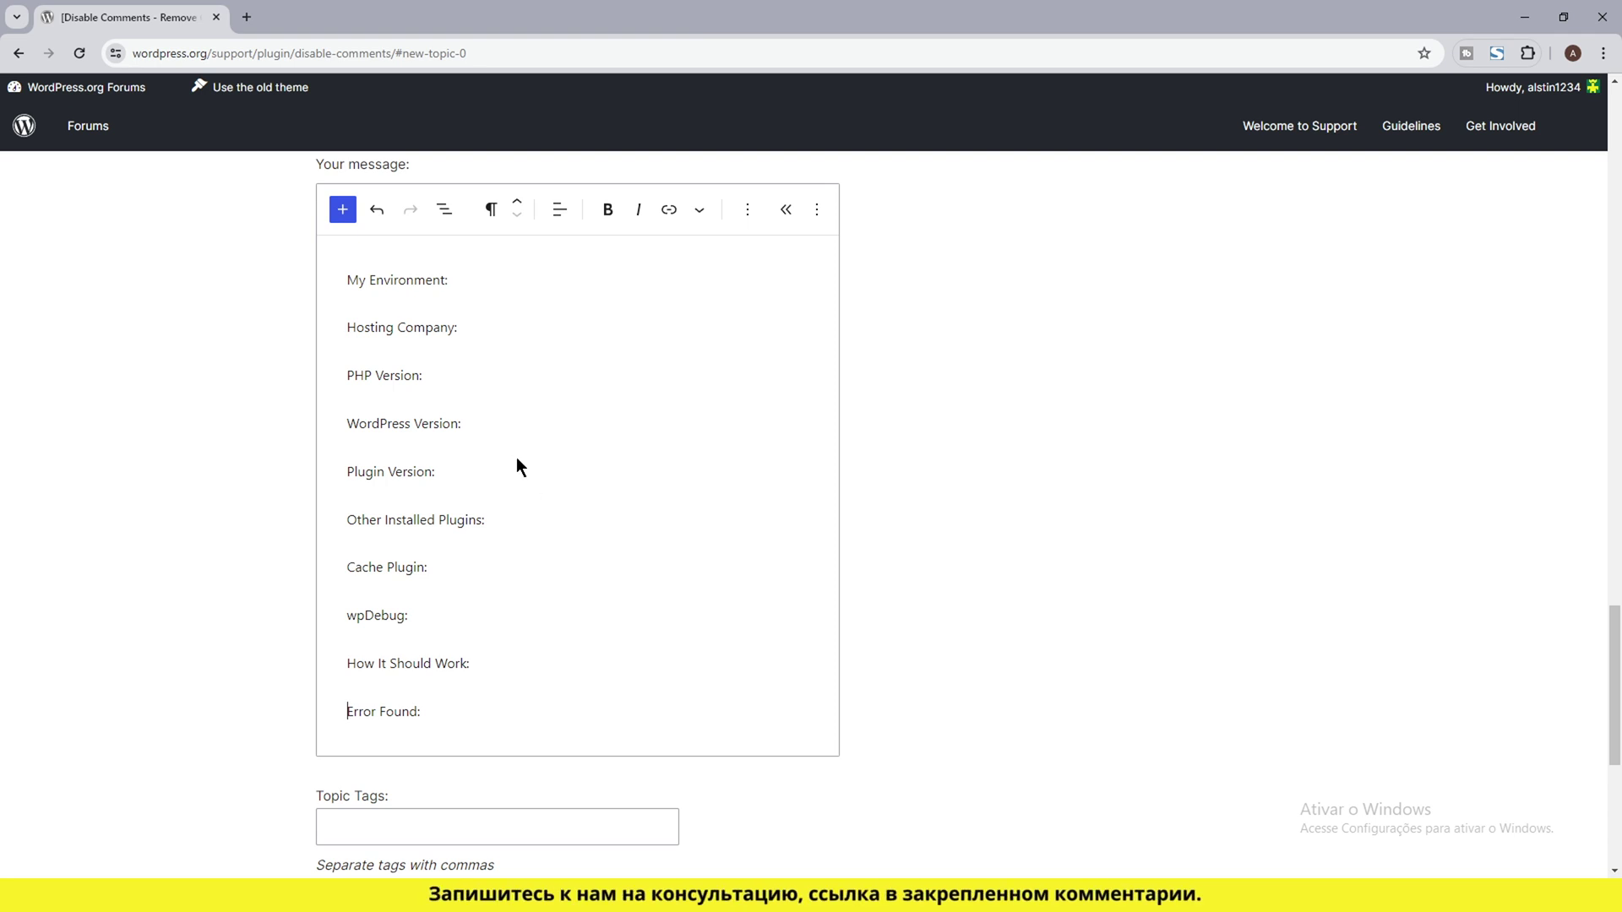
click(517, 333)
text(Hosi)
key(BackSpace)
text(tinger)
click(515, 384)
text(7.4)
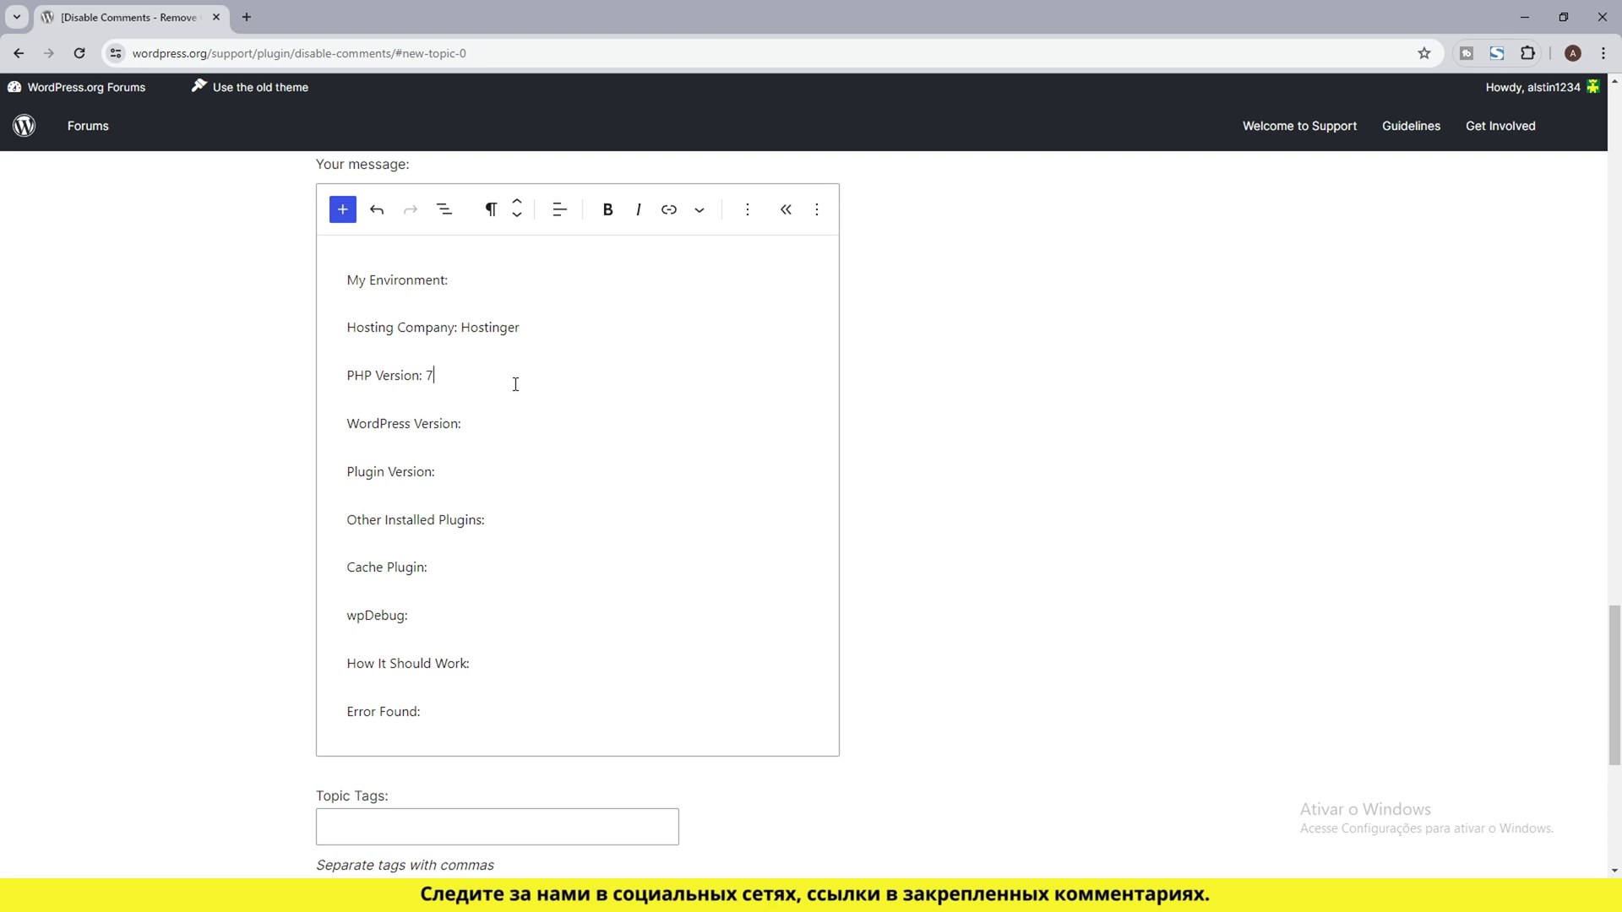
text( 6.3)
click(518, 465)
text(5.0)
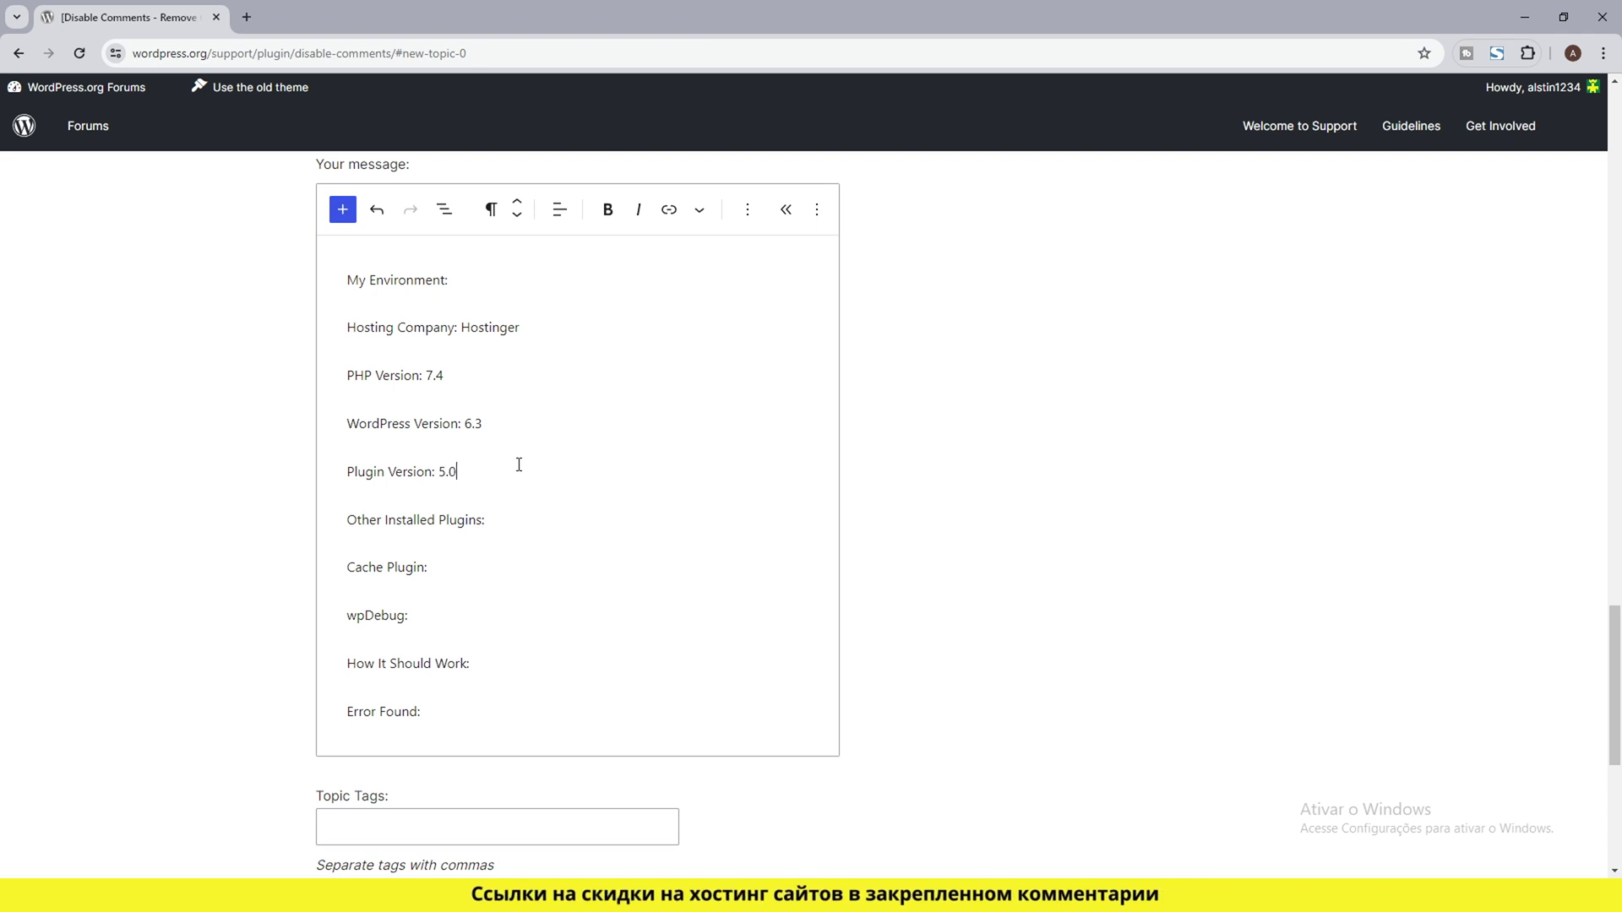
- List "Smush, YOASTSEO , WordFence" as other installed plugins and "LigthSpeedCache, activated" as the cache plugin in the message
click(543, 519)
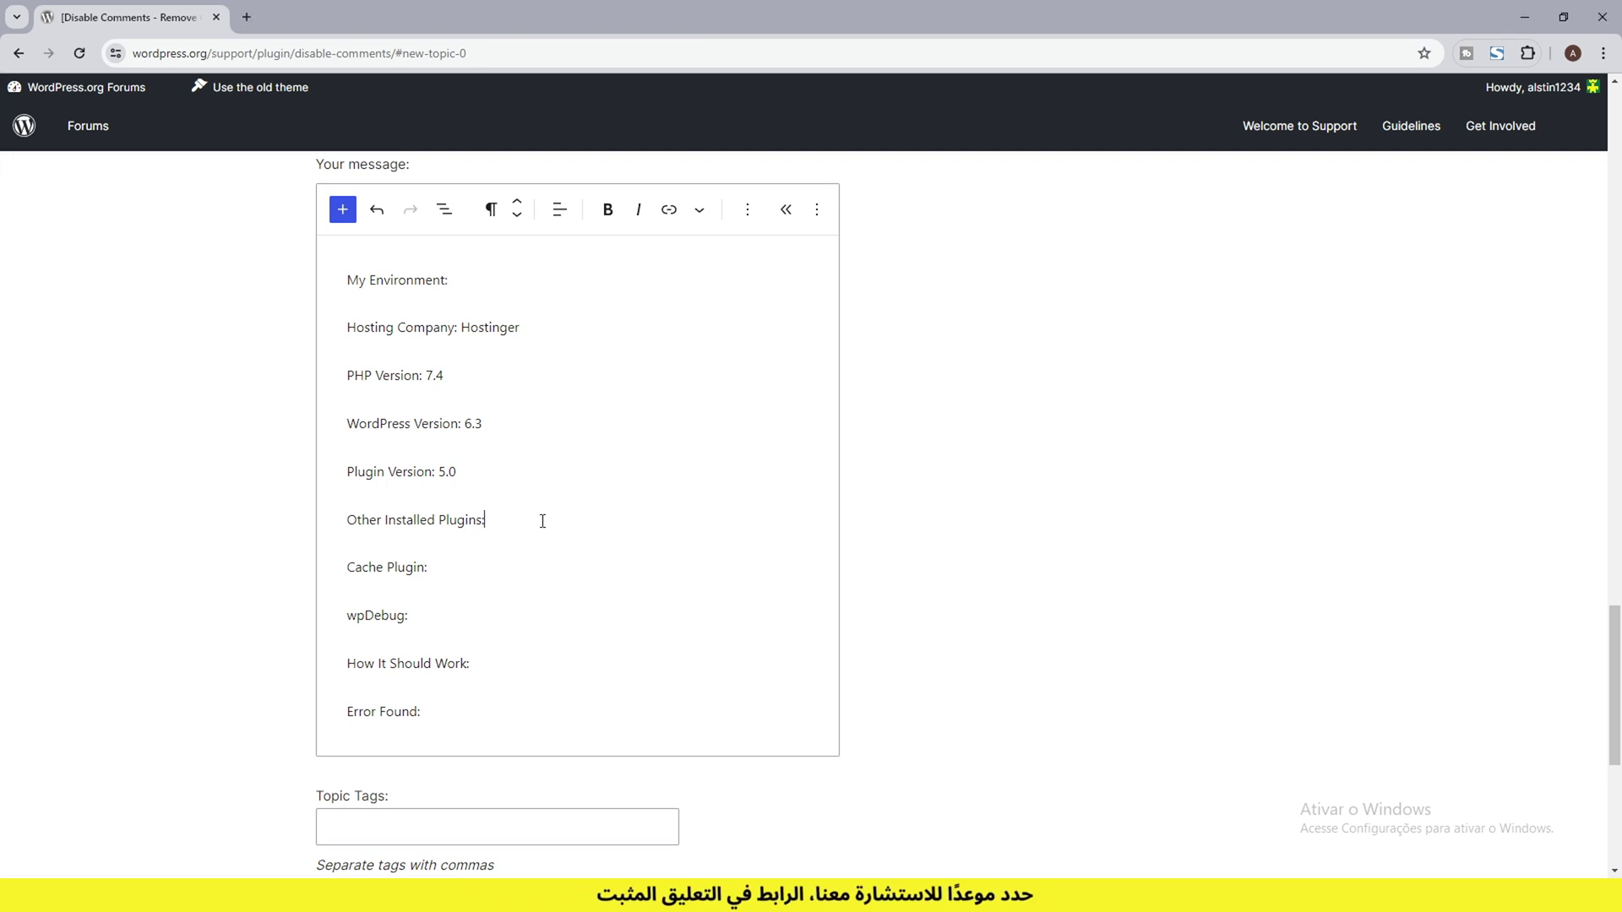
text(Smush, YOASTSEO , WordFence)
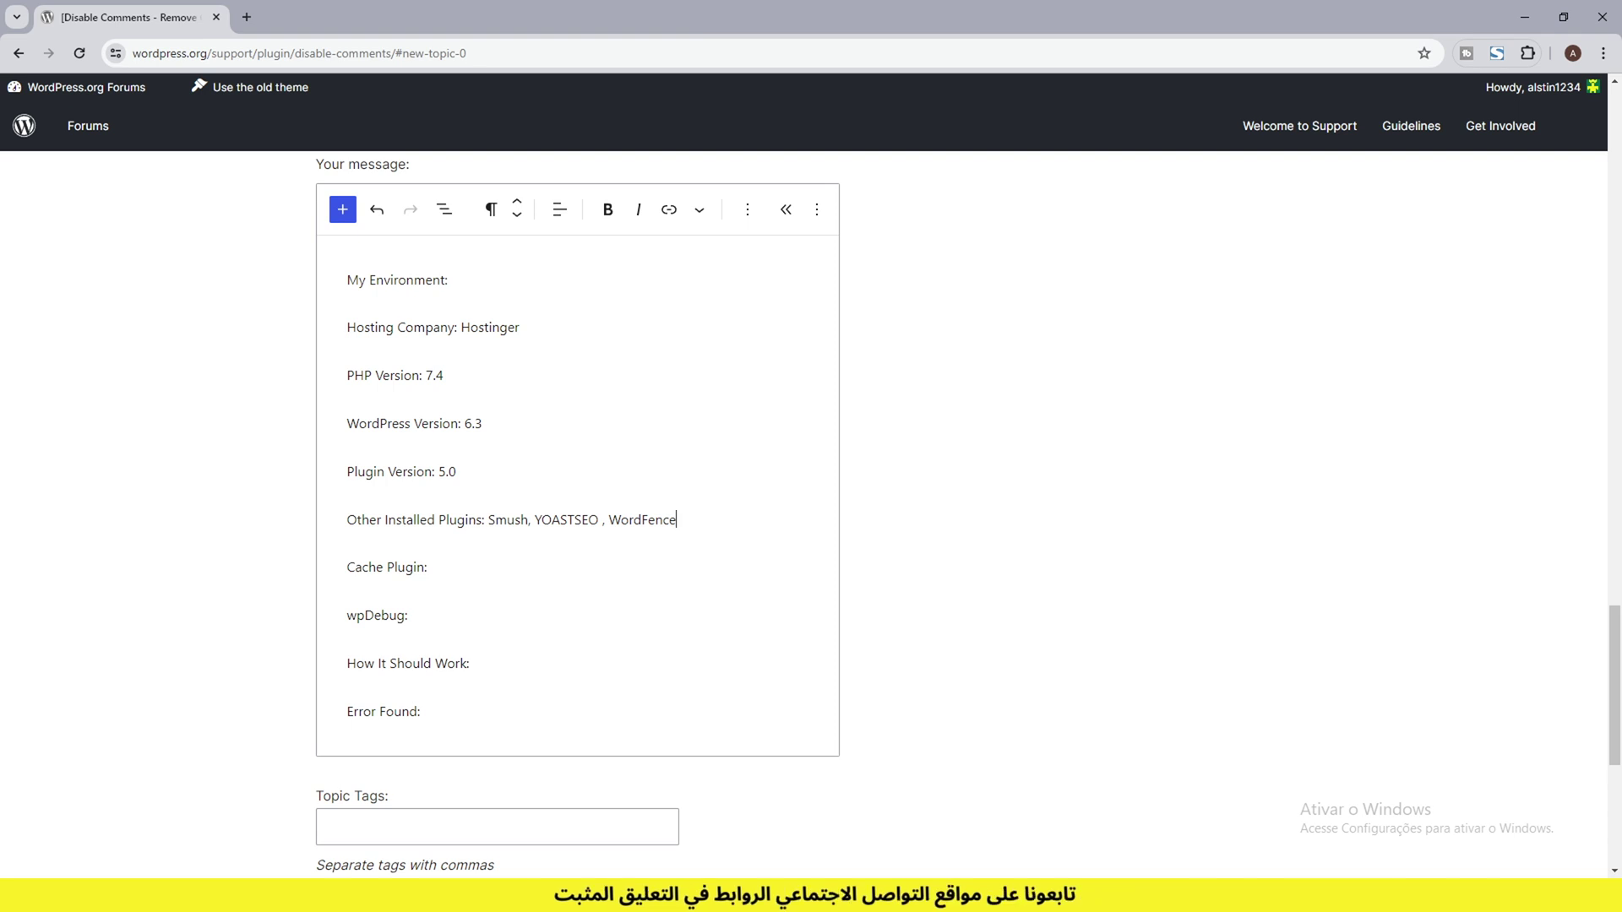
click(486, 567)
text(LigthSpeedCache, activated)
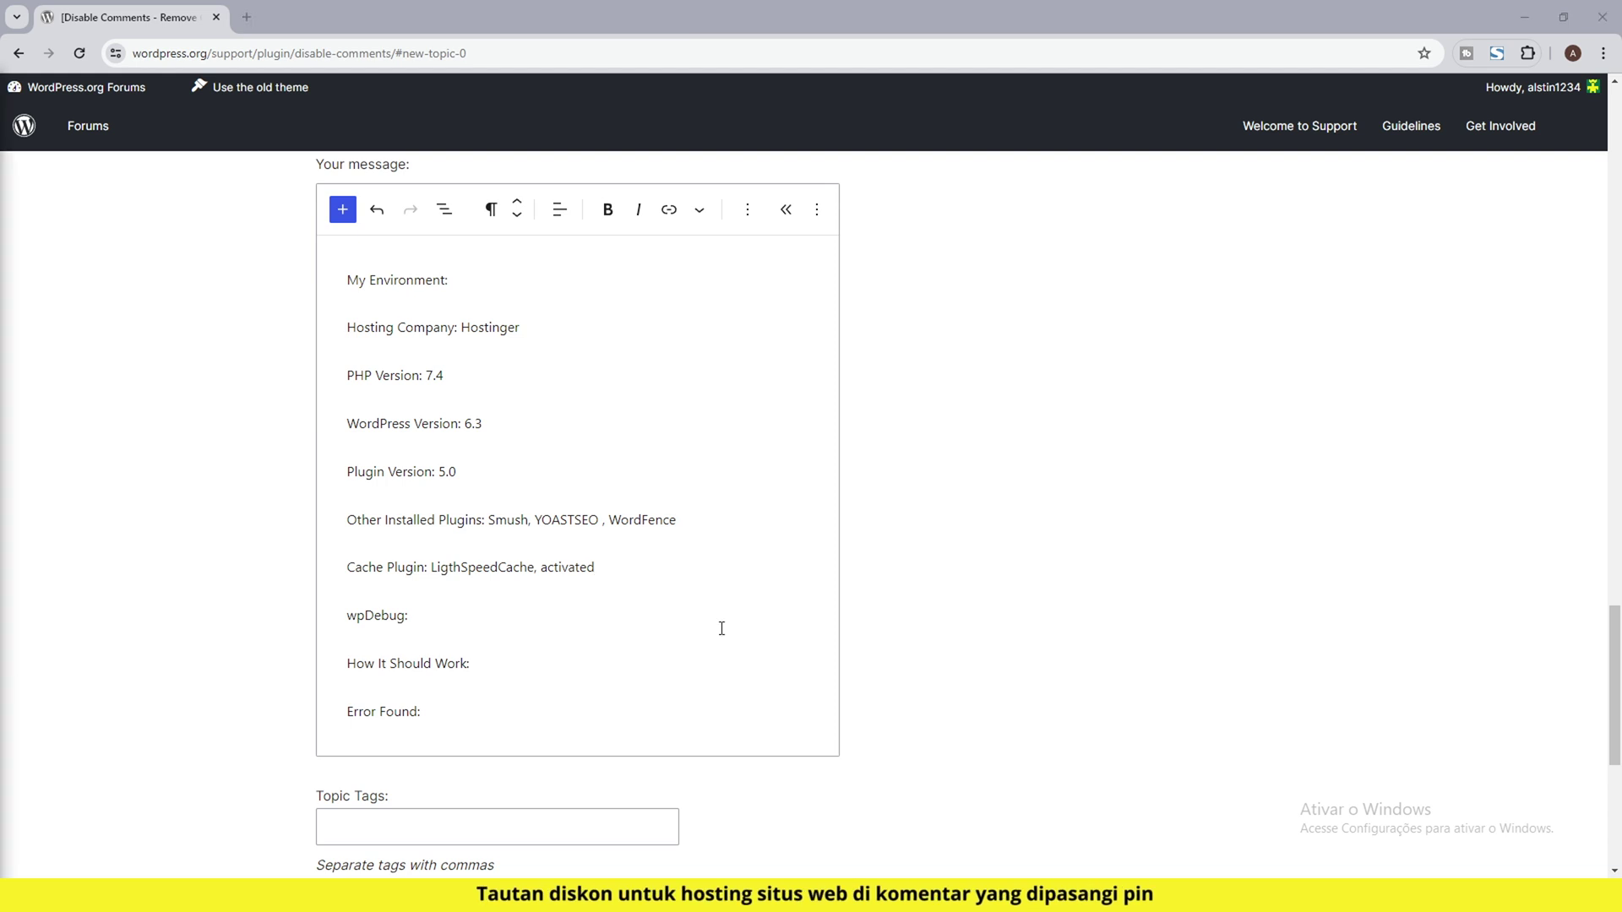
- Complete How It Should Work in the message with "I have always used the plugin normally for its main function"
click(565, 661)
text(I have always used the plugin normally for its main function)
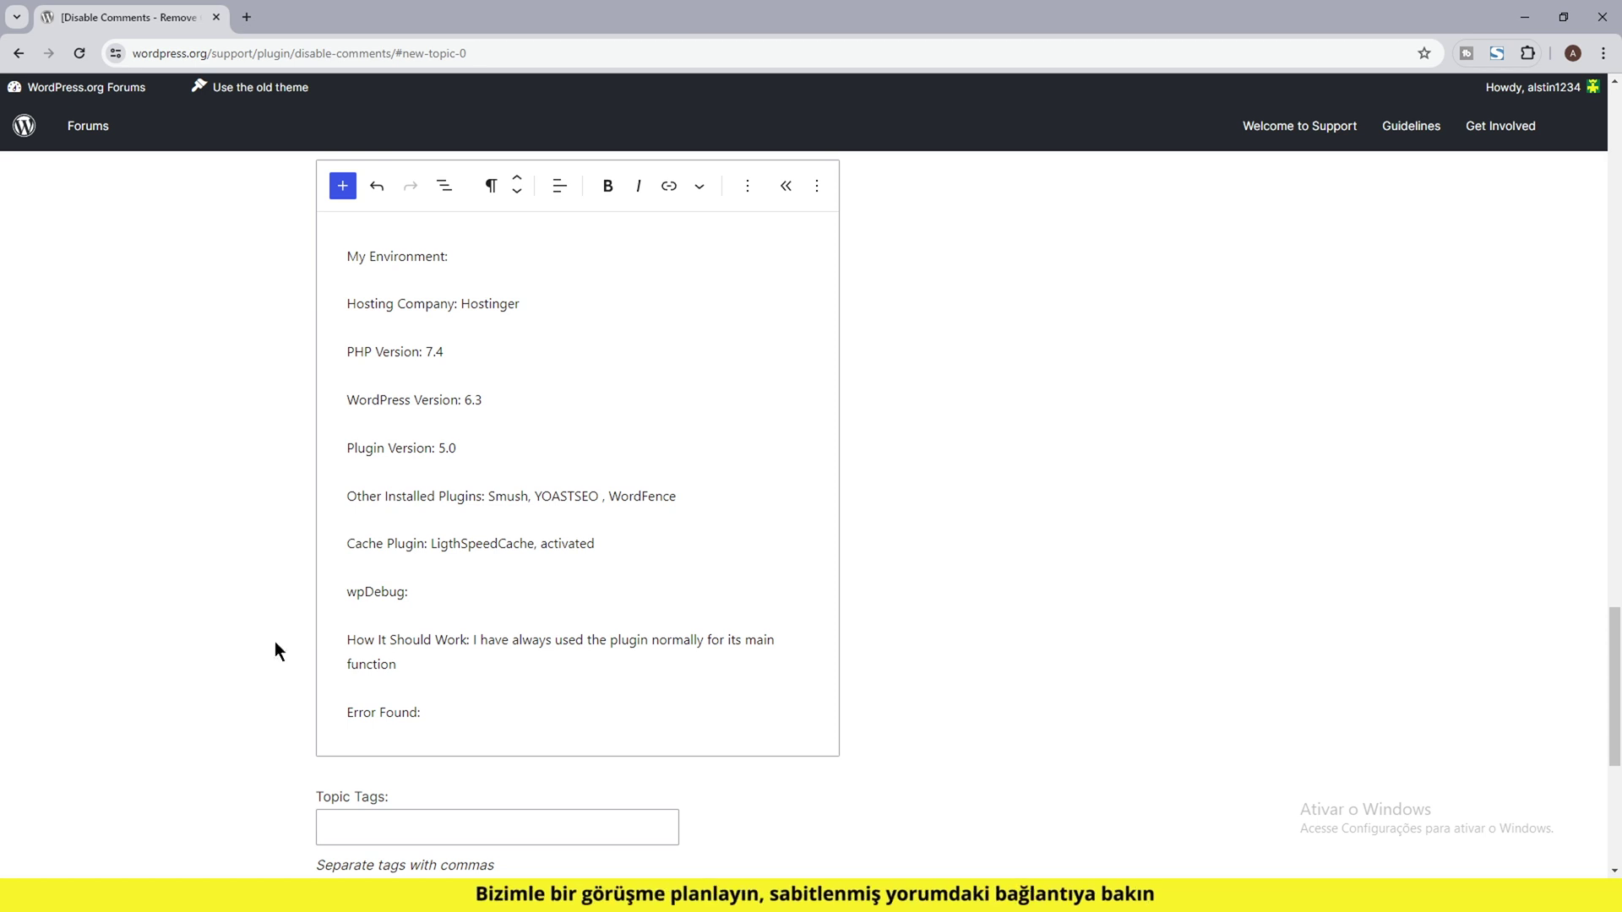
- Complete Error Found with "However, lately I have been receiving the Error Cannot re allow comments in bulk when i'm using the plugin."
key(alt+Tab)
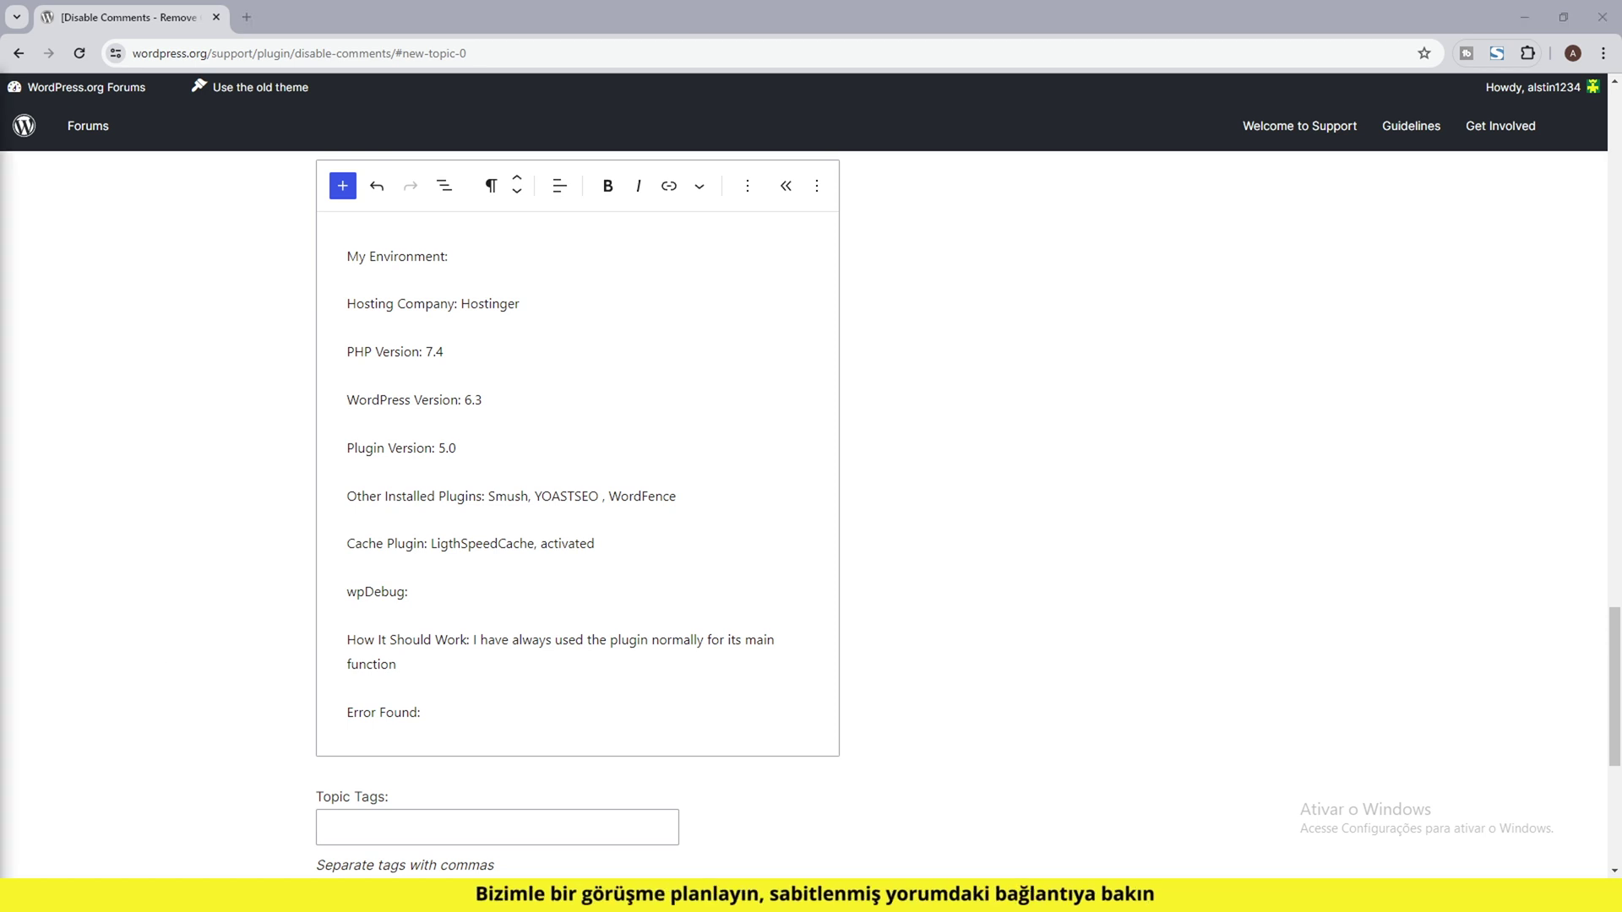
click(482, 712)
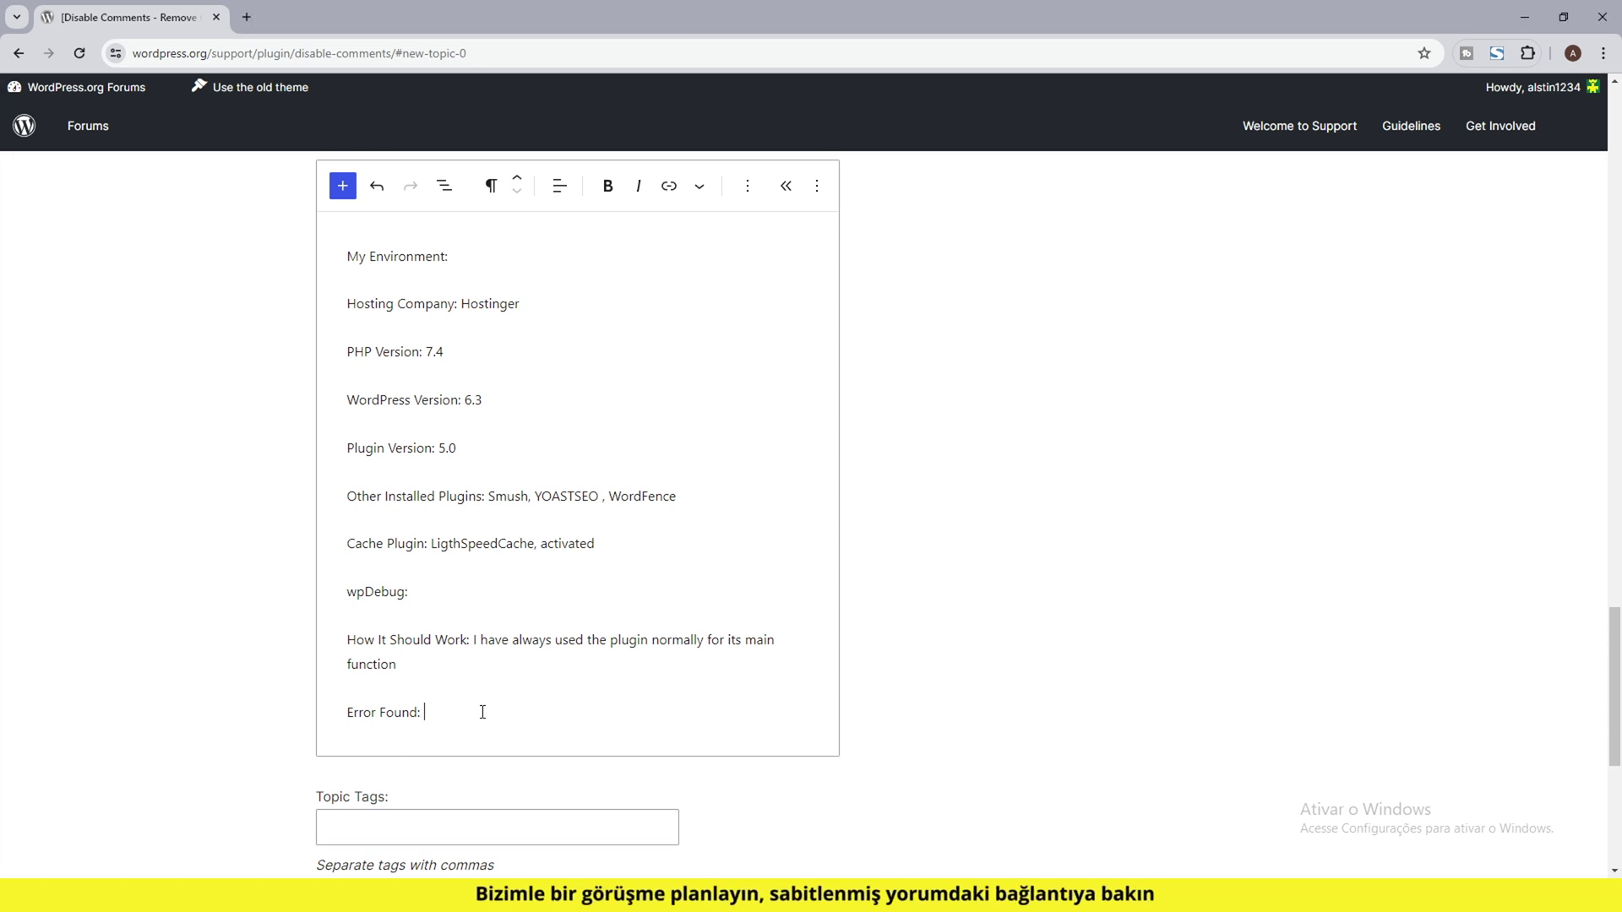
text(However, lately I have been receiving the Error Cannot re allow comments in bulk when i'm using the plugin.)
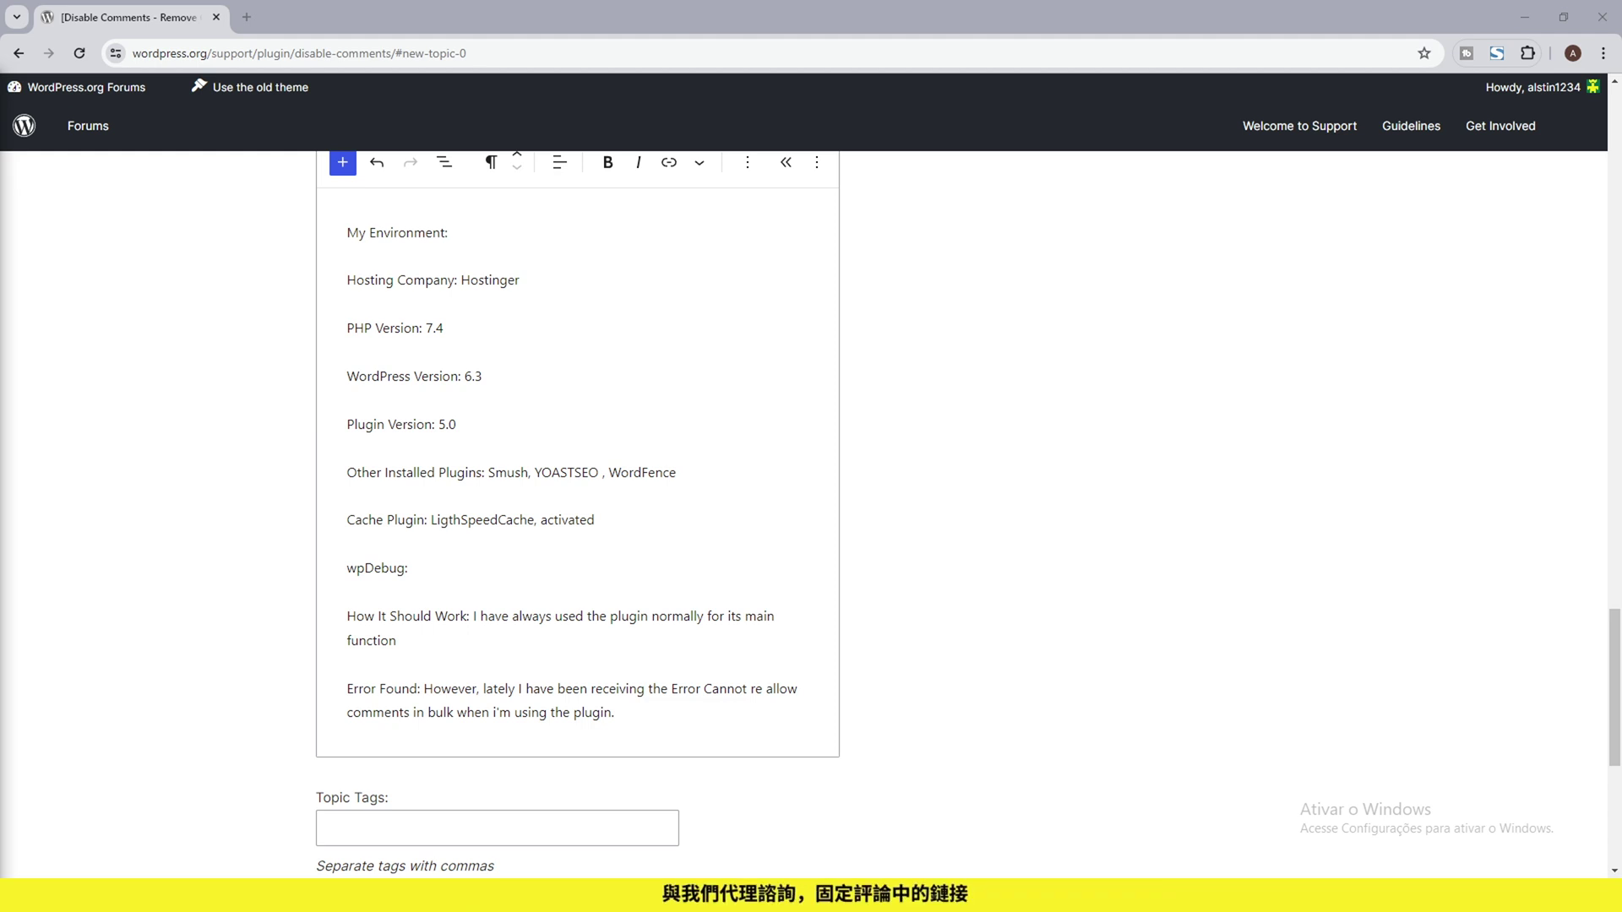
- Add the topic tags "ERROR, WORDPRESS ERROR, PLUGIN ERROR," and go to the submission options of the topic form
click(591, 820)
text(ERROR, WORDPRESS ERROR, PLUGIN ERROR,)
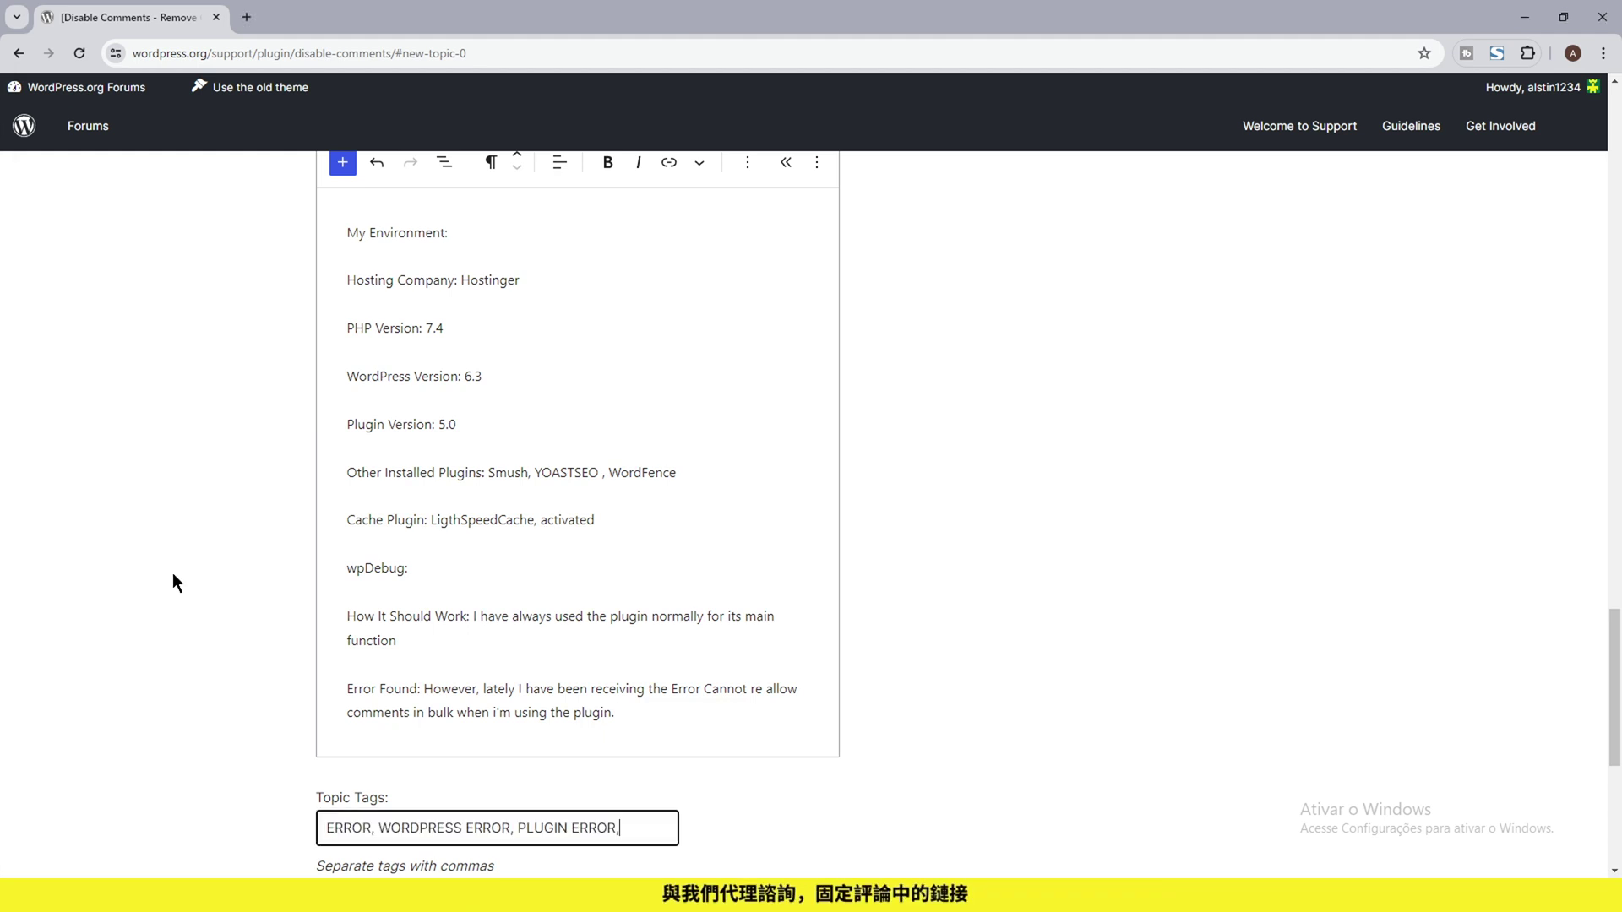
click(1093, 622)
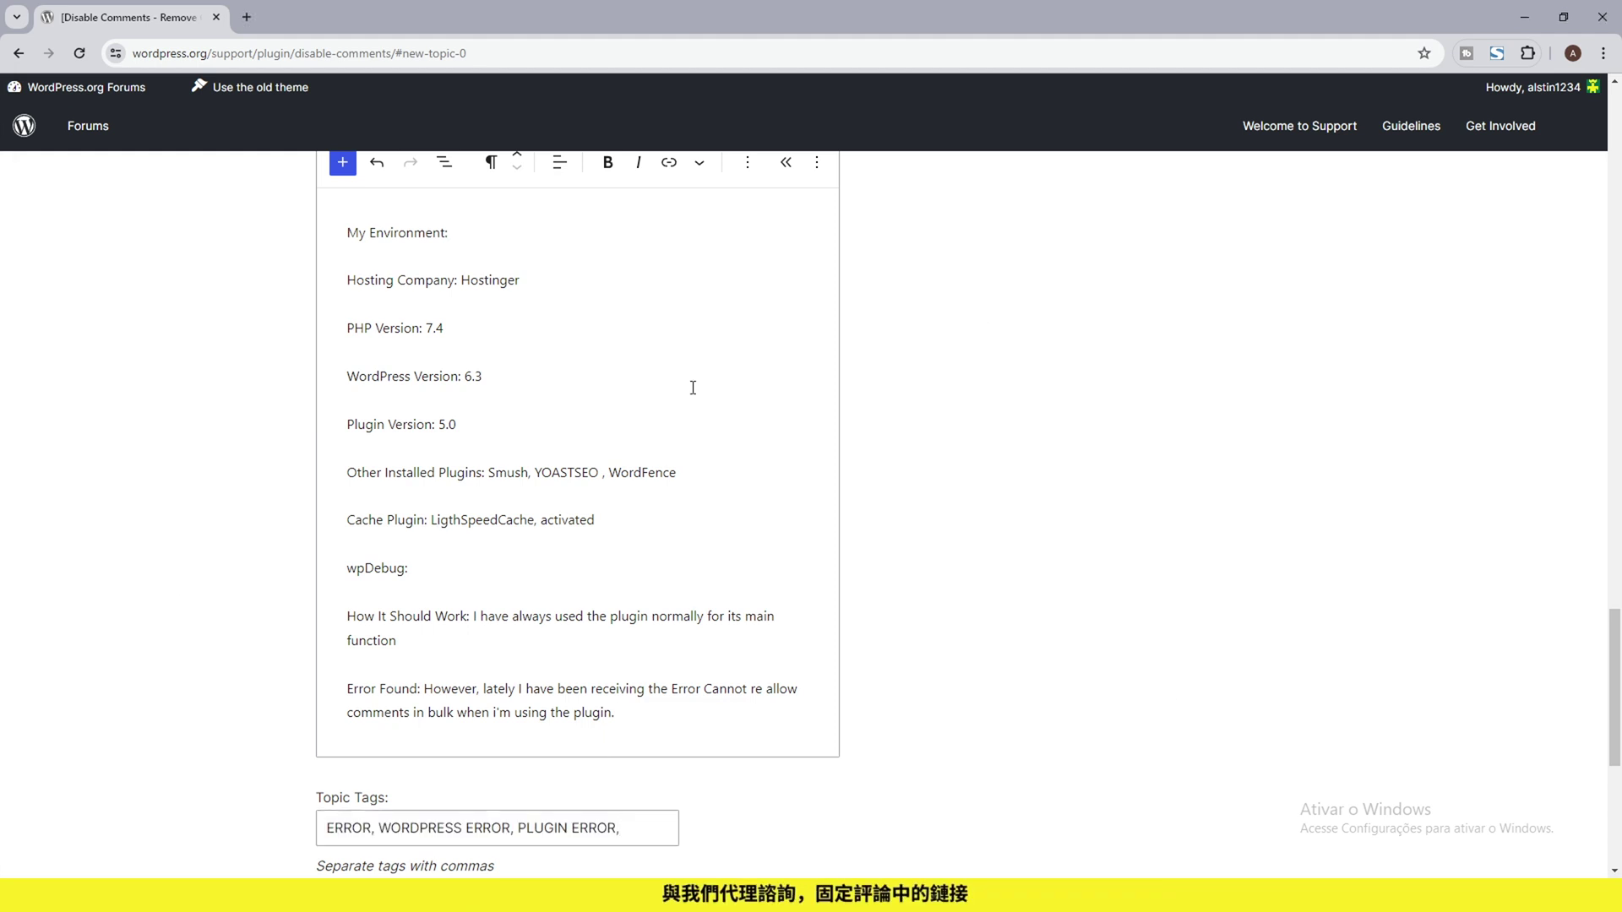
scroll(693, 388, down, 3)
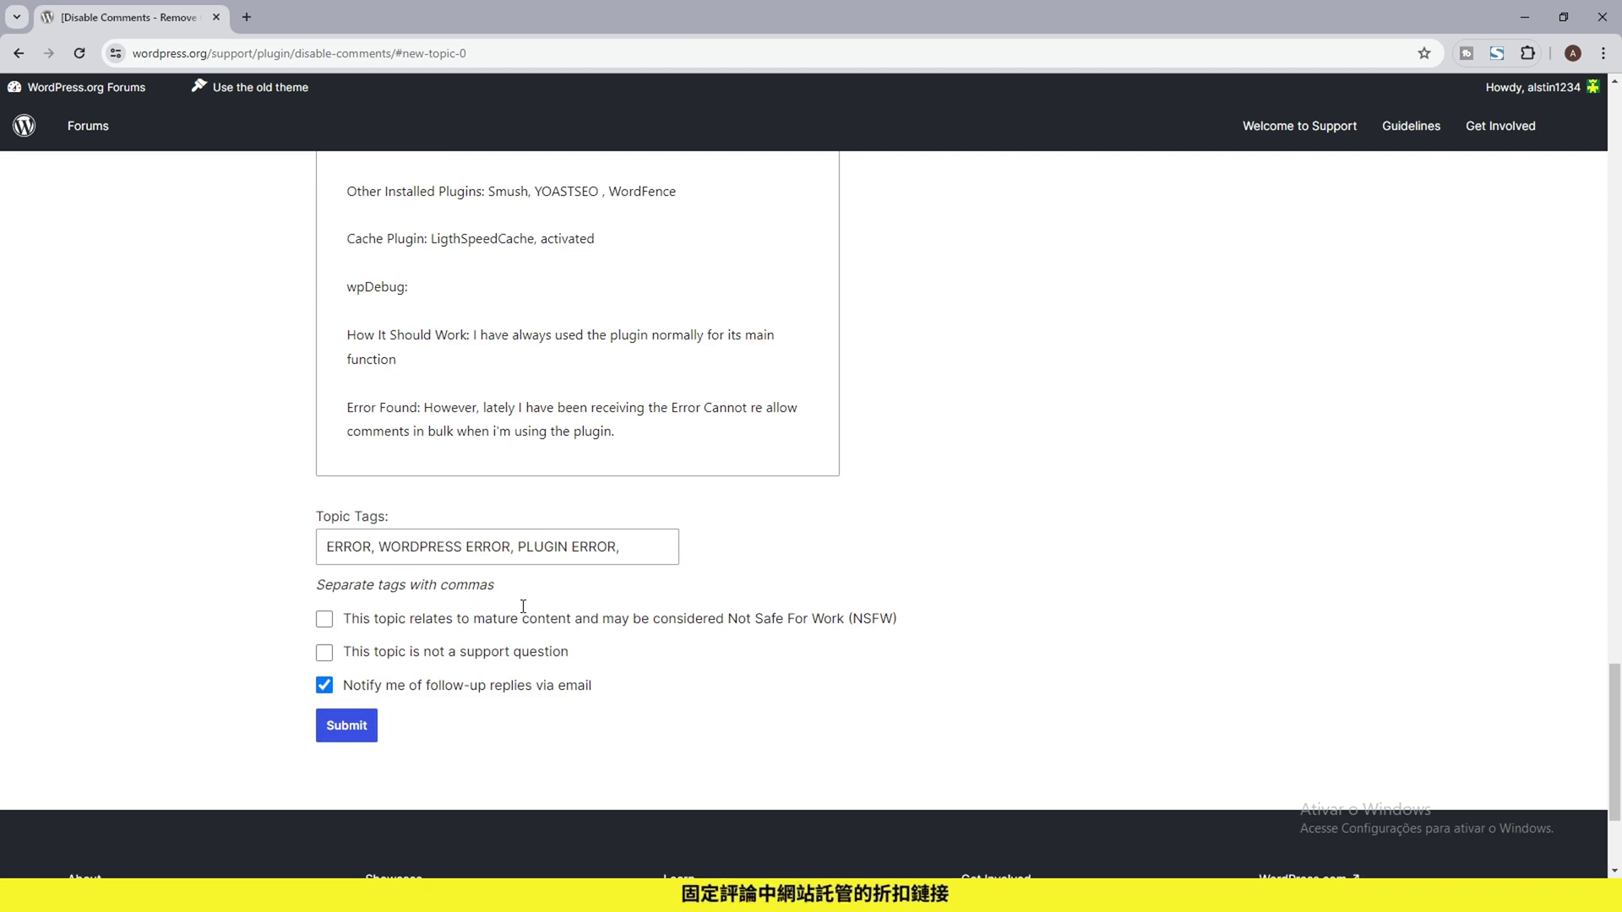